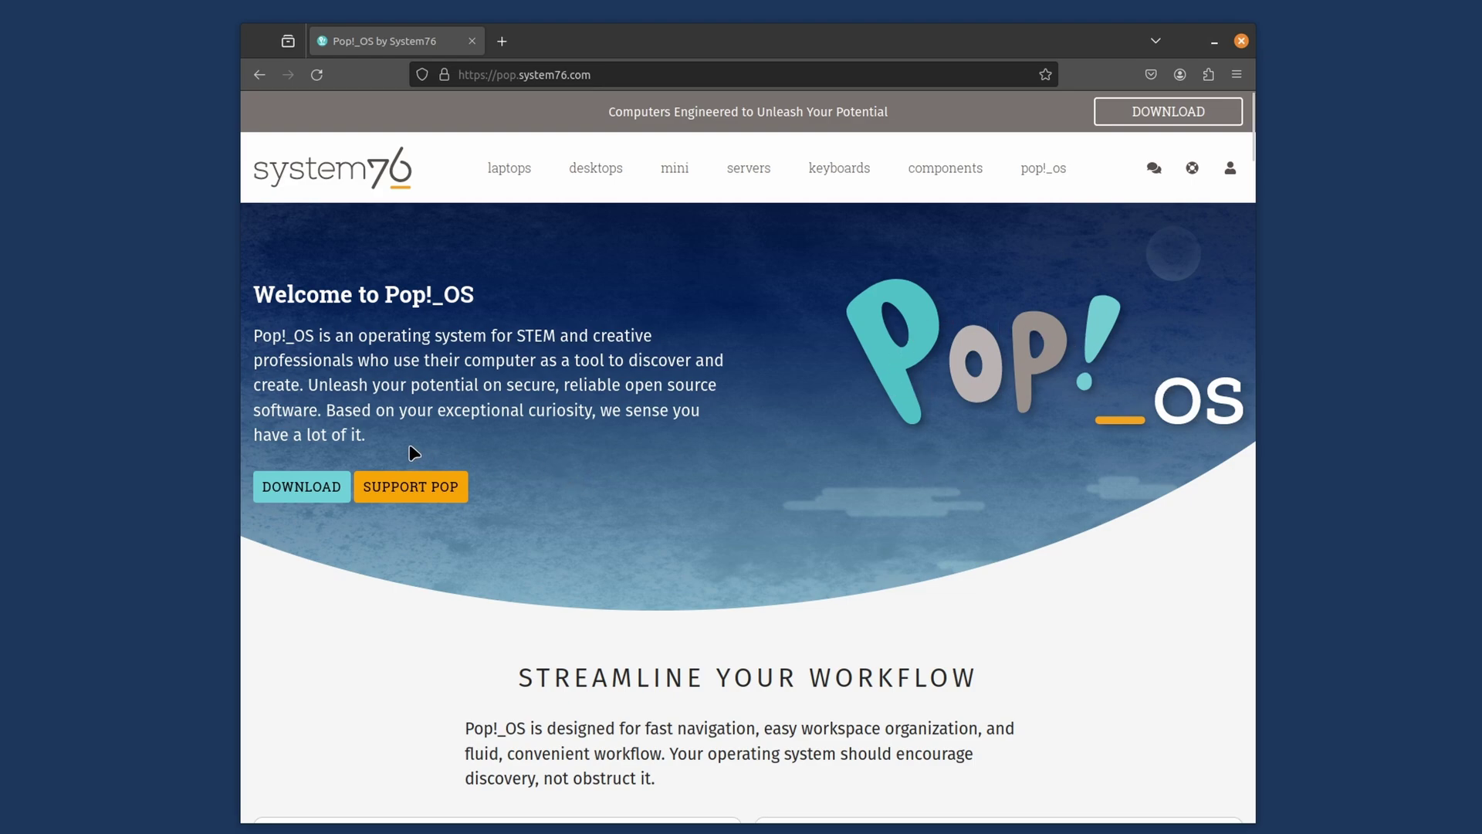
# Step: Download the Pop!_OS 22.04 LTS ISO (pop-os_22.04_amd64_intel_37.iso, 2.5 GB) and check its download progress
pyautogui.click(282, 500)
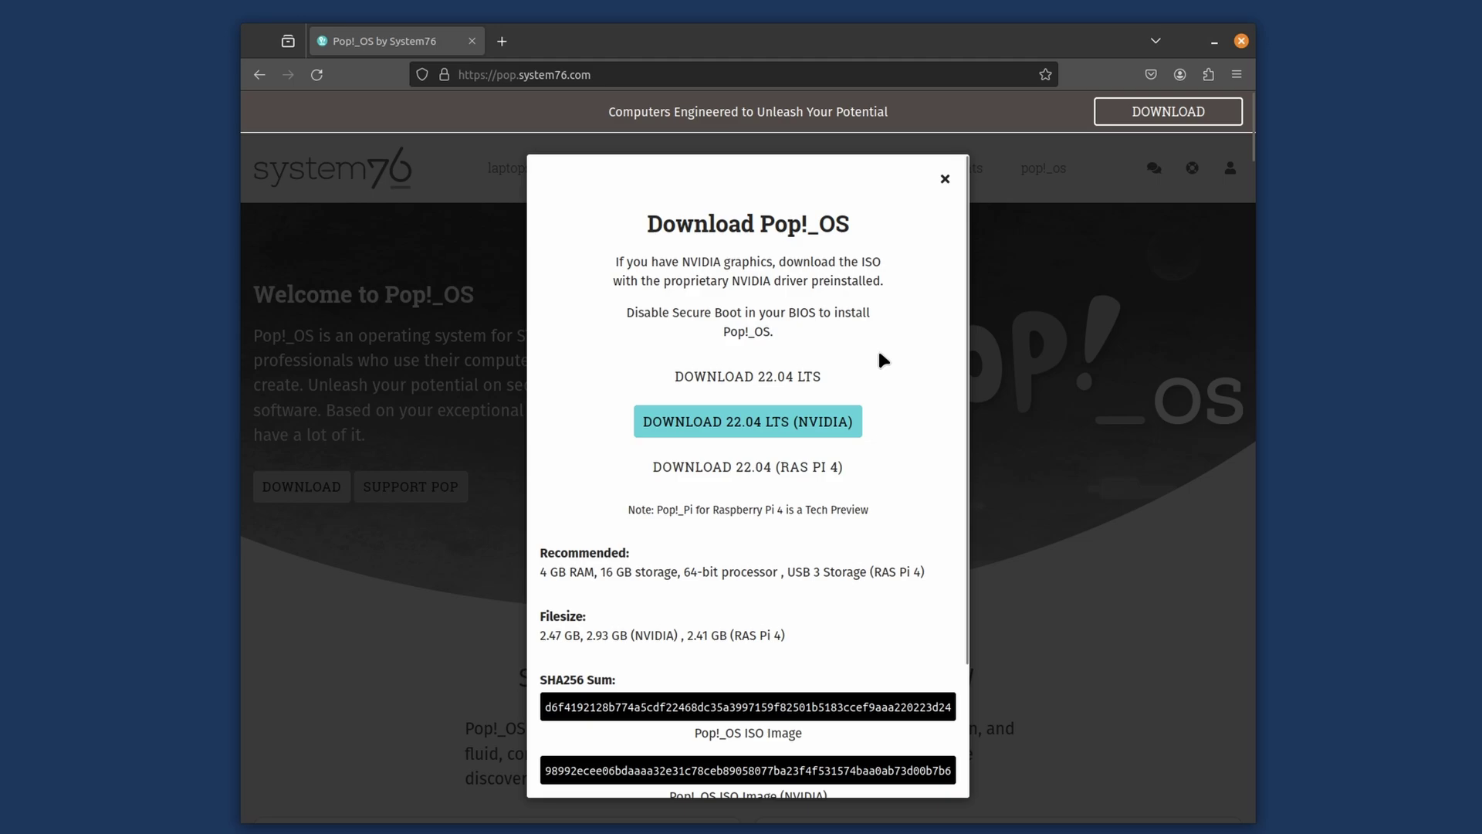
pyautogui.click(796, 374)
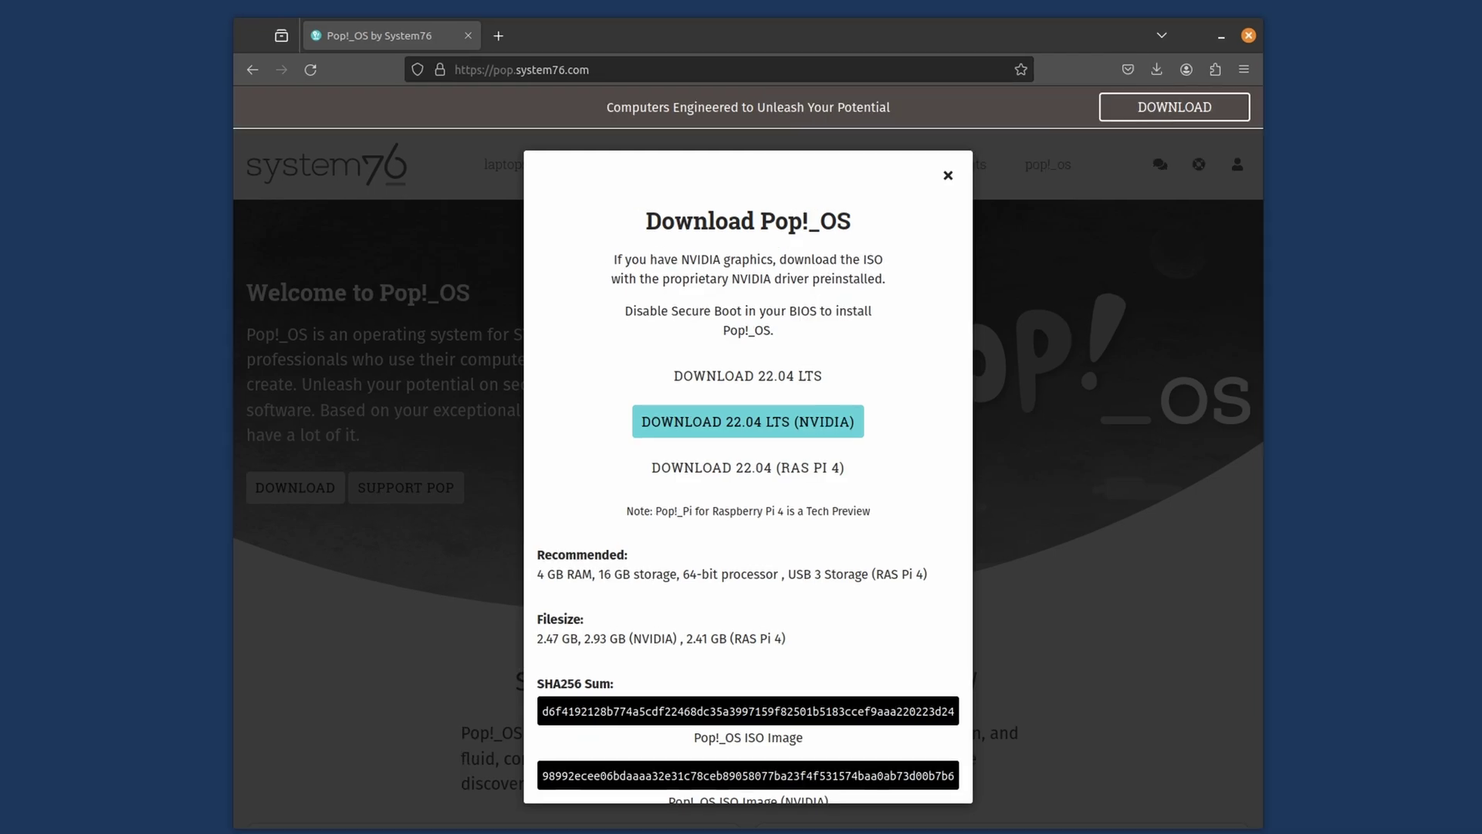
pyautogui.click(1157, 69)
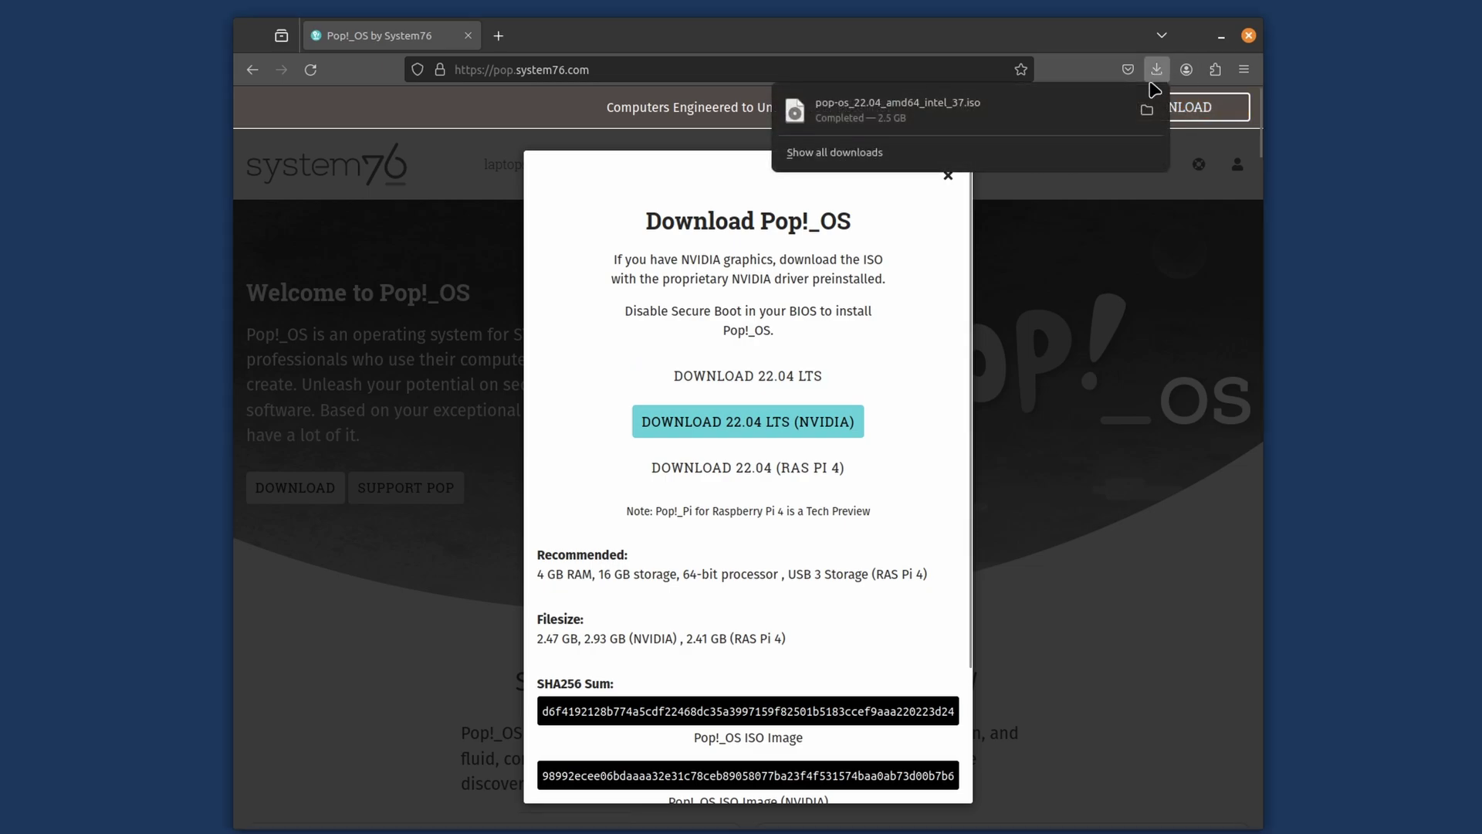
# Step: Download balenaEtcher-1.18.11-x64.AppImage from etcher.balena.io, then bring up Files at the Home folder
pyautogui.click(498, 35)
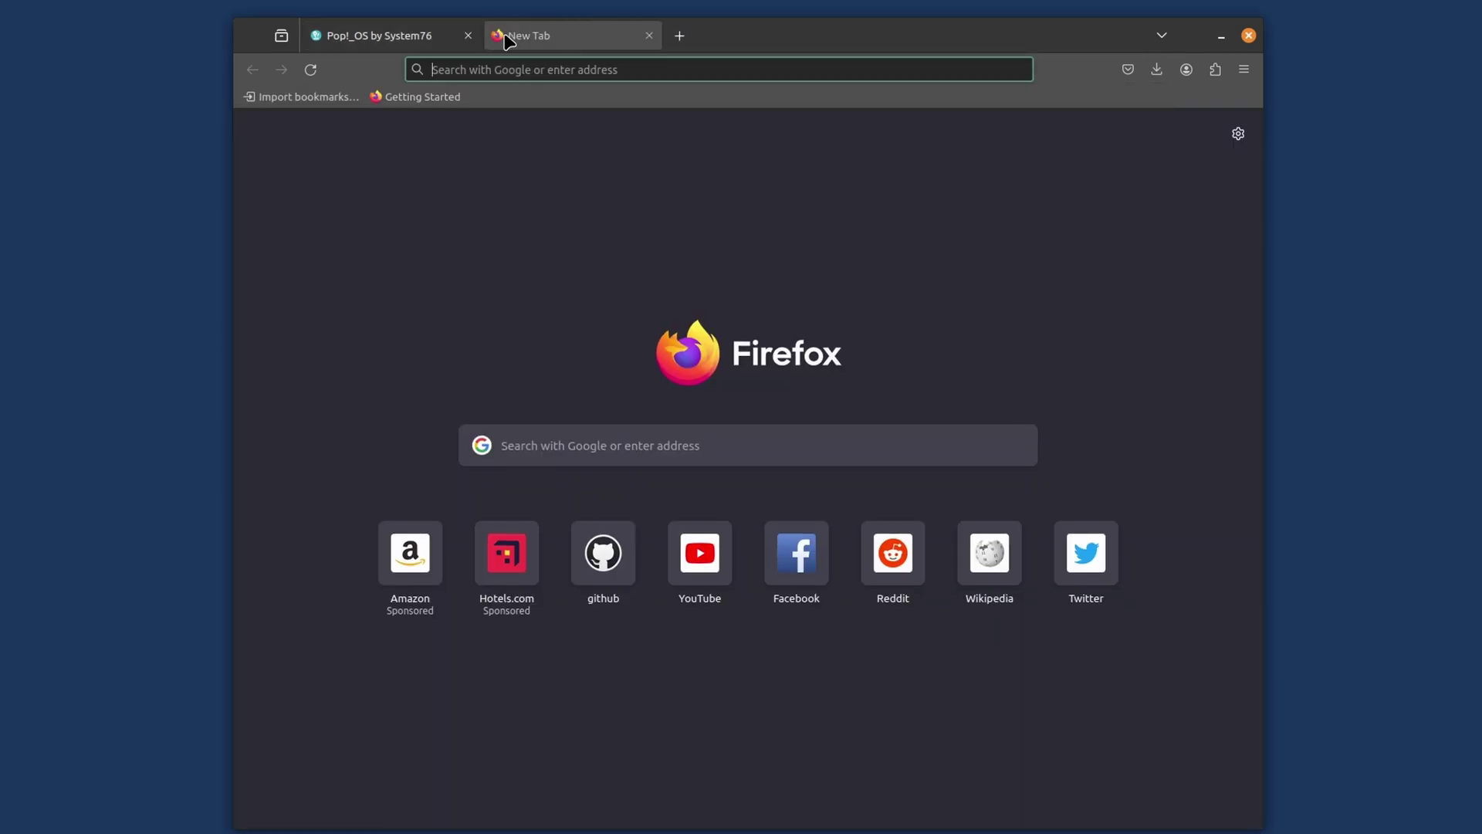
pyautogui.write('etcher')
pyautogui.press('Return')
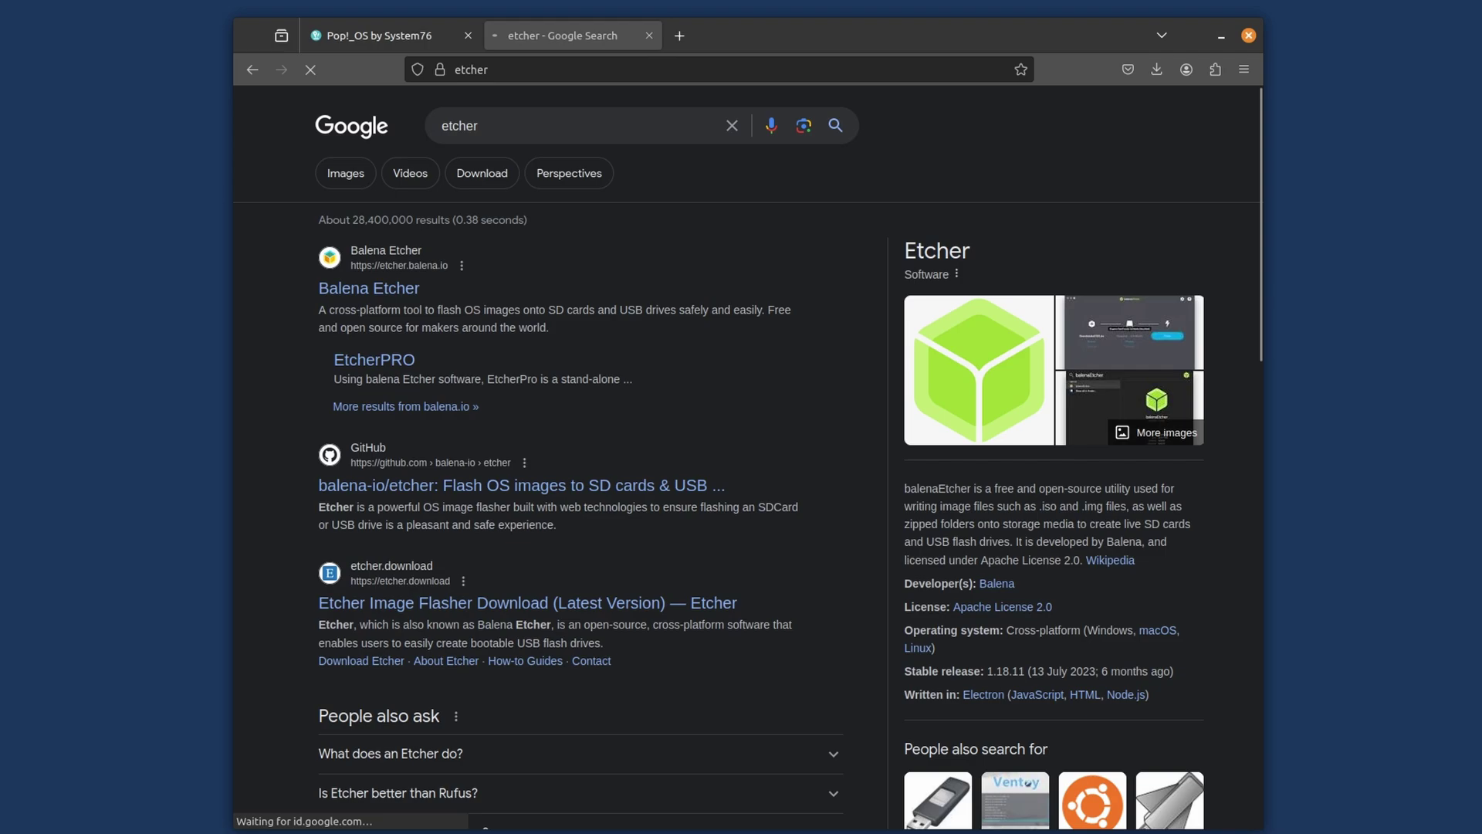
pyautogui.click(391, 292)
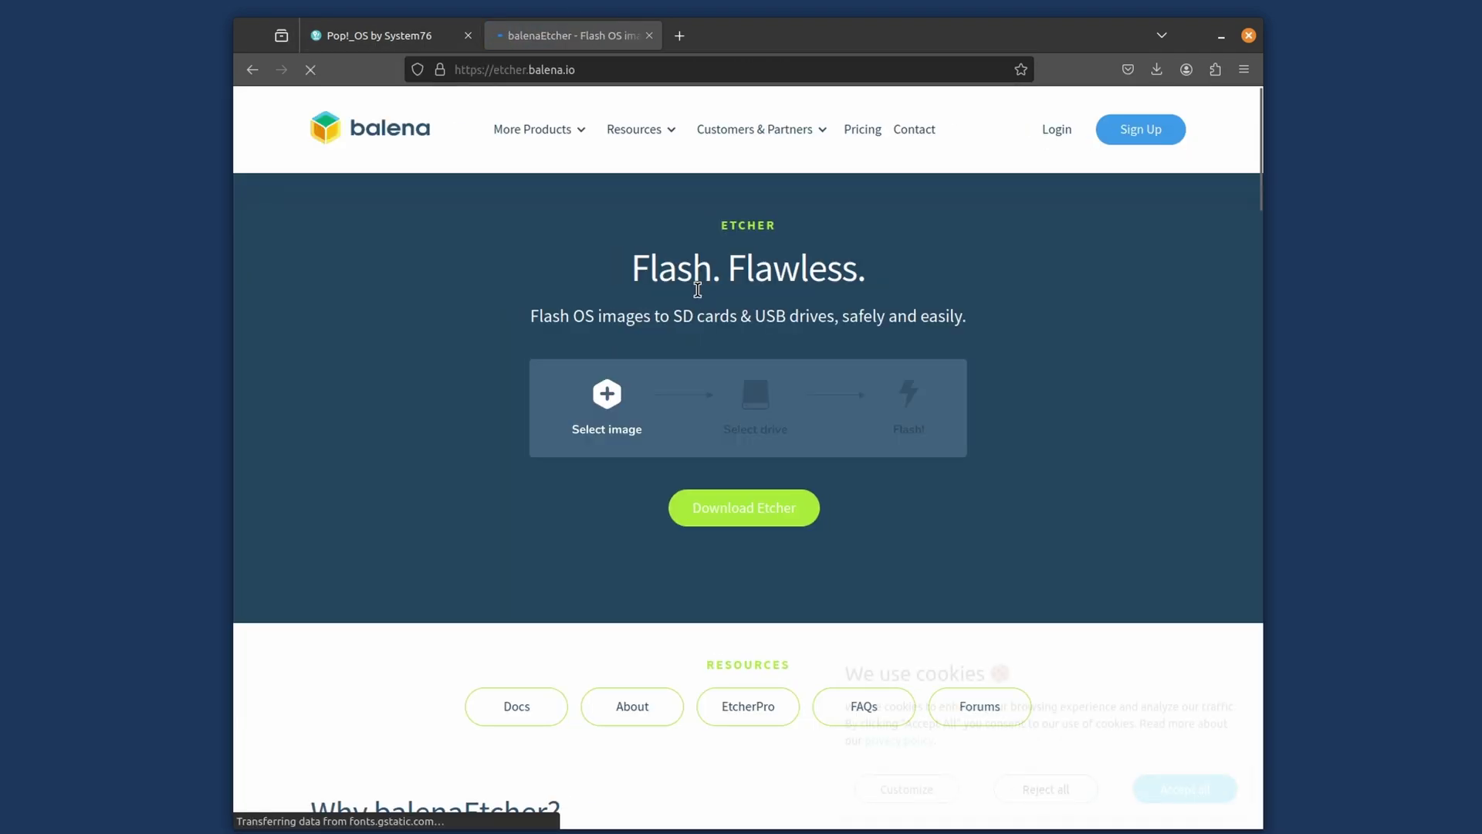
pyautogui.click(803, 515)
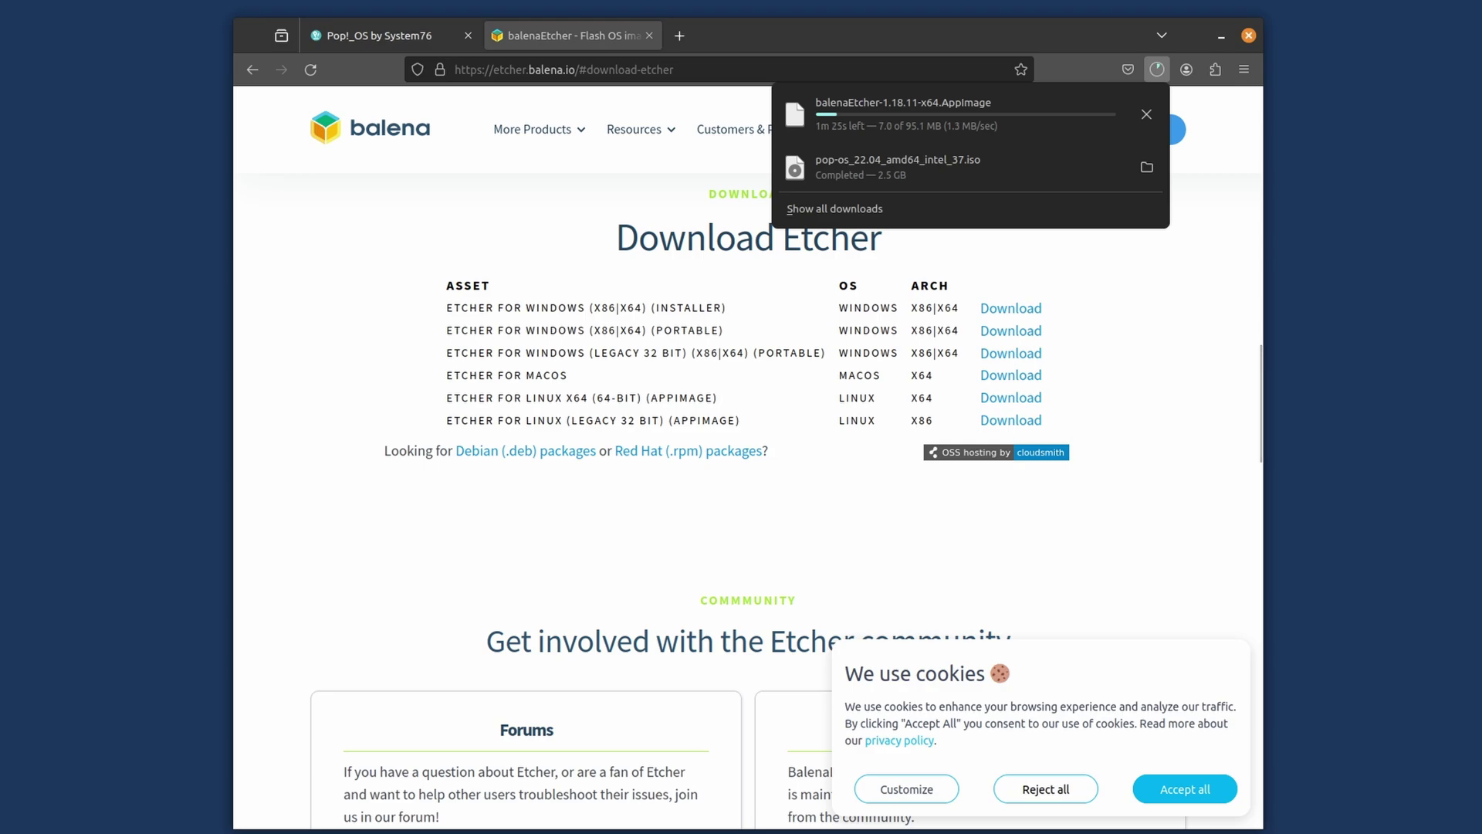
pyautogui.press('Escape')
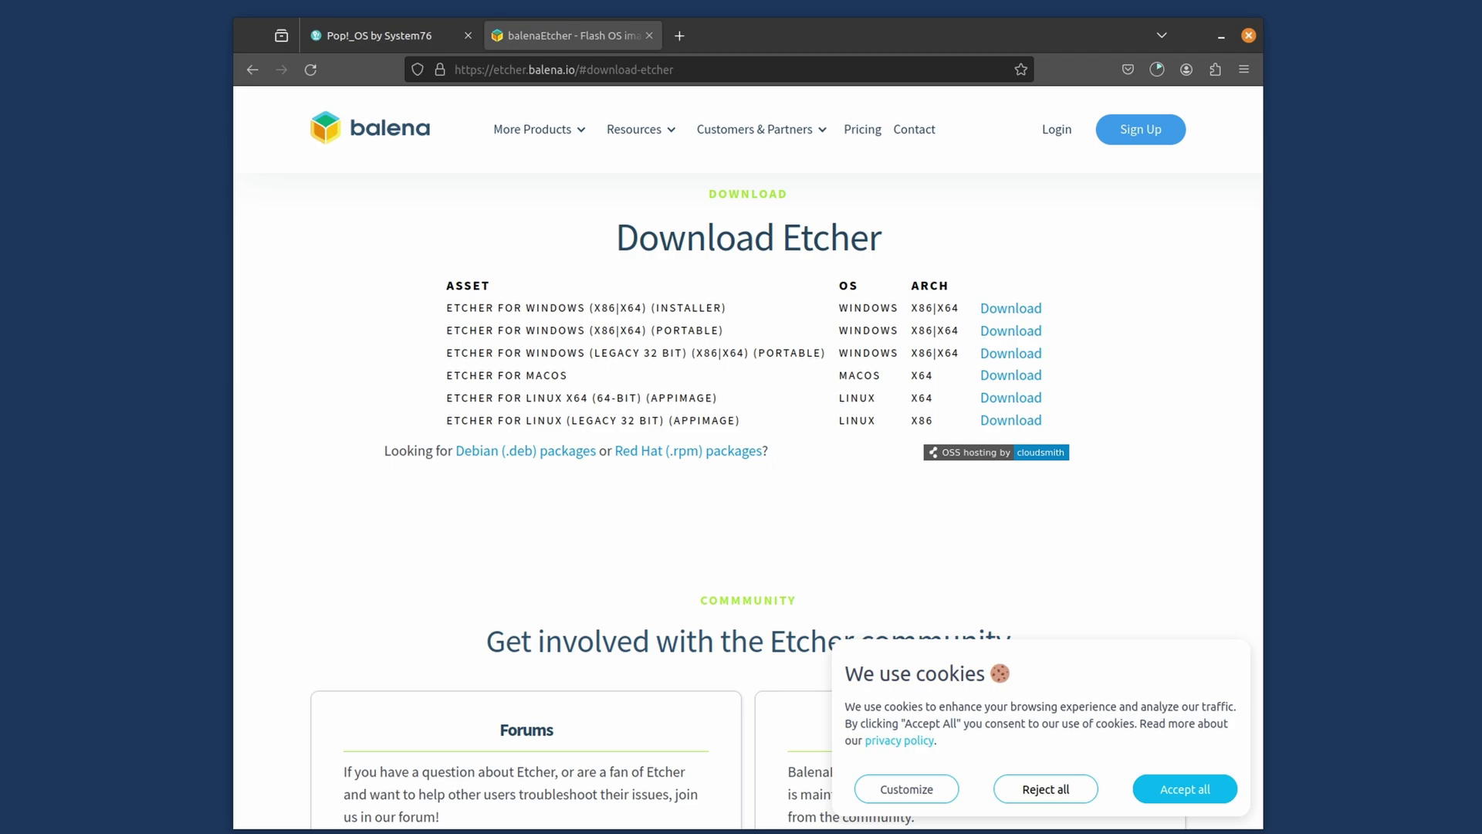
pyautogui.press('super+f')
pyautogui.moveTo(513, 343); pyautogui.dragTo(898, 406)
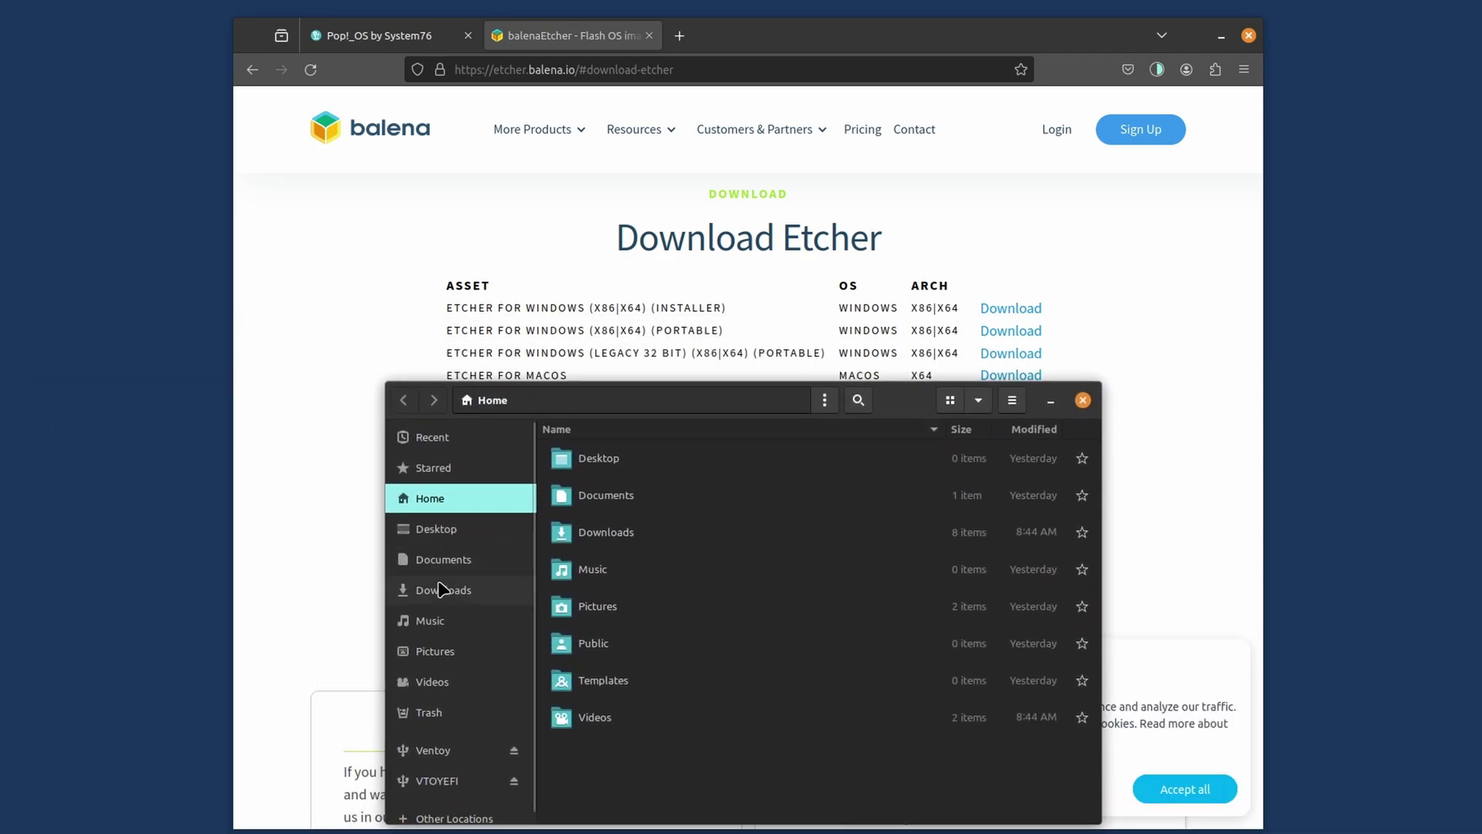
# Step: Enable 'Allow executing file as program' for balenaEtcher-1.18.11-x64.AppImage in Downloads
pyautogui.click(472, 590)
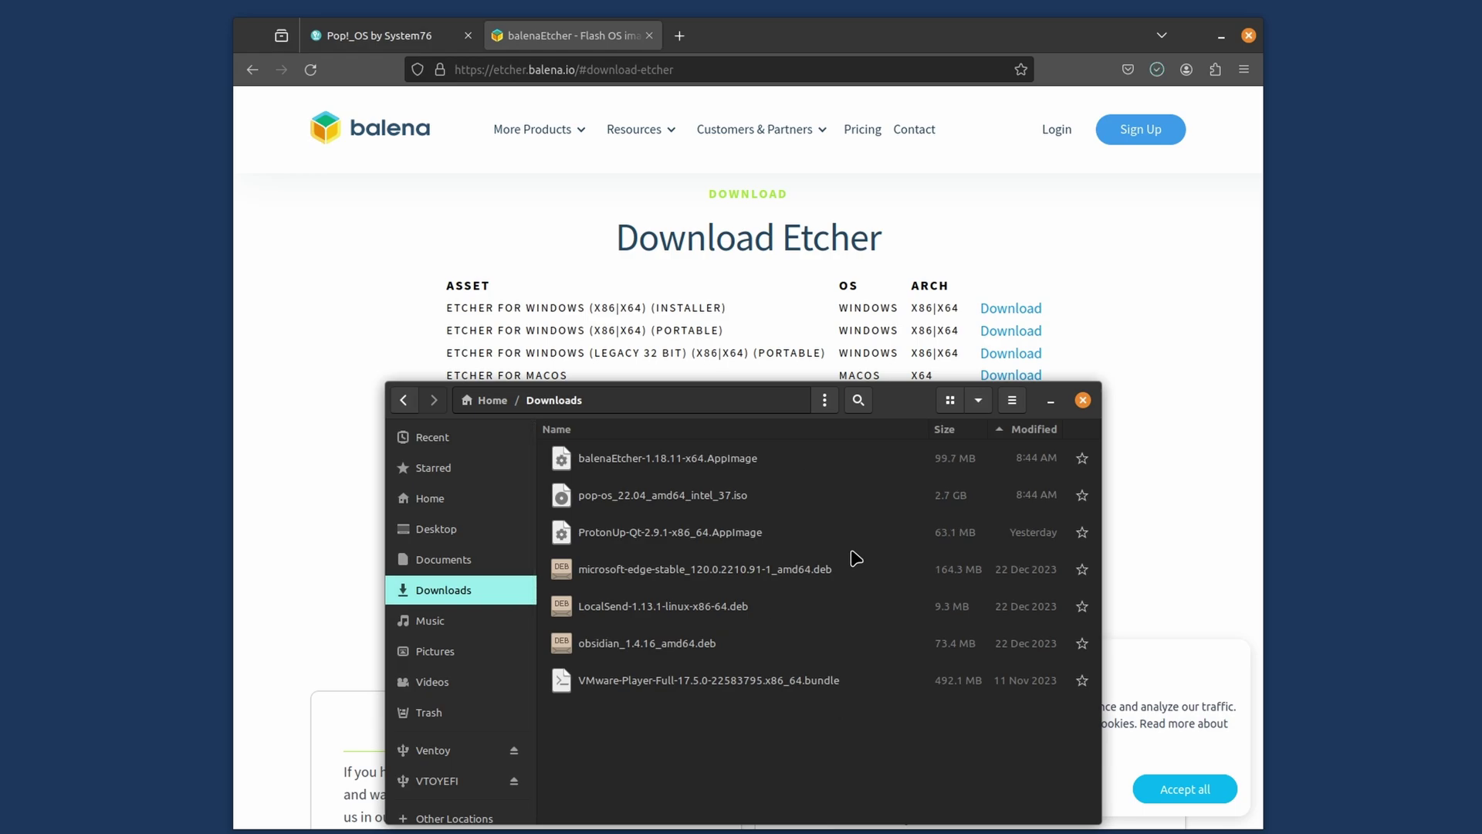
pyautogui.rightClick(620, 462)
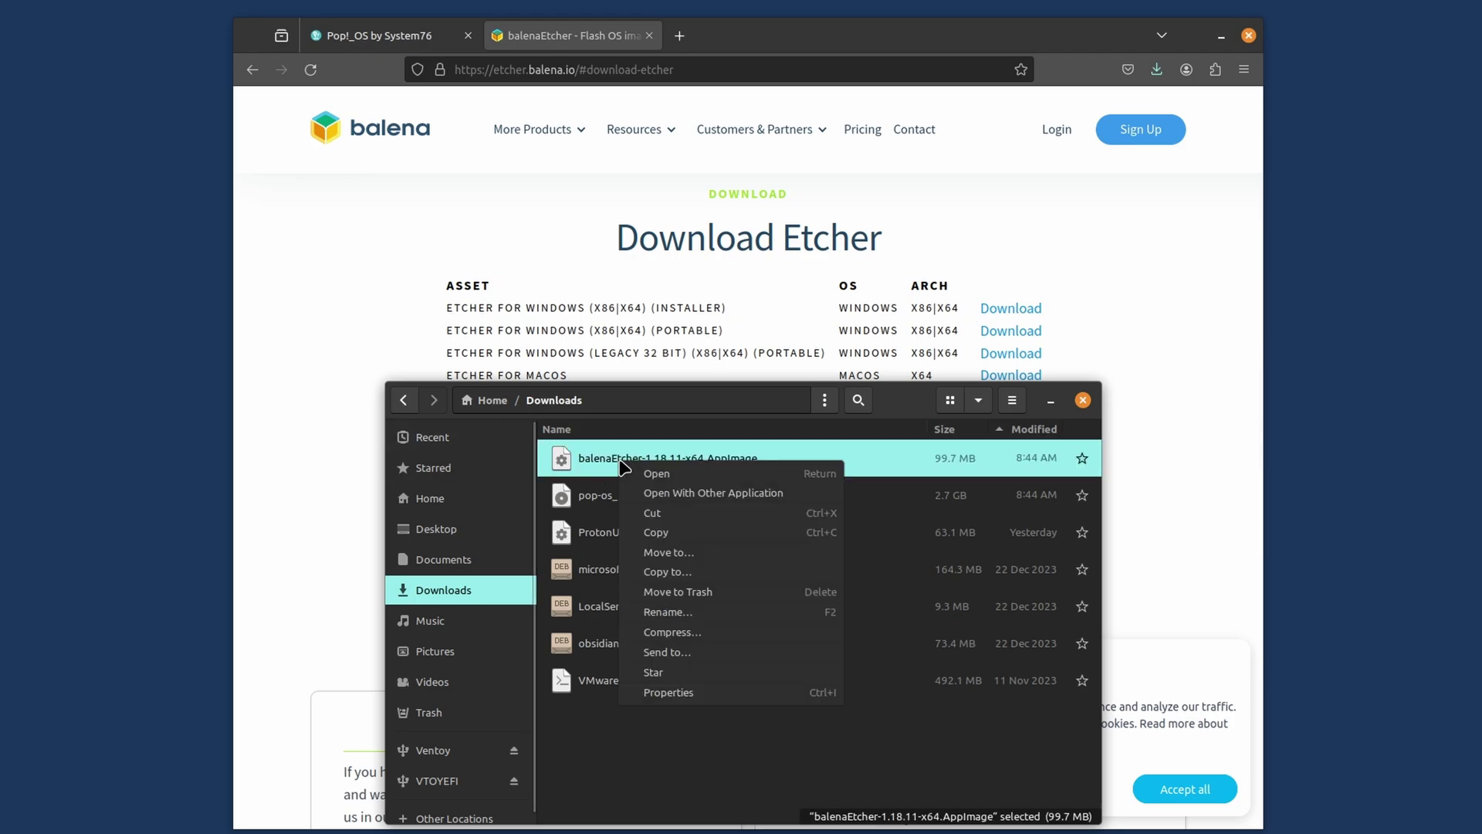
pyautogui.click(695, 693)
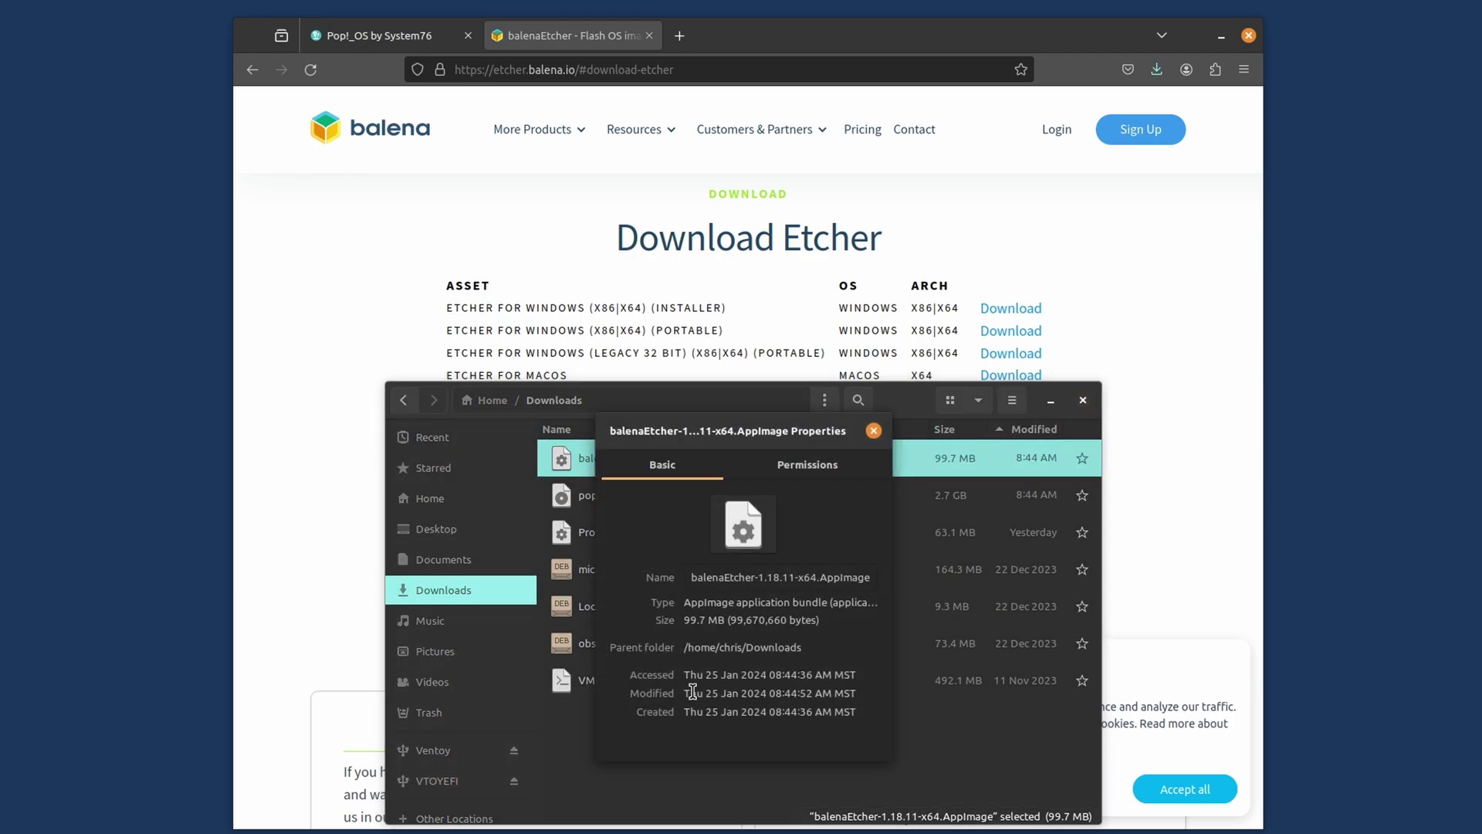
pyautogui.click(804, 467)
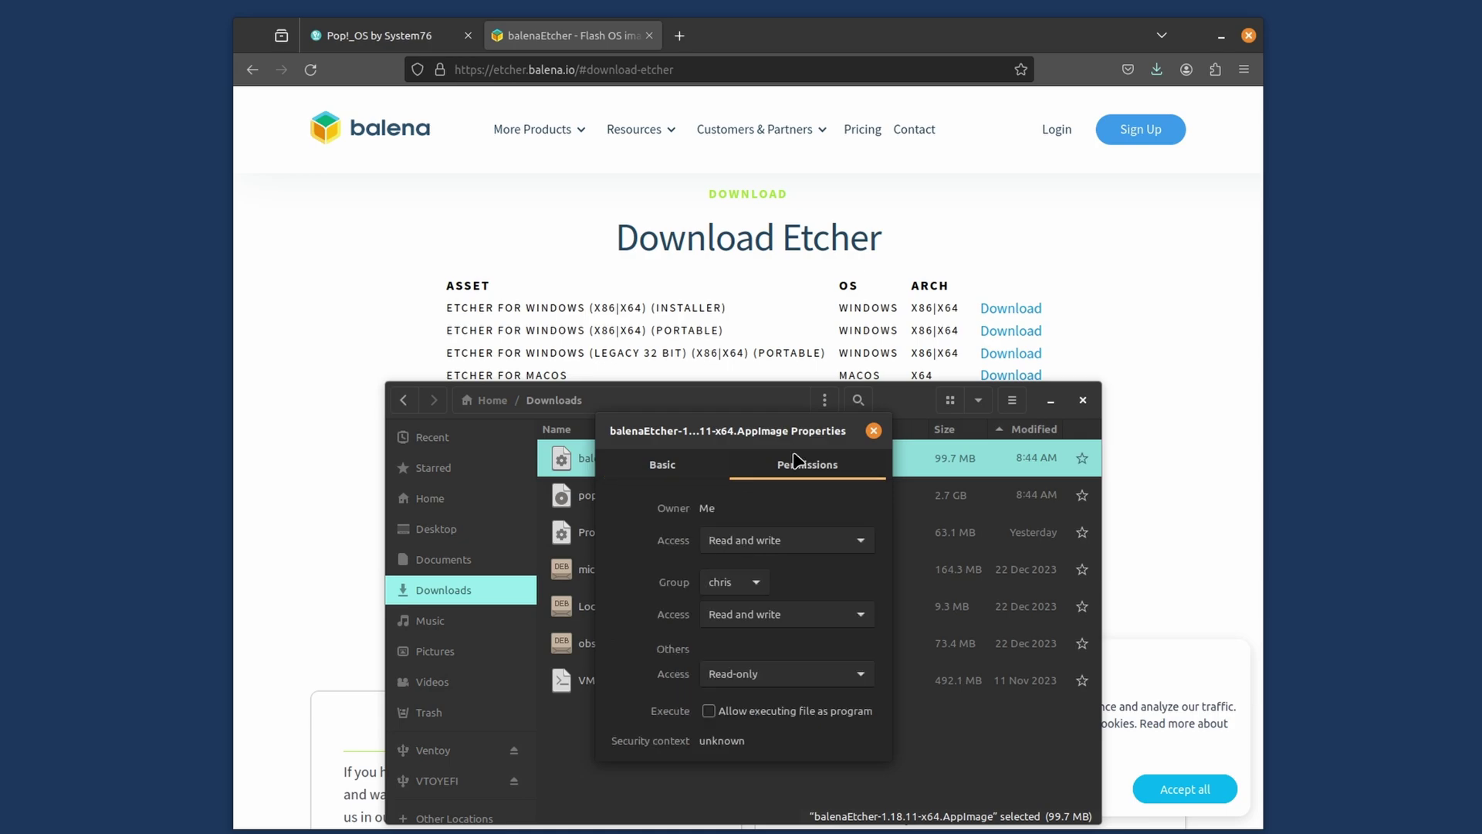
pyautogui.click(709, 711)
pyautogui.click(873, 430)
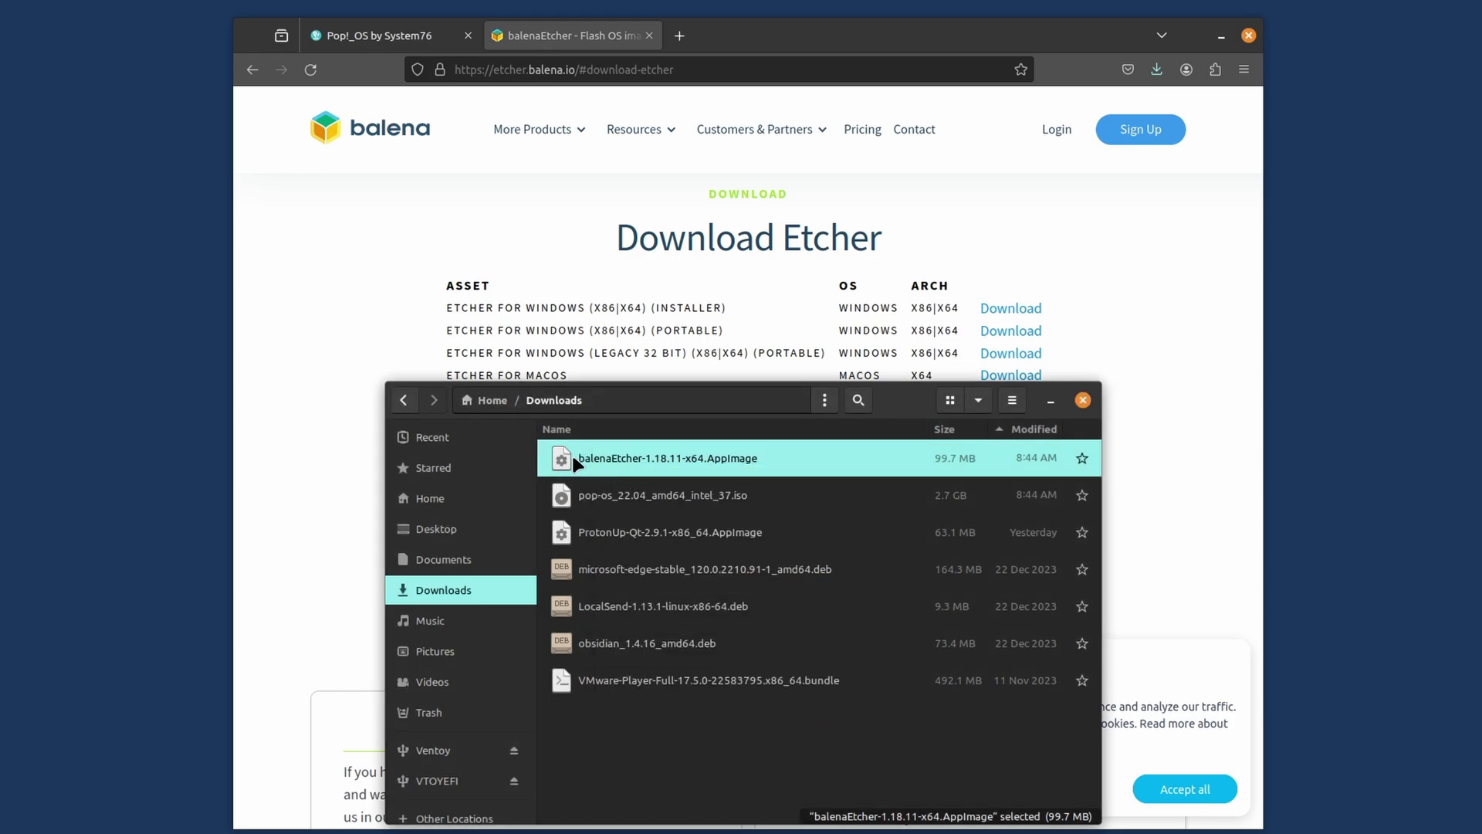
# Step: Launch balenaEtcher and load pop-os_22.04_amd64_intel_37.iso as the image to flash
pyautogui.doubleClick(589, 460)
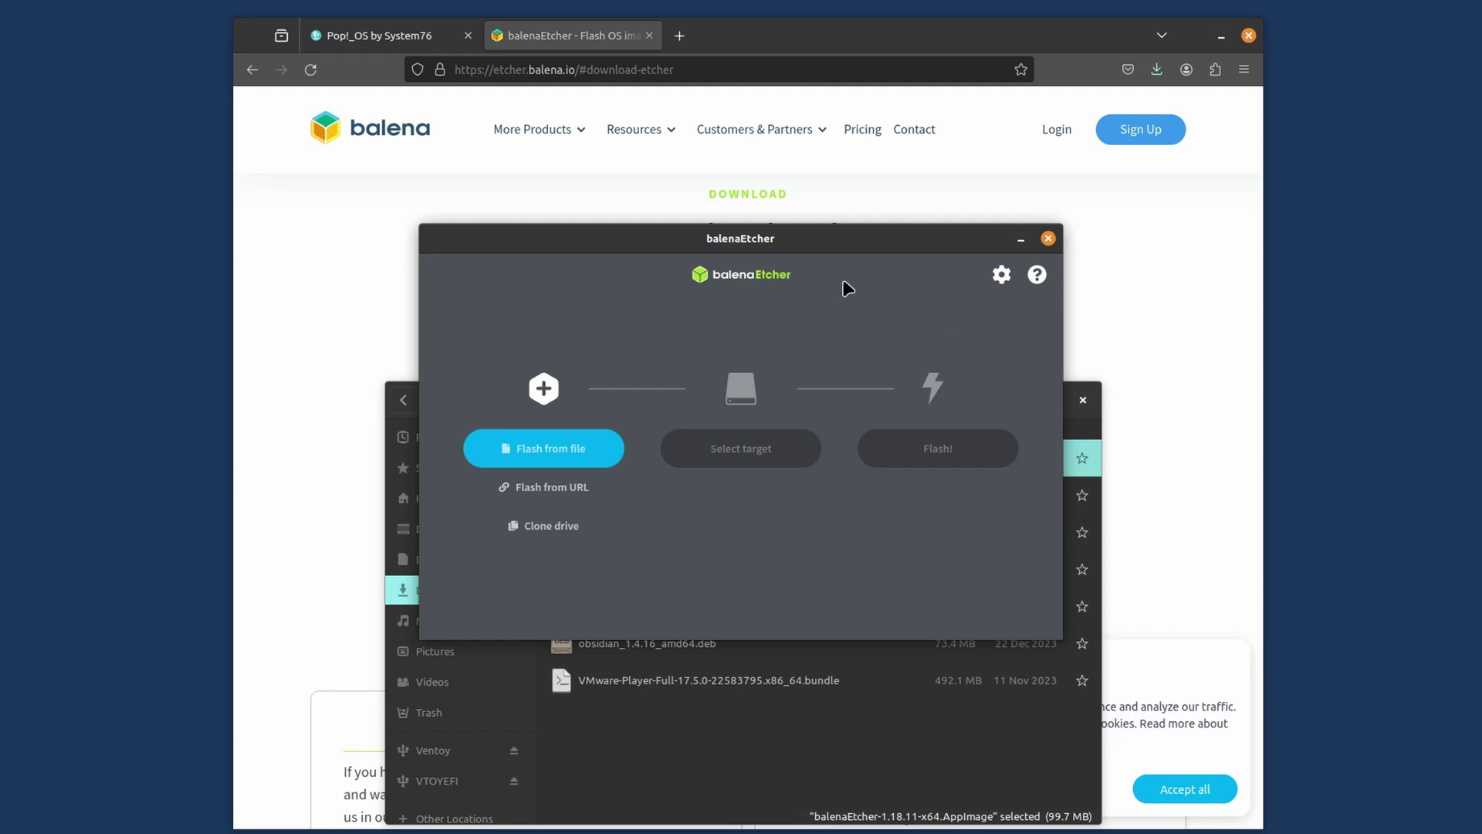
pyautogui.click(571, 457)
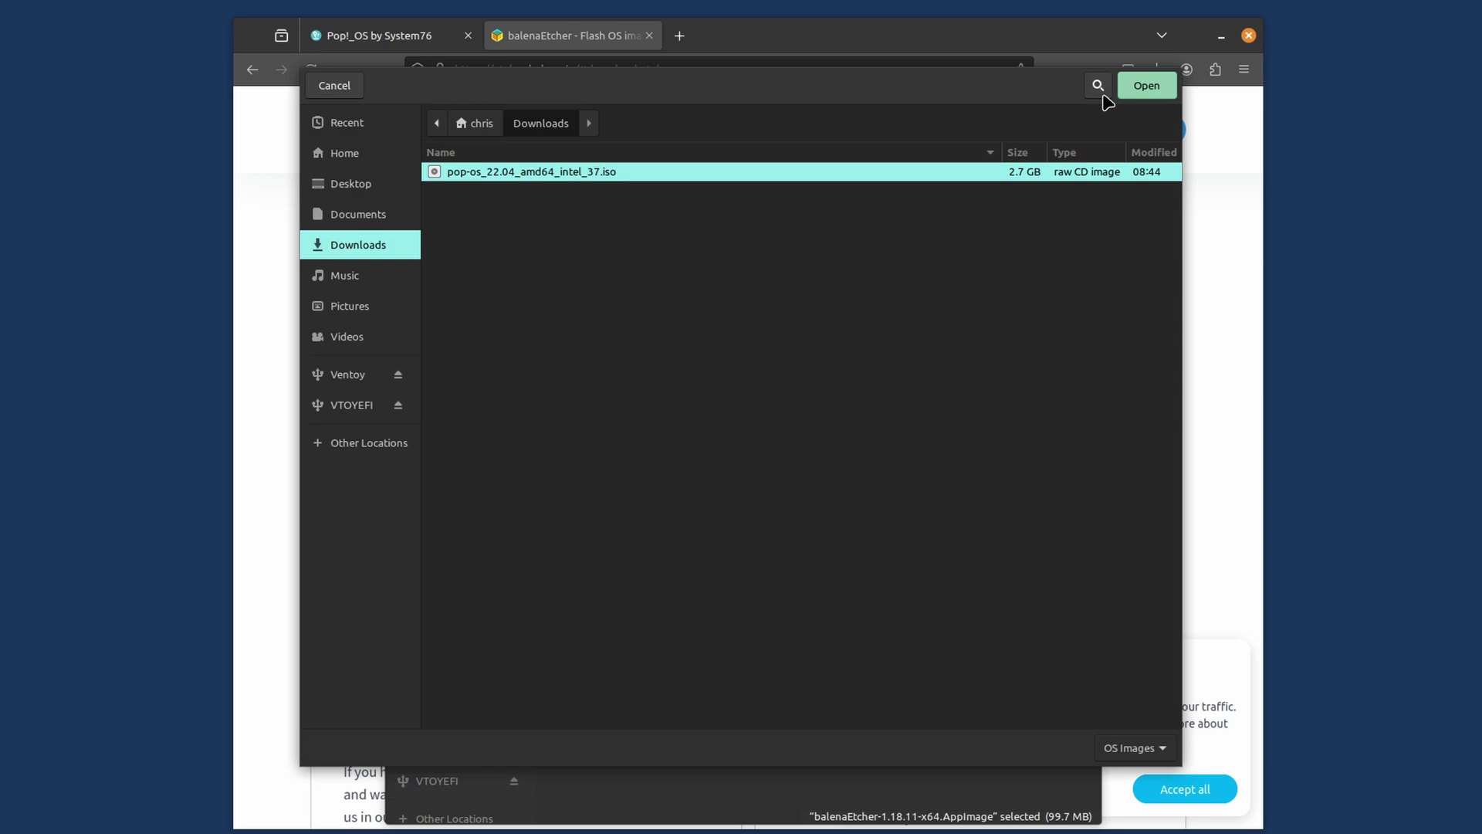
pyautogui.click(1138, 91)
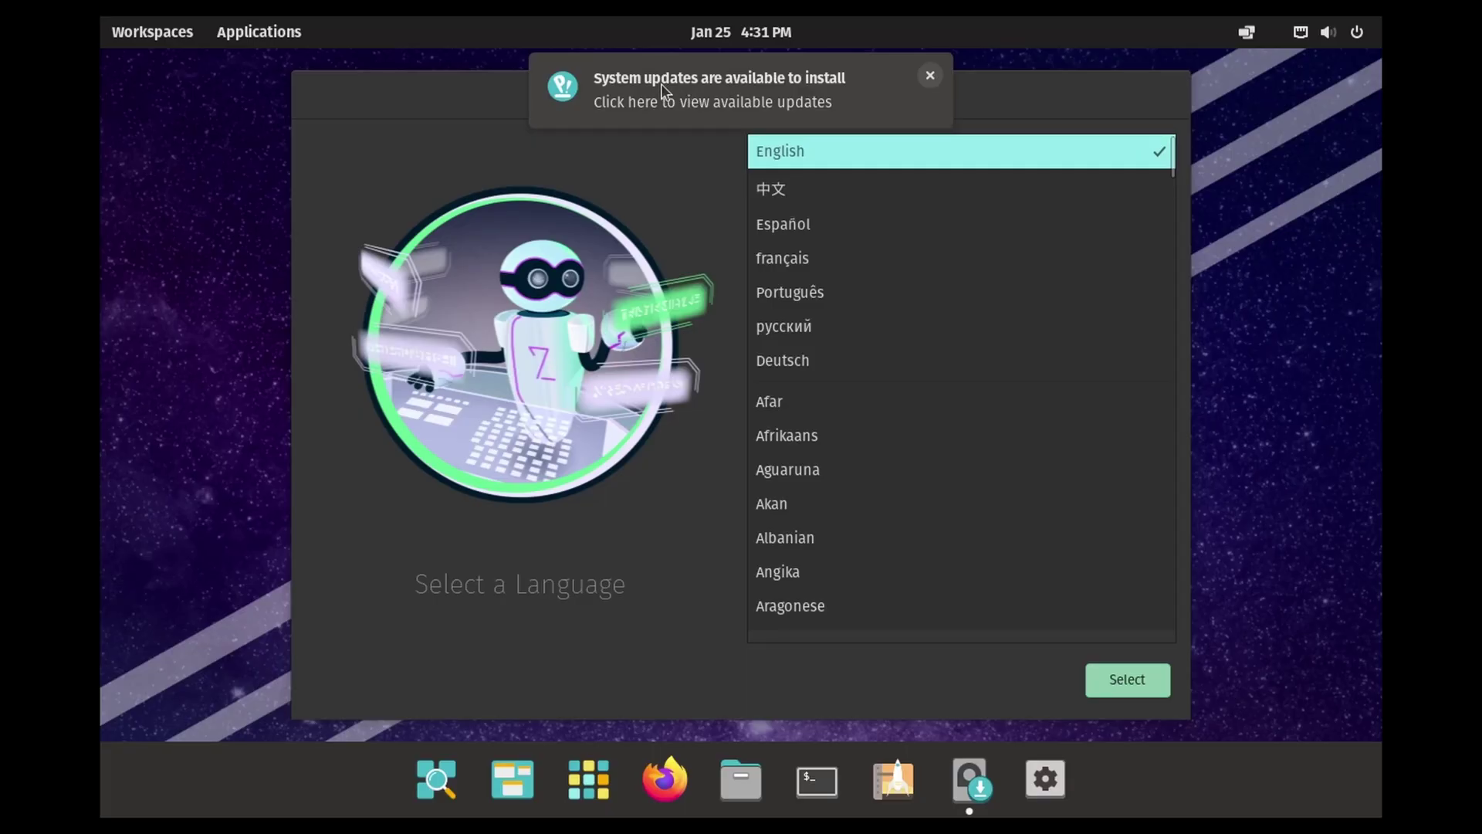
# Step: Choose English language, United States region and the Default English (US) keyboard layout
pyautogui.click(932, 77)
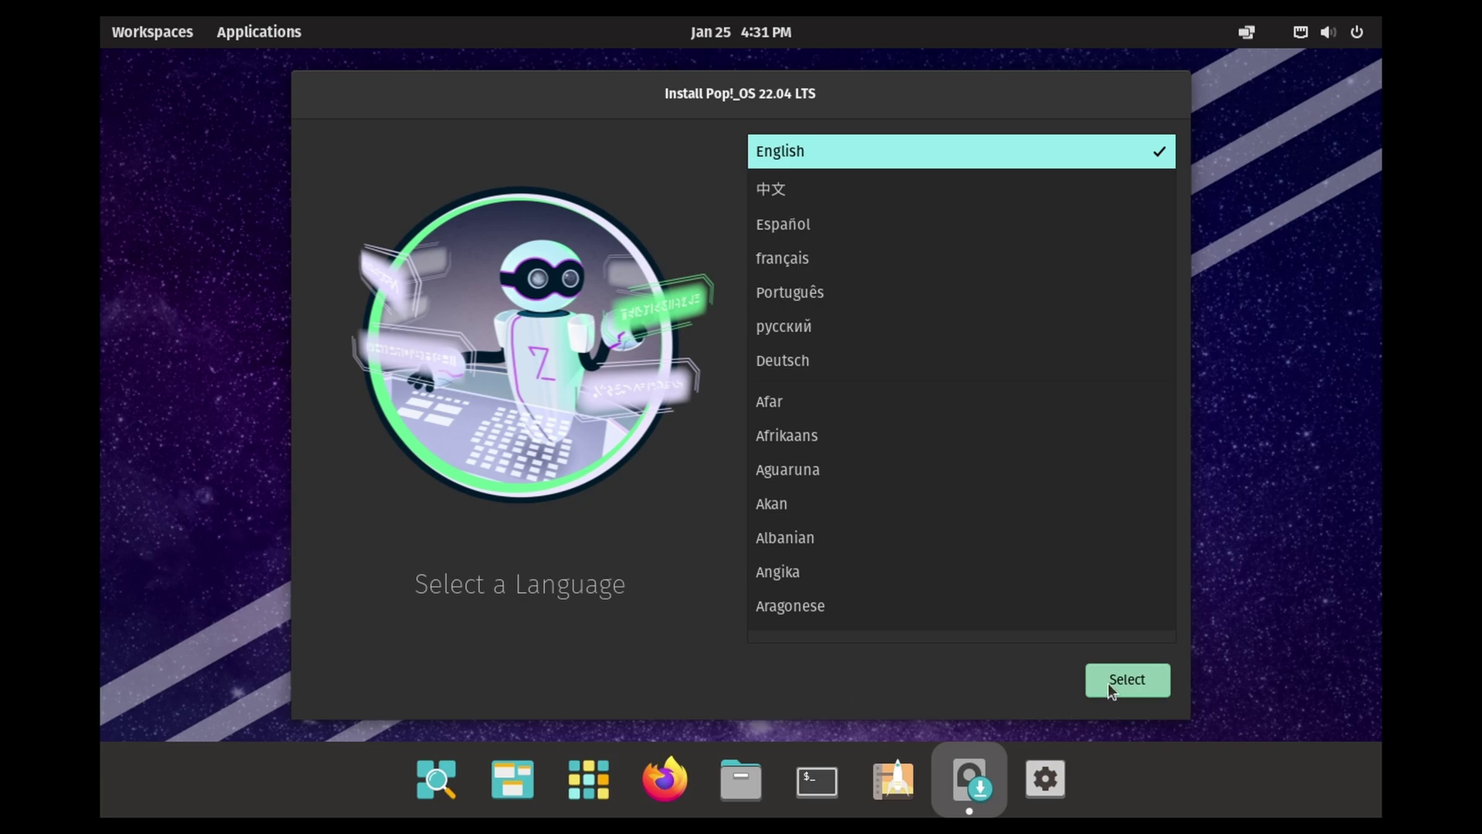
pyautogui.click(1132, 683)
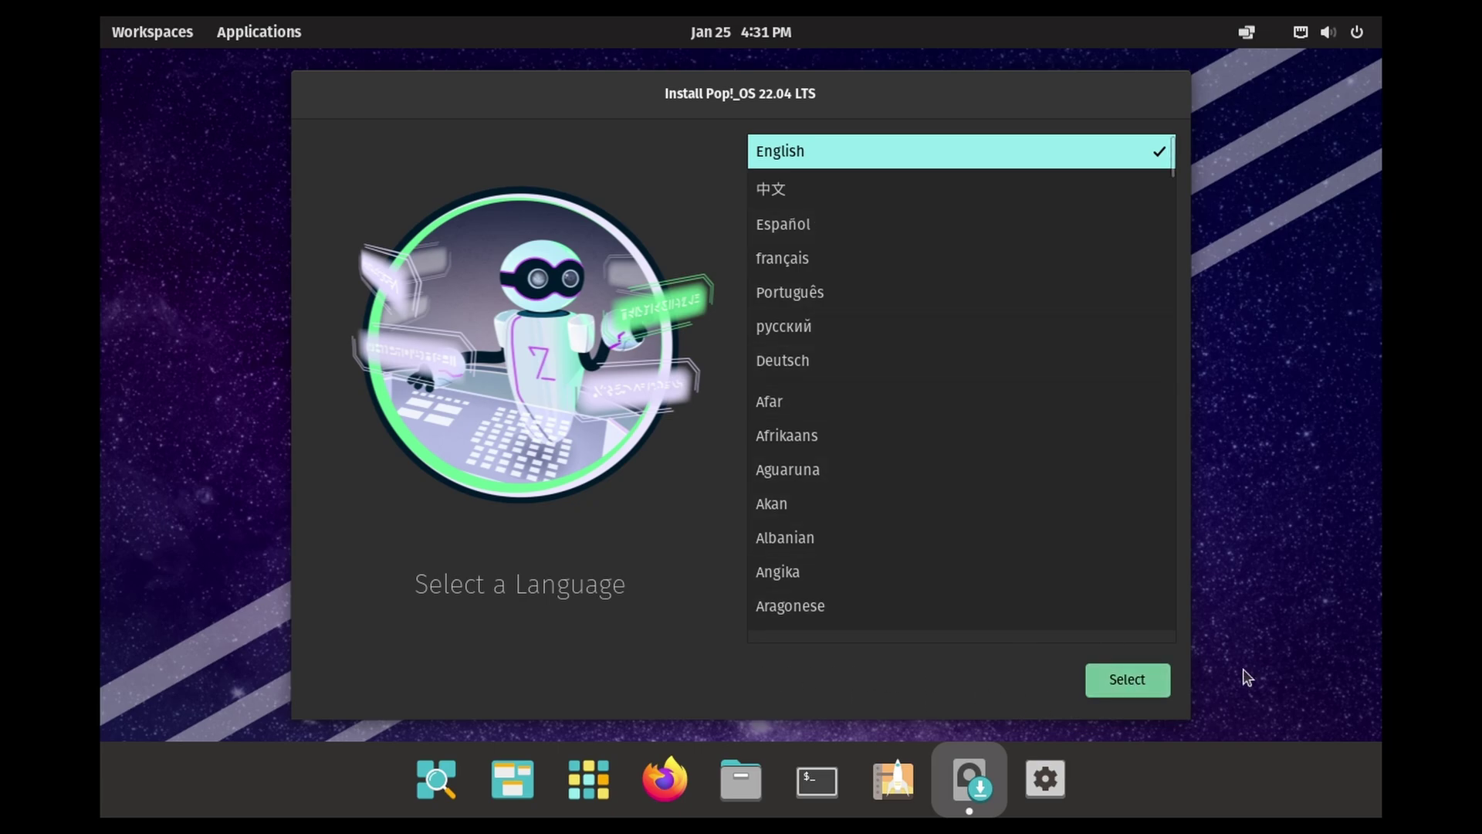
pyautogui.click(1119, 687)
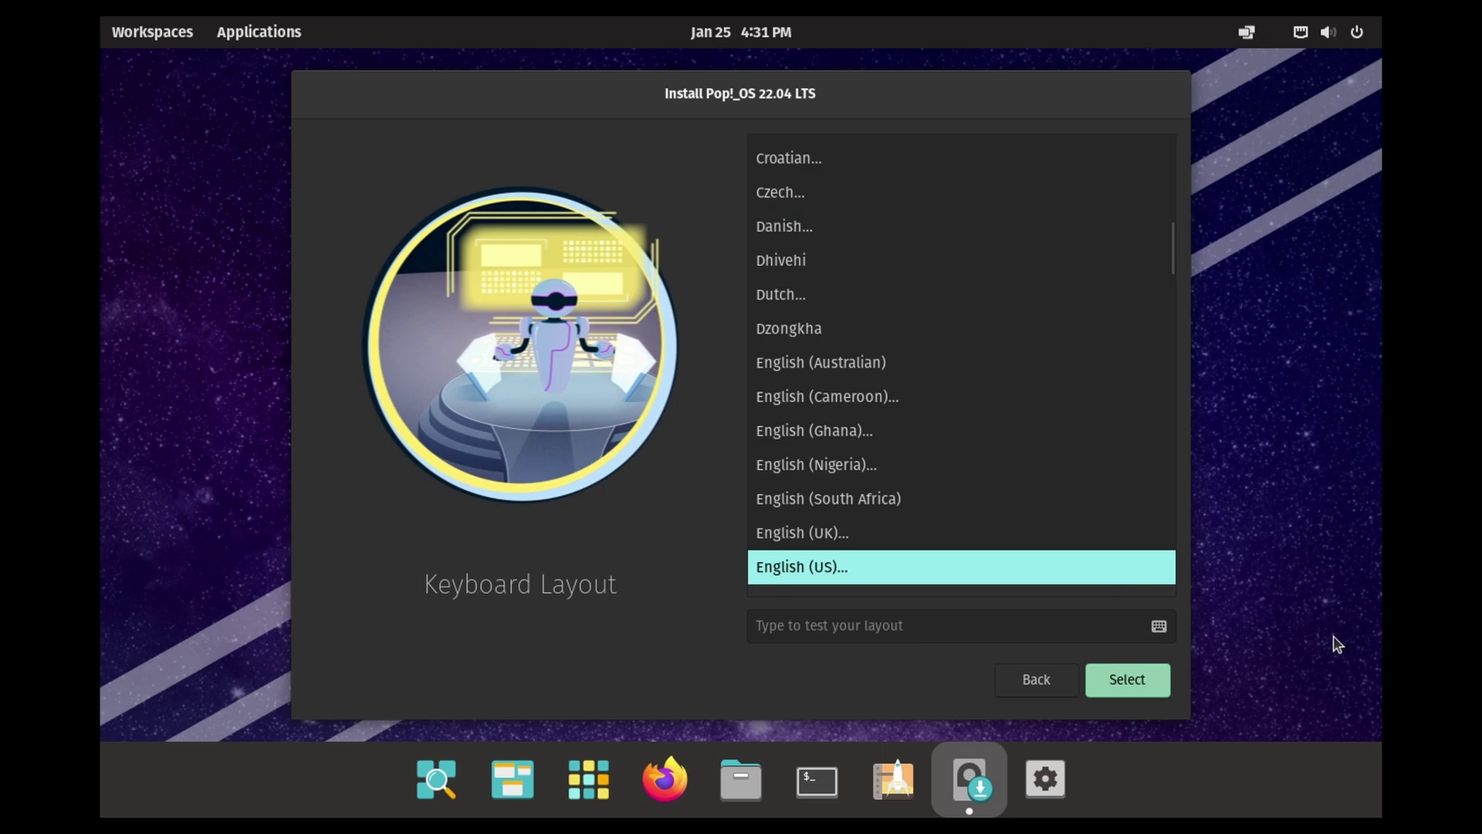
pyautogui.click(1146, 679)
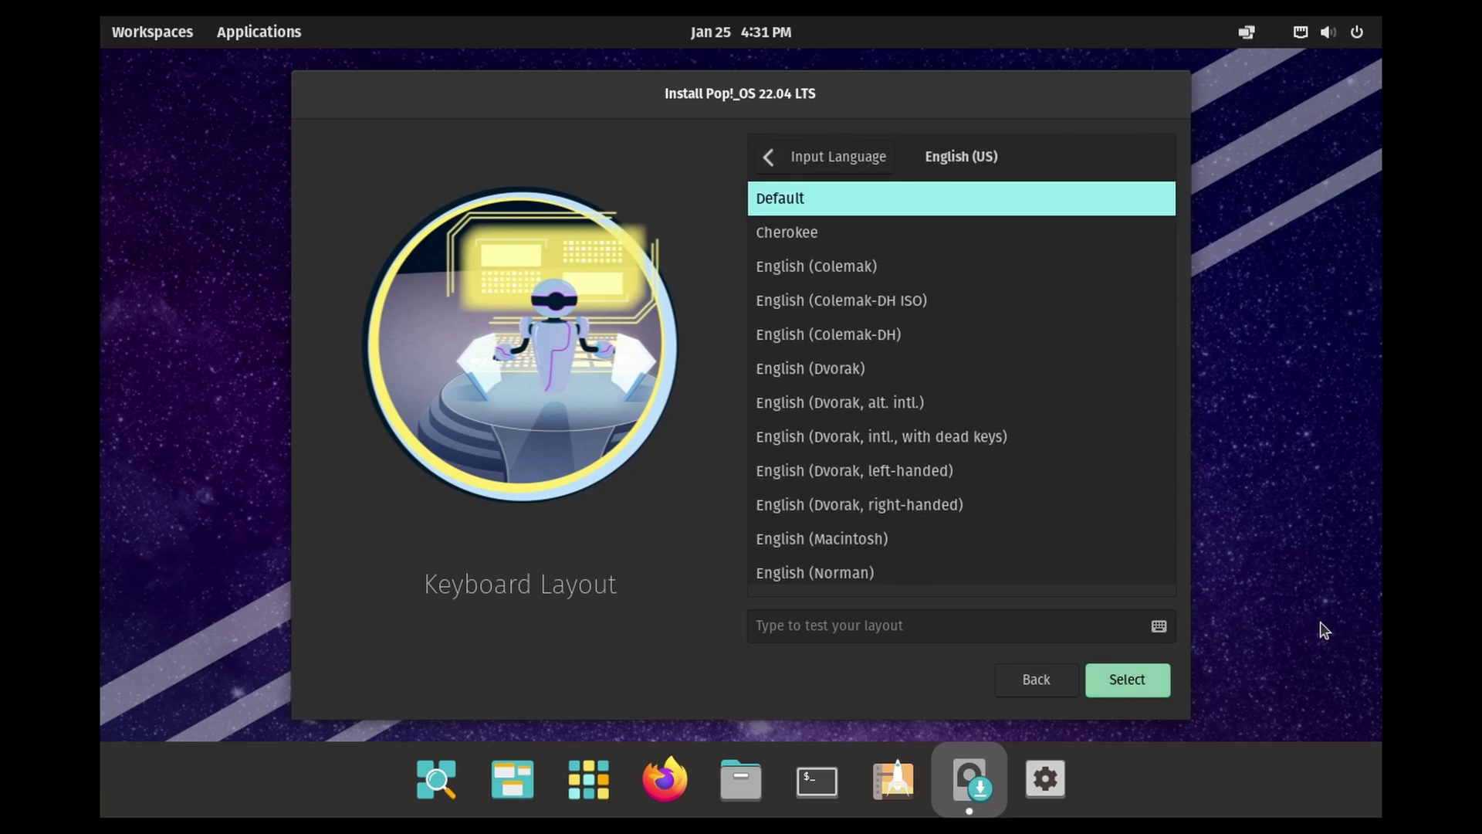
pyautogui.click(1149, 692)
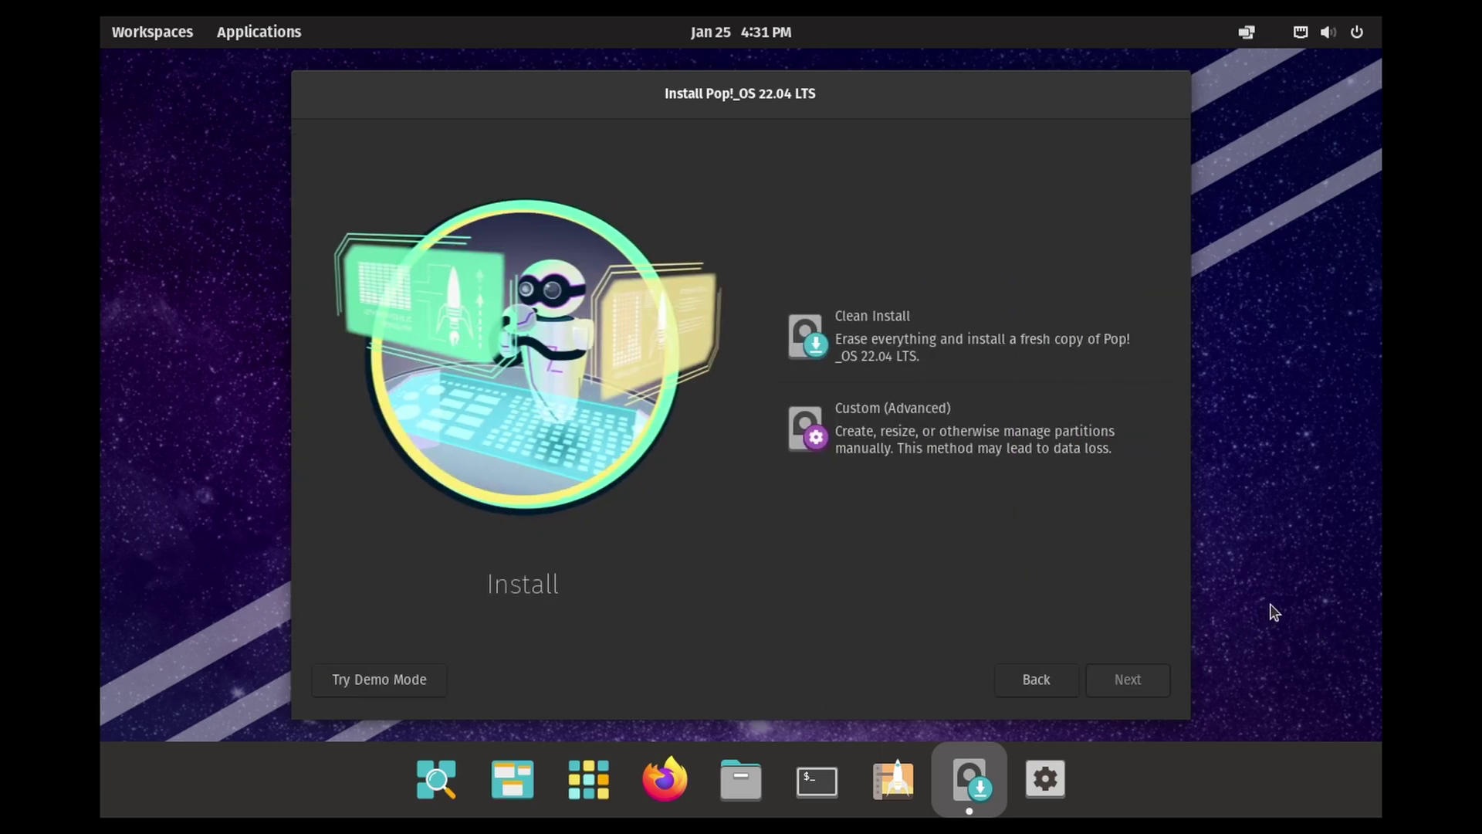
# Step: Erase and clean-install Pop!_OS onto the 20.0 GiB VMware drive
pyautogui.click(950, 346)
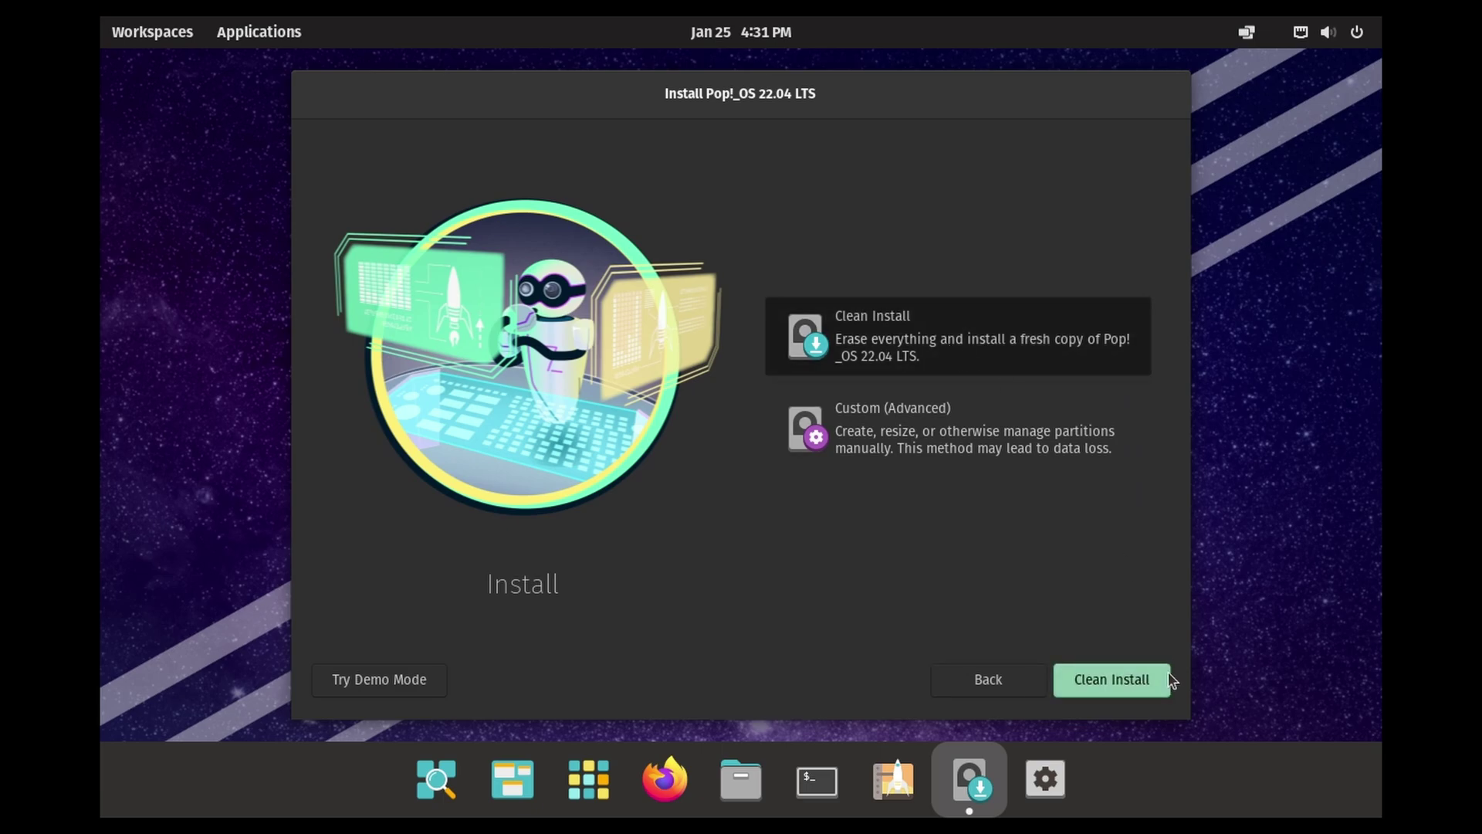
pyautogui.click(1132, 689)
pyautogui.click(1058, 386)
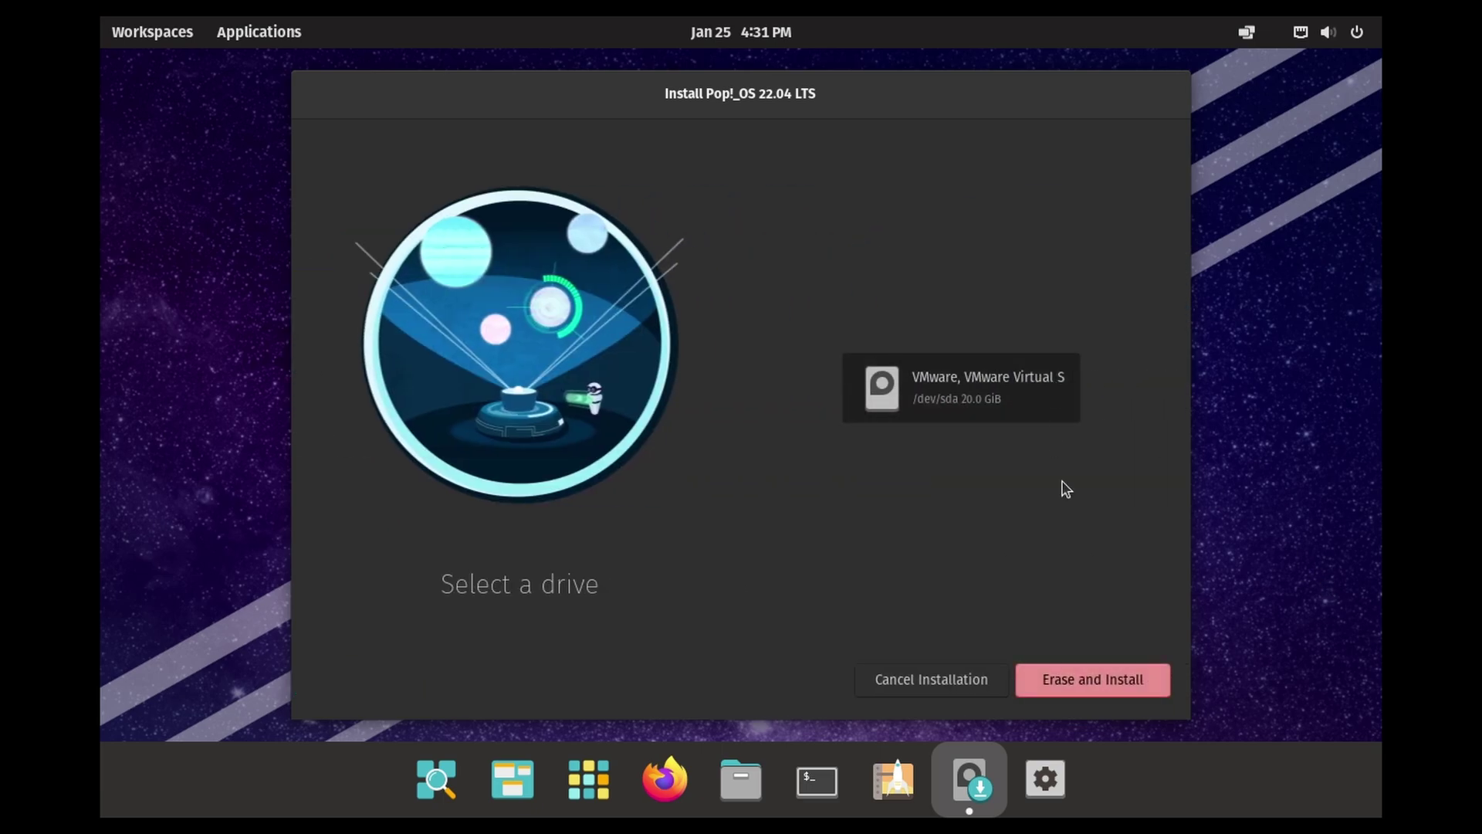
pyautogui.click(1070, 681)
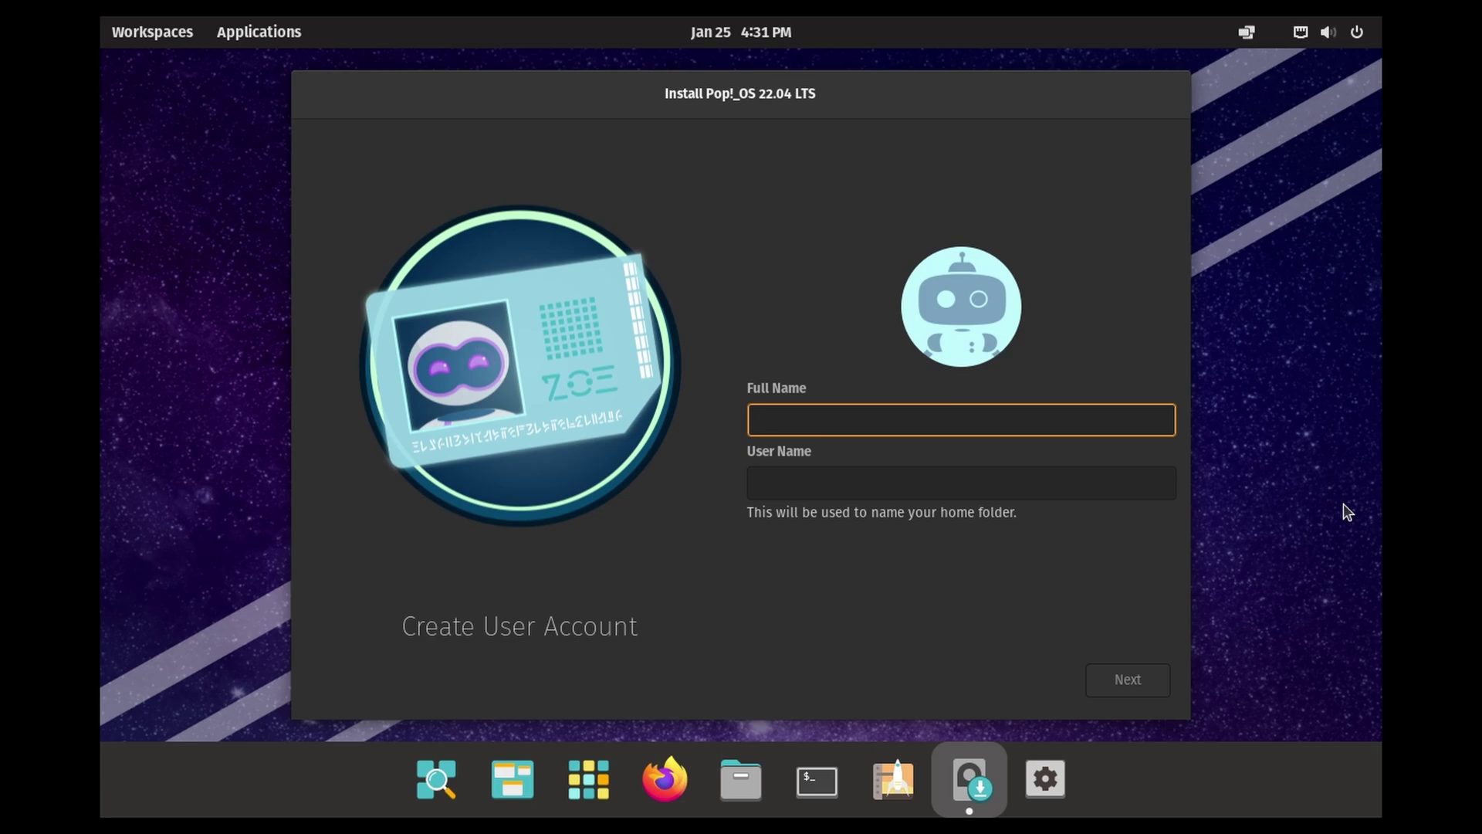
# Step: Create the account with the user's full name and a confirmed password, installing without drive encryption
pyautogui.write('The')
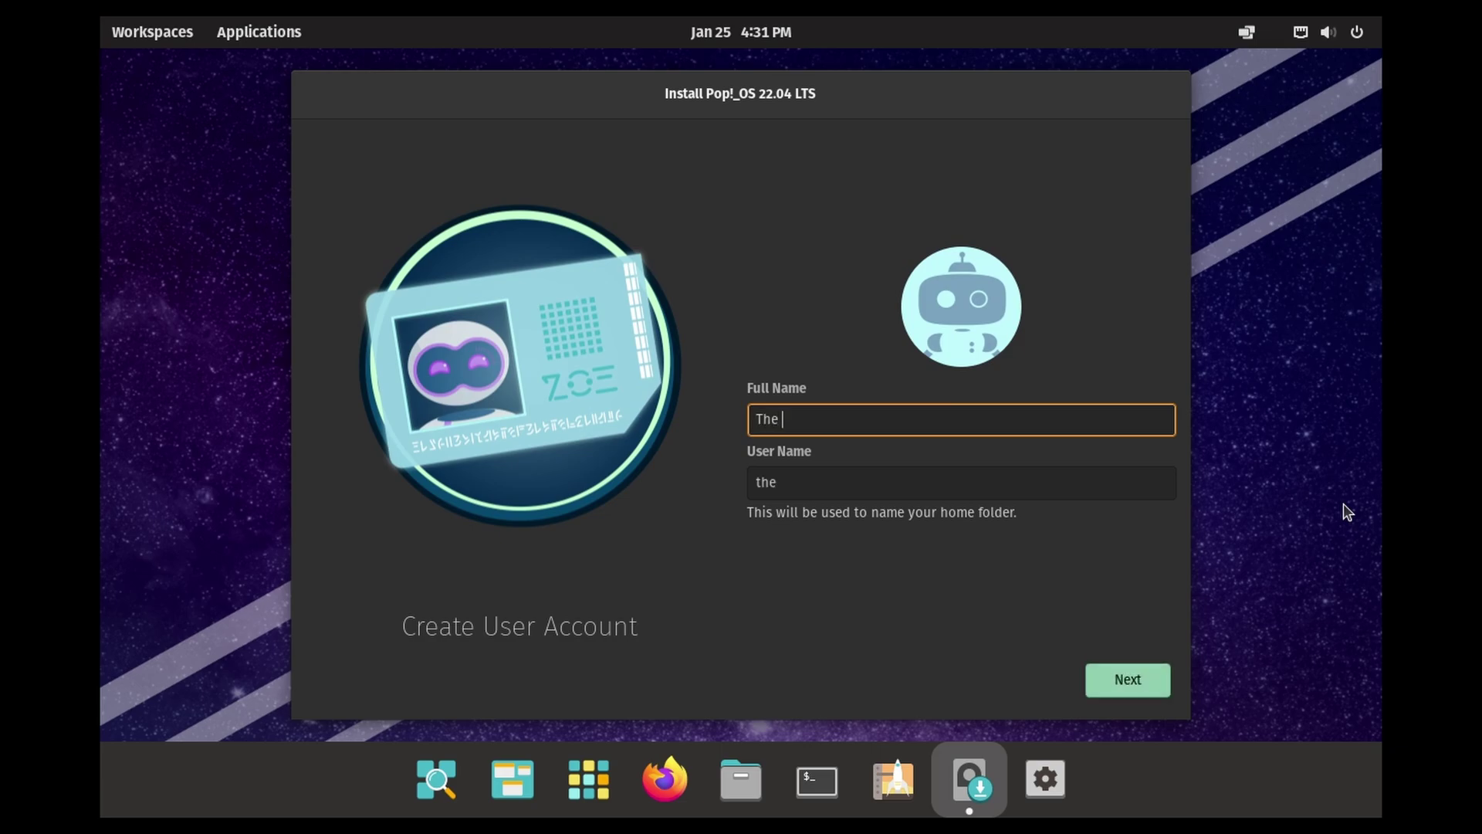
pyautogui.write(' Linux IT Guy')
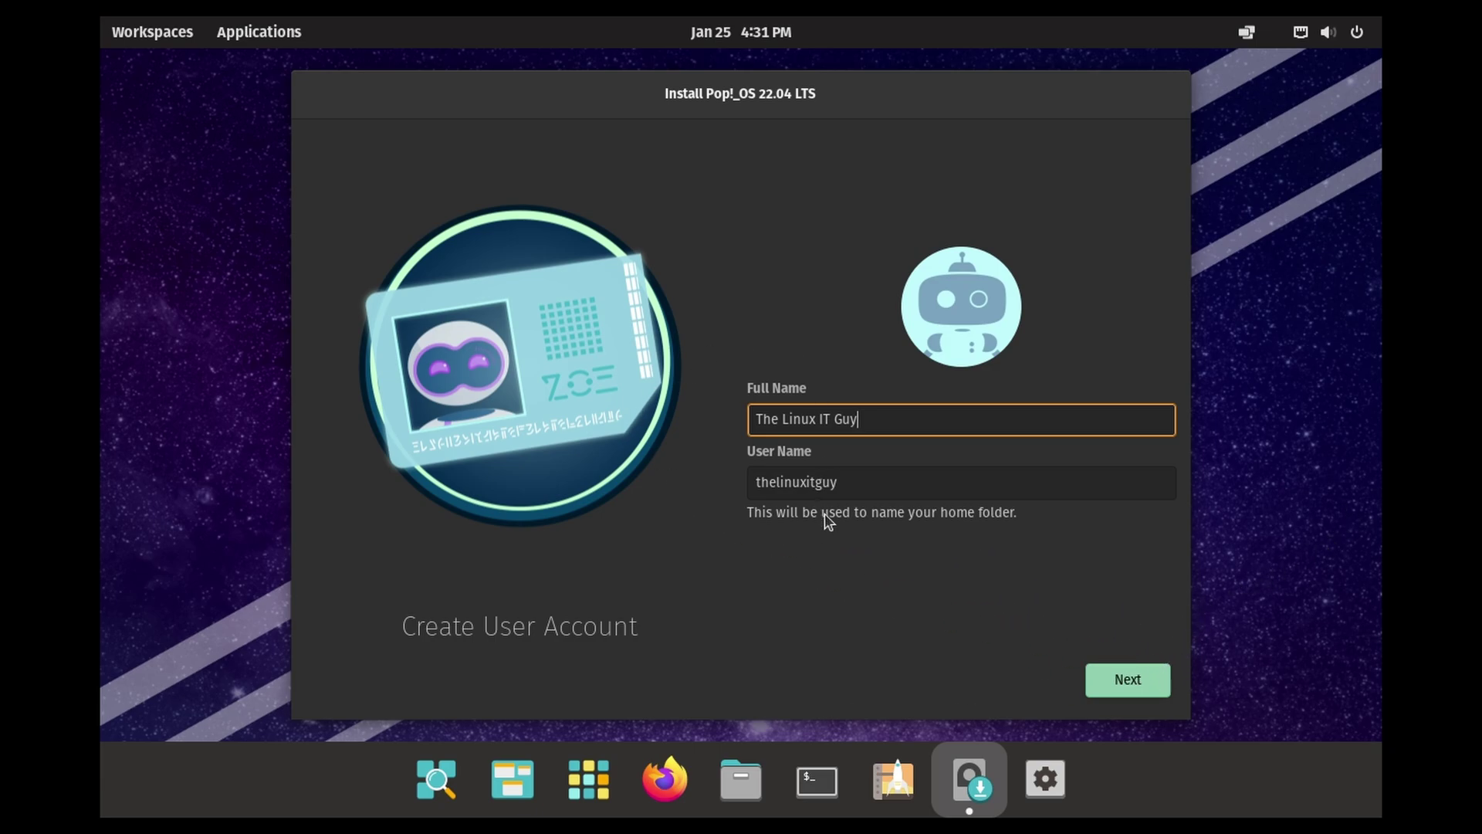
pyautogui.click(1110, 682)
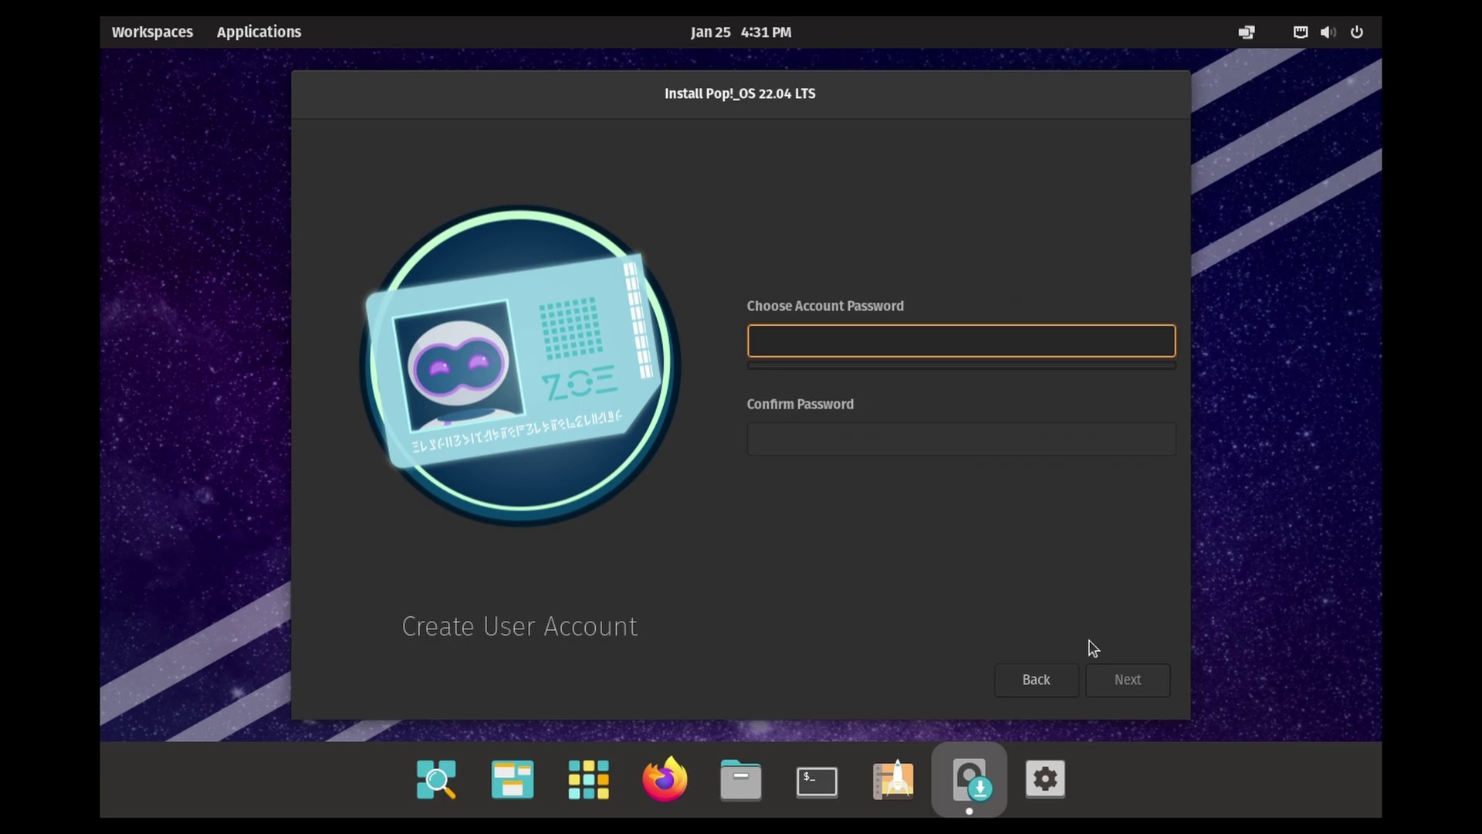
pyautogui.write('123')
pyautogui.press('Tab')
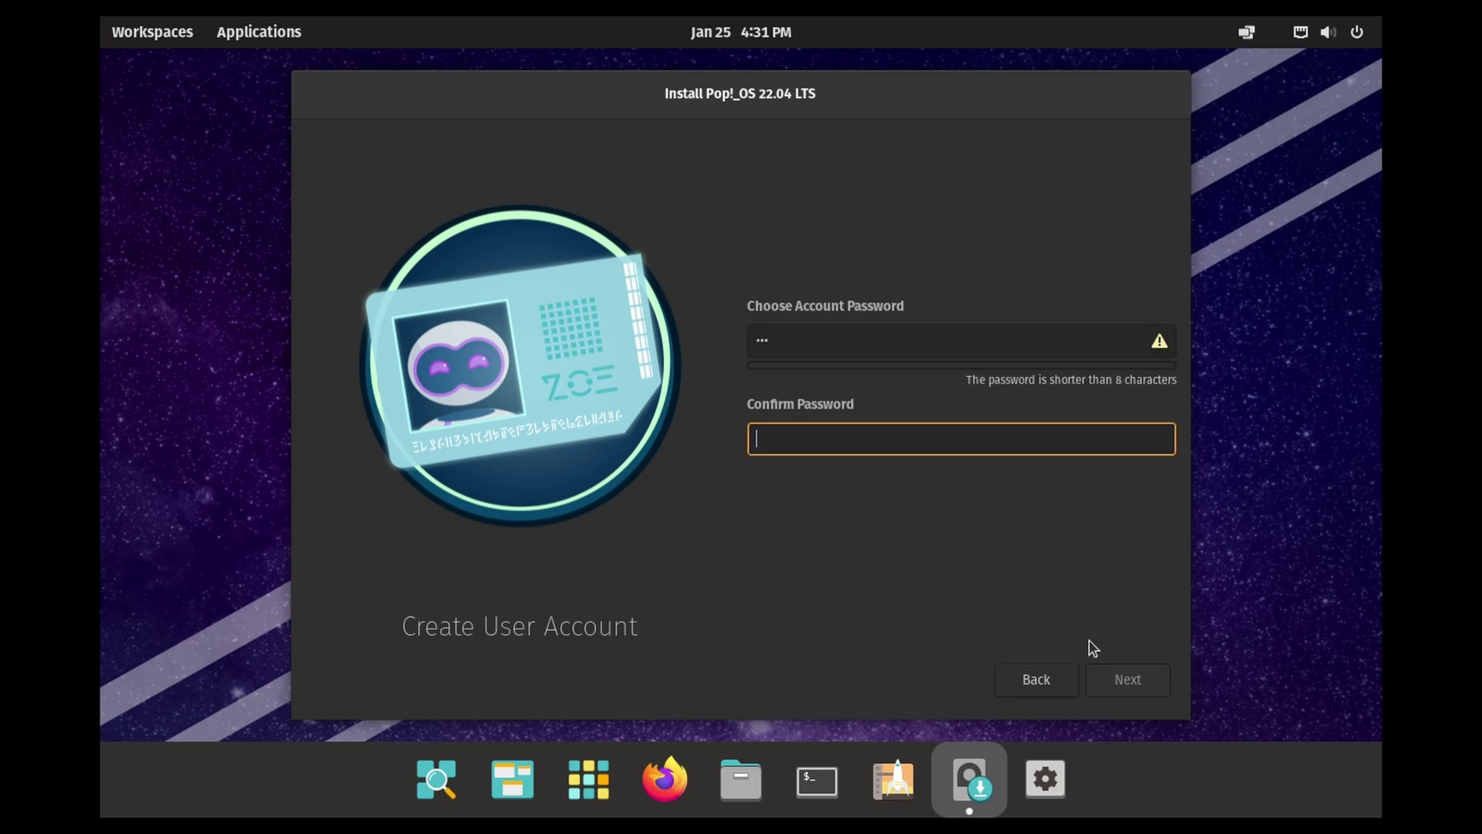
pyautogui.write('123')
pyautogui.click(1159, 681)
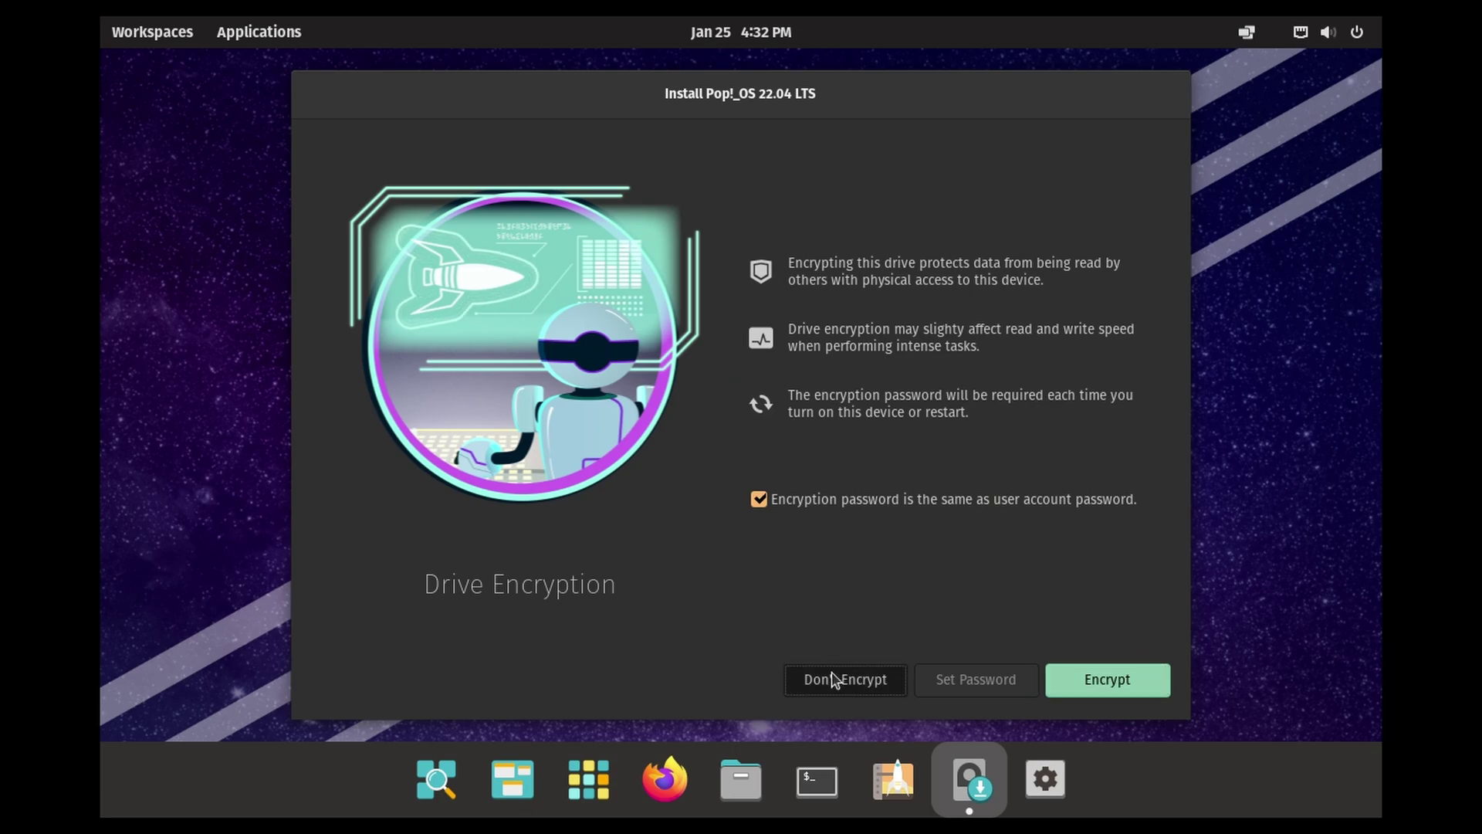
pyautogui.click(832, 676)
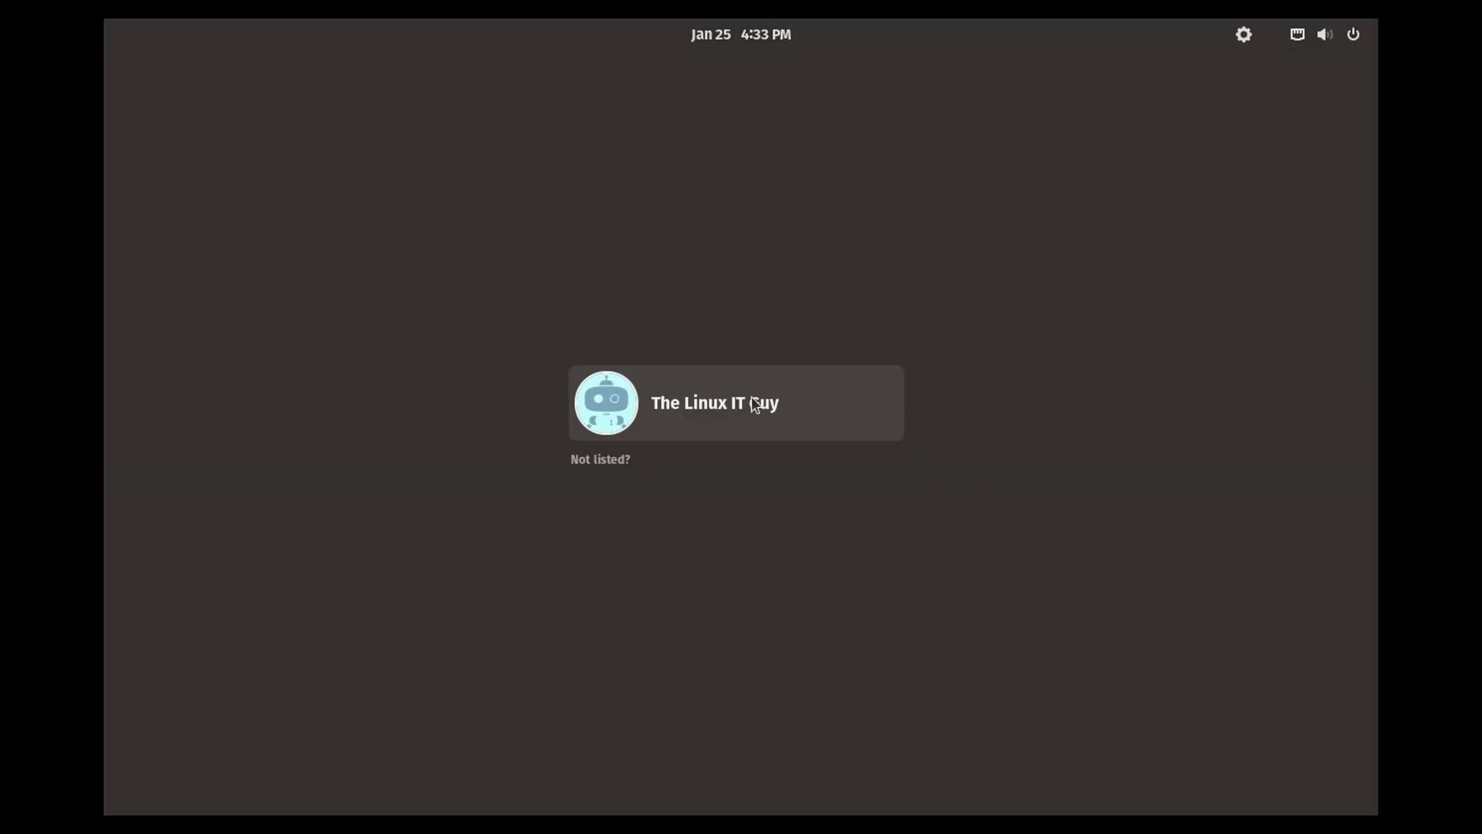
# Step: Log in to the new user account with its password
pyautogui.click(731, 406)
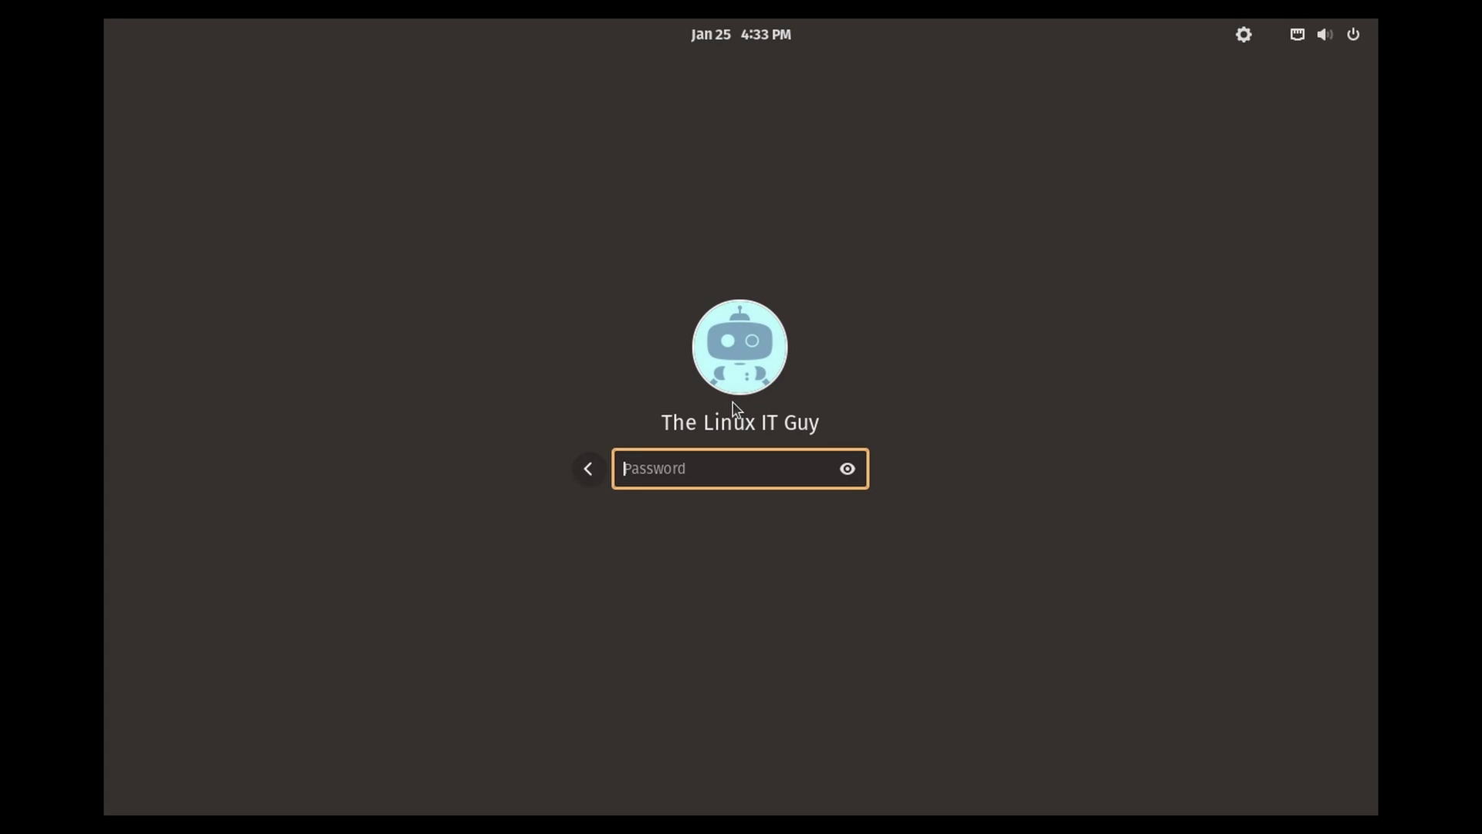
pyautogui.write('***')
pyautogui.press('Return')
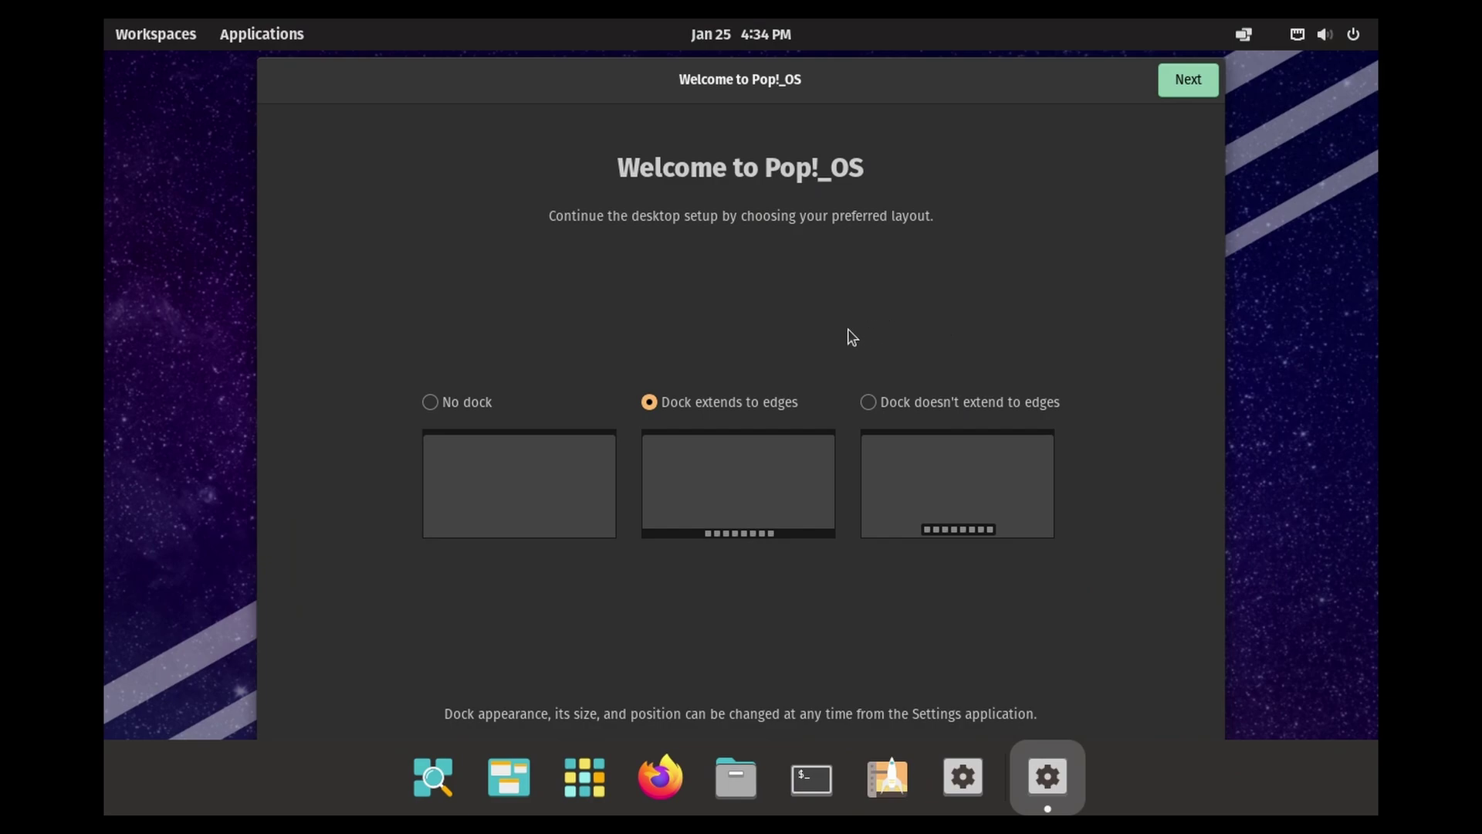
# Step: Select the 'Dock doesn't extend to edges' layout after trying the other dock options
pyautogui.click(429, 401)
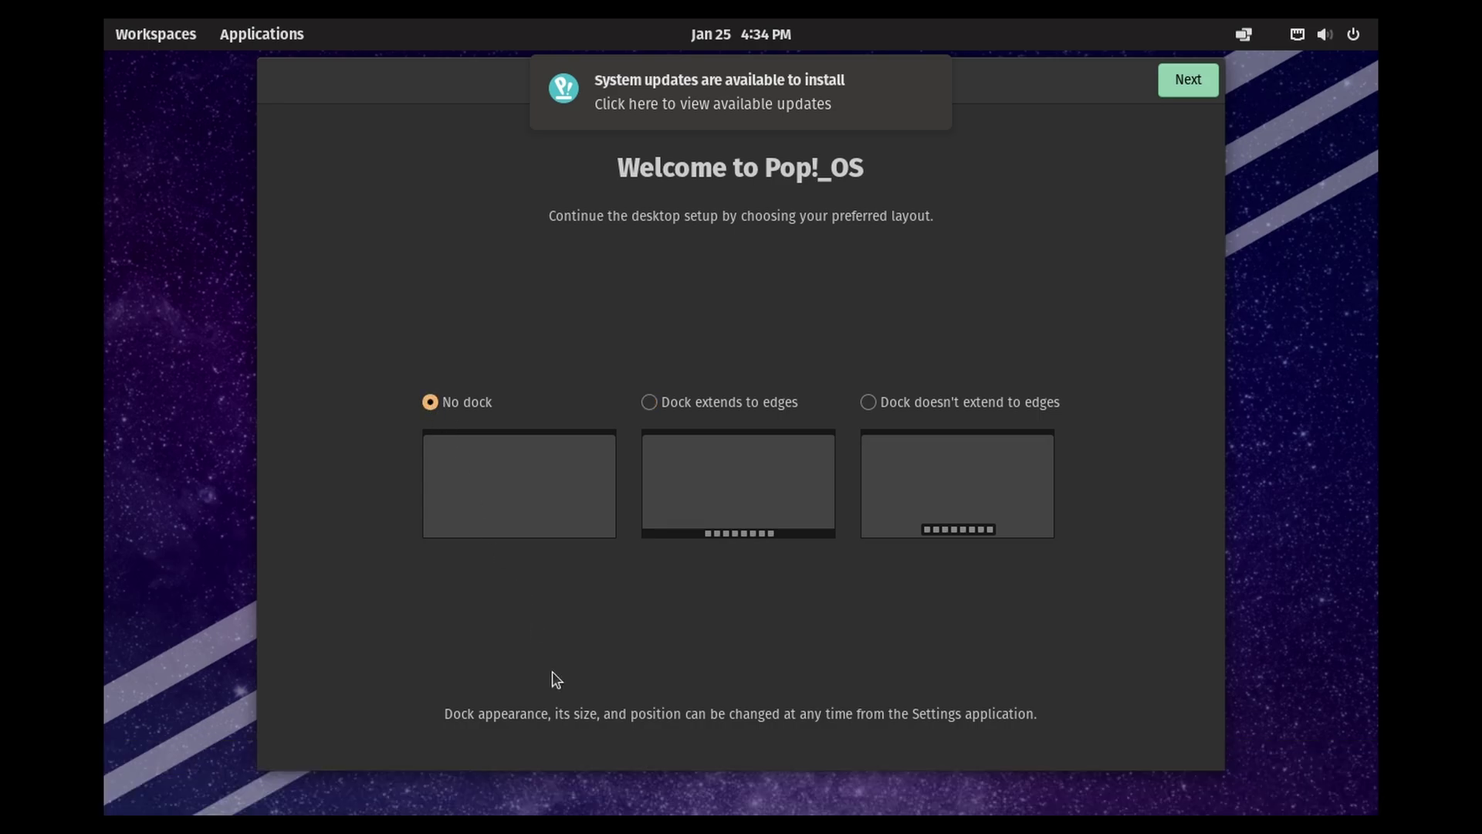
pyautogui.click(697, 402)
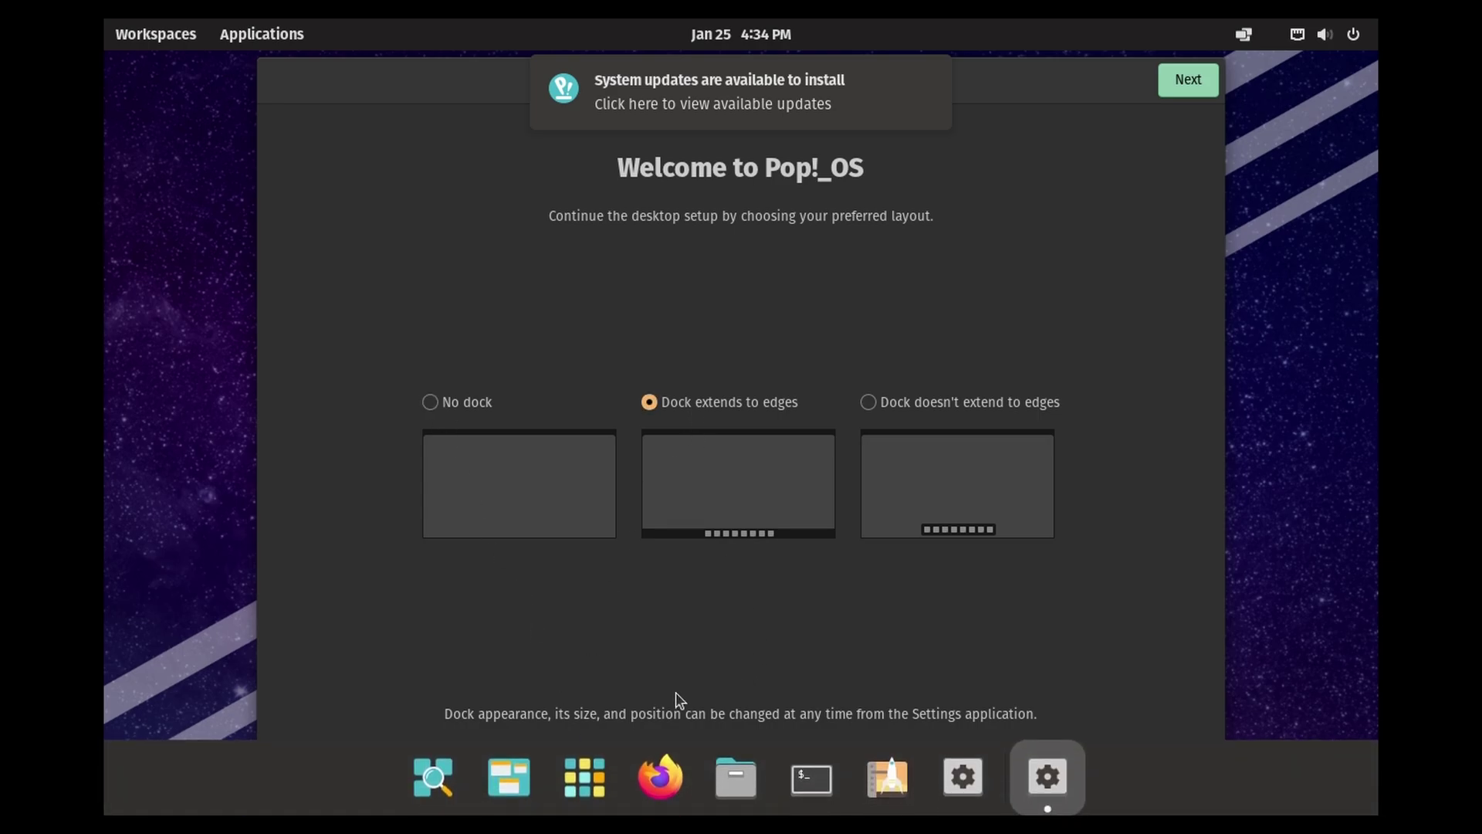
pyautogui.click(915, 409)
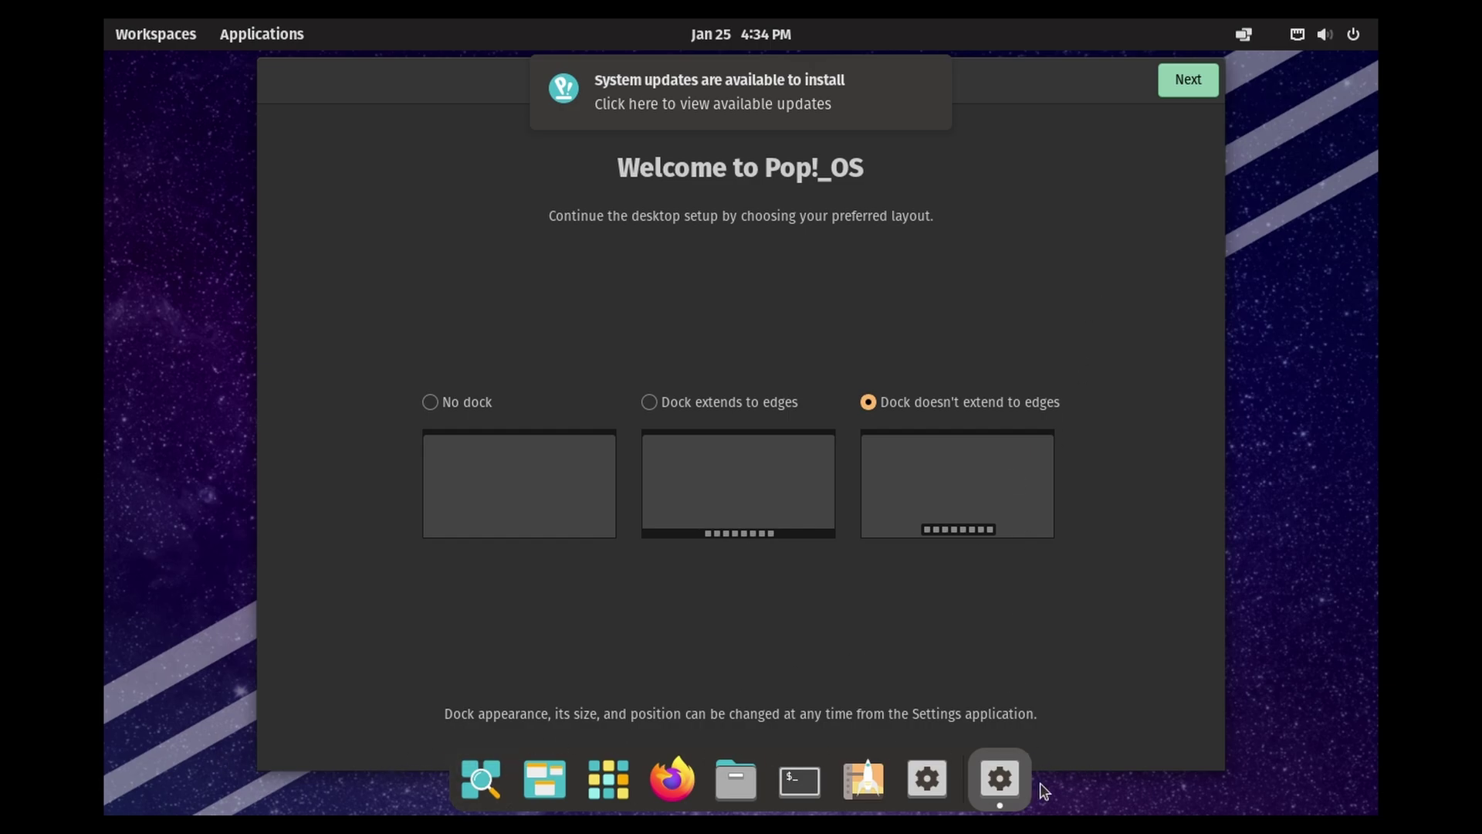
pyautogui.click(1188, 81)
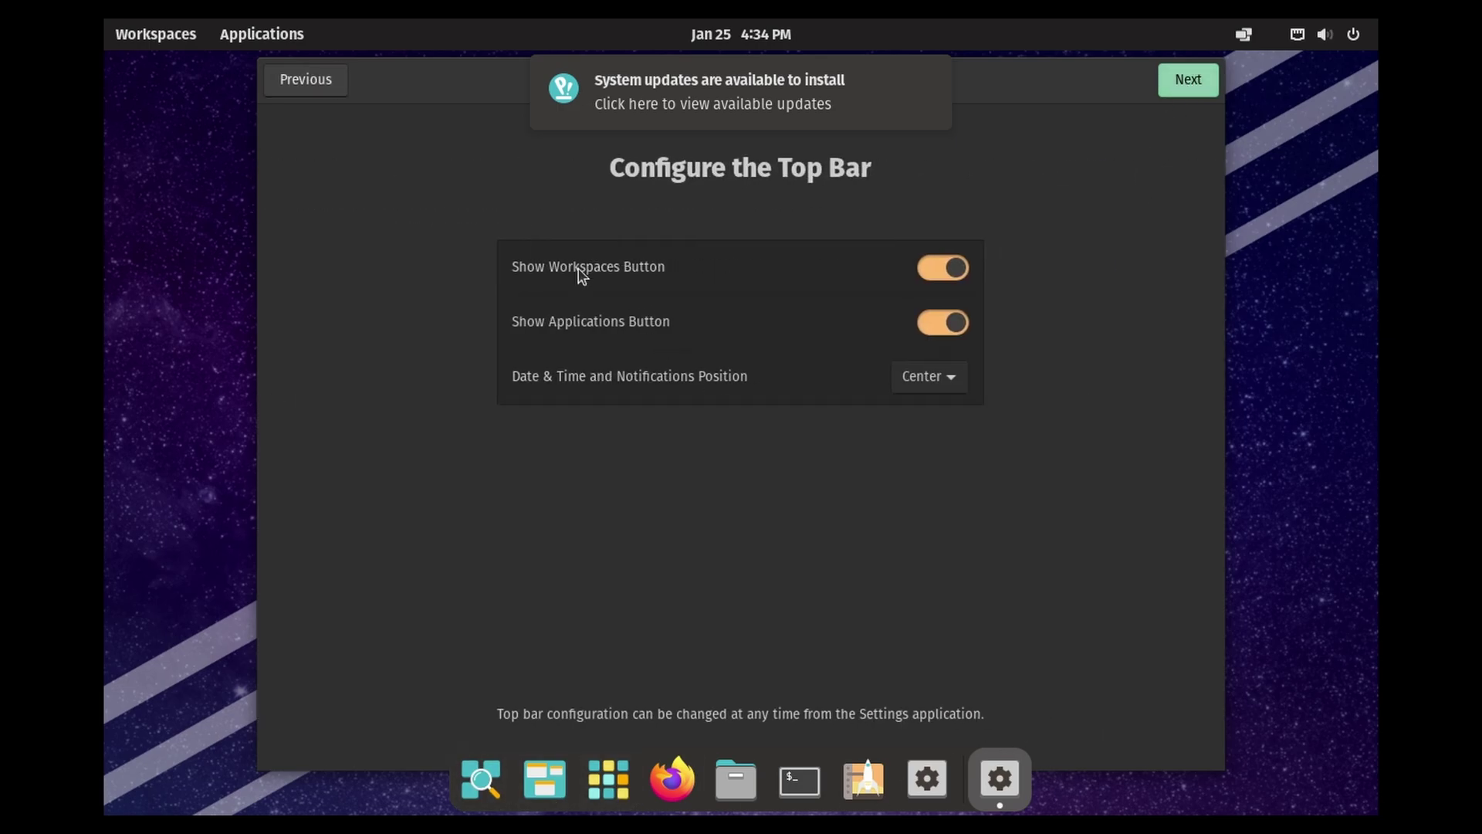
# Step: Keep the Workspaces and Applications buttons and the centred clock on the top bar
pyautogui.click(946, 276)
pyautogui.click(943, 270)
pyautogui.click(955, 332)
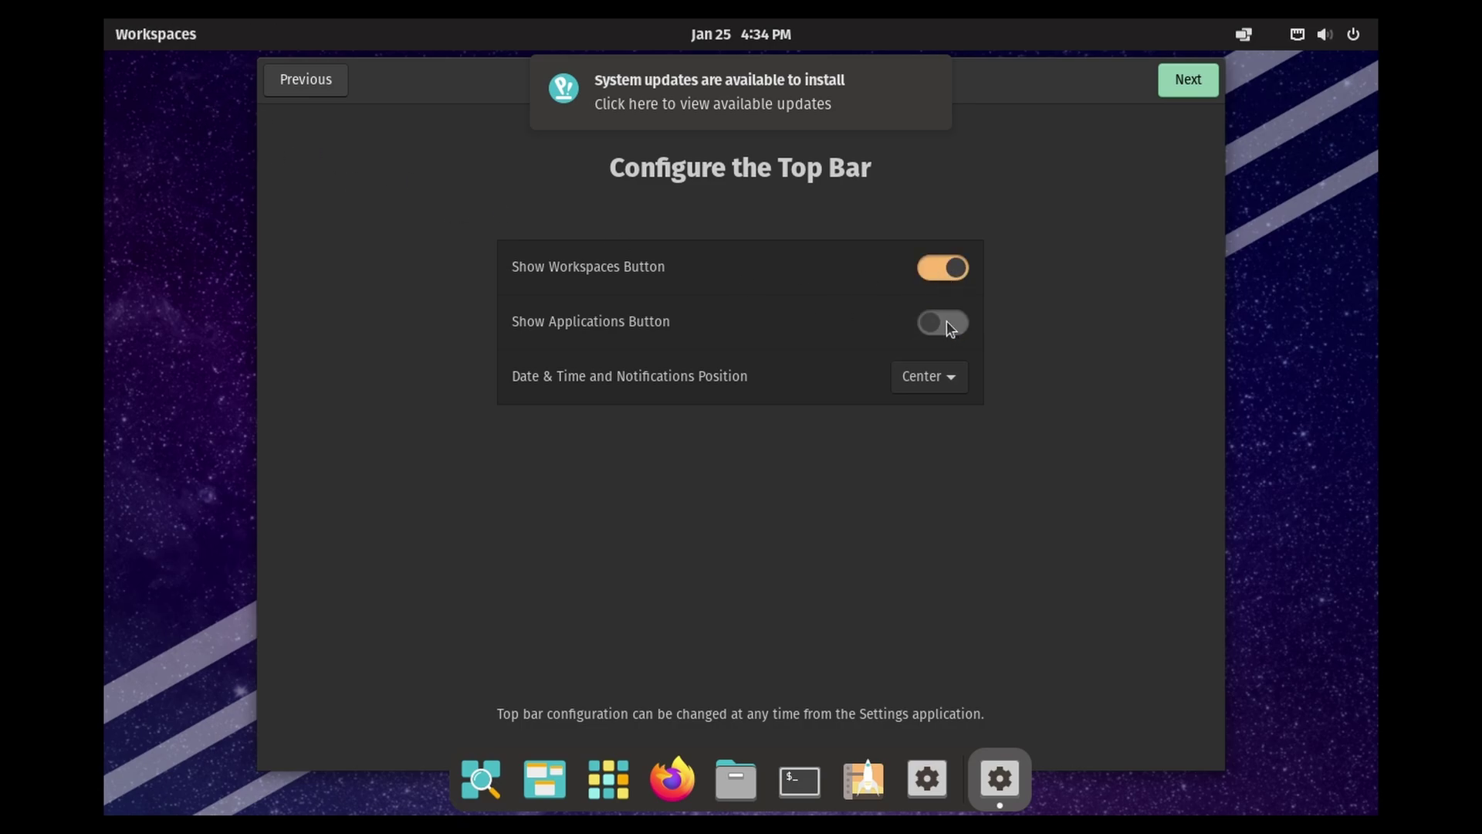
pyautogui.click(941, 326)
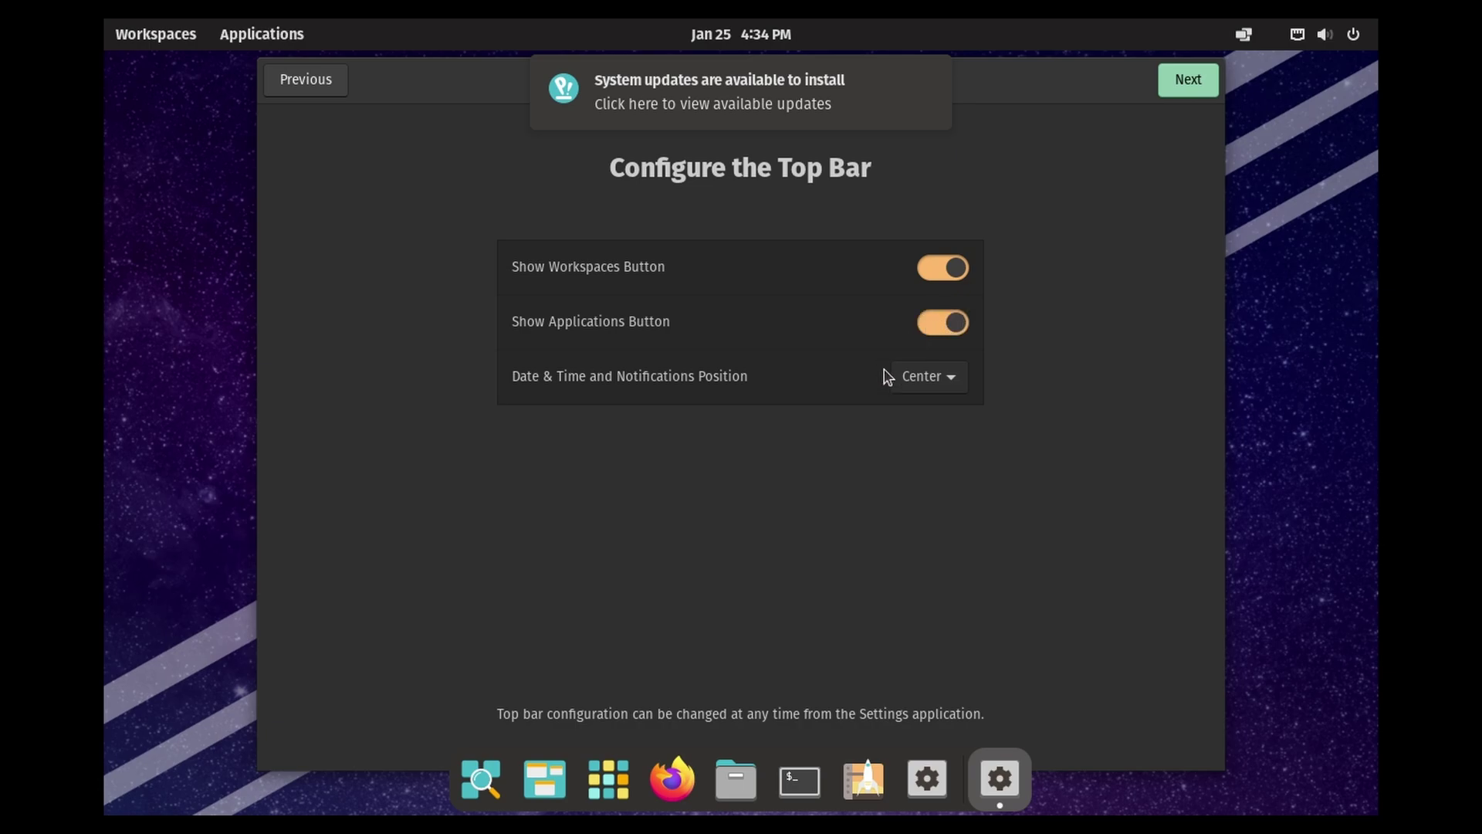
pyautogui.click(956, 377)
pyautogui.click(953, 404)
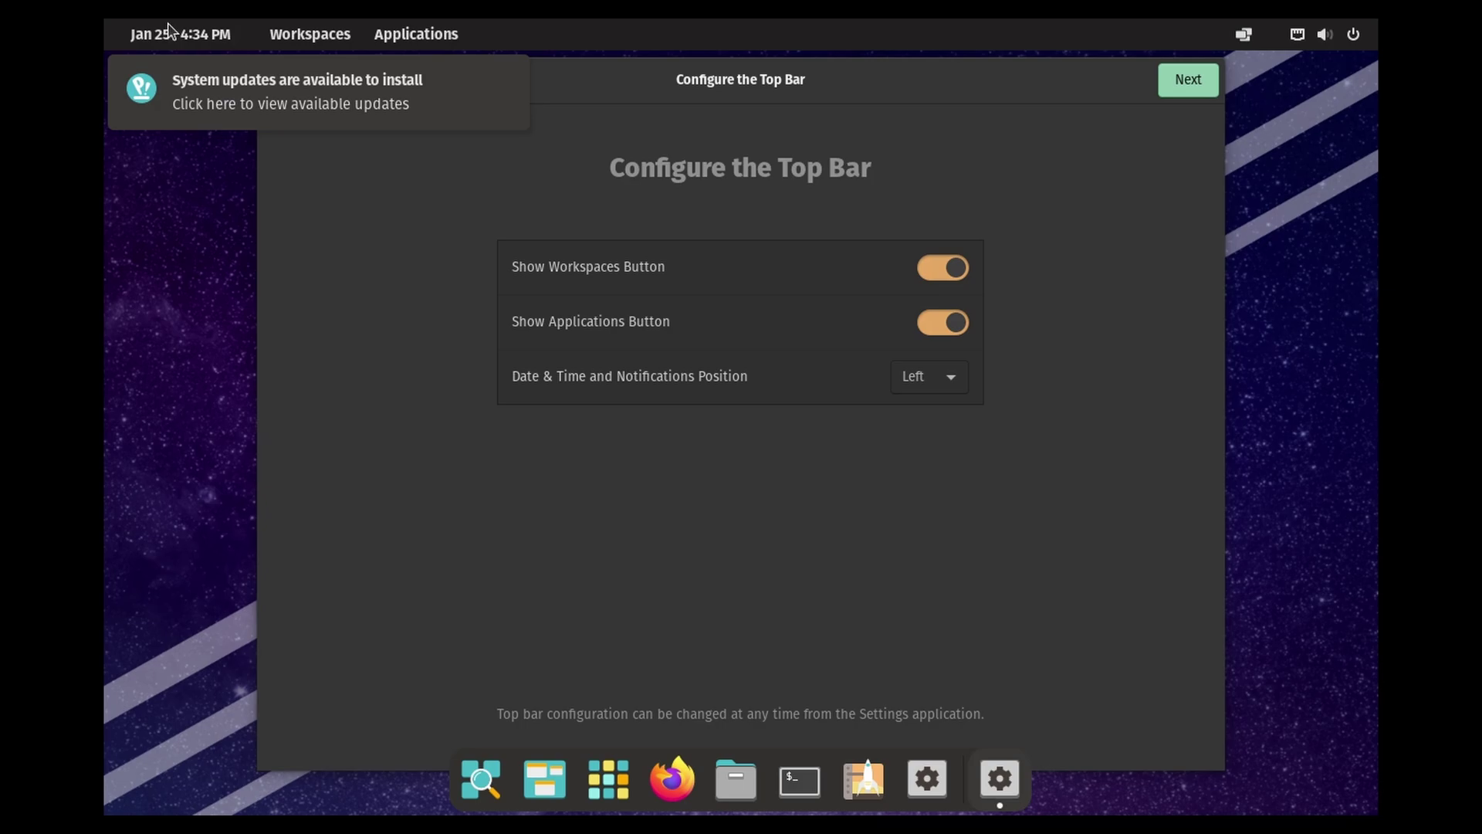
pyautogui.click(937, 380)
pyautogui.click(936, 407)
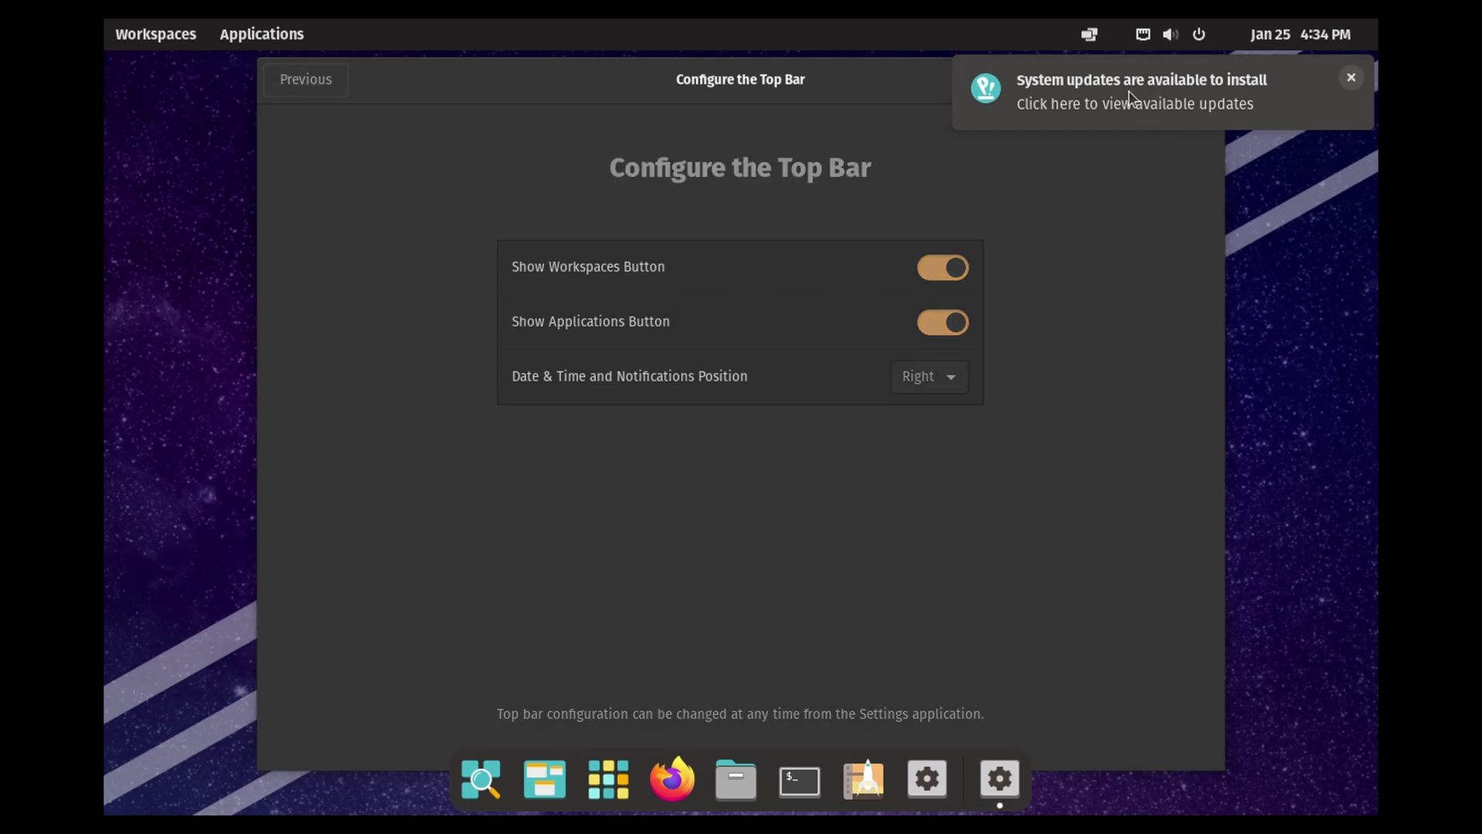
pyautogui.click(956, 379)
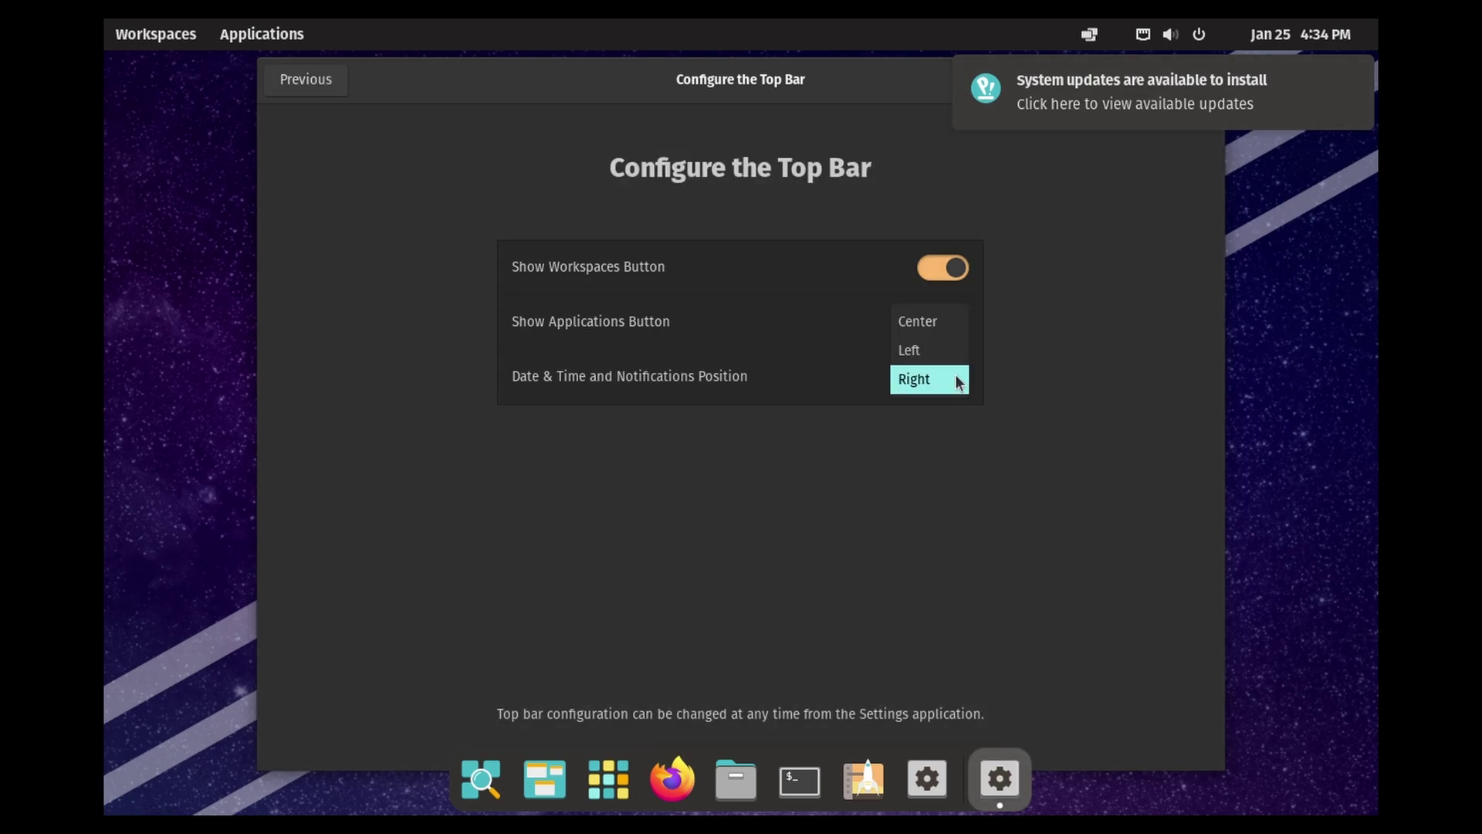
pyautogui.click(926, 321)
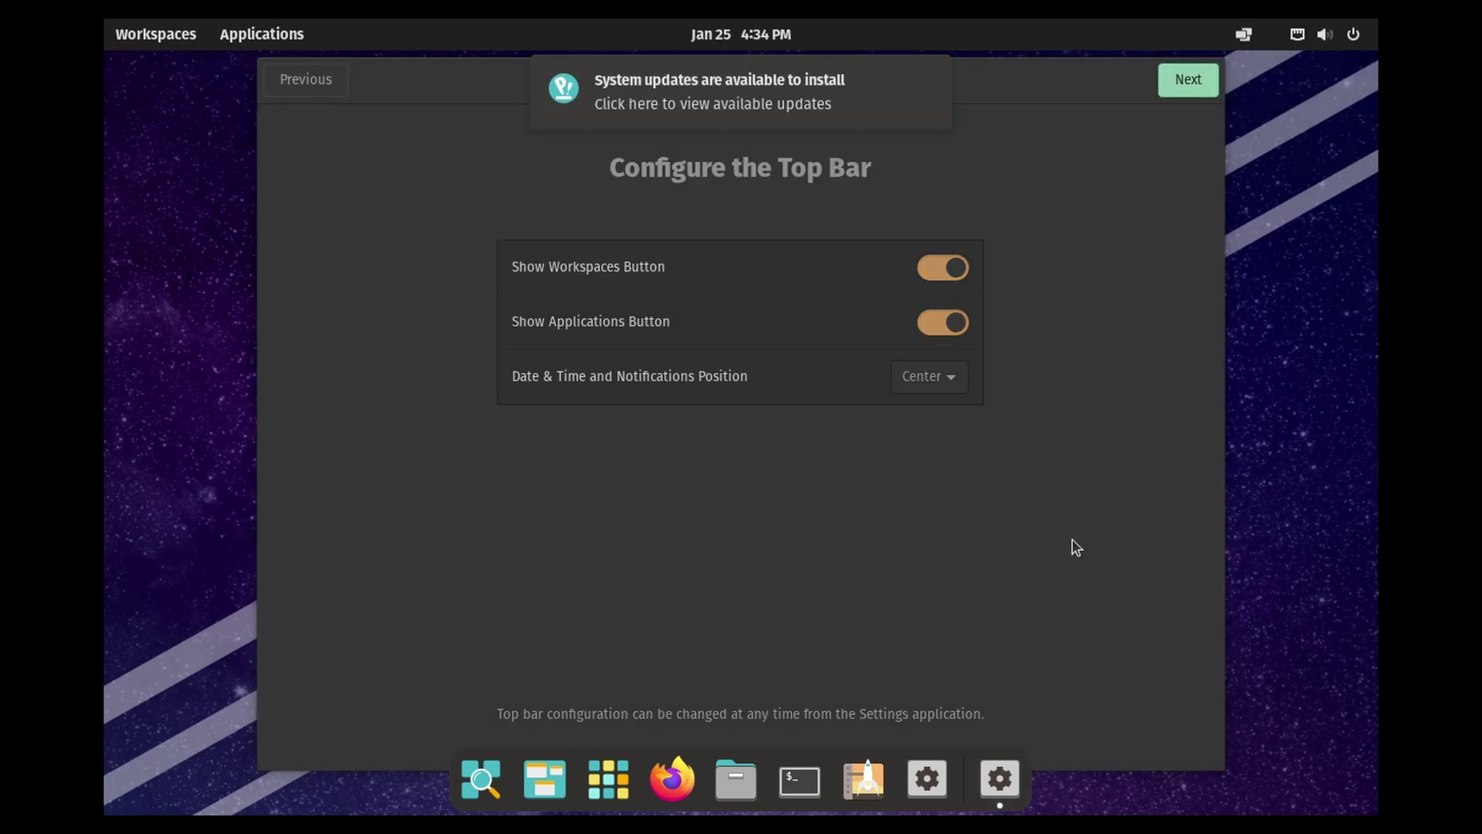
pyautogui.click(1188, 82)
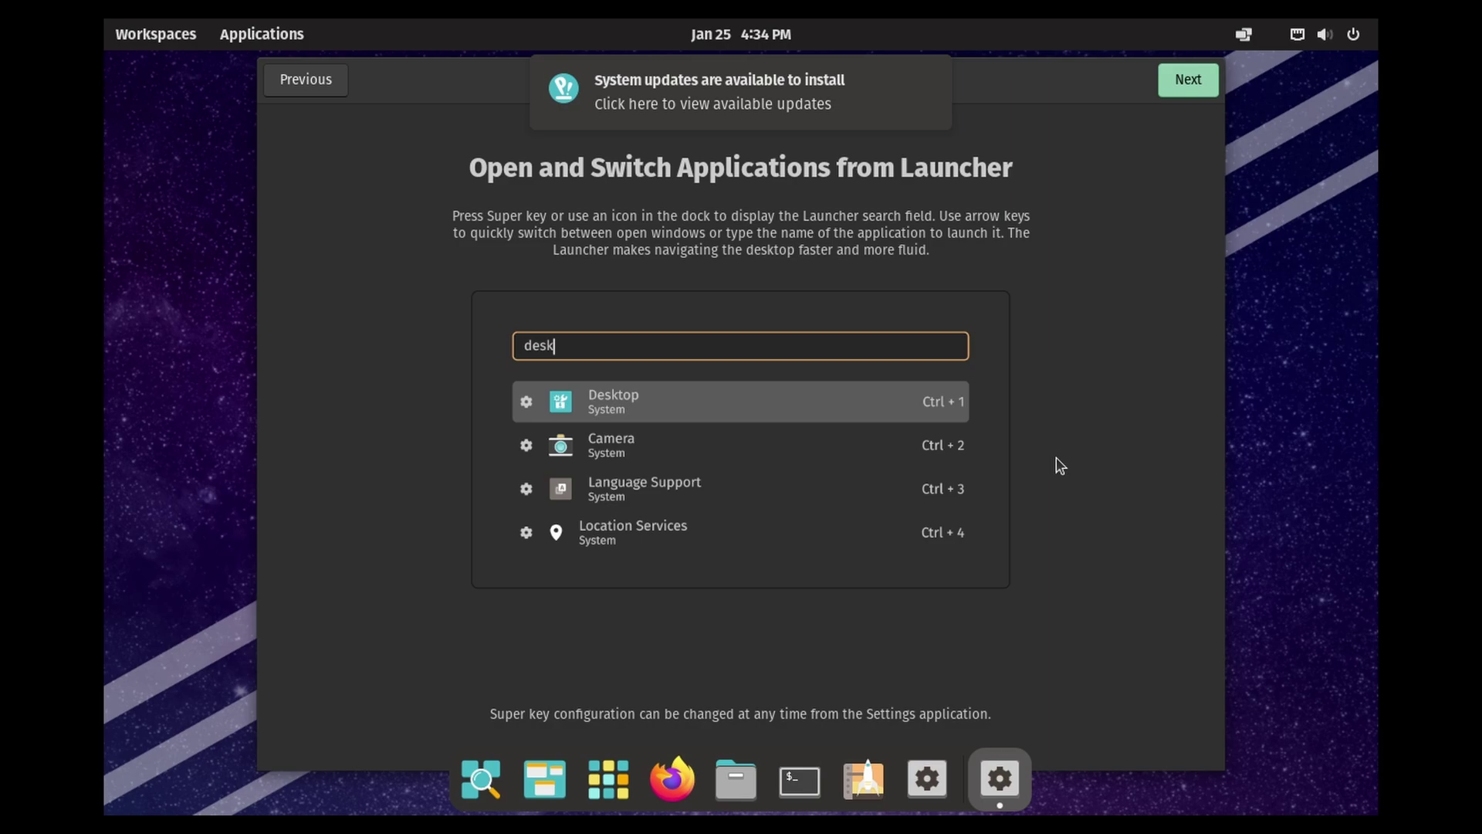
# Step: Keep the Dark theme, leave location off, set MST Denver time zone, and skip online accounts
pyautogui.click(1195, 85)
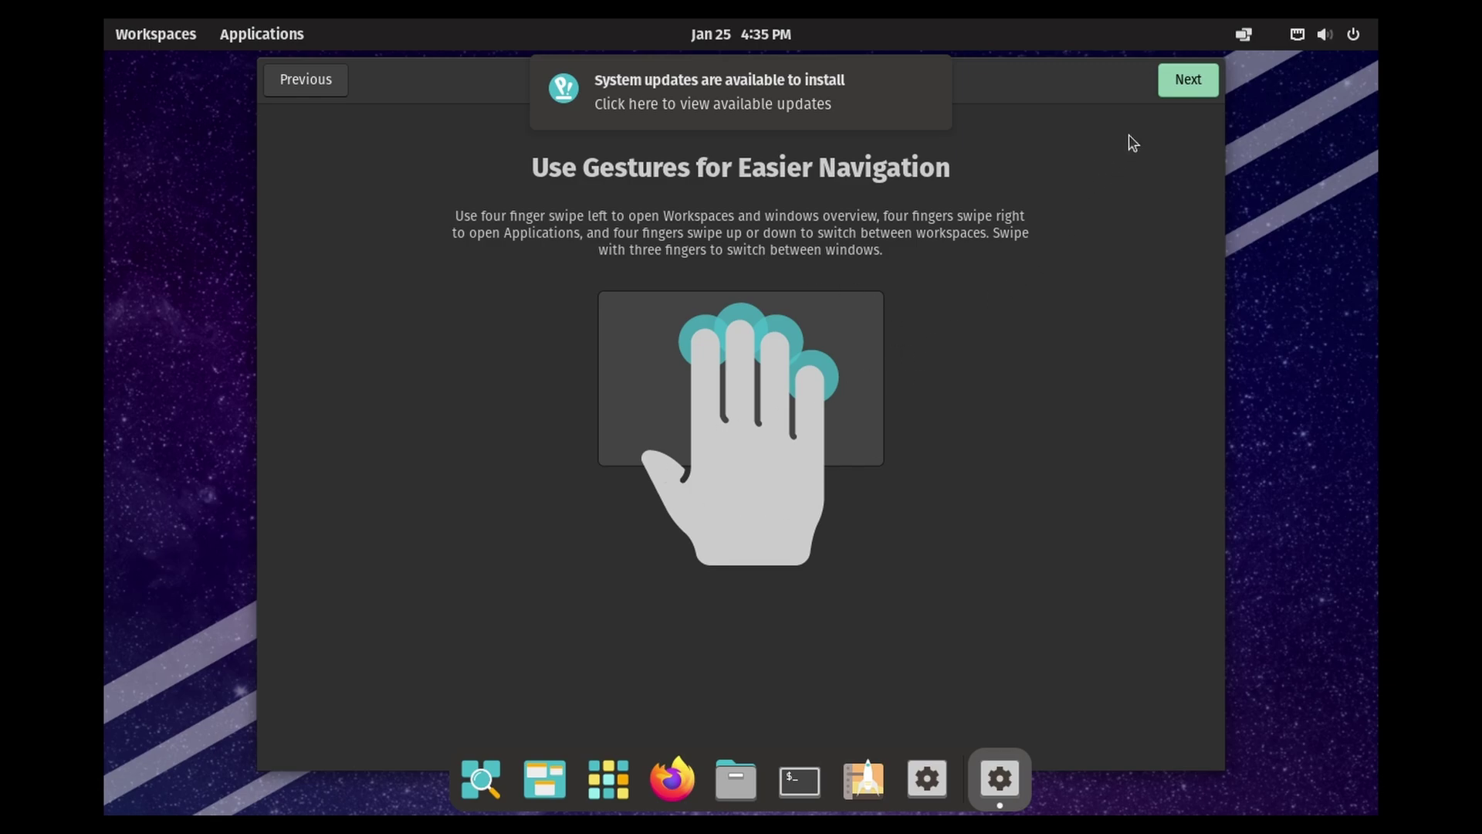
pyautogui.click(1175, 83)
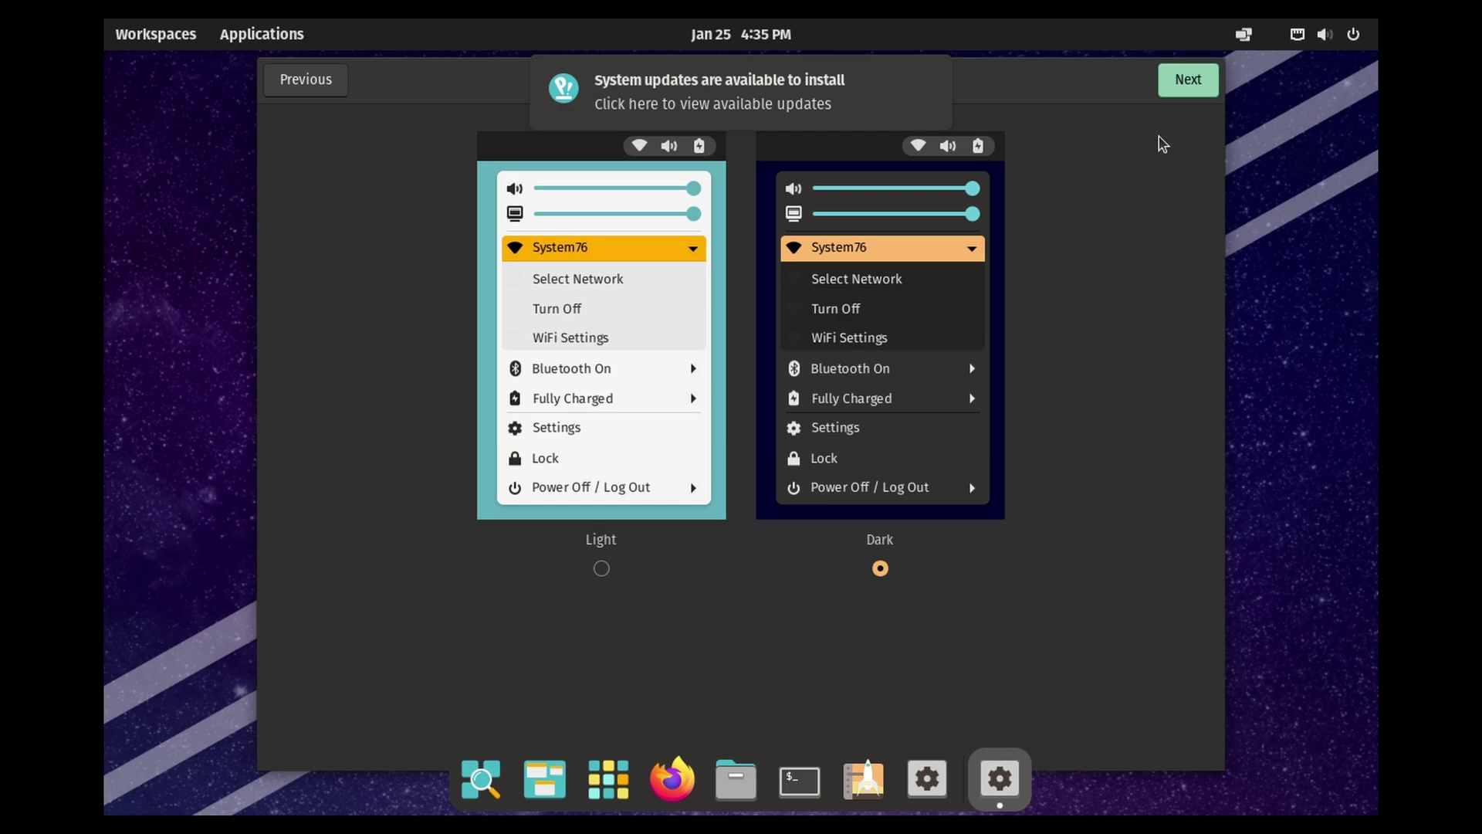
pyautogui.click(1185, 82)
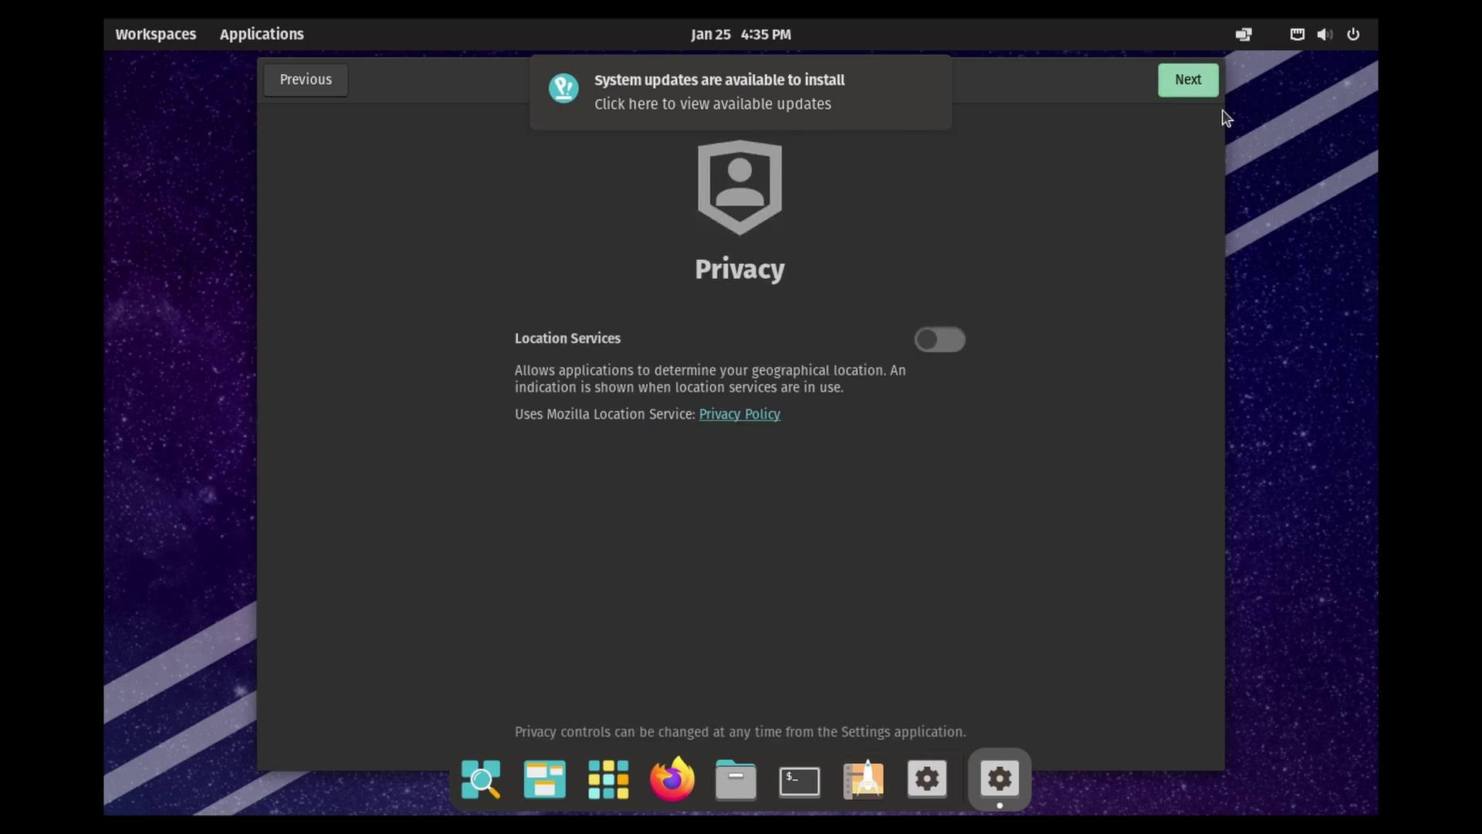
pyautogui.click(1170, 79)
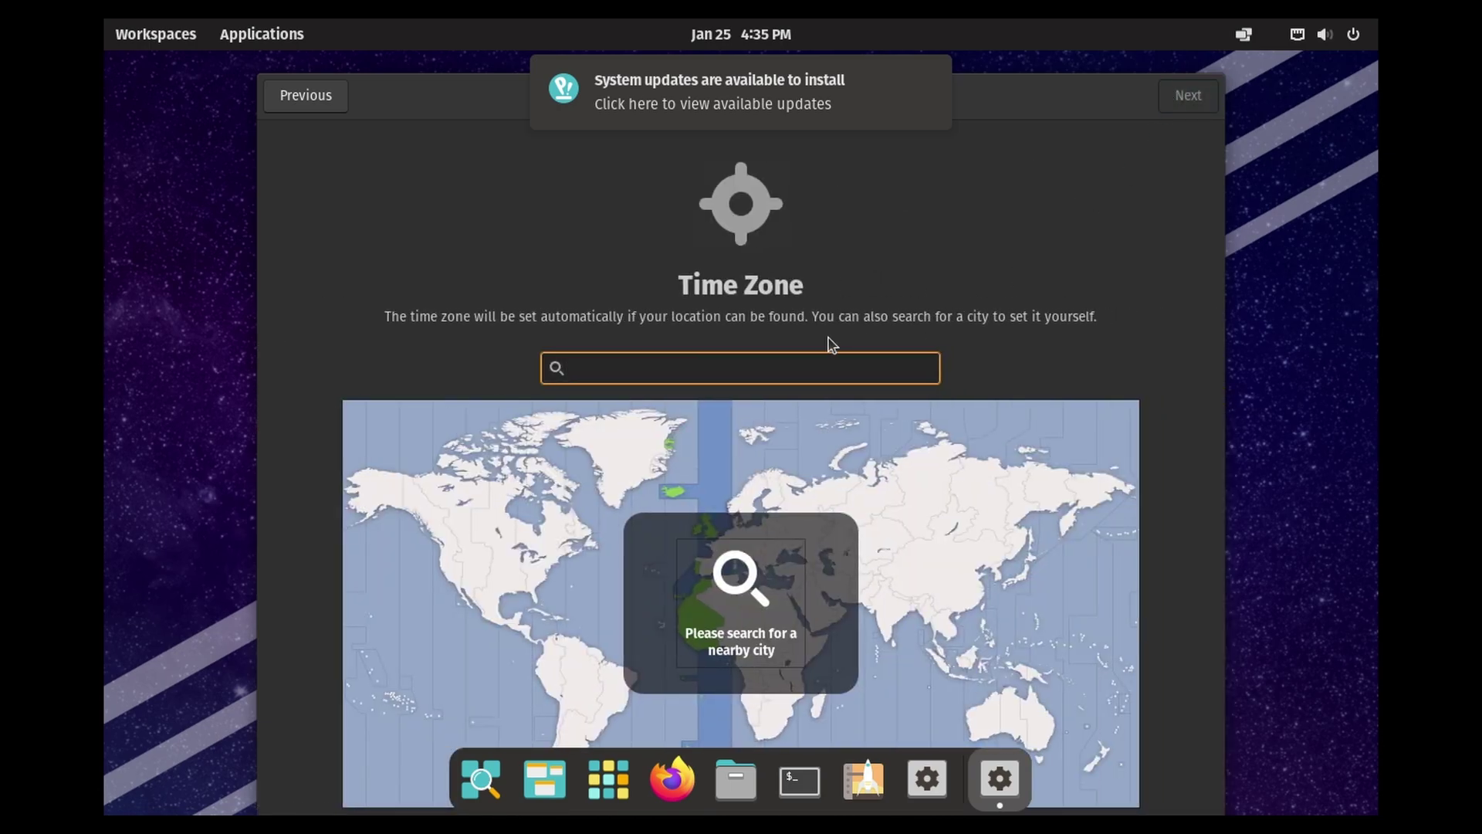
pyautogui.click(475, 563)
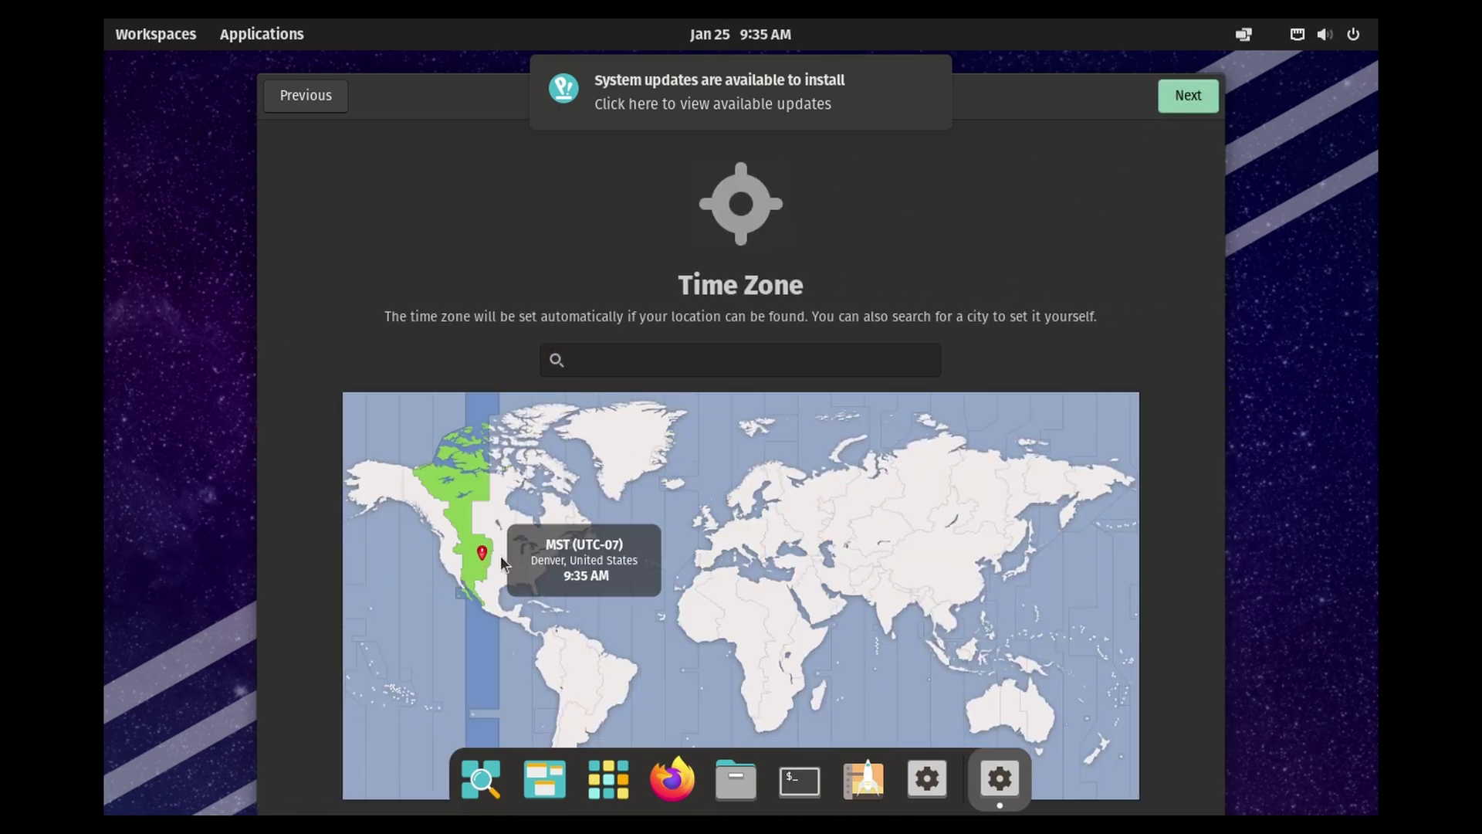
pyautogui.click(1192, 98)
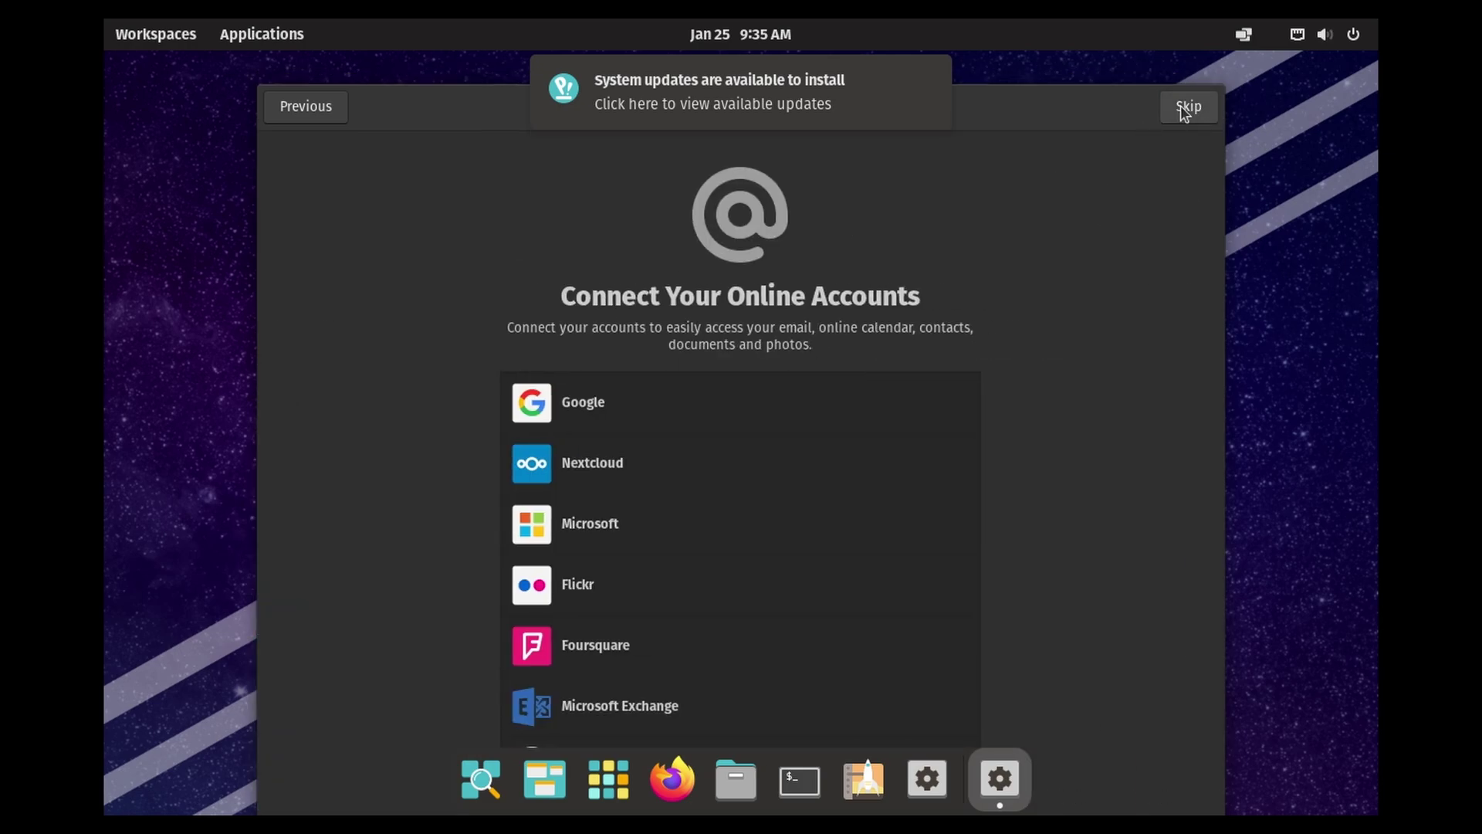
pyautogui.click(1186, 108)
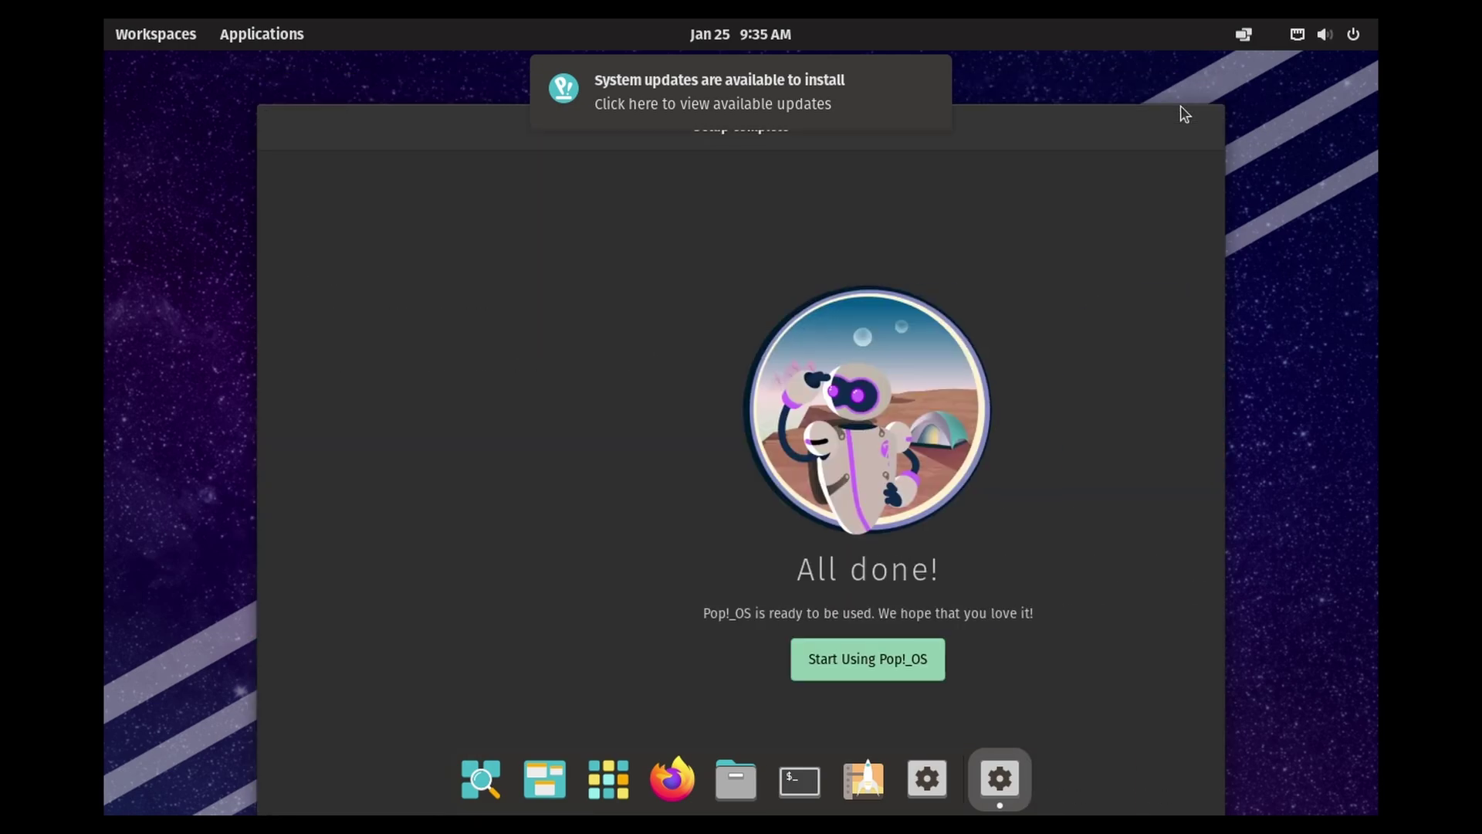
# Step: Start using the desktop and run Update All on the pending updates in Pop!_Shop
pyautogui.click(789, 660)
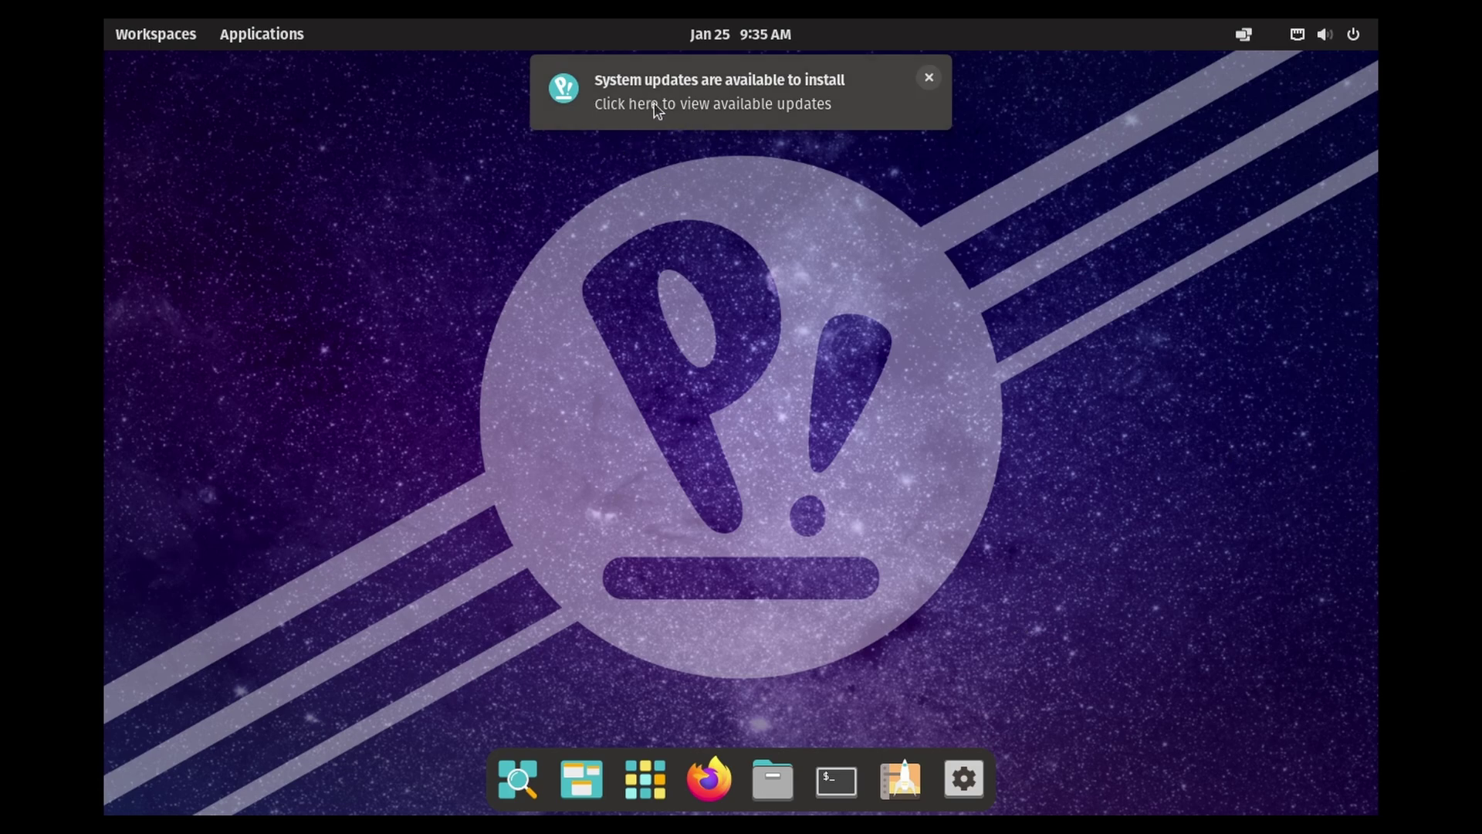
pyautogui.click(837, 101)
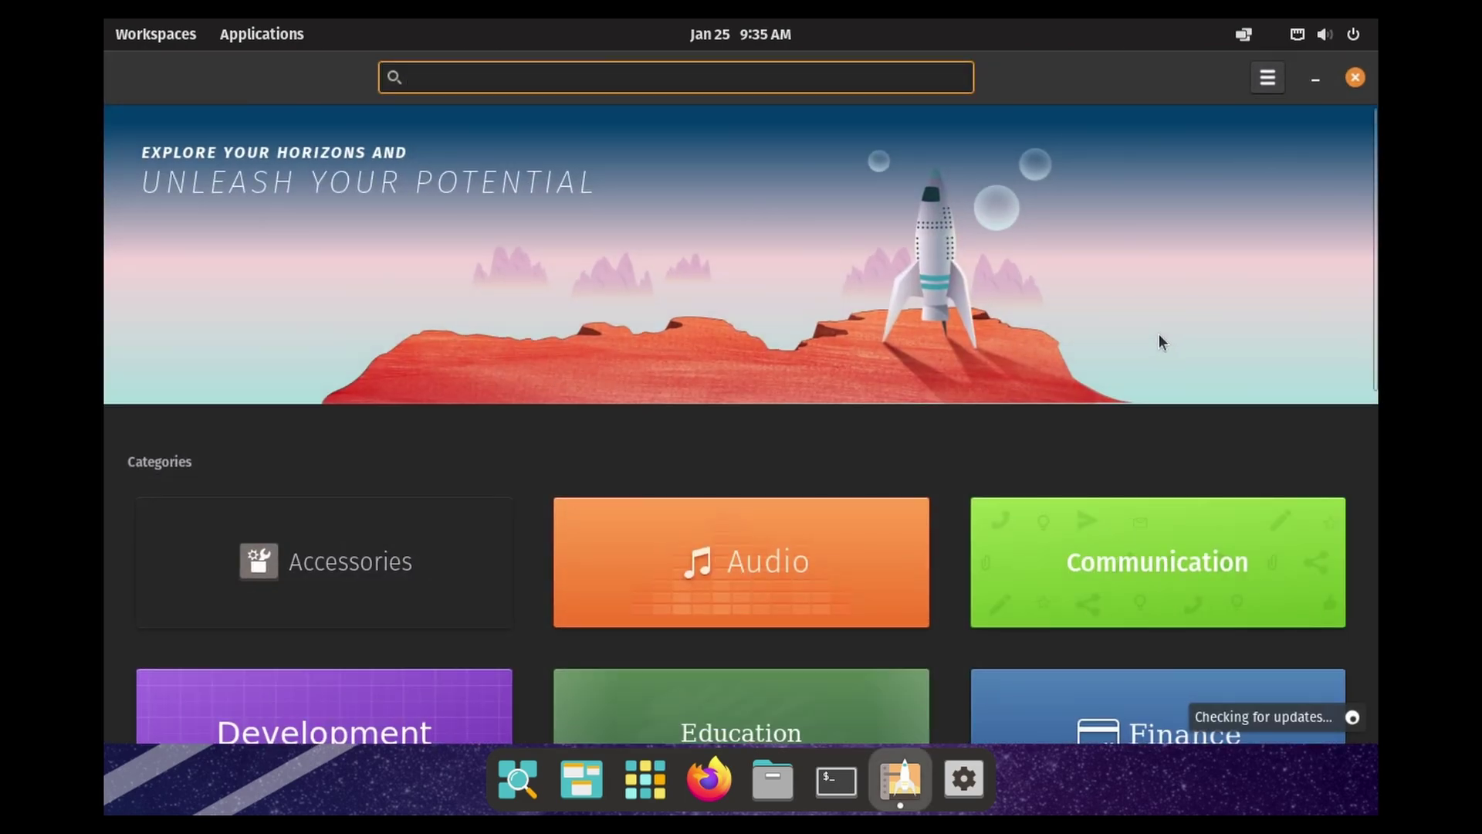
pyautogui.click(1267, 79)
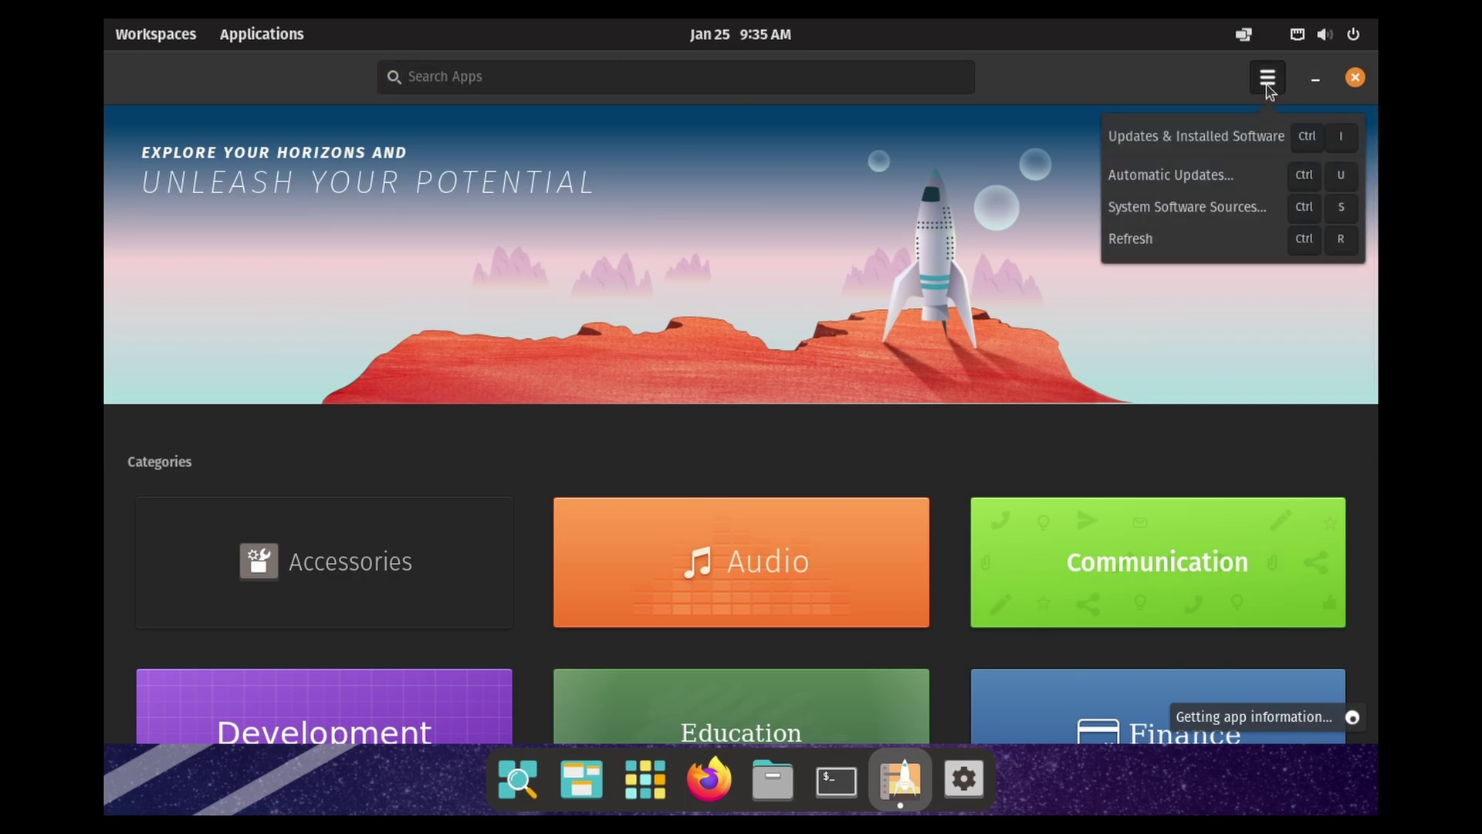
pyautogui.click(1234, 136)
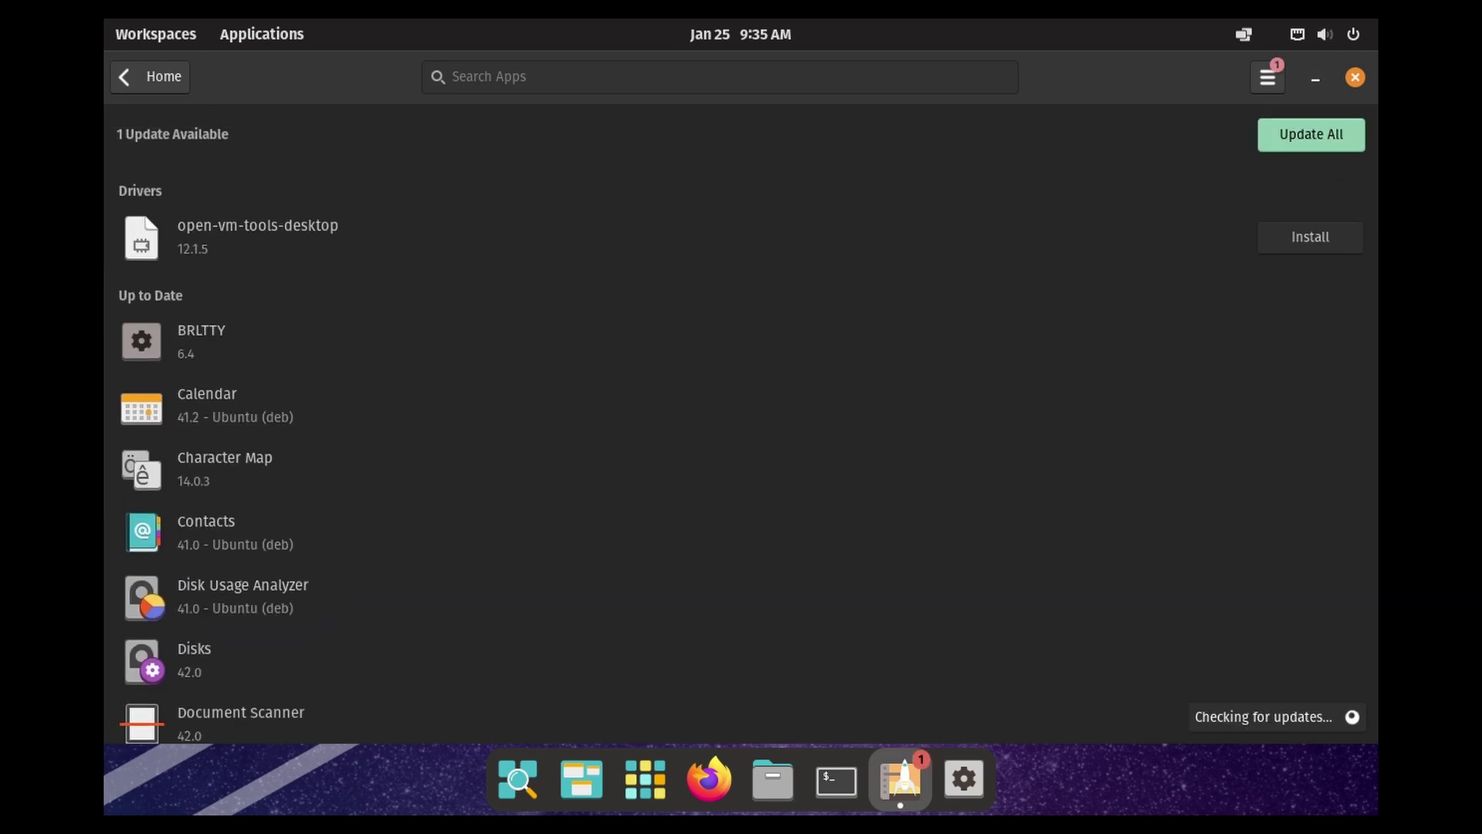
pyautogui.click(1312, 134)
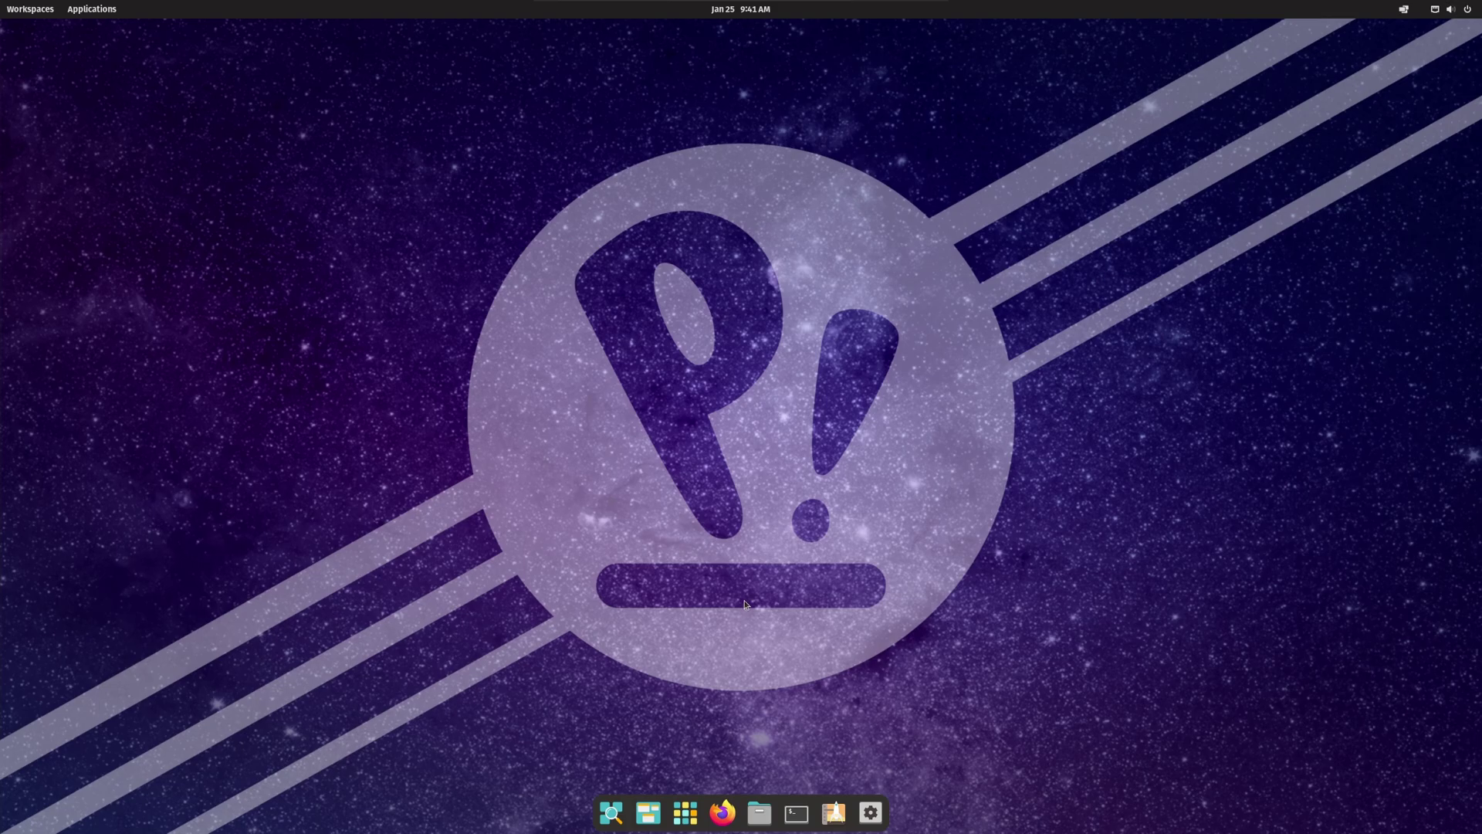
# Step: Open a terminal, centre its window, and try running neofetch
pyautogui.click(797, 813)
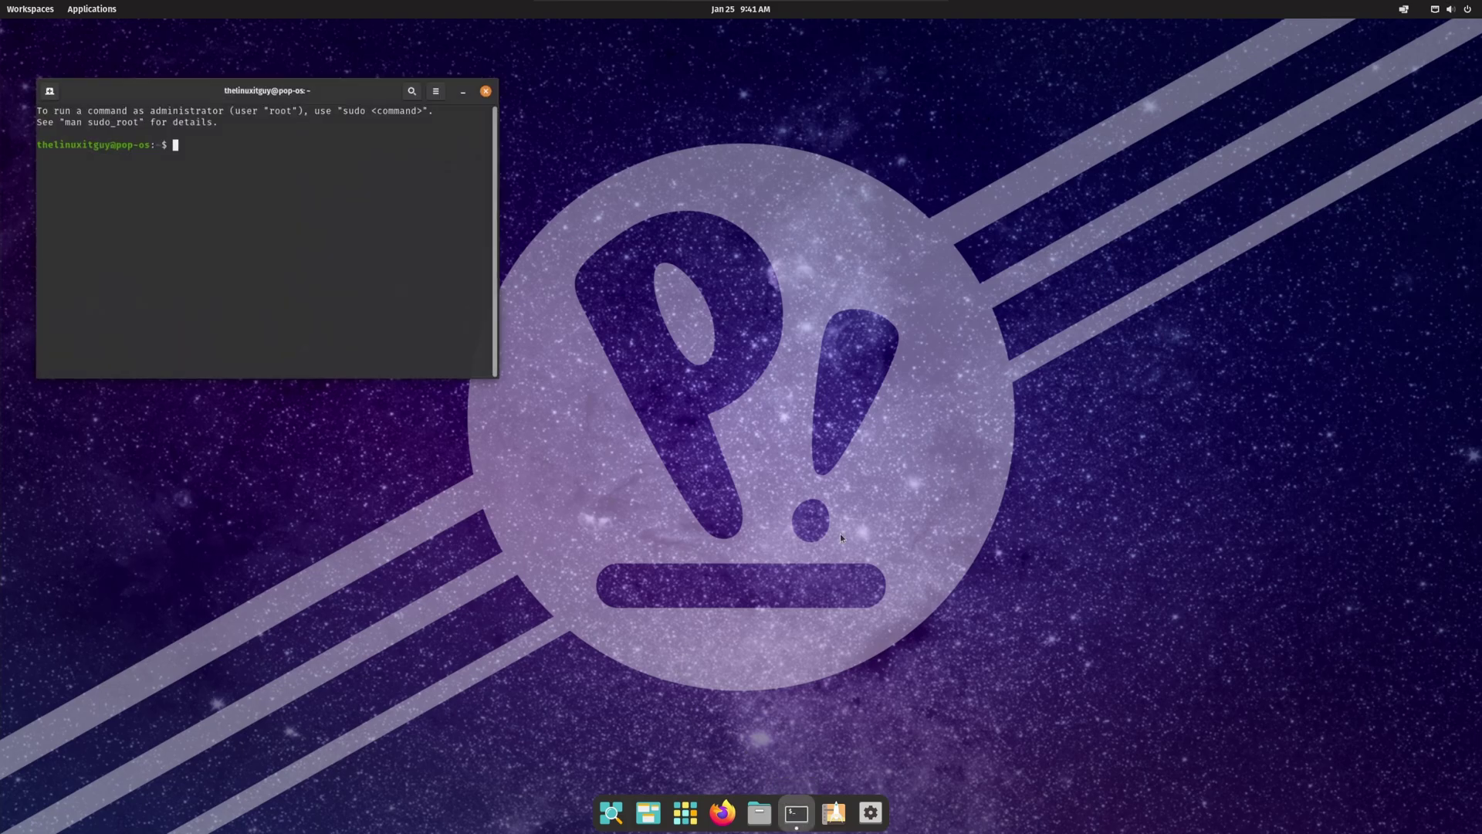
pyautogui.moveTo(332, 65); pyautogui.dragTo(817, 266)
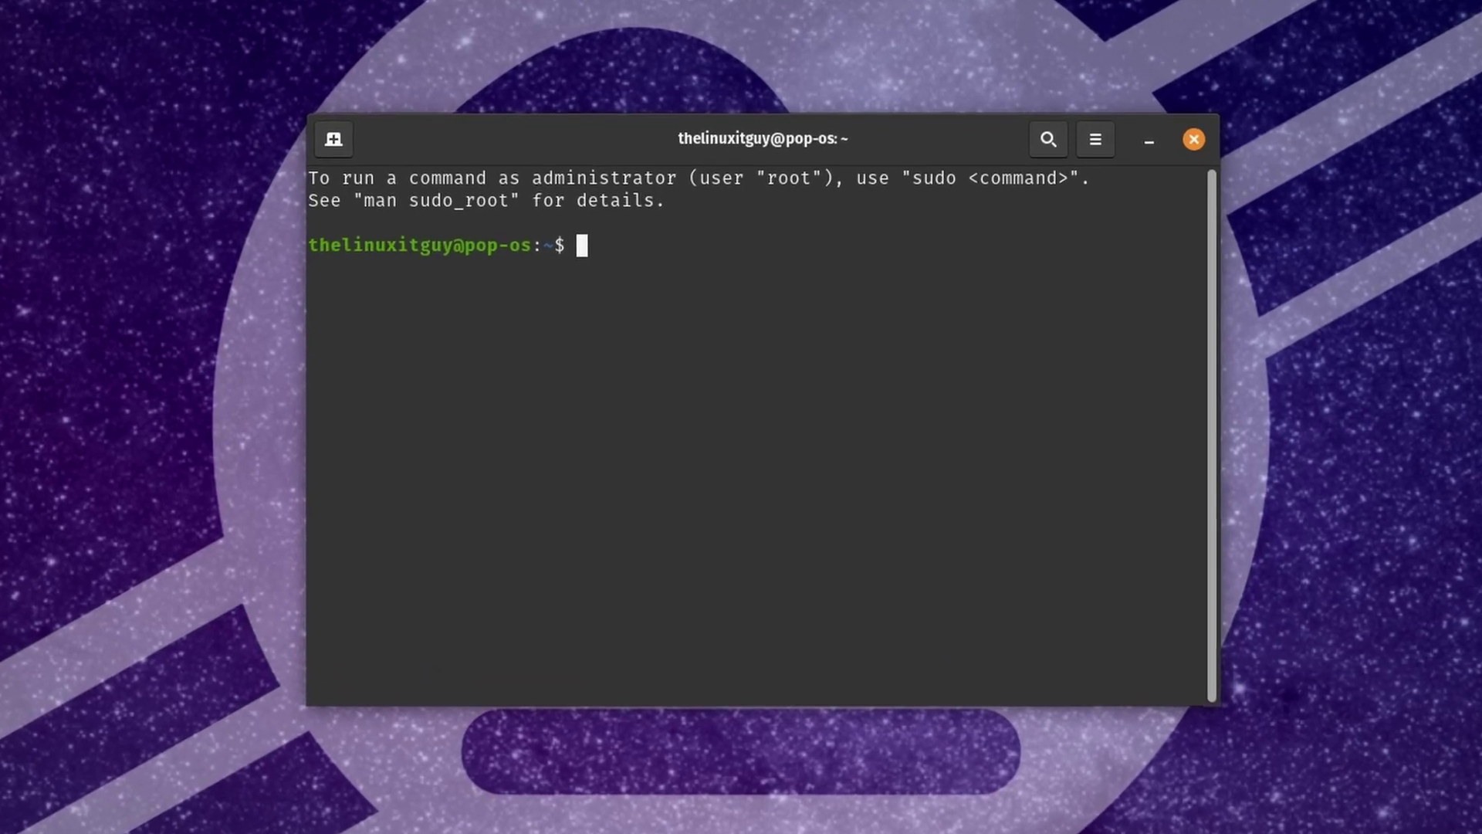
pyautogui.write('neofe')
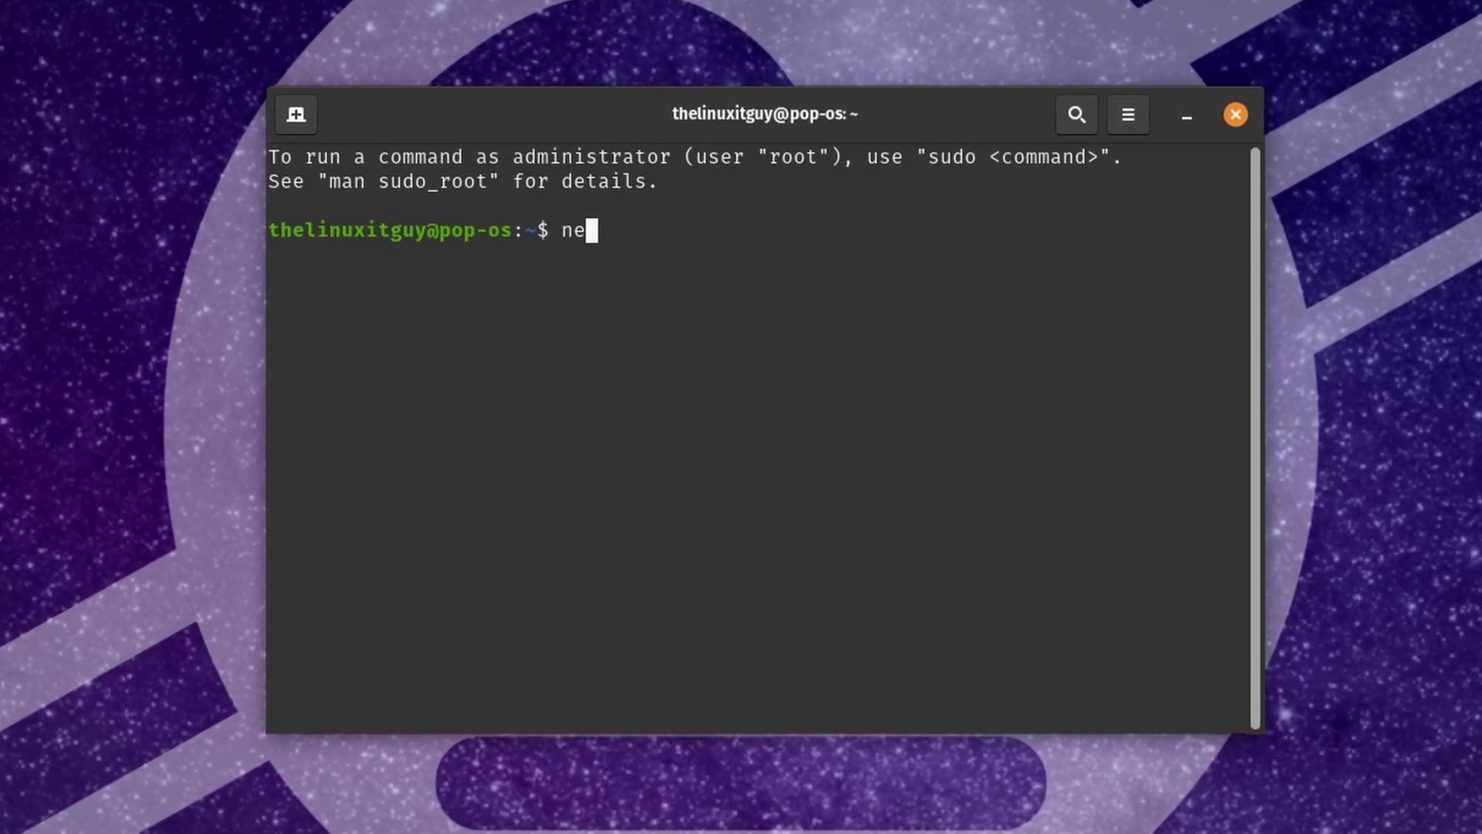
pyautogui.write('tch')
pyautogui.press('Return')
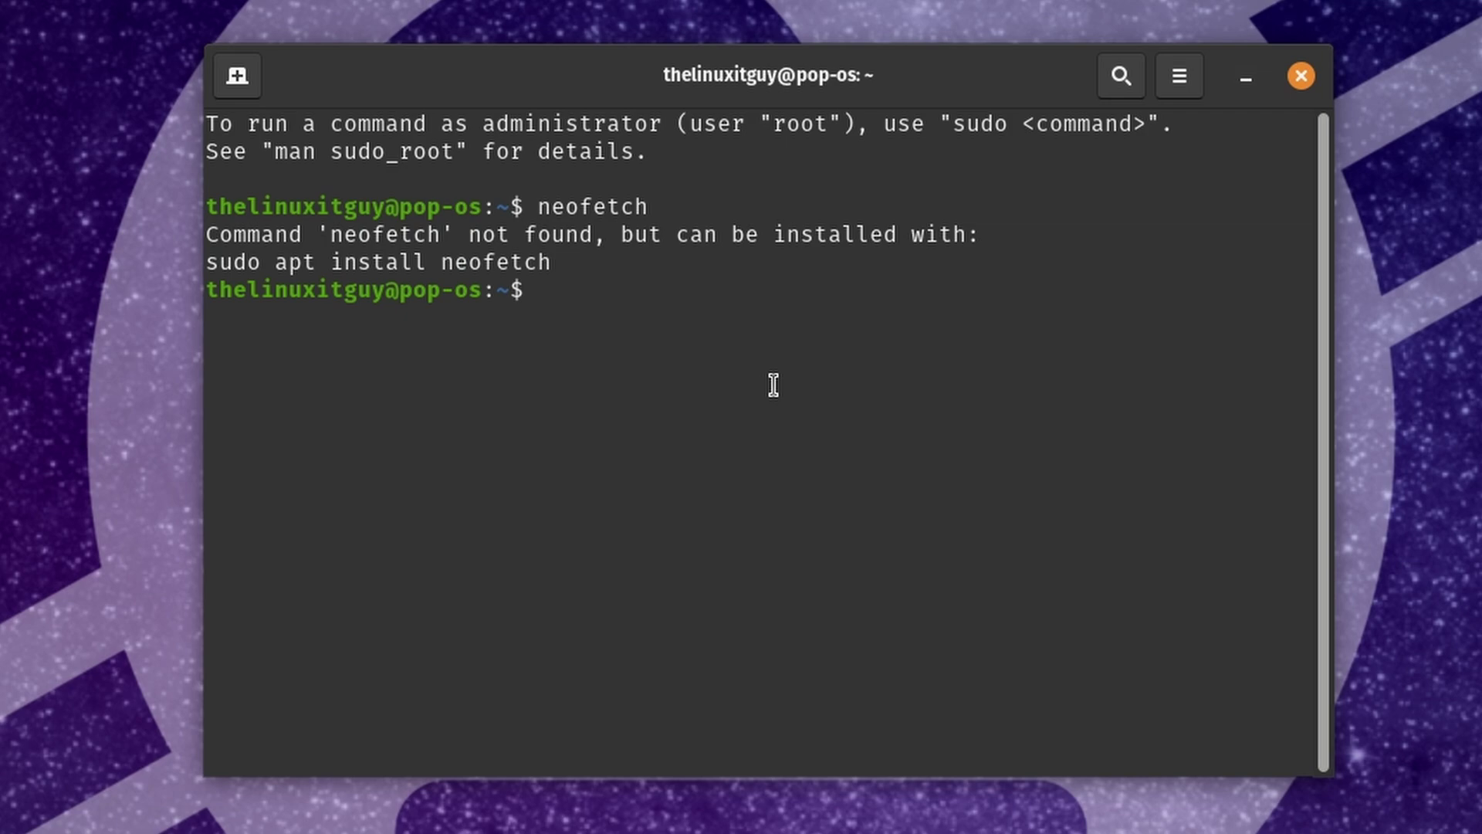
# Step: Install neofetch with 'sudo apt install neofetch', authorizing with the account password
pyautogui.write('sudo apt install neofetch')
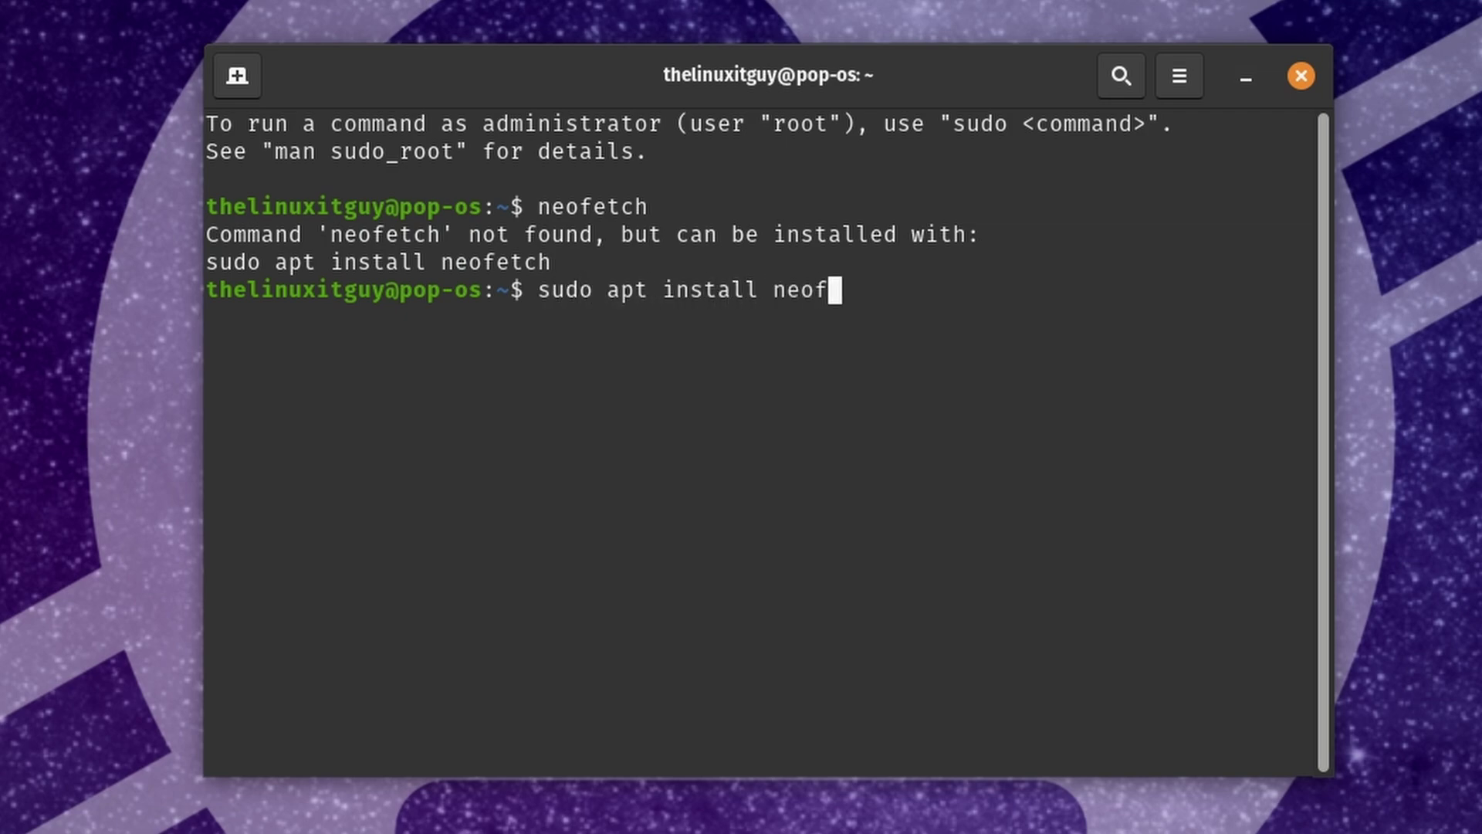
pyautogui.press('Return')
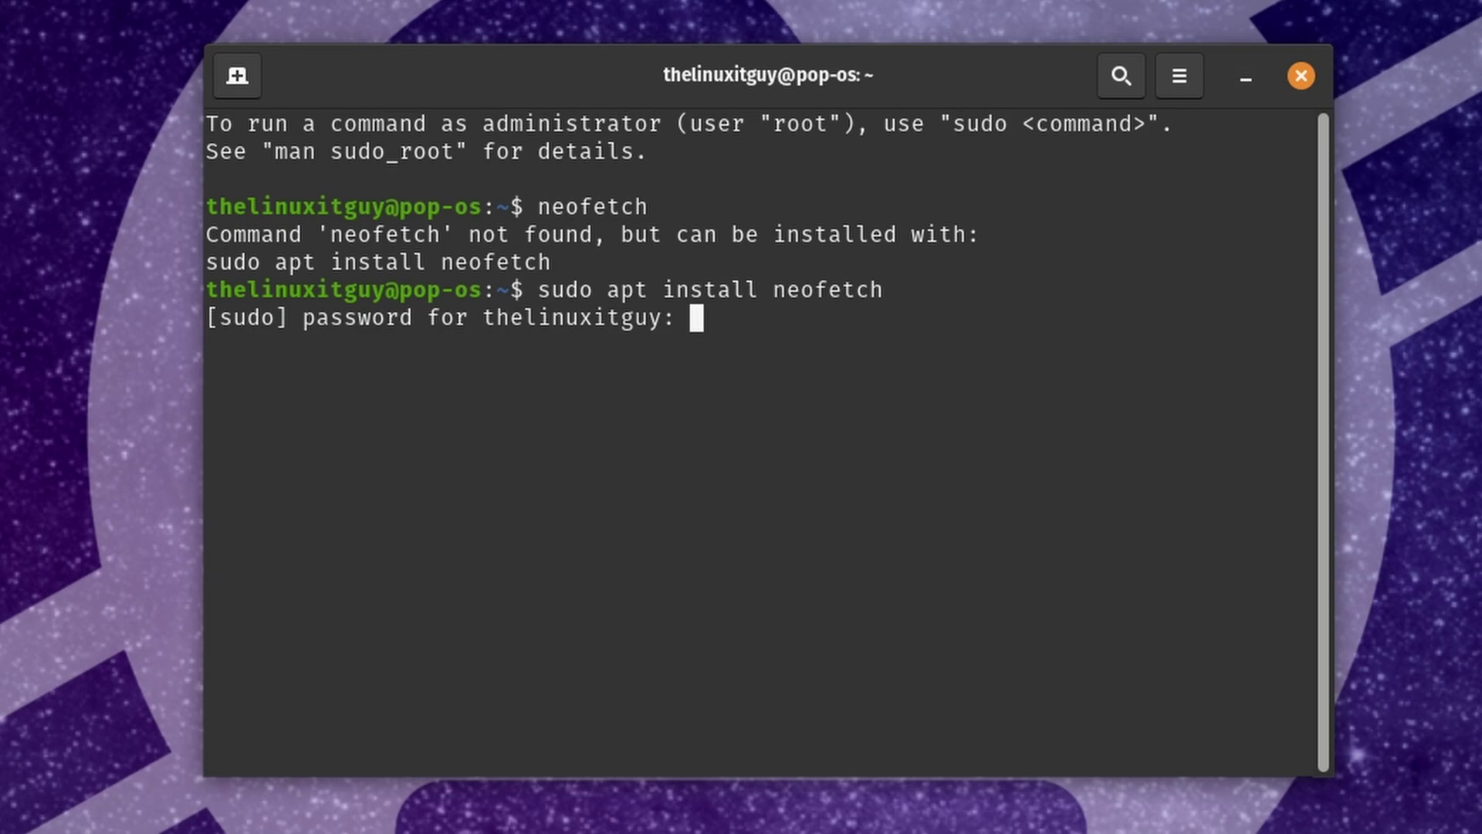
pyautogui.press('Return')
pyautogui.press('Return')
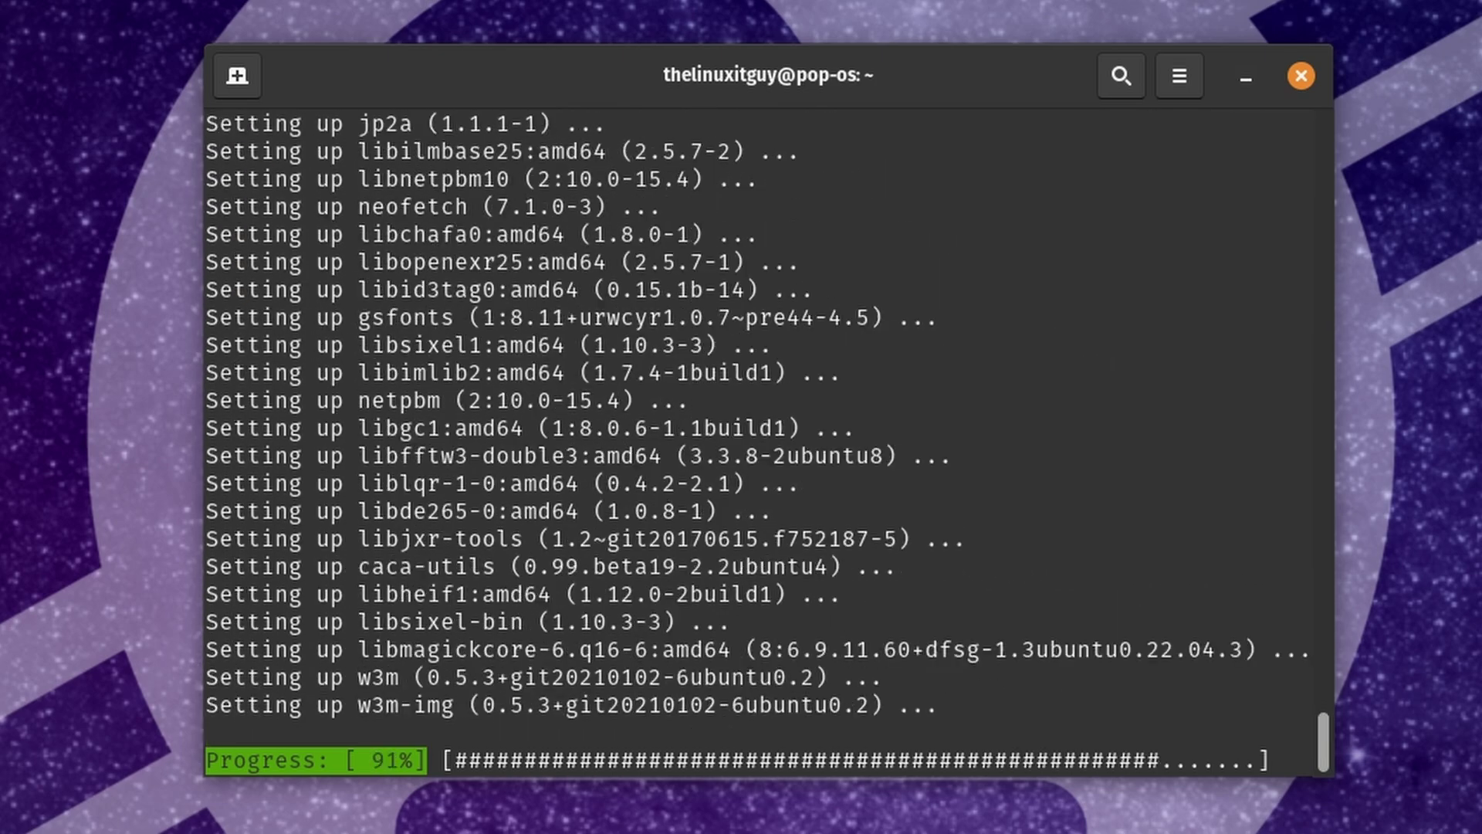
# Step: Run neofetch to print the Pop!_OS 22.04 summary and select the 'DE: GNOME 42.5' line
pyautogui.write('neofetch')
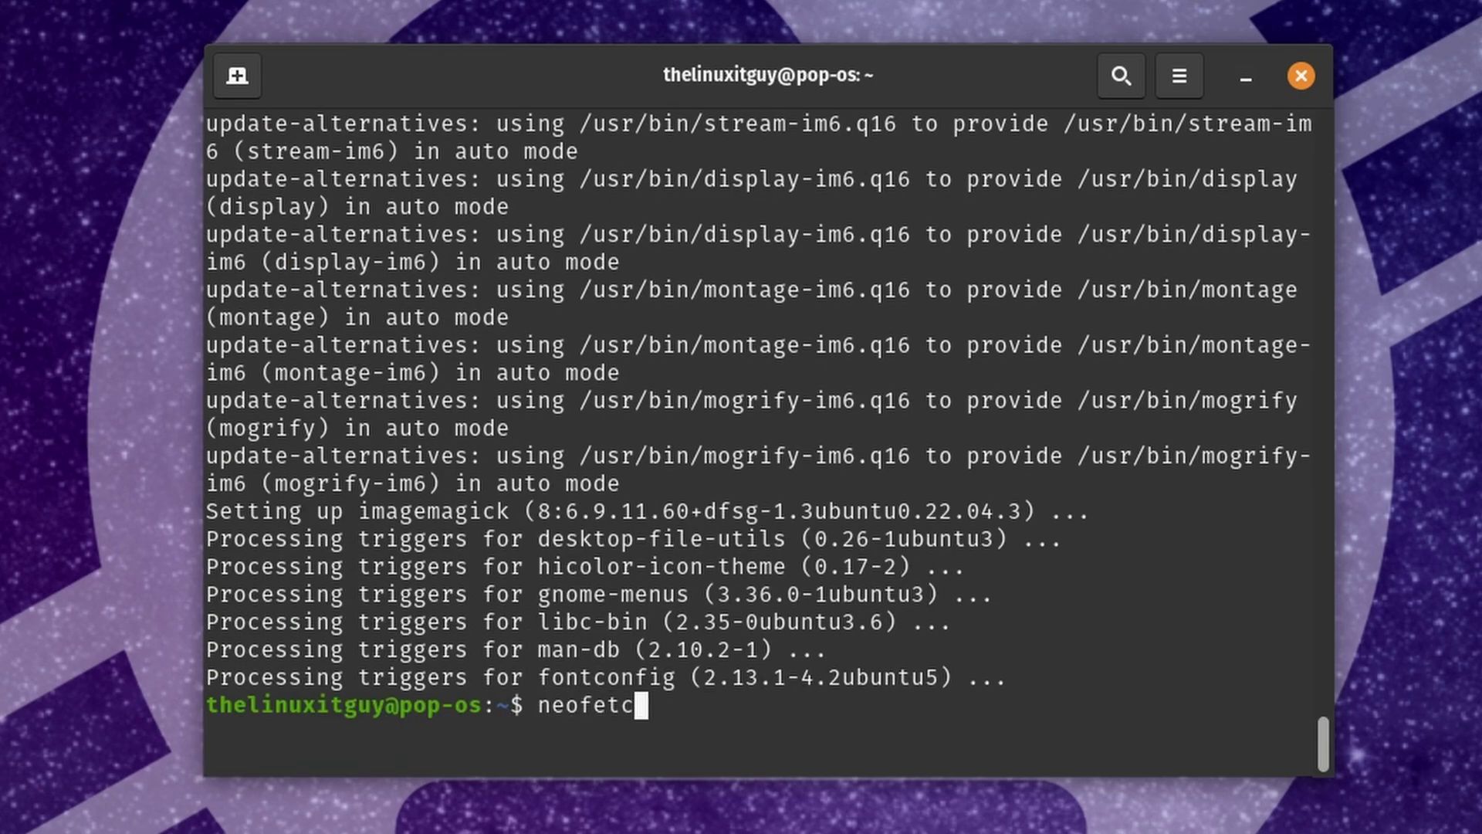
pyautogui.press('Return')
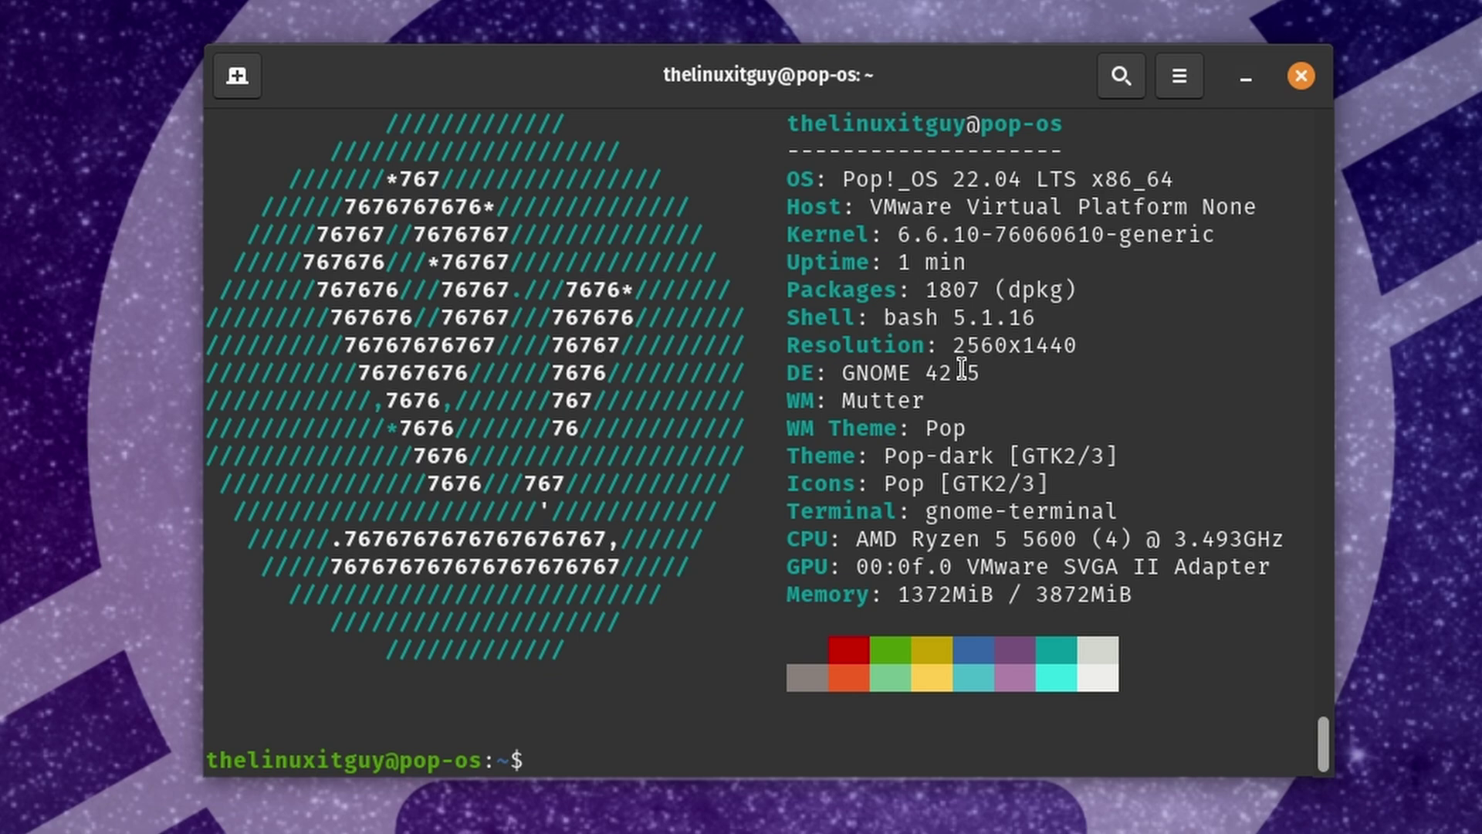
pyautogui.moveTo(1002, 373); pyautogui.dragTo(790, 362)
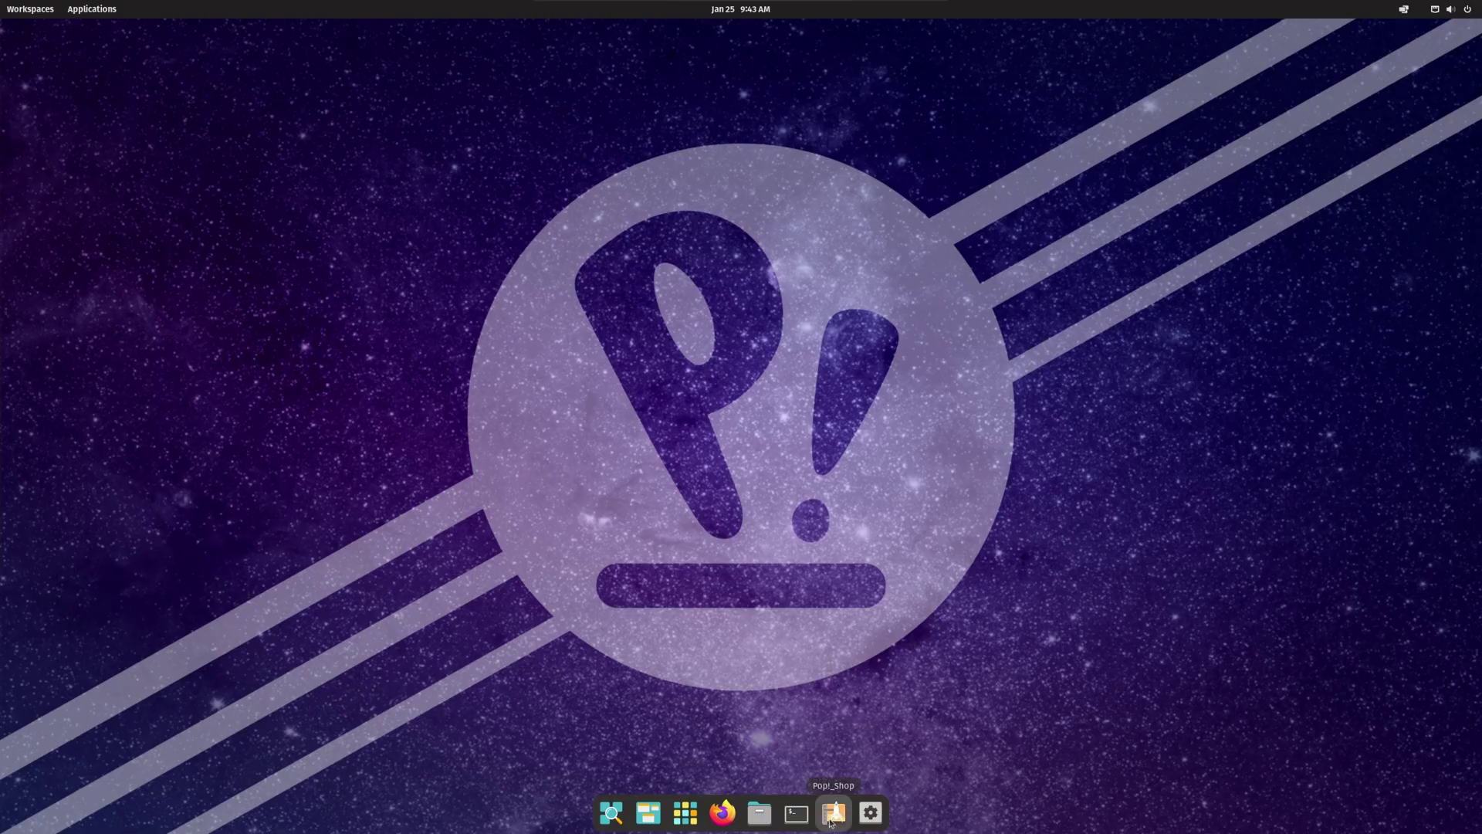
# Step: Search Pop!_Shop for inkscape, switch Inkscape's source to Ubuntu (deb), and start the install
pyautogui.click(831, 821)
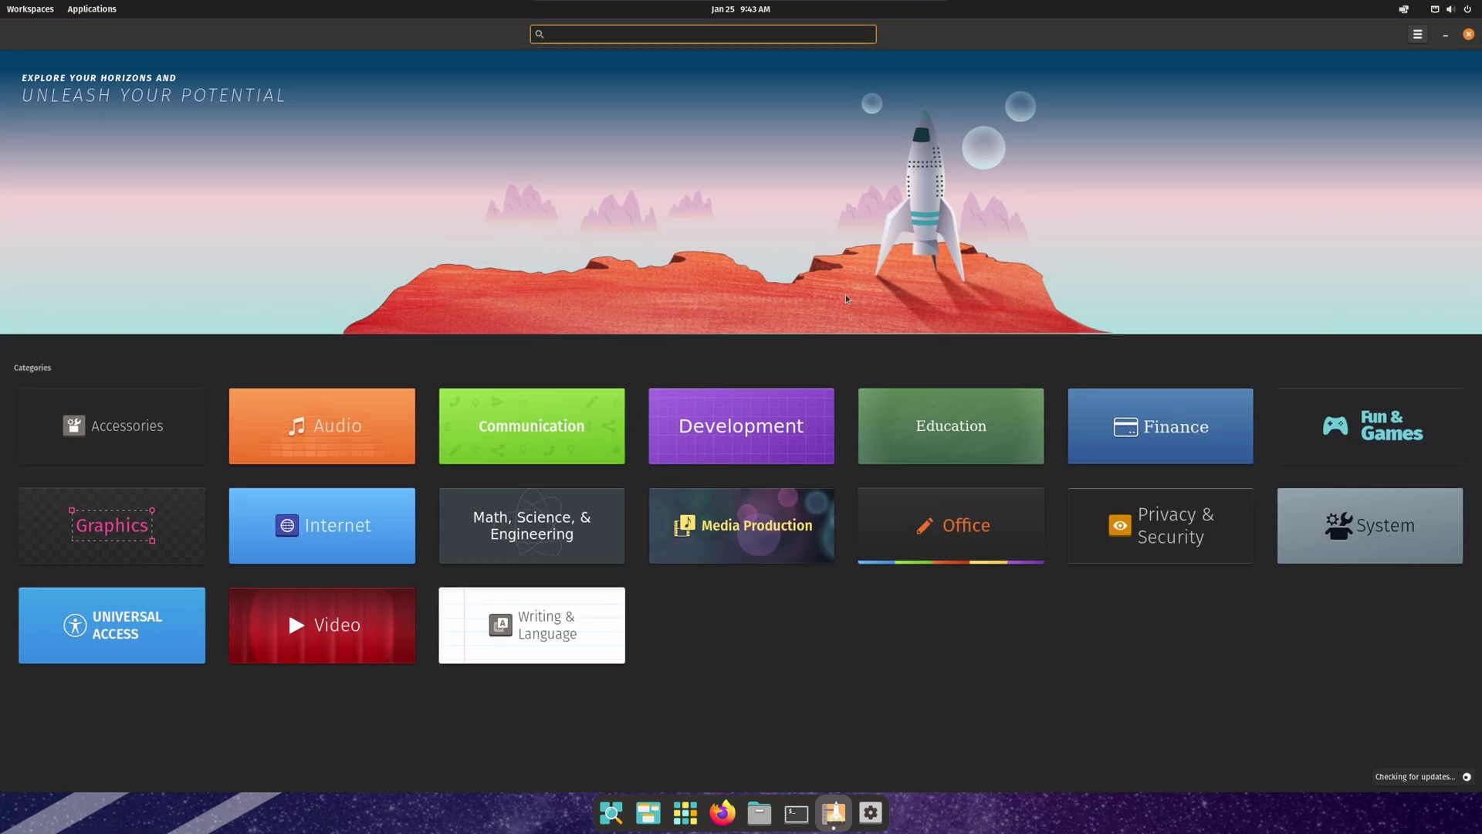
pyautogui.write('ink')
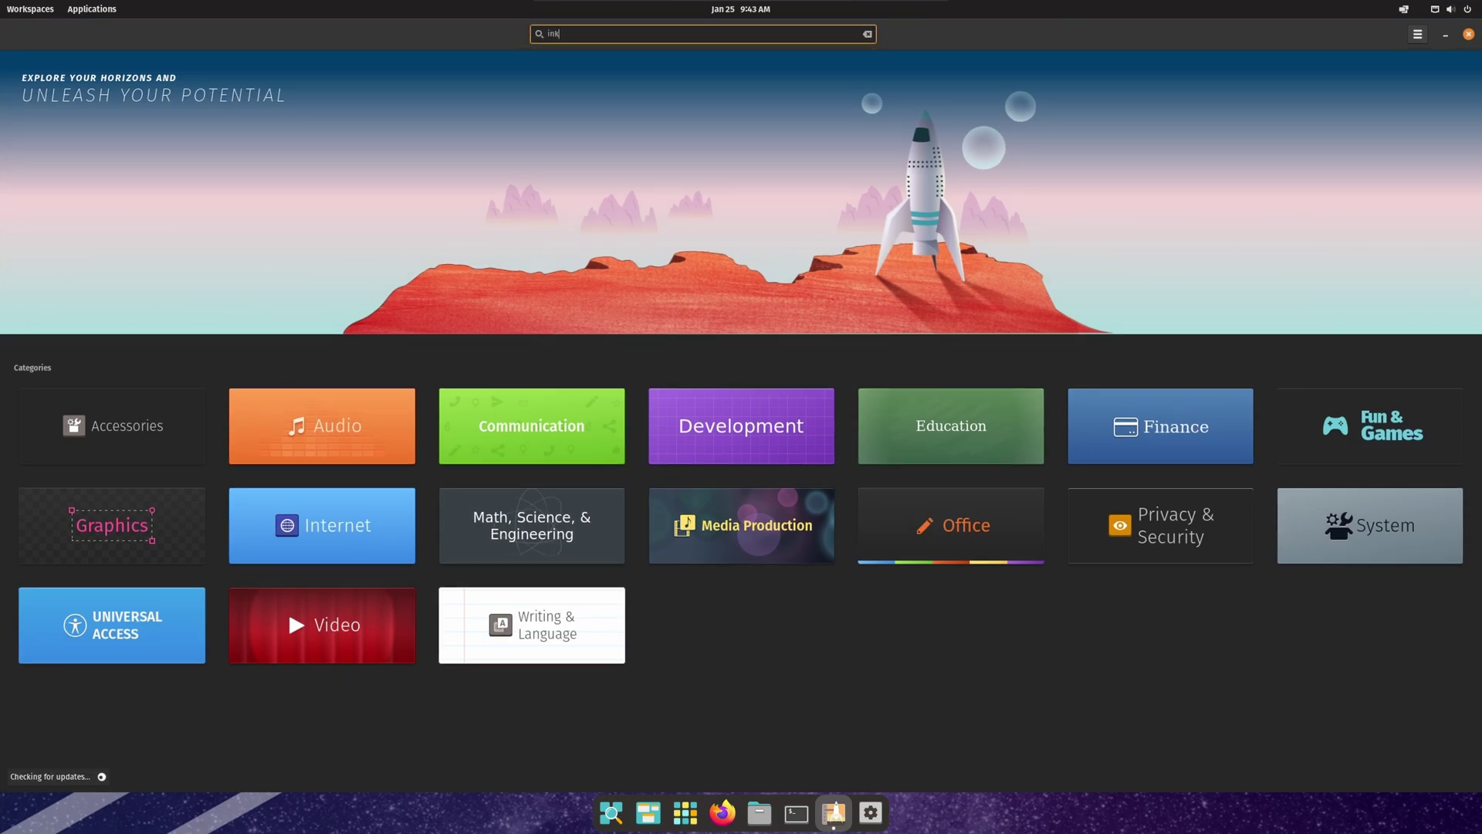
pyautogui.write('scape')
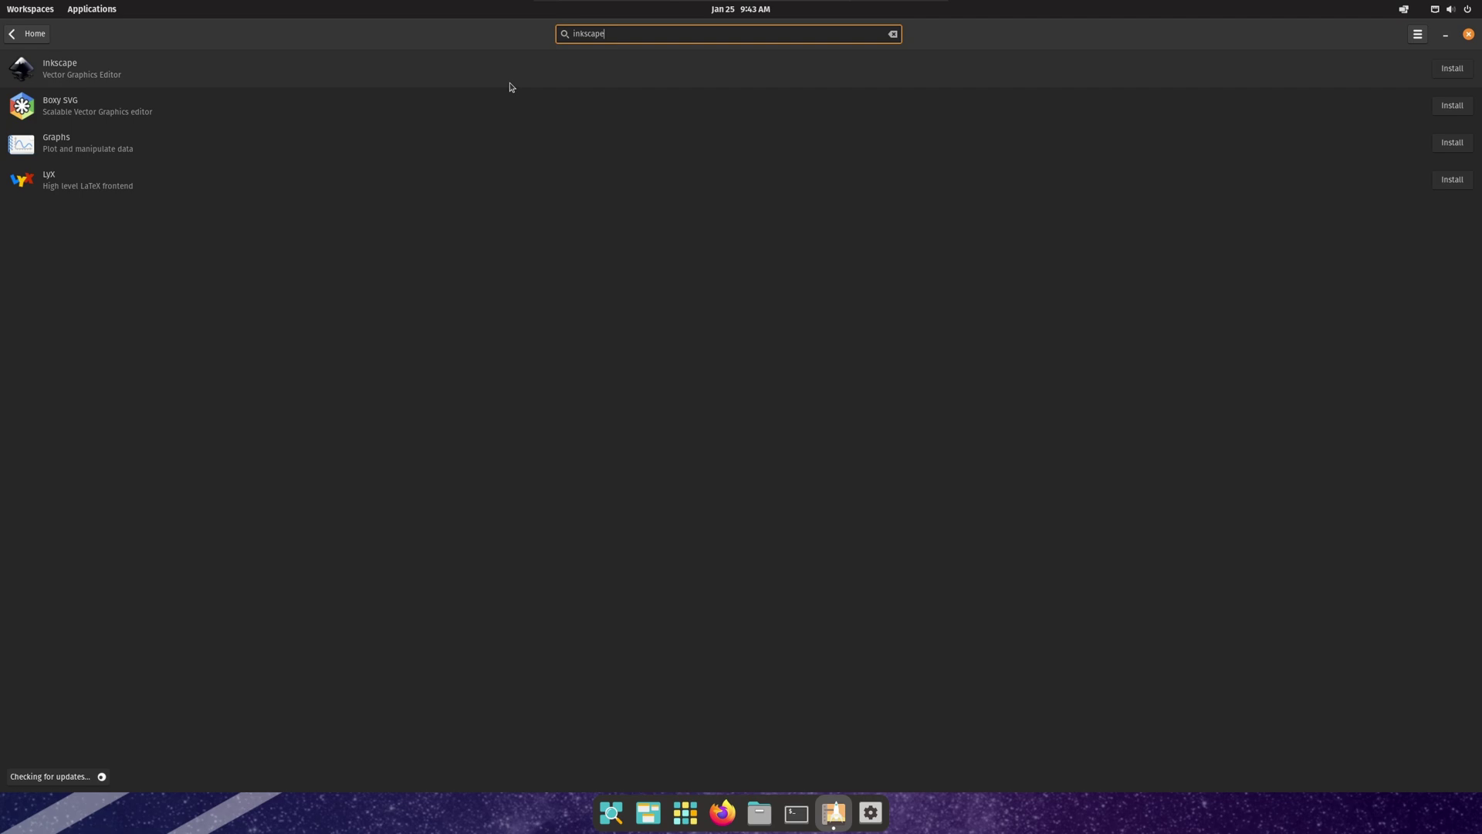
pyautogui.click(396, 71)
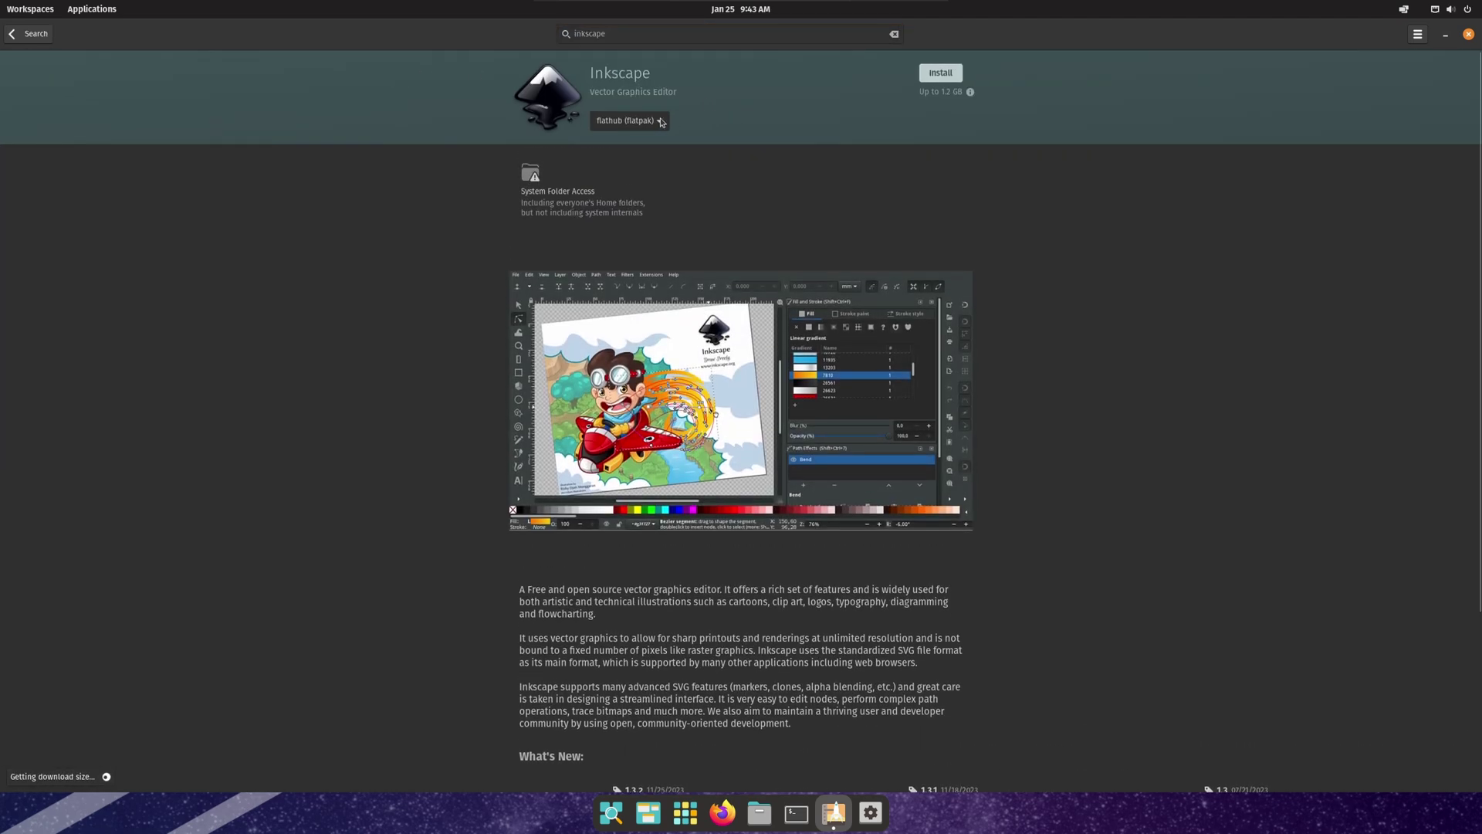
pyautogui.click(661, 125)
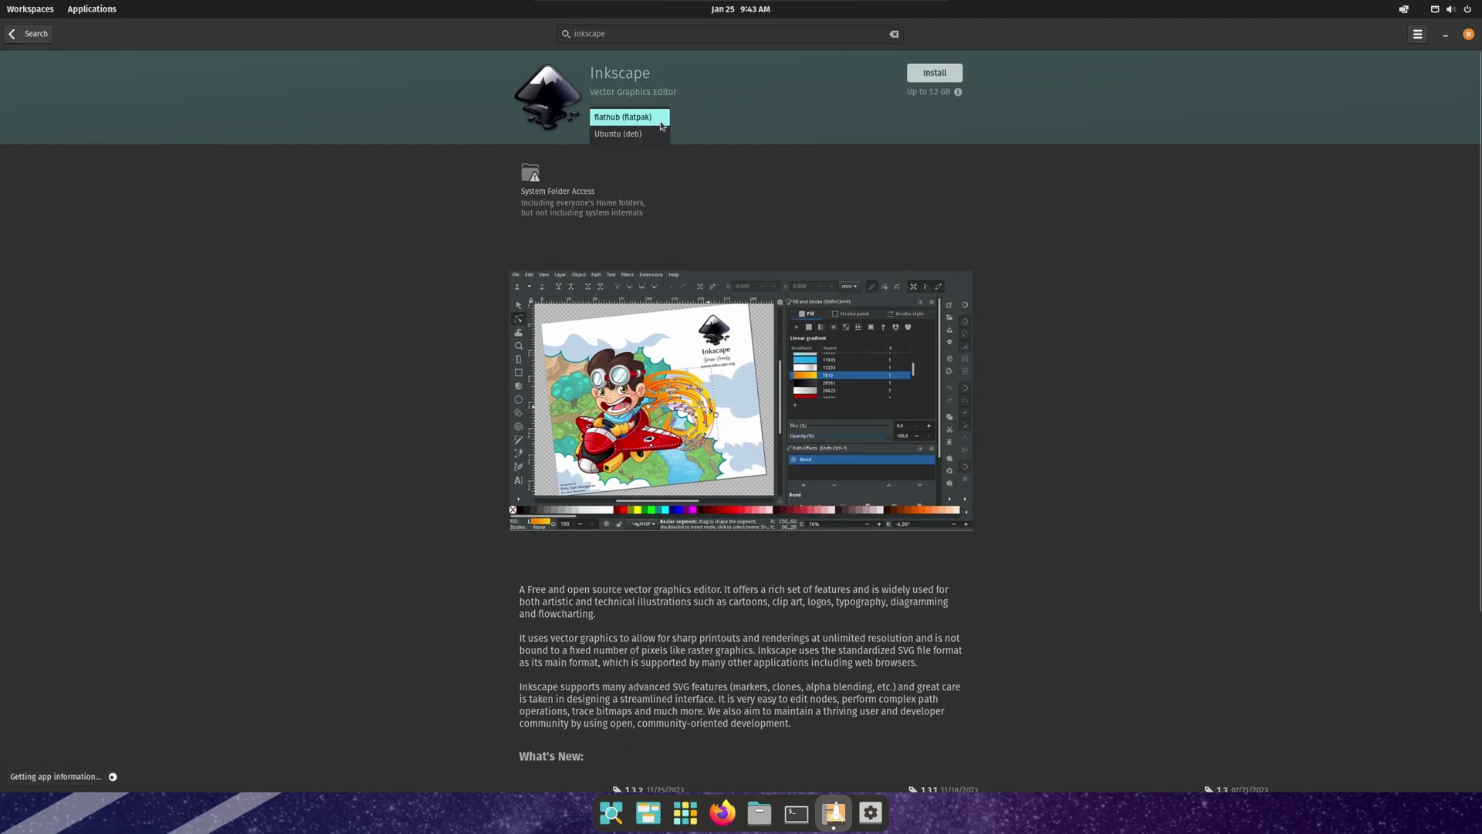
pyautogui.click(615, 137)
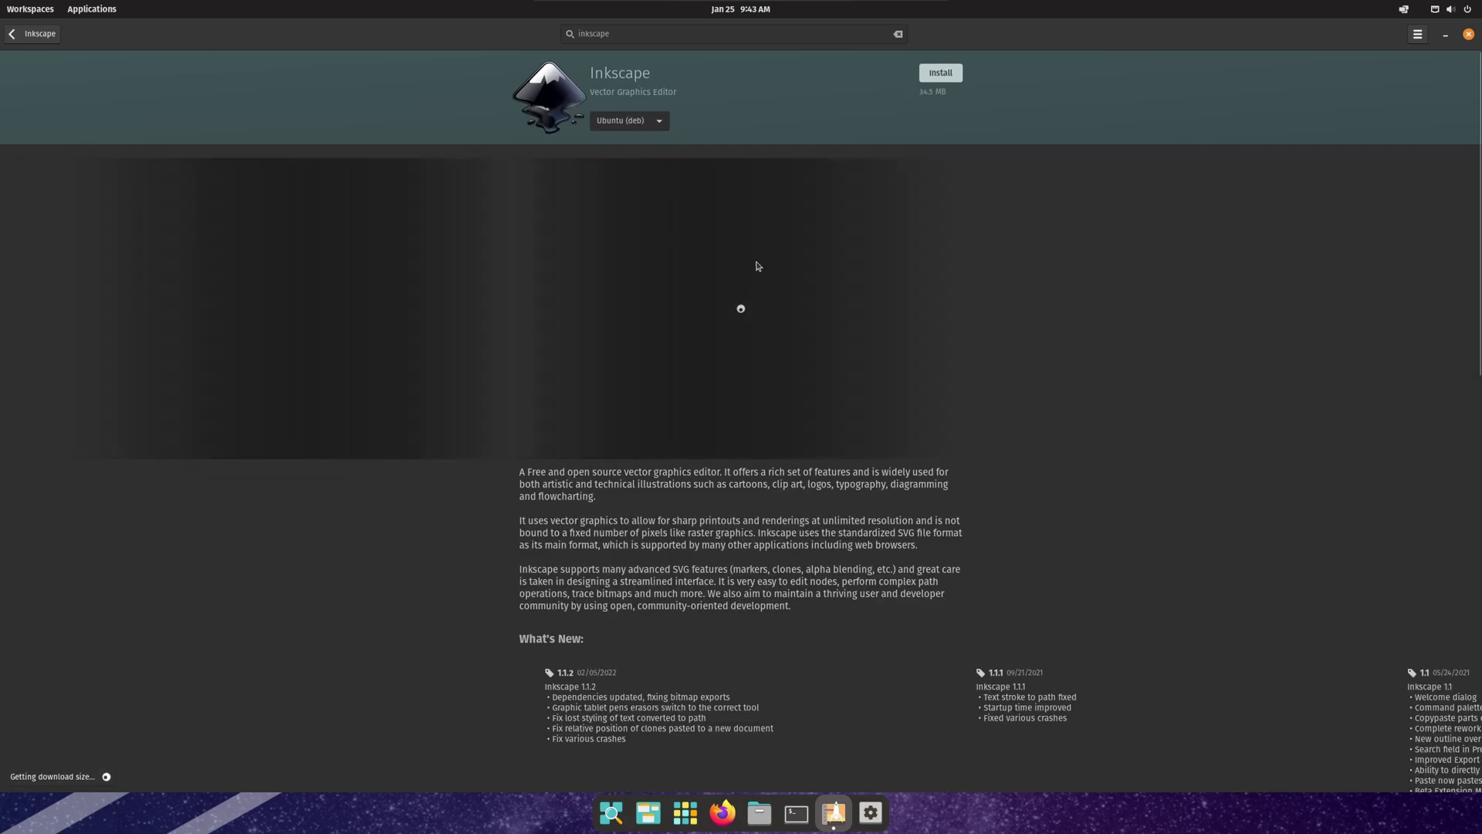
pyautogui.click(942, 74)
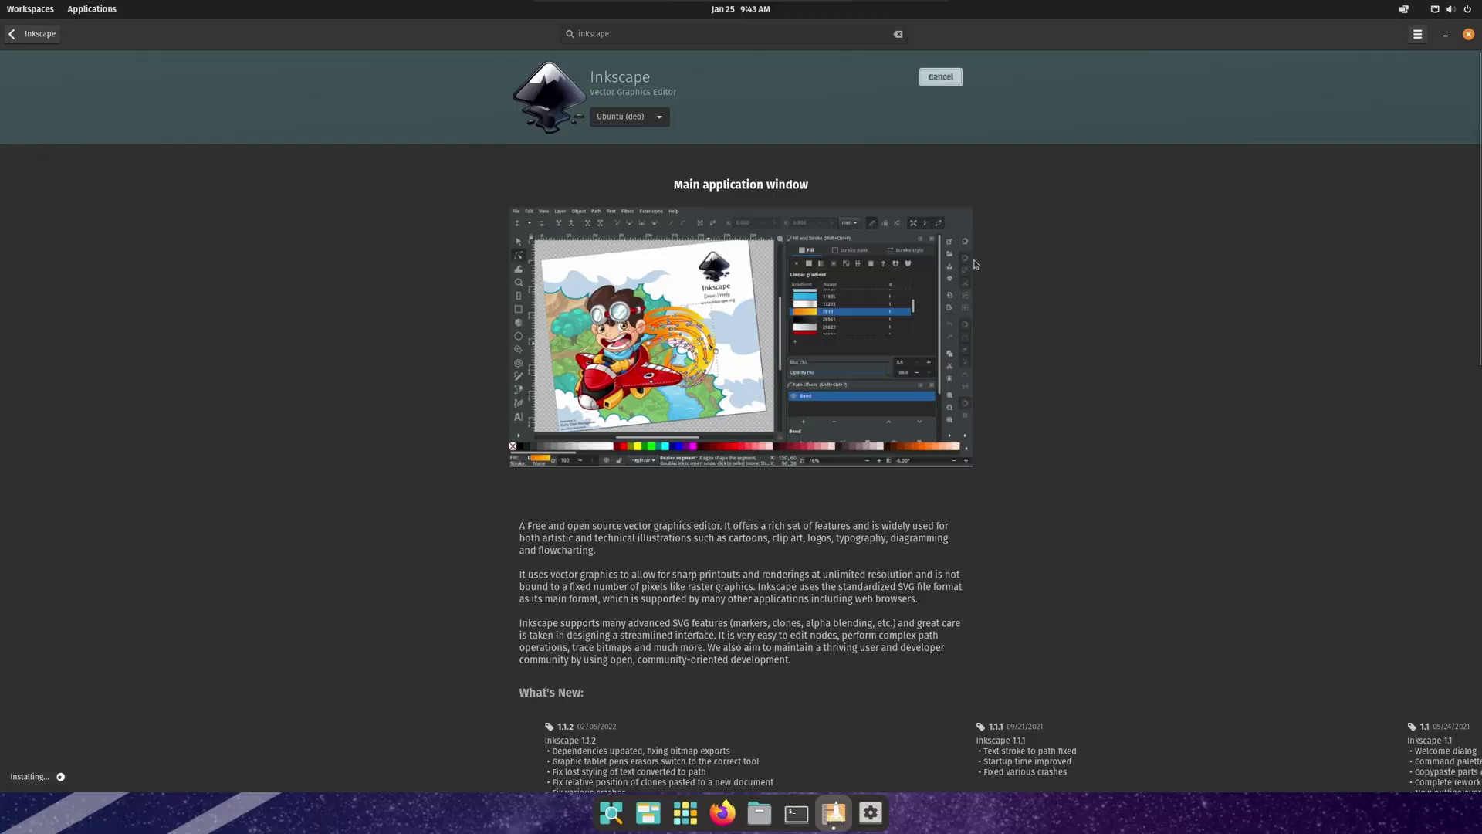
# Step: Authorize the Inkscape install with the account password, then launch Inkscape once it finishes
pyautogui.write('********')
pyautogui.press('Return')
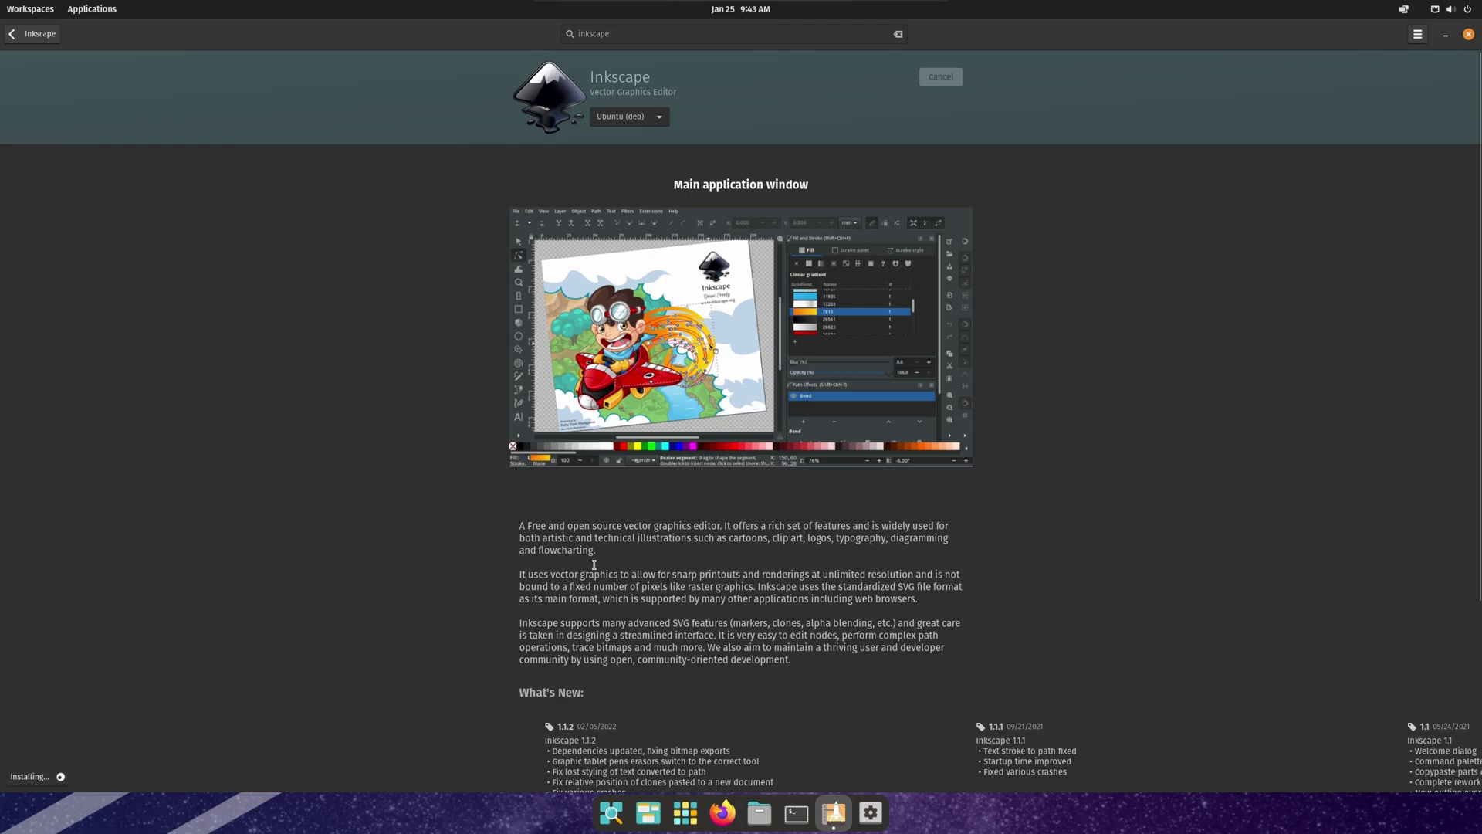
pyautogui.scroll(-5, 594, 564)
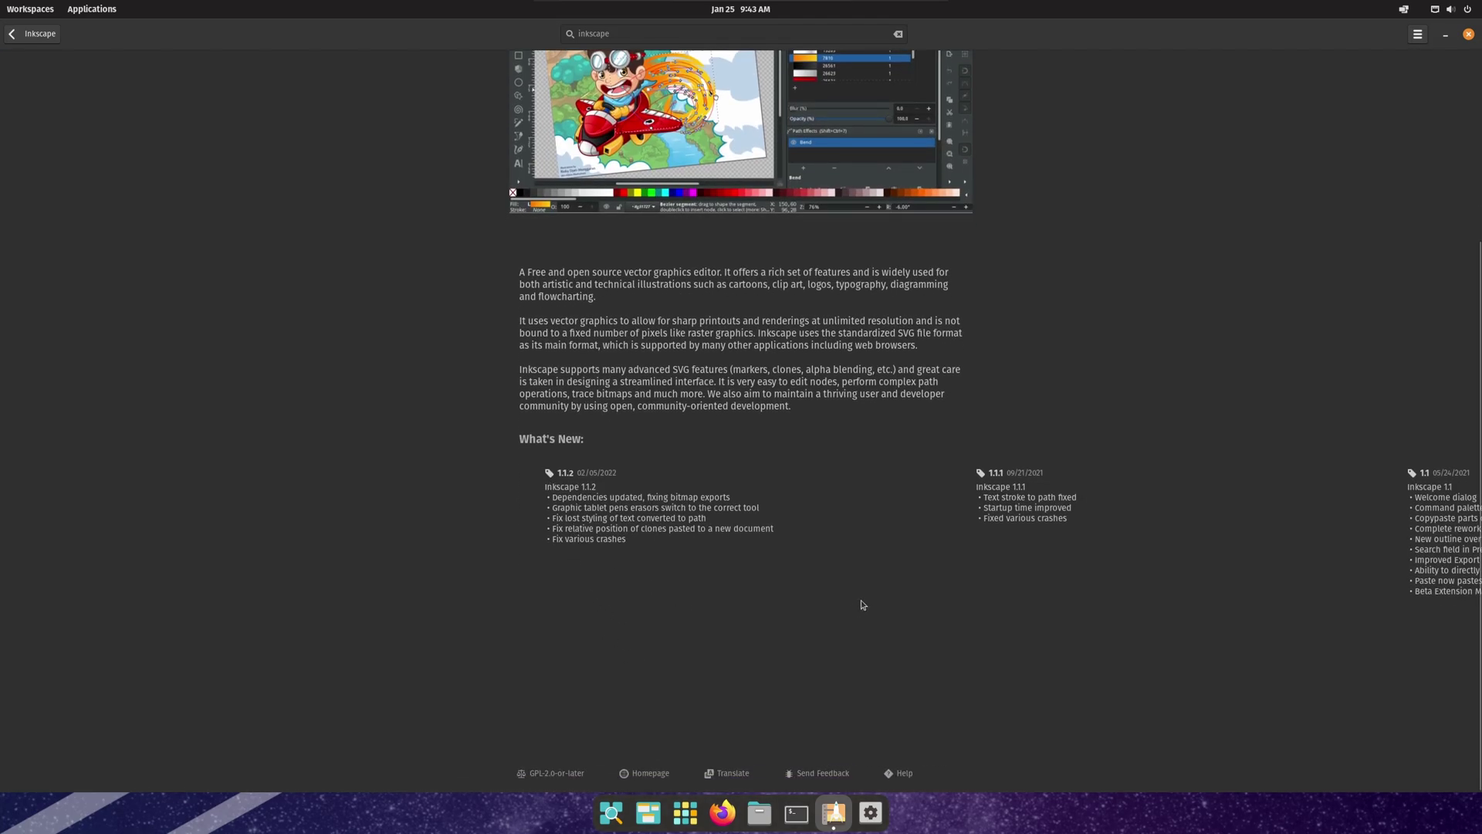
pyautogui.scroll(4, 886, 588)
pyautogui.scroll(1, 970, 538)
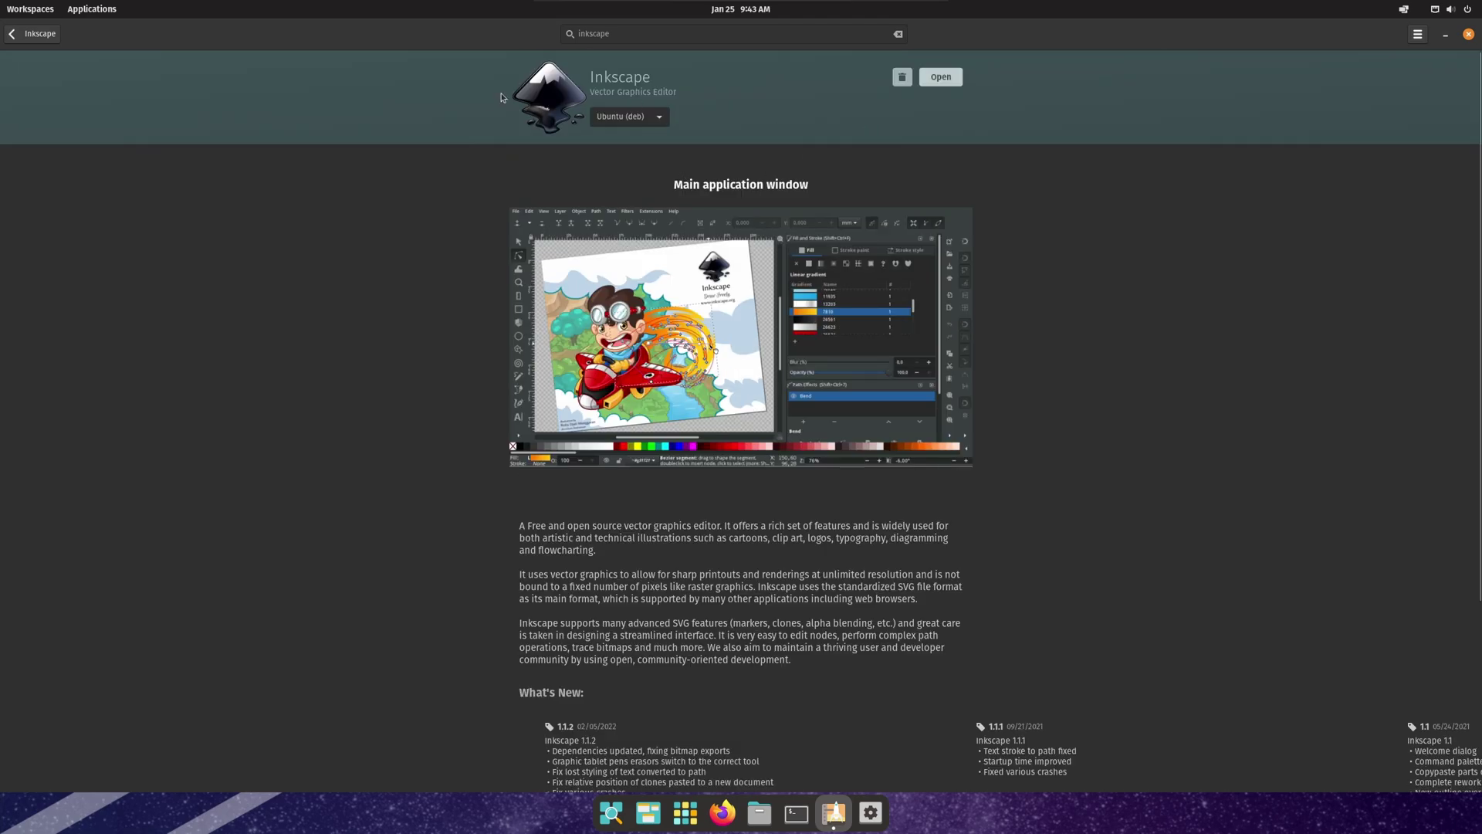
pyautogui.click(948, 80)
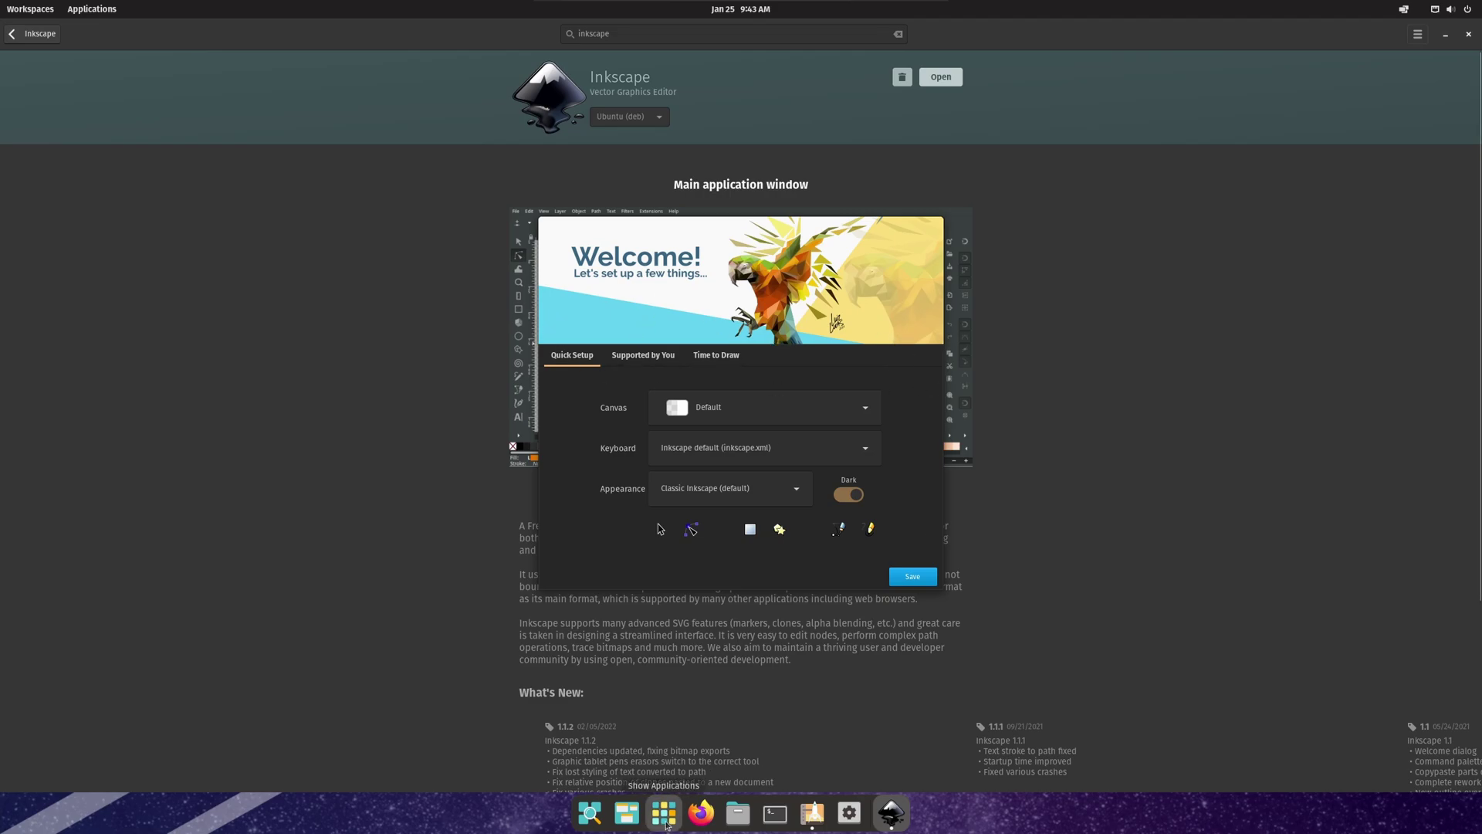
pyautogui.click(666, 822)
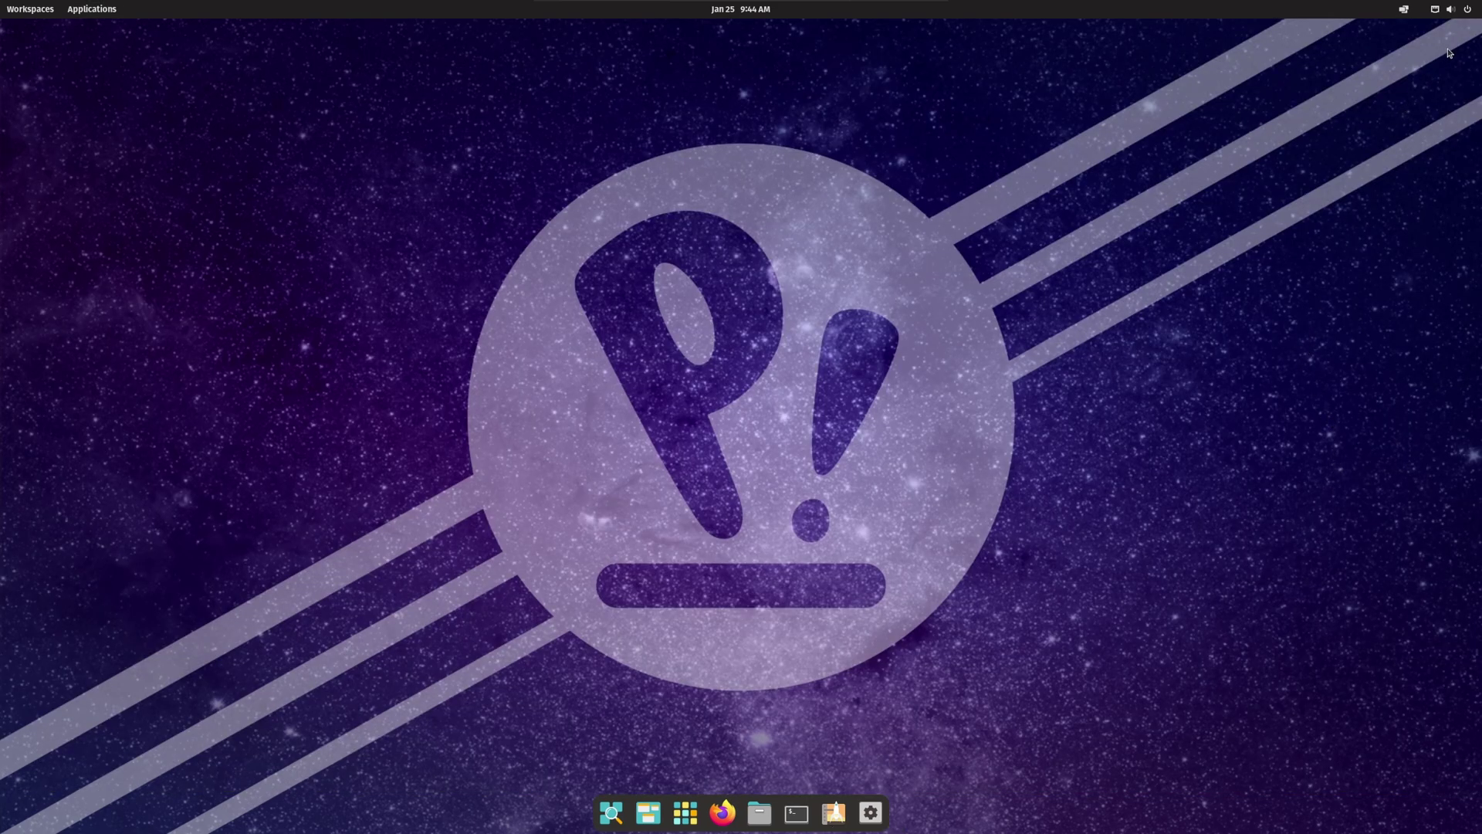
pyautogui.click(1447, 15)
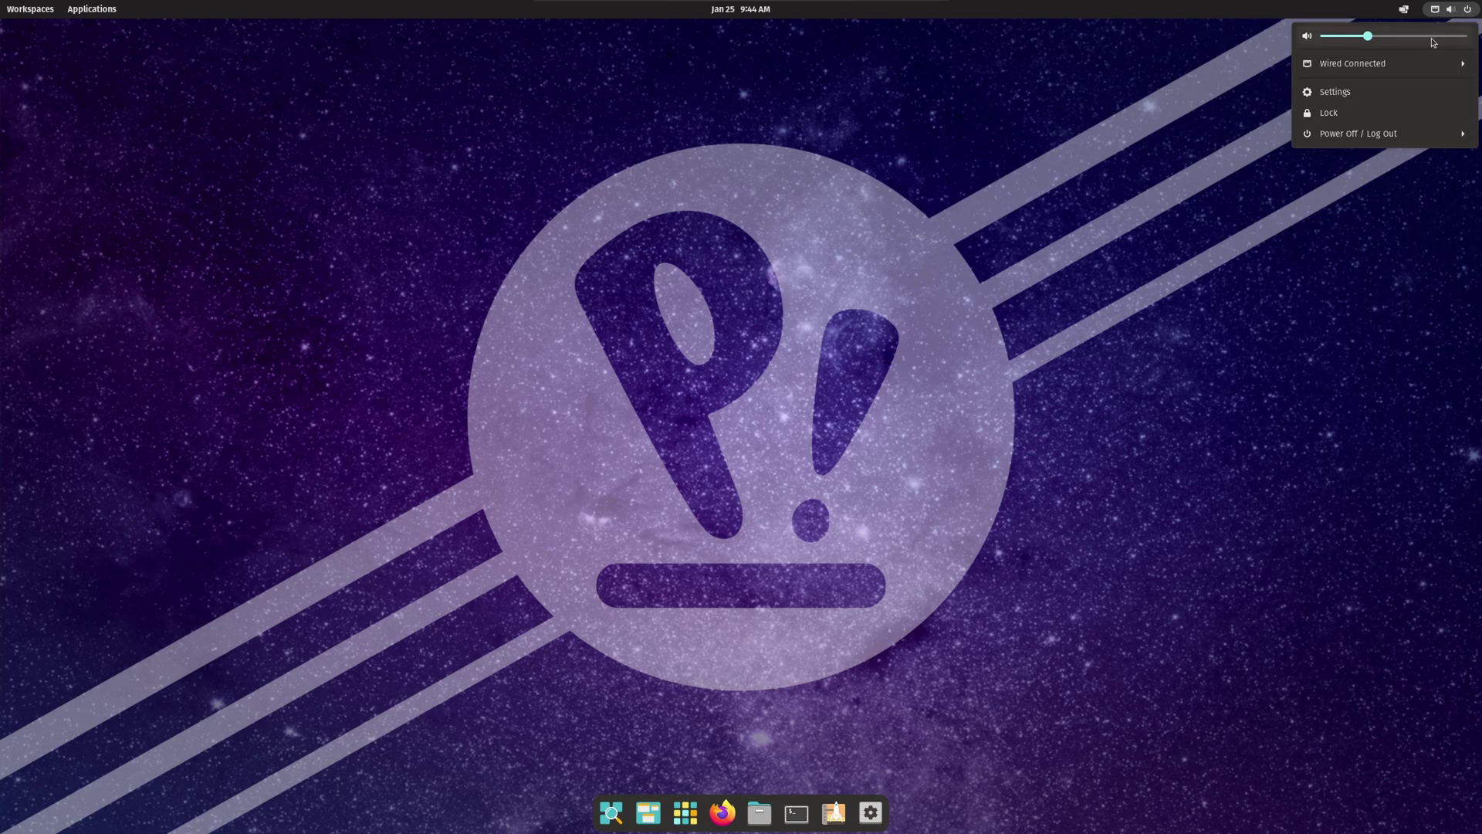
pyautogui.click(1345, 136)
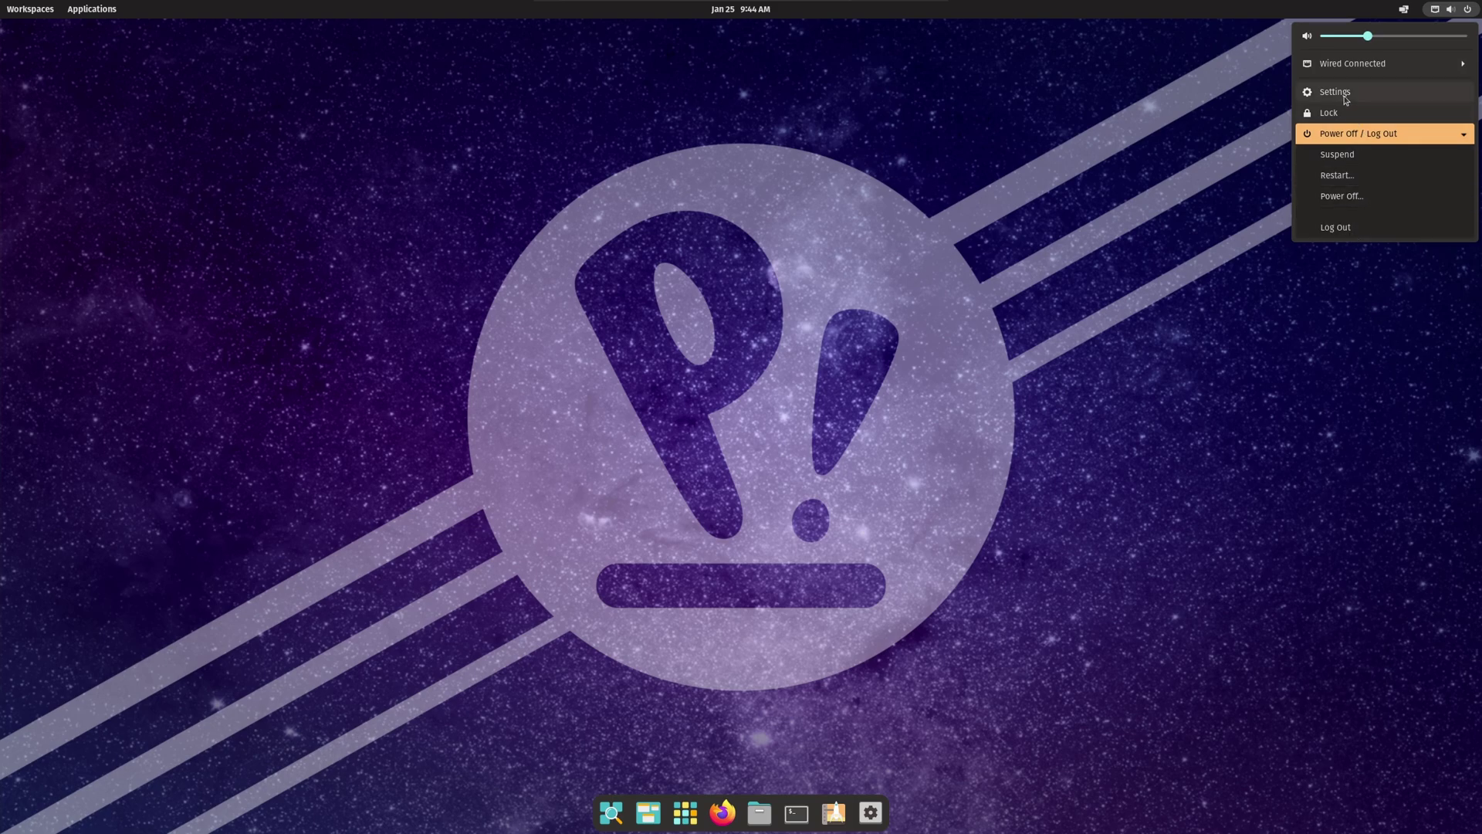
pyautogui.click(1315, 93)
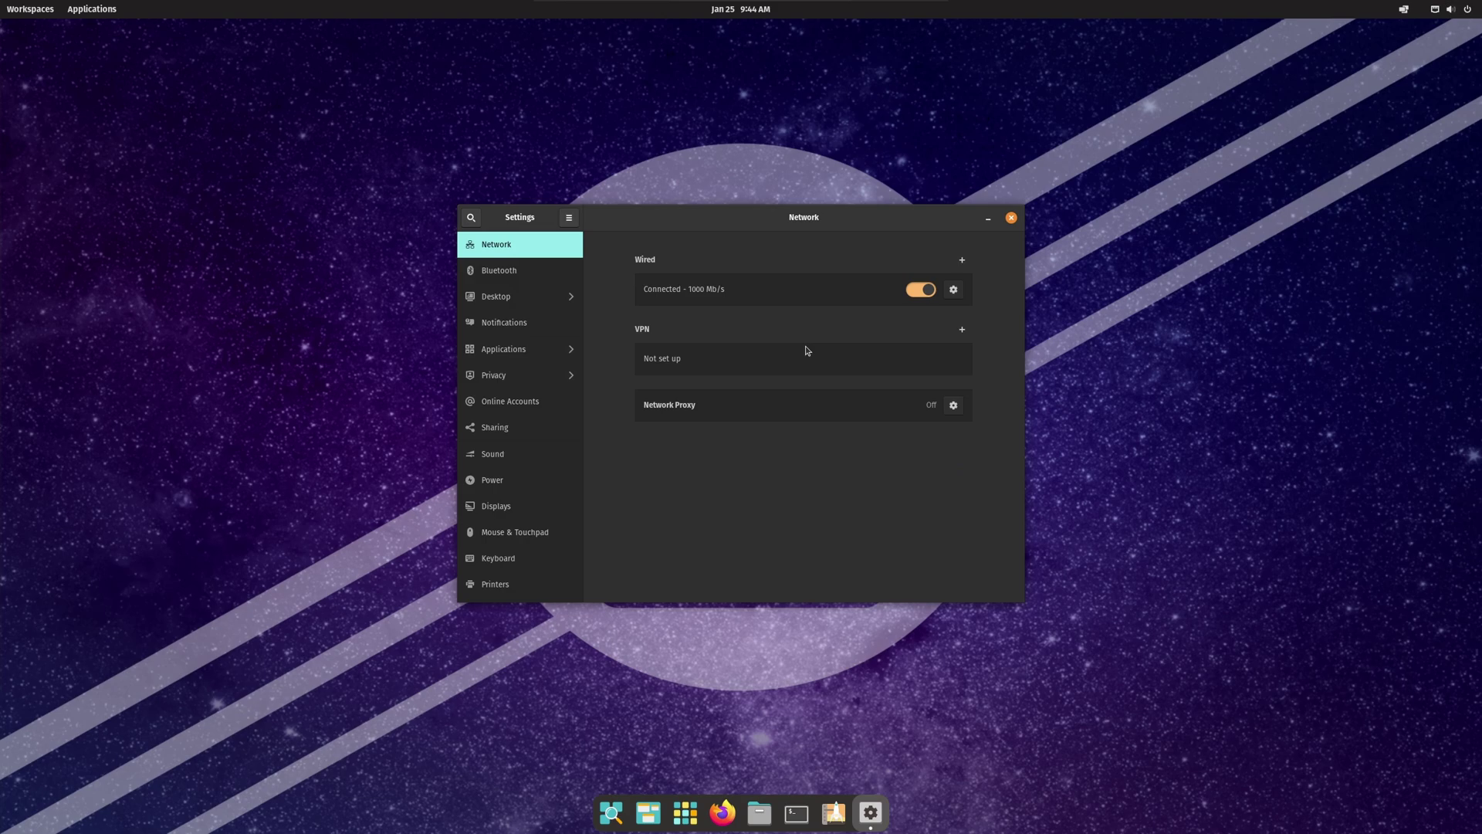
pyautogui.click(1011, 218)
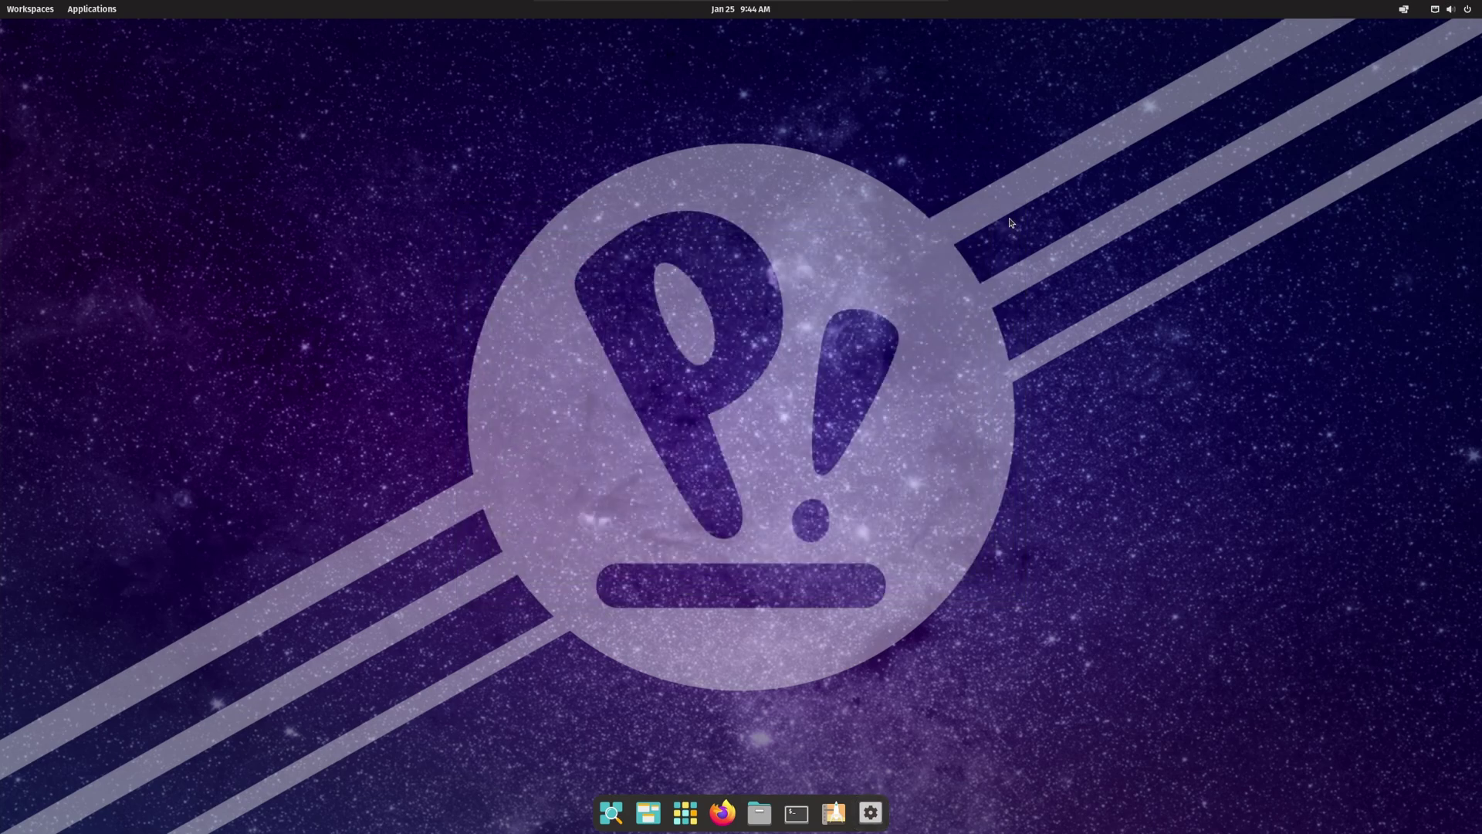
pyautogui.click(742, 13)
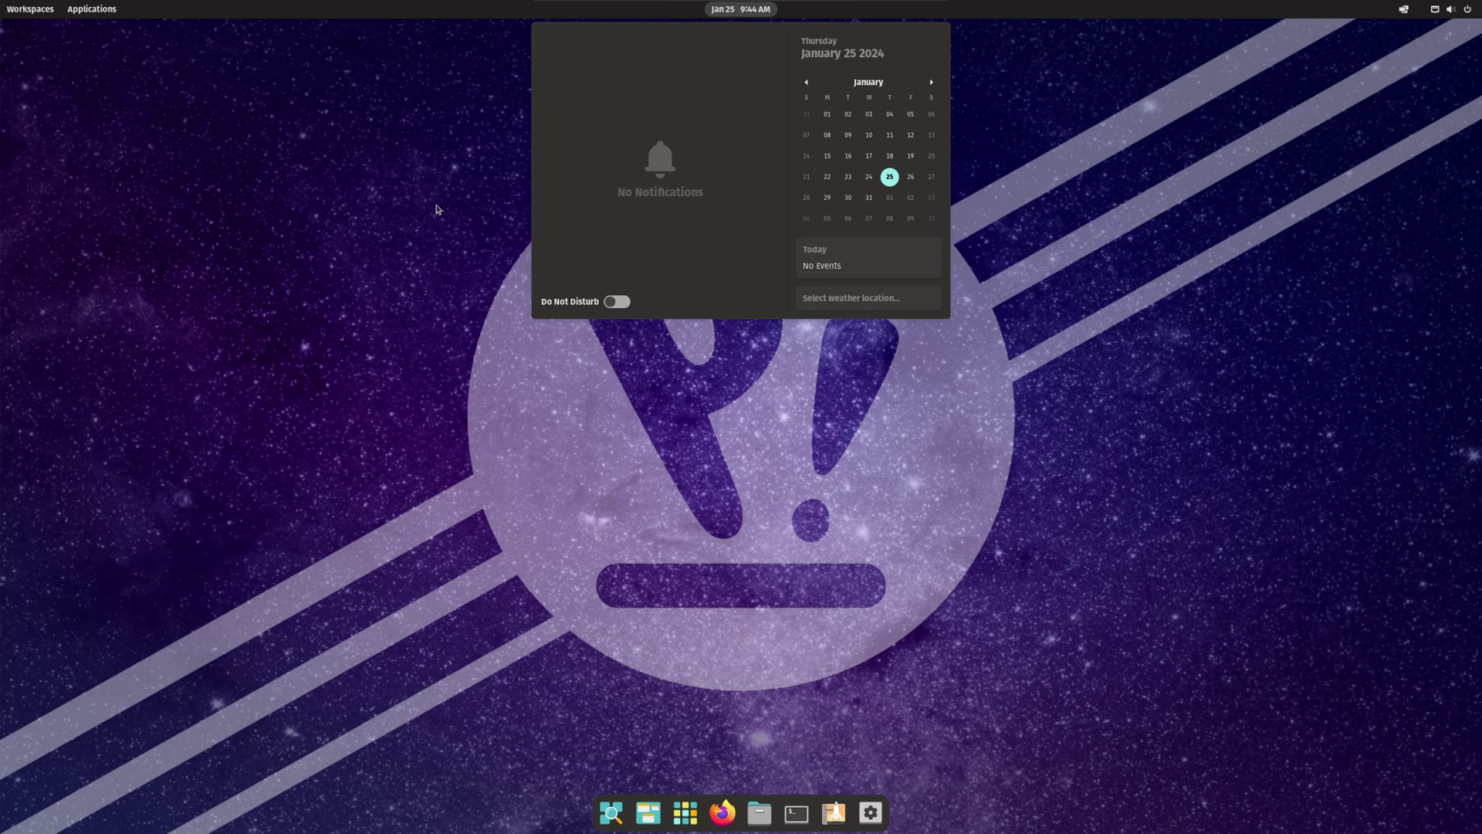
pyautogui.click(394, 153)
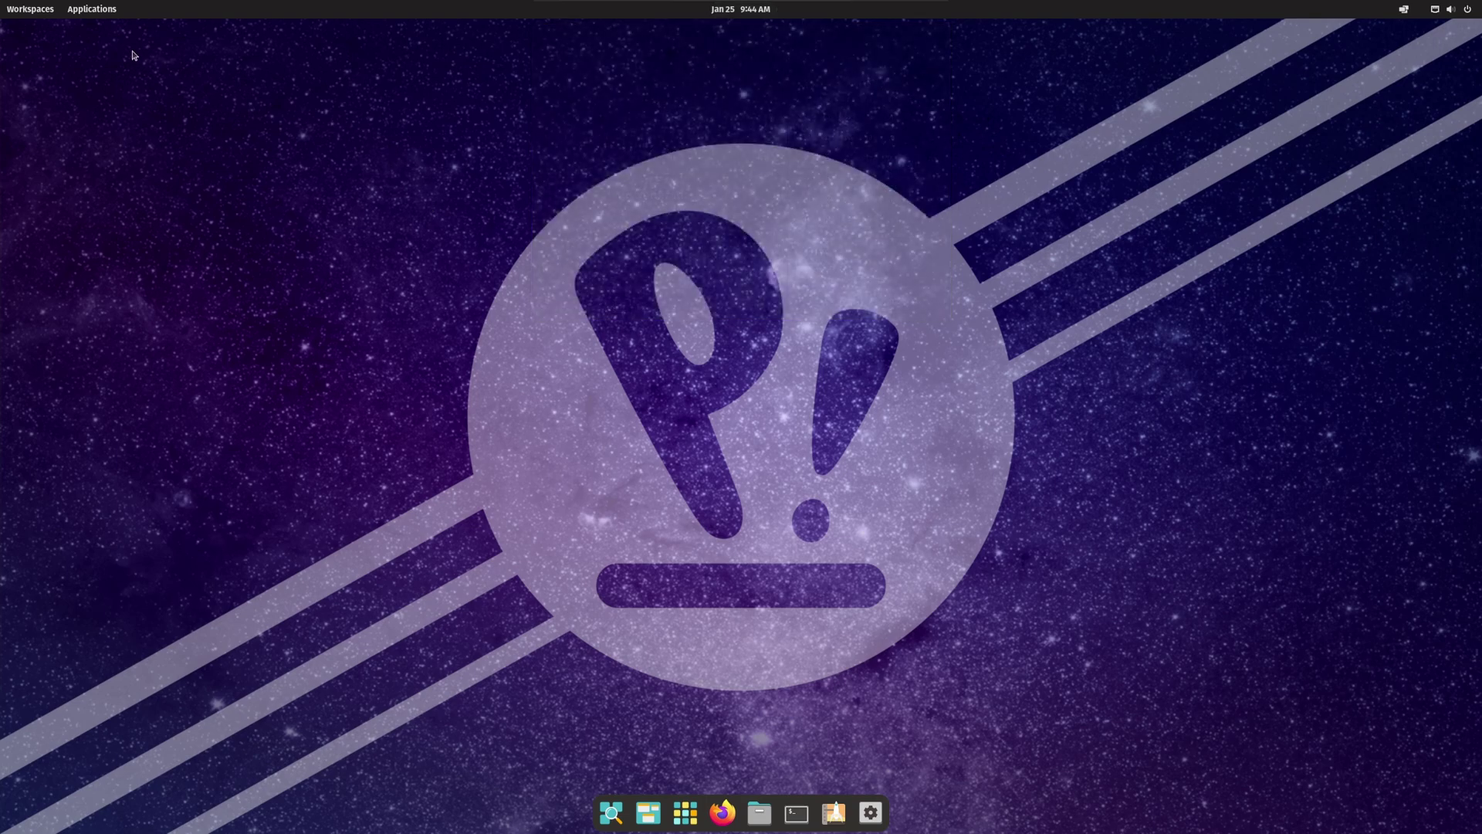
pyautogui.click(93, 14)
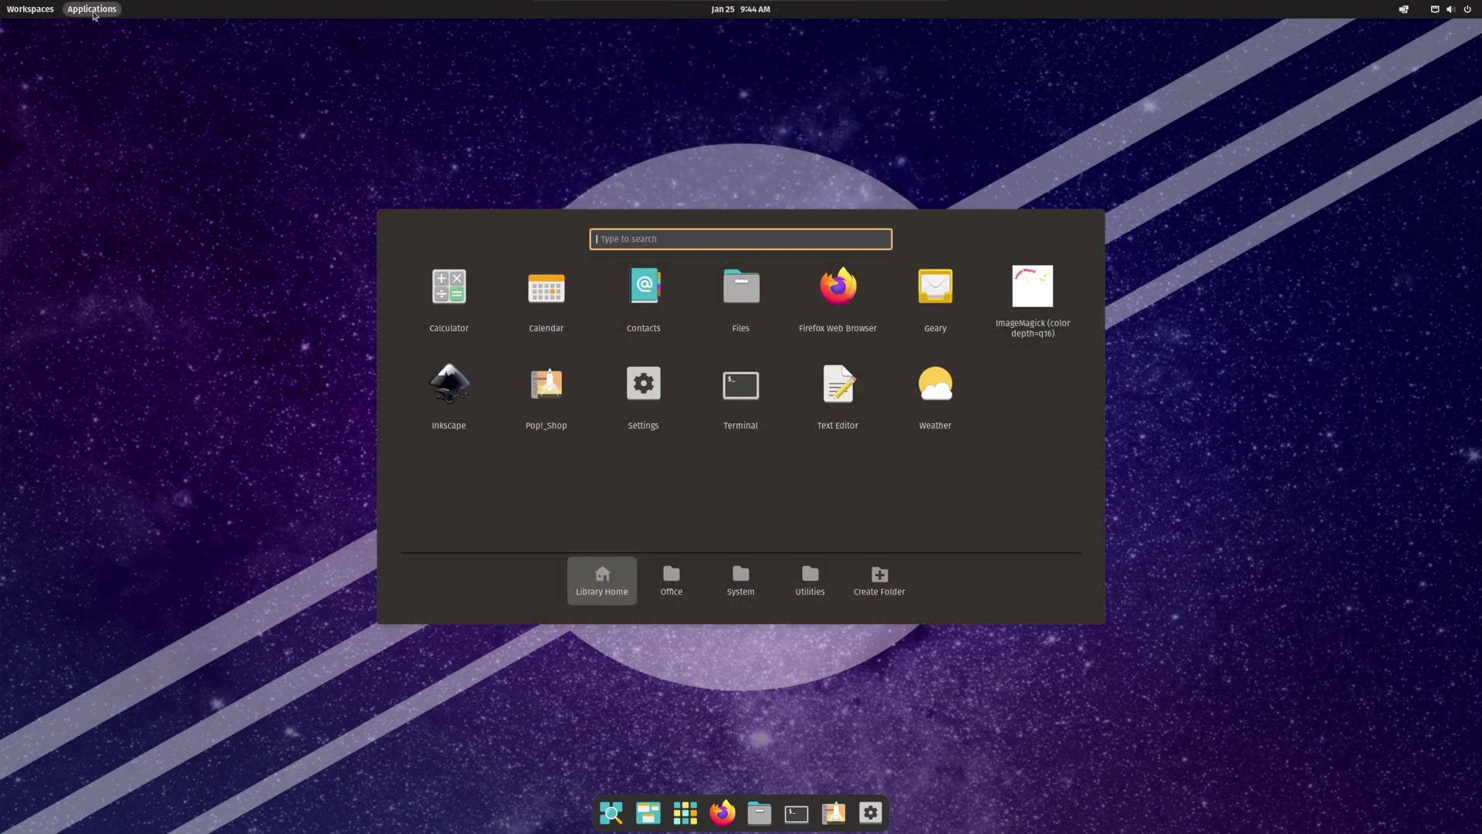
pyautogui.click(93, 15)
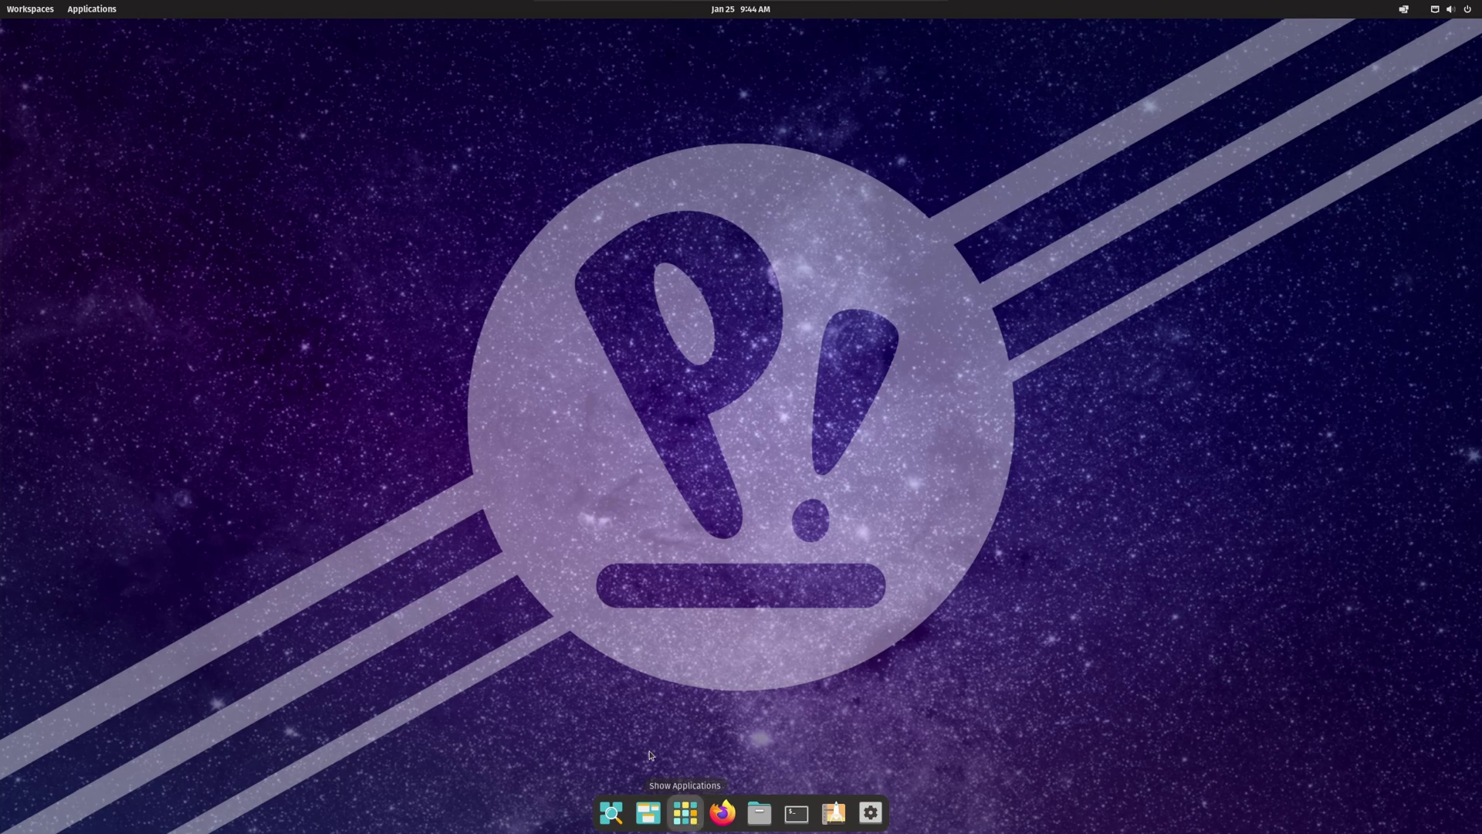
pyautogui.click(20, 14)
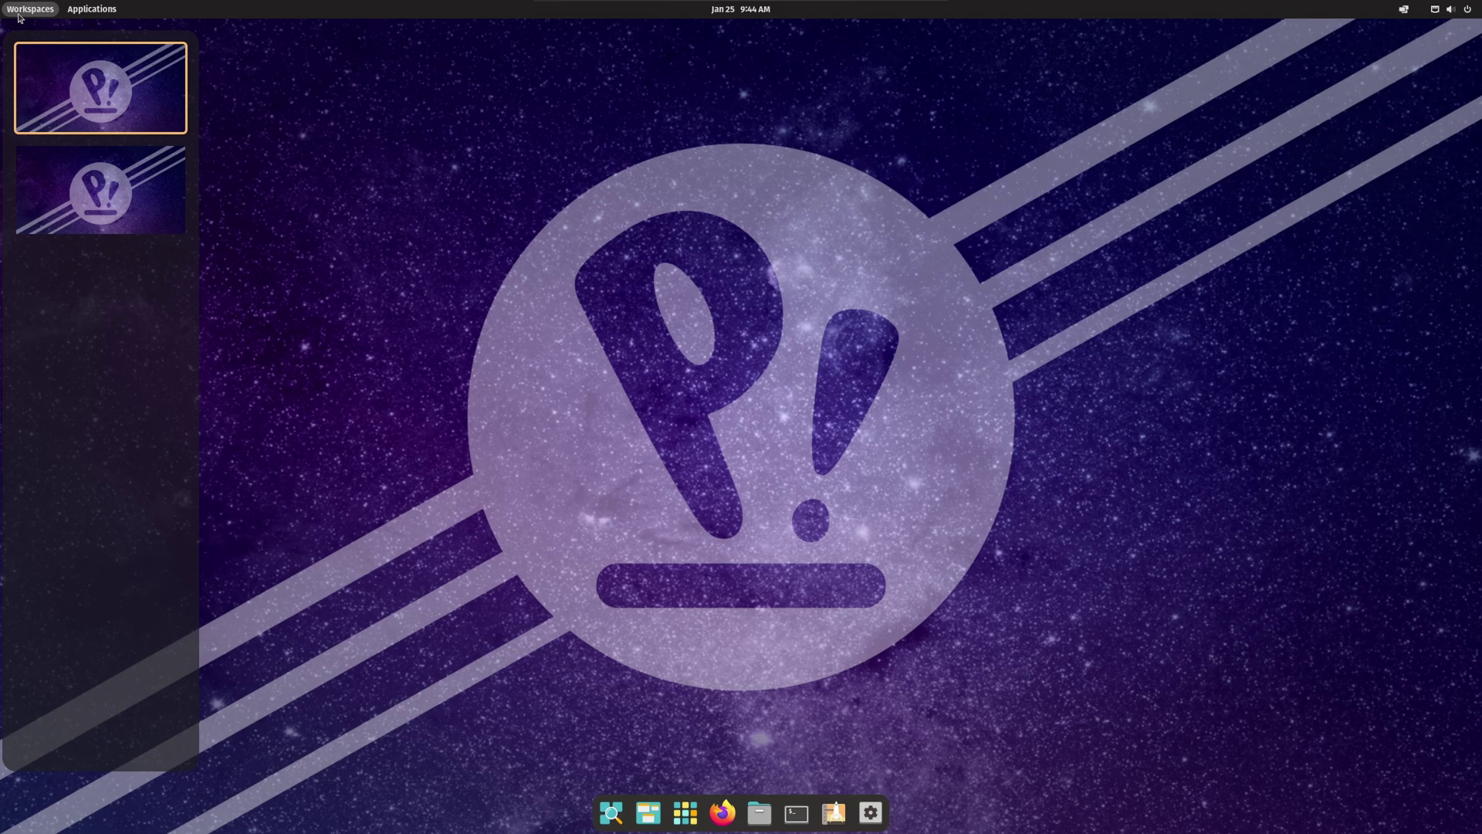
pyautogui.click(135, 218)
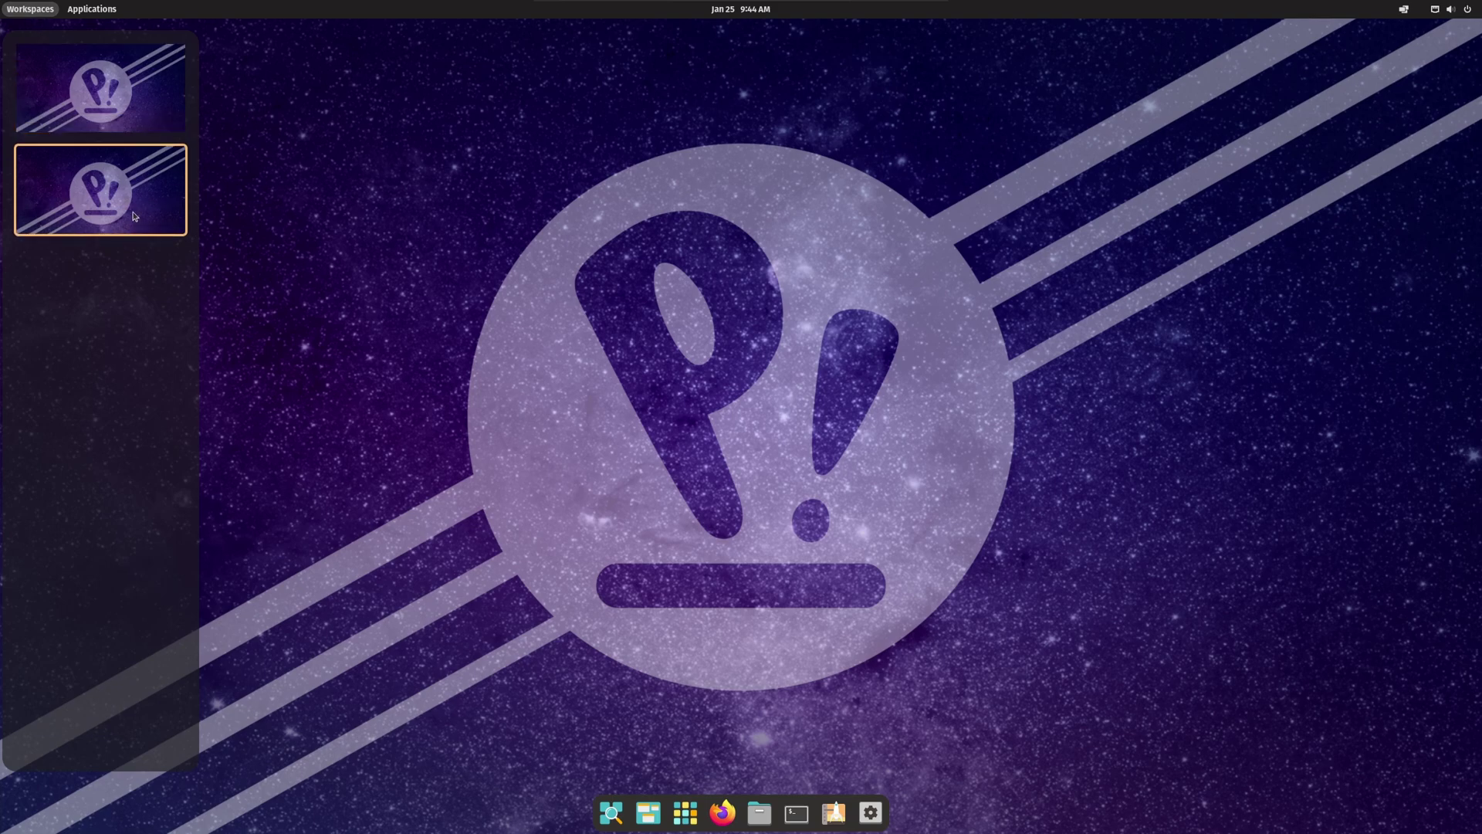
pyautogui.click(108, 101)
pyautogui.click(555, 318)
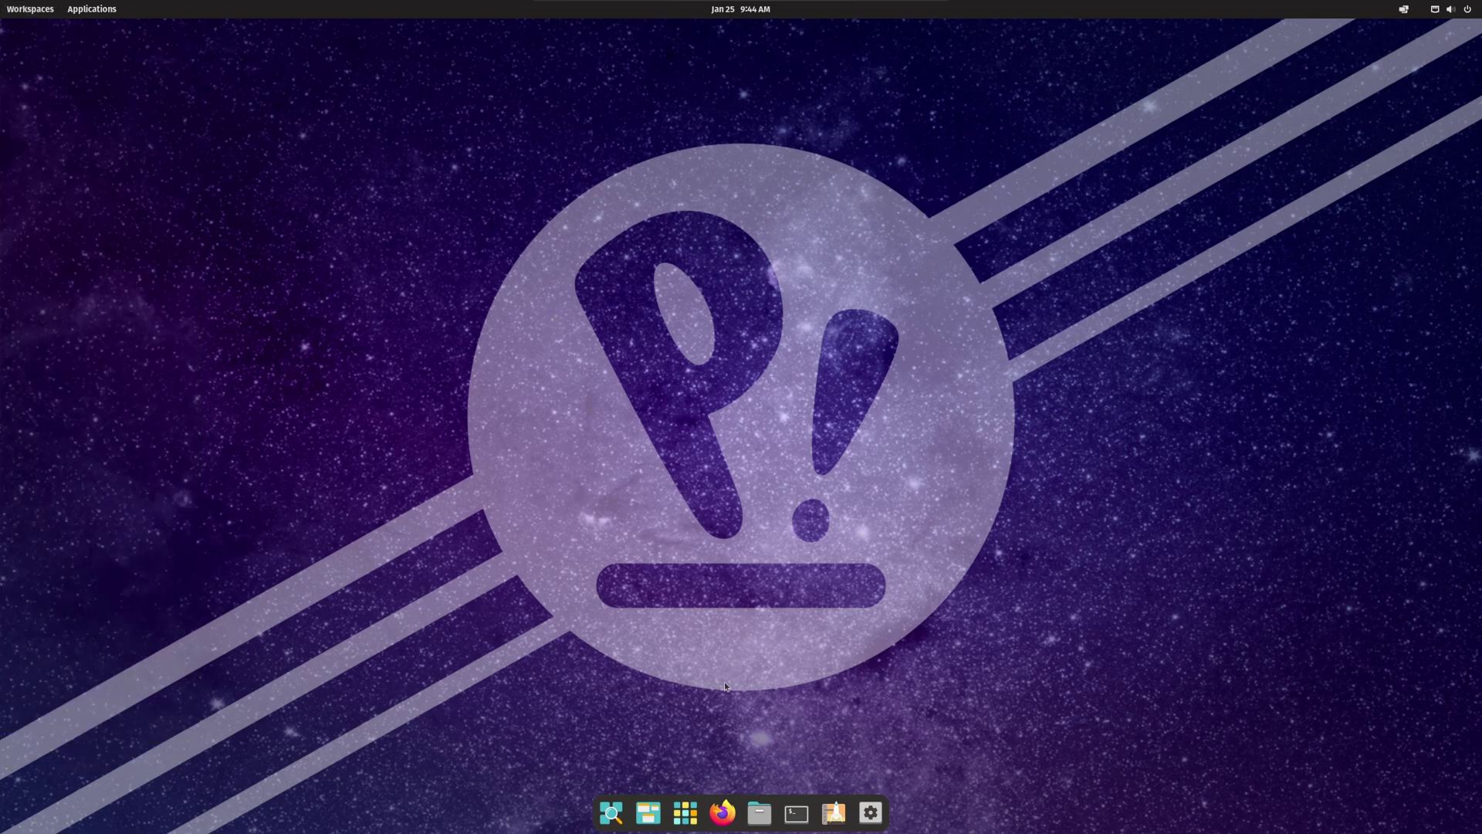
pyautogui.click(612, 819)
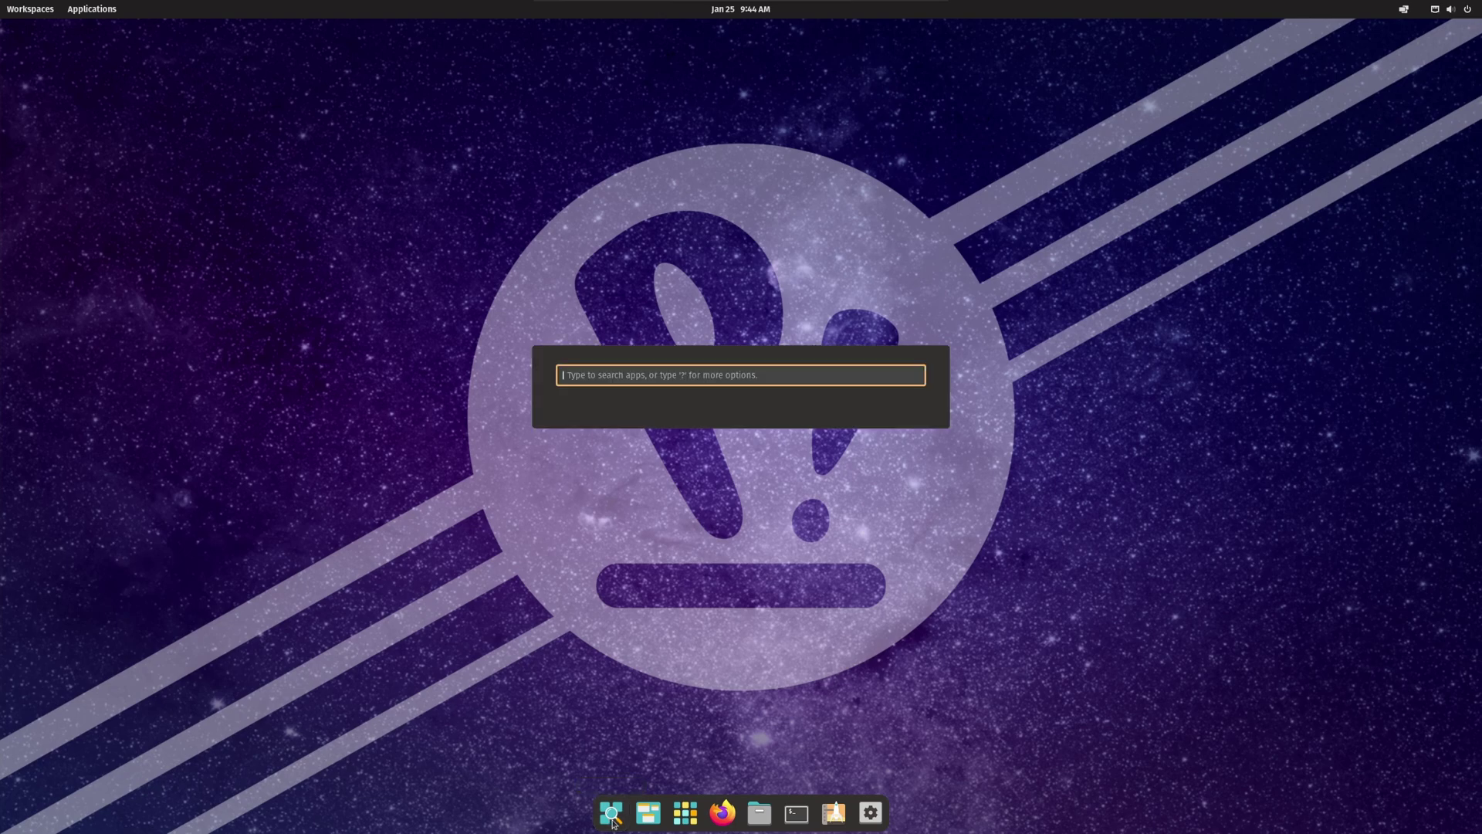
pyautogui.click(696, 598)
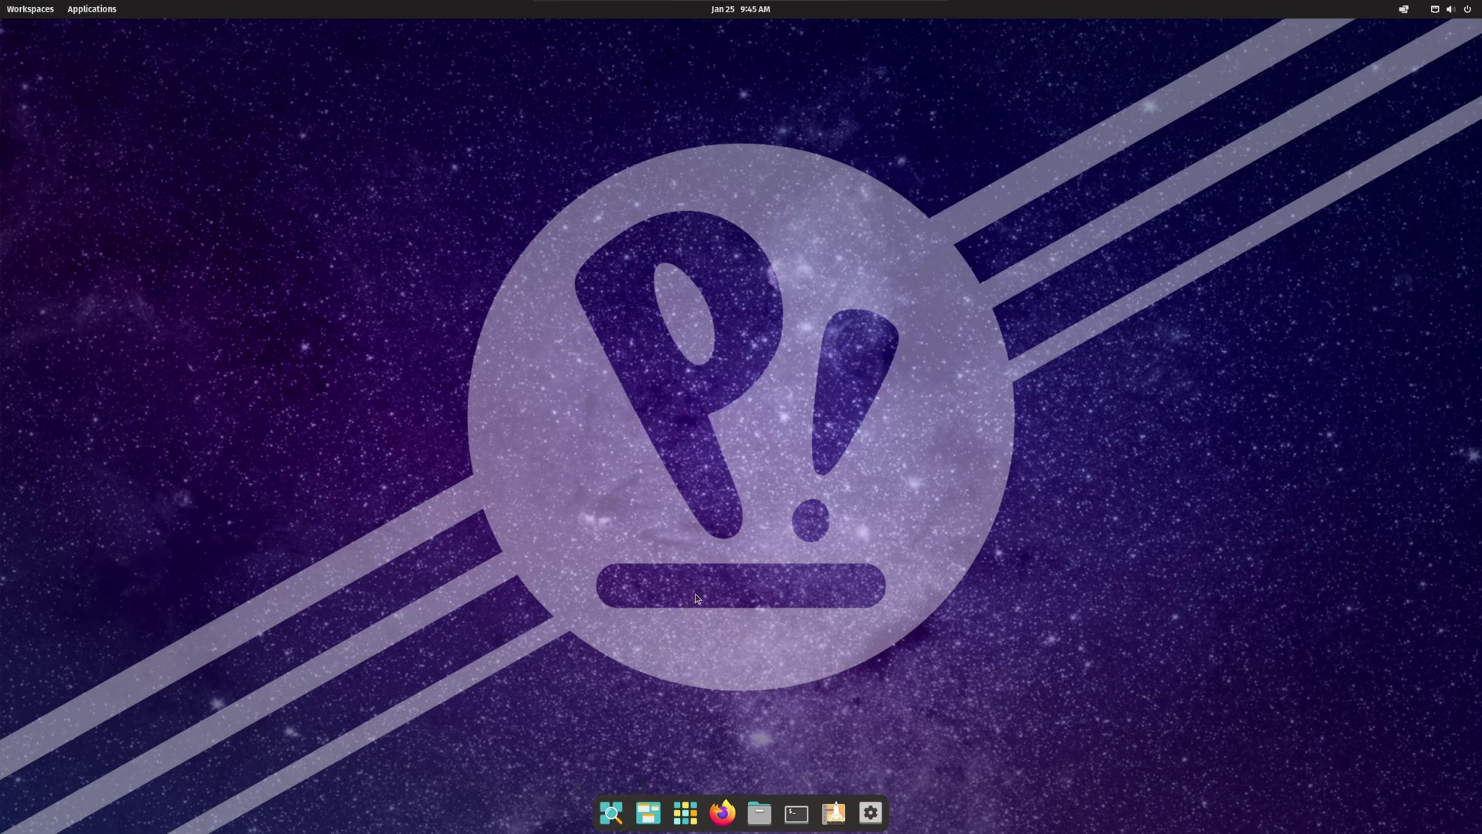
pyautogui.press('super')
pyautogui.click(696, 598)
pyautogui.press('super')
pyautogui.press('super')
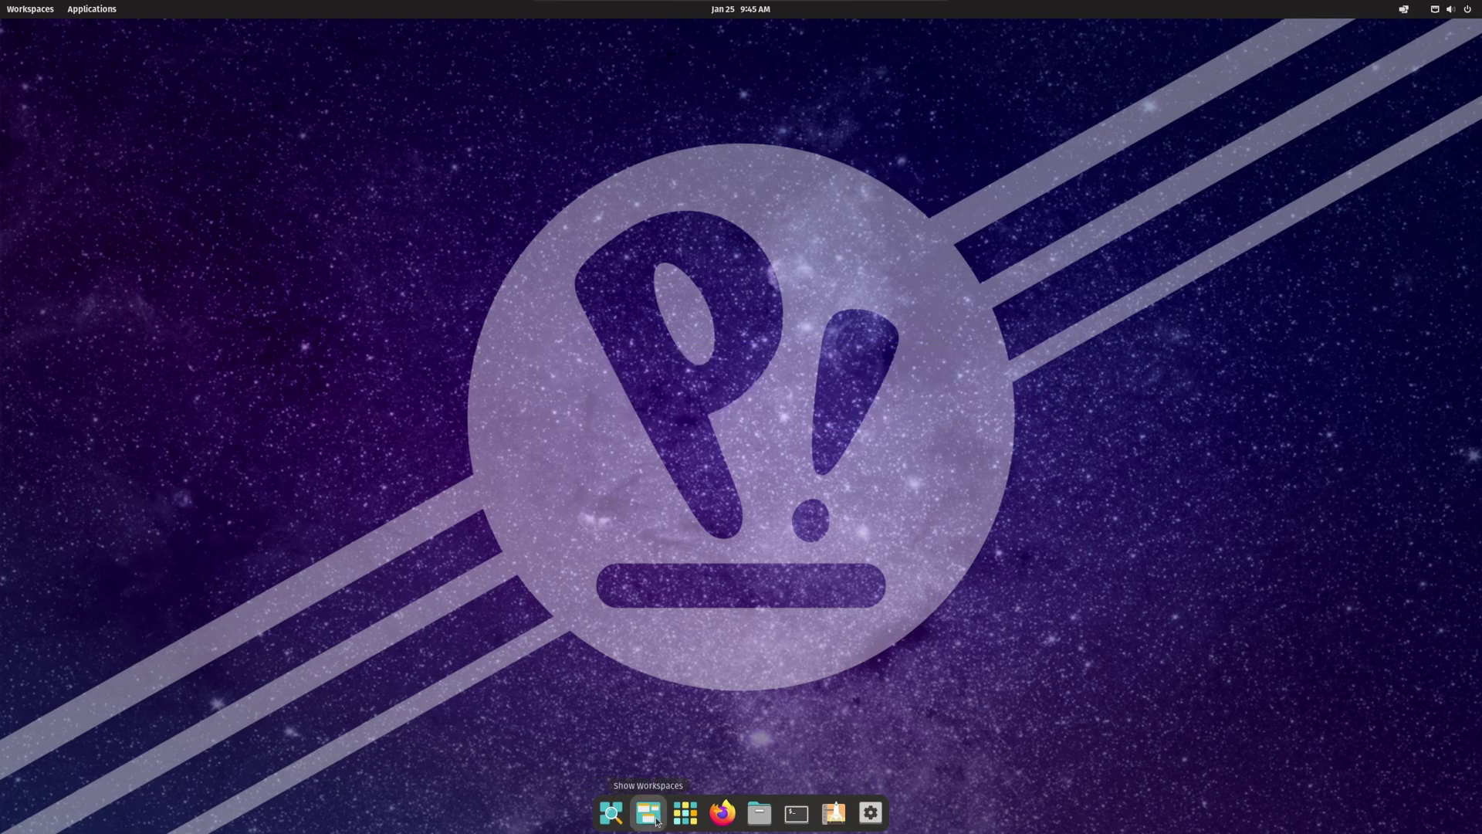
pyautogui.click(655, 820)
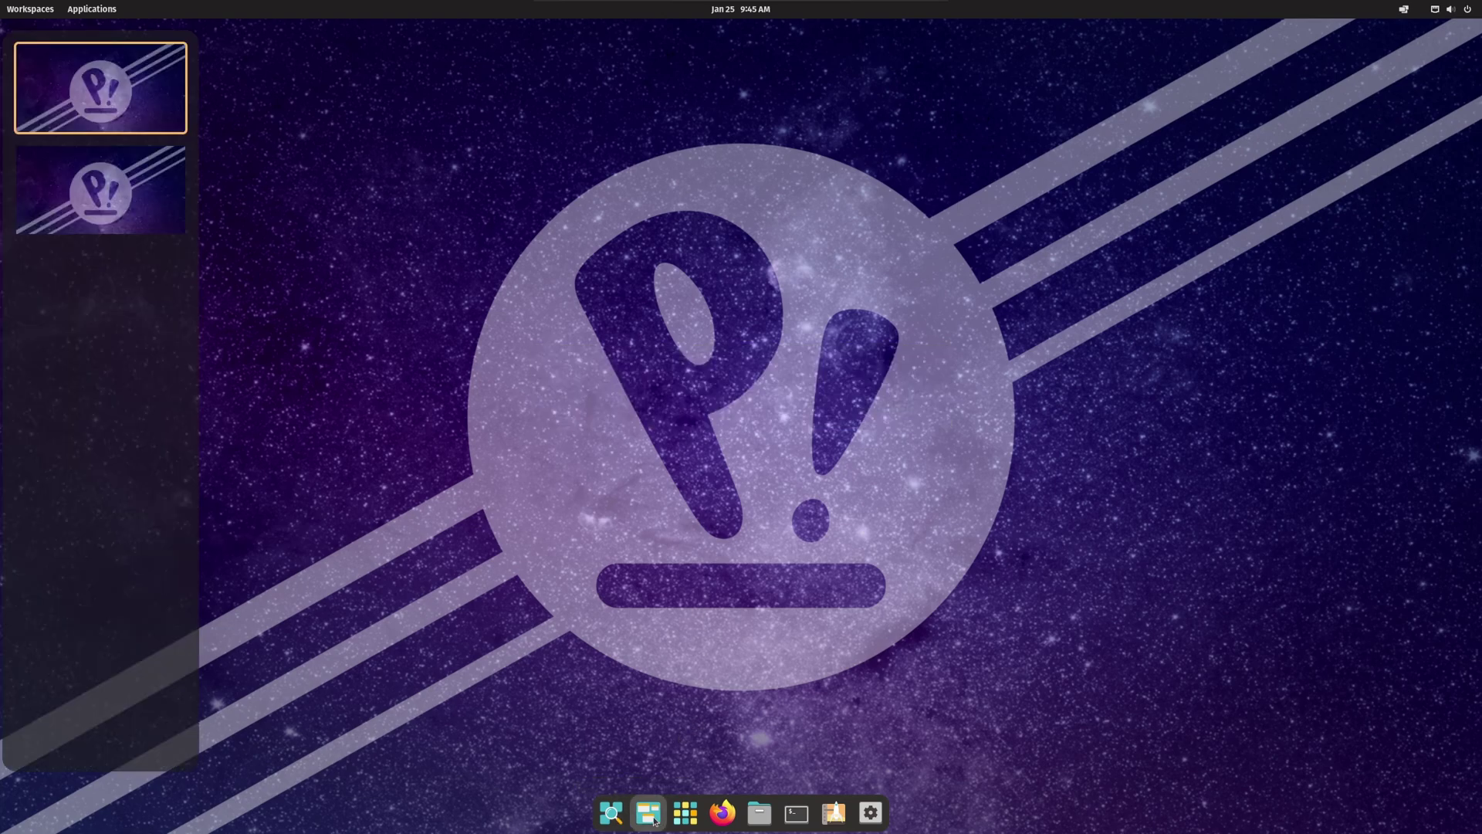
pyautogui.click(655, 820)
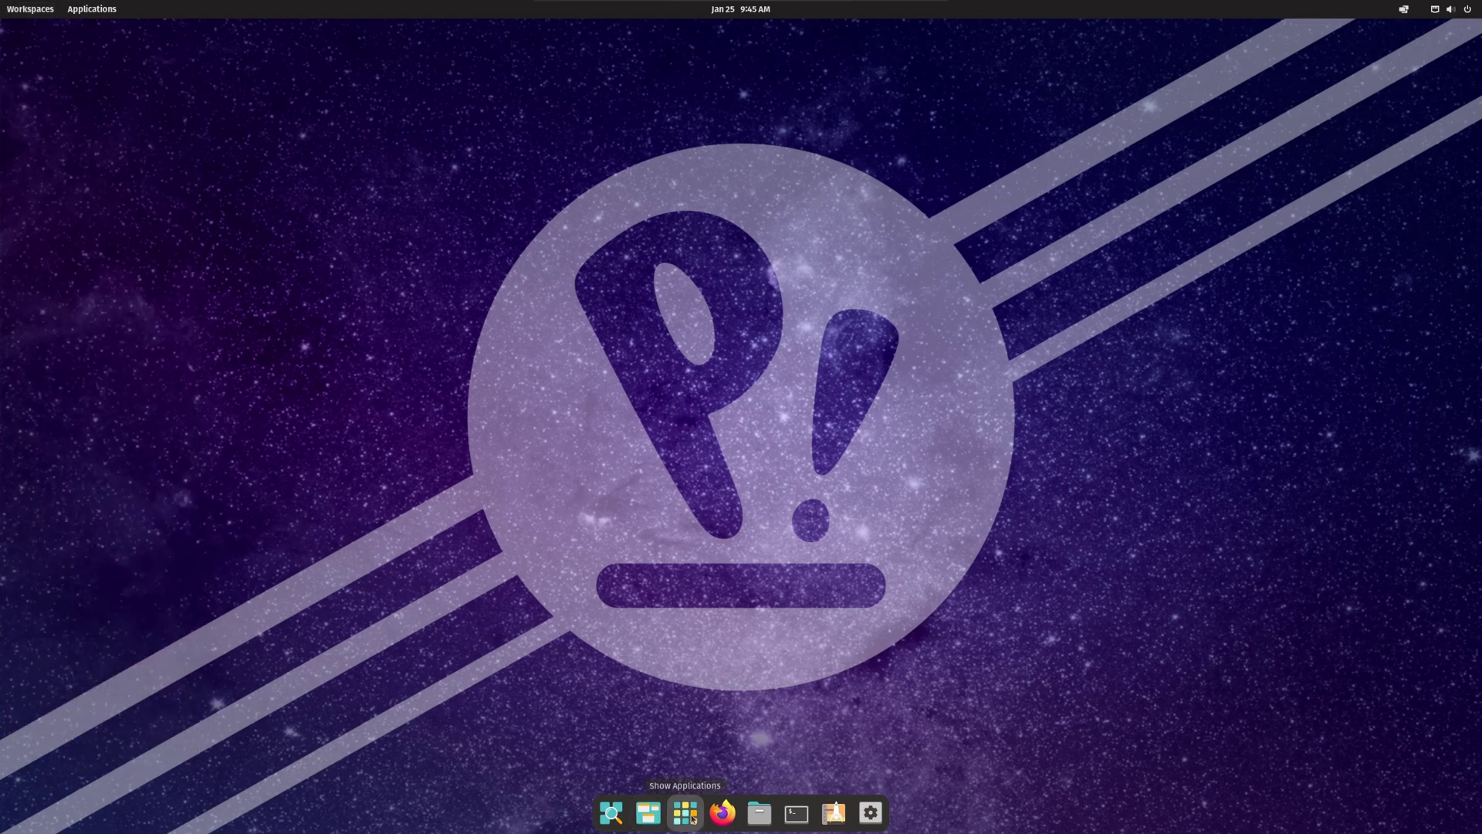
pyautogui.click(689, 817)
pyautogui.click(691, 817)
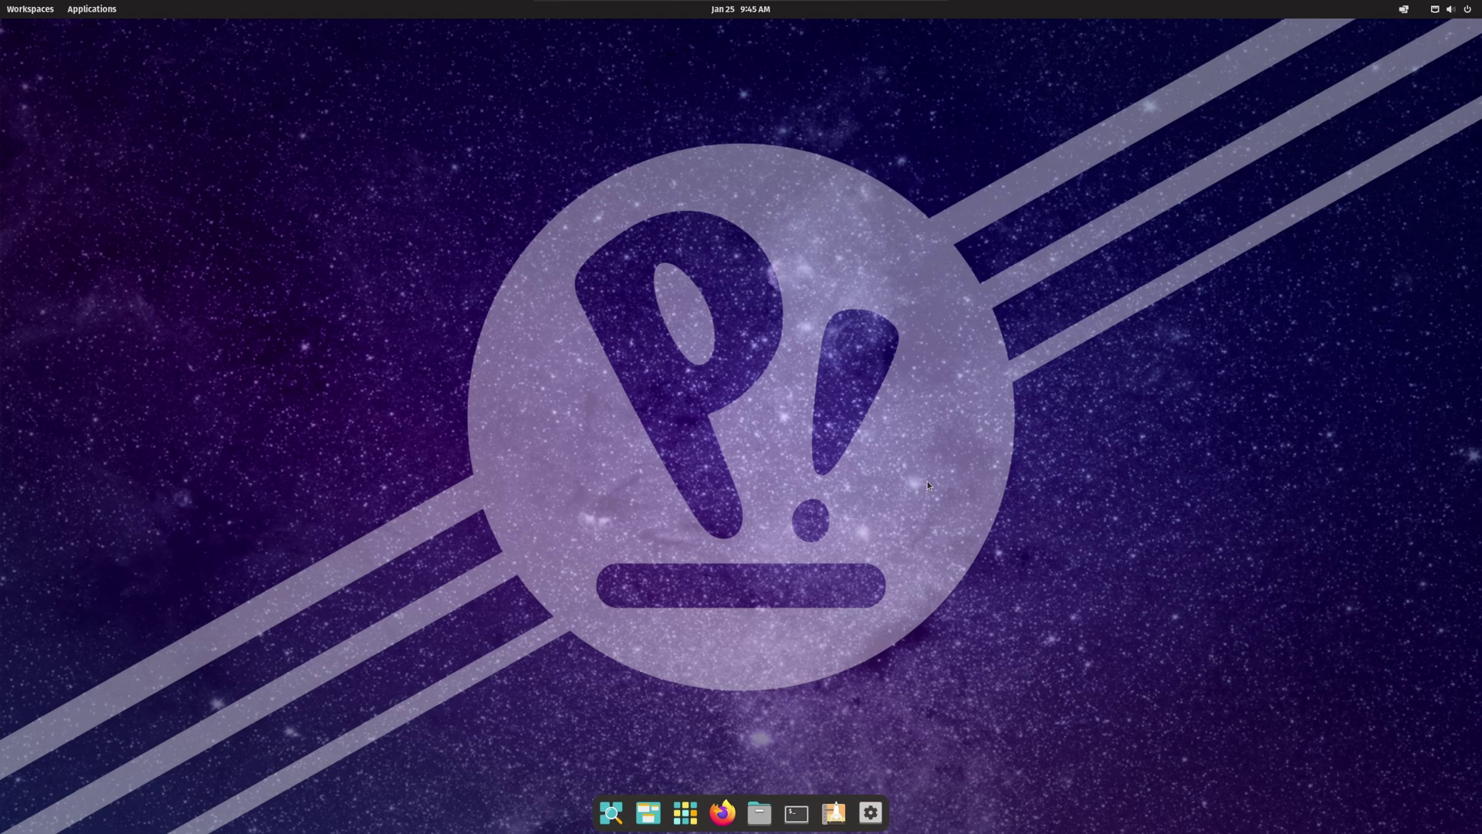
pyautogui.press('super')
pyautogui.write('syst')
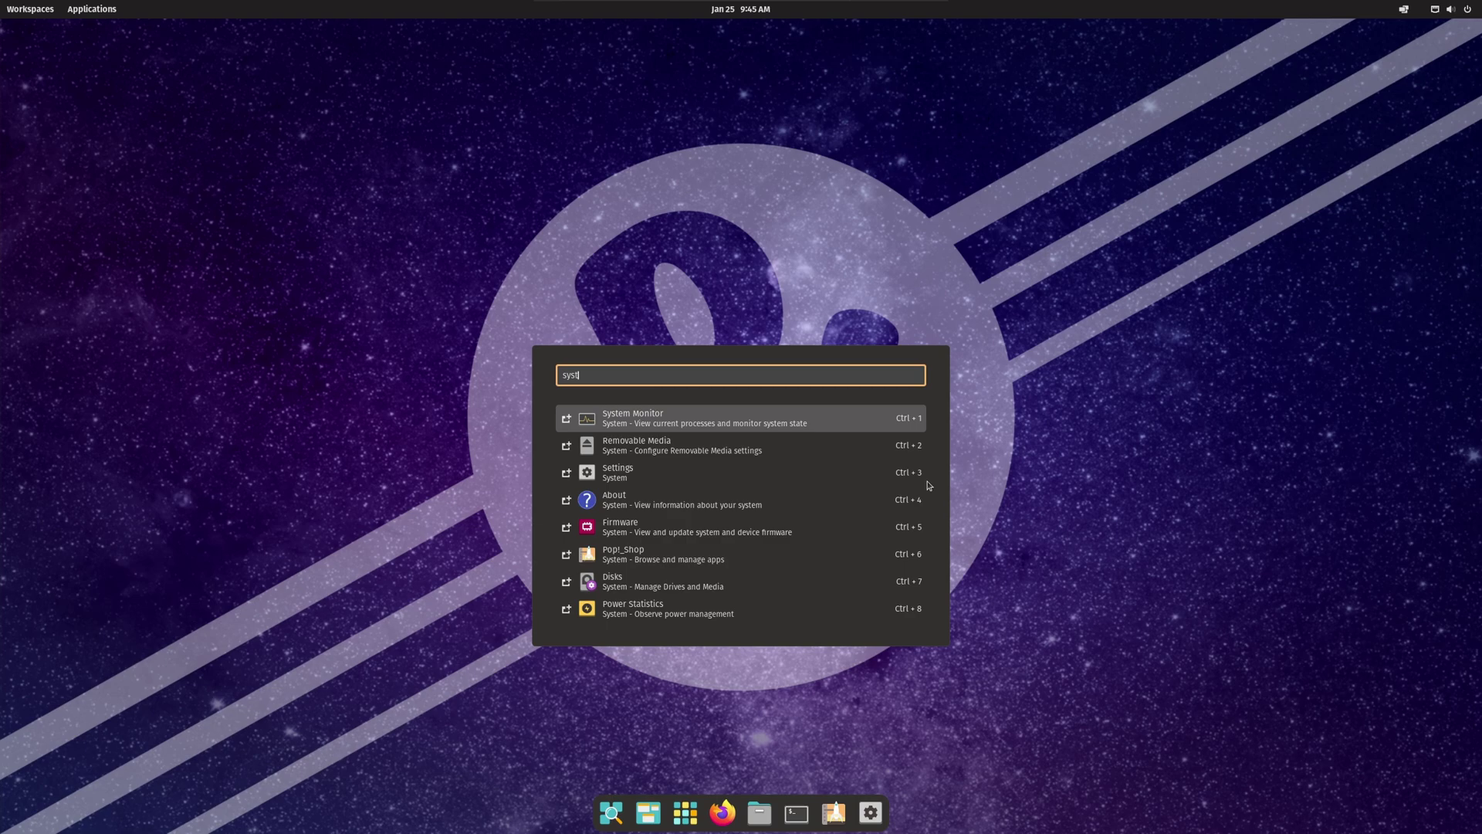
pyautogui.write('em')
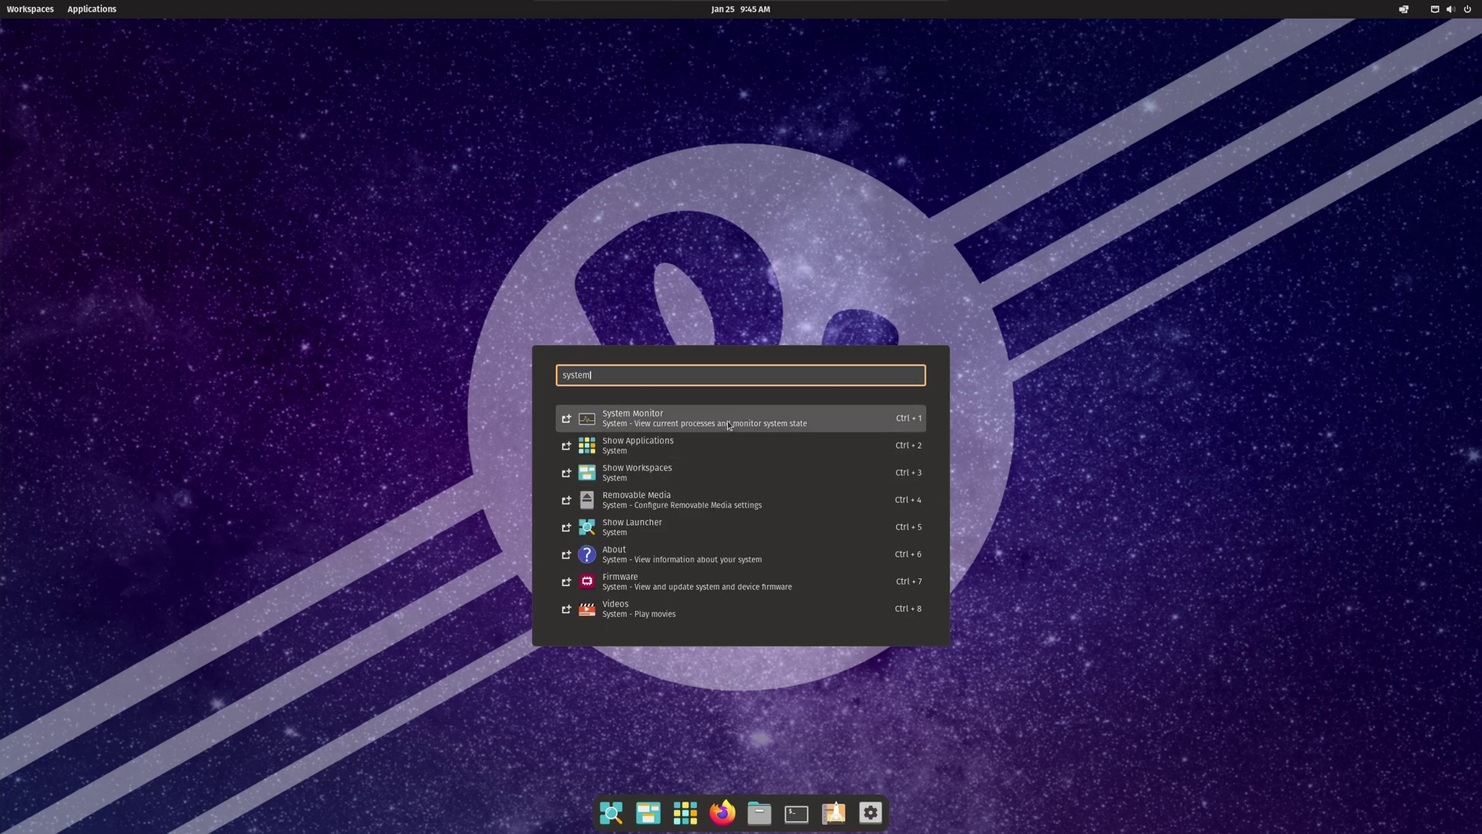
pyautogui.press('Return')
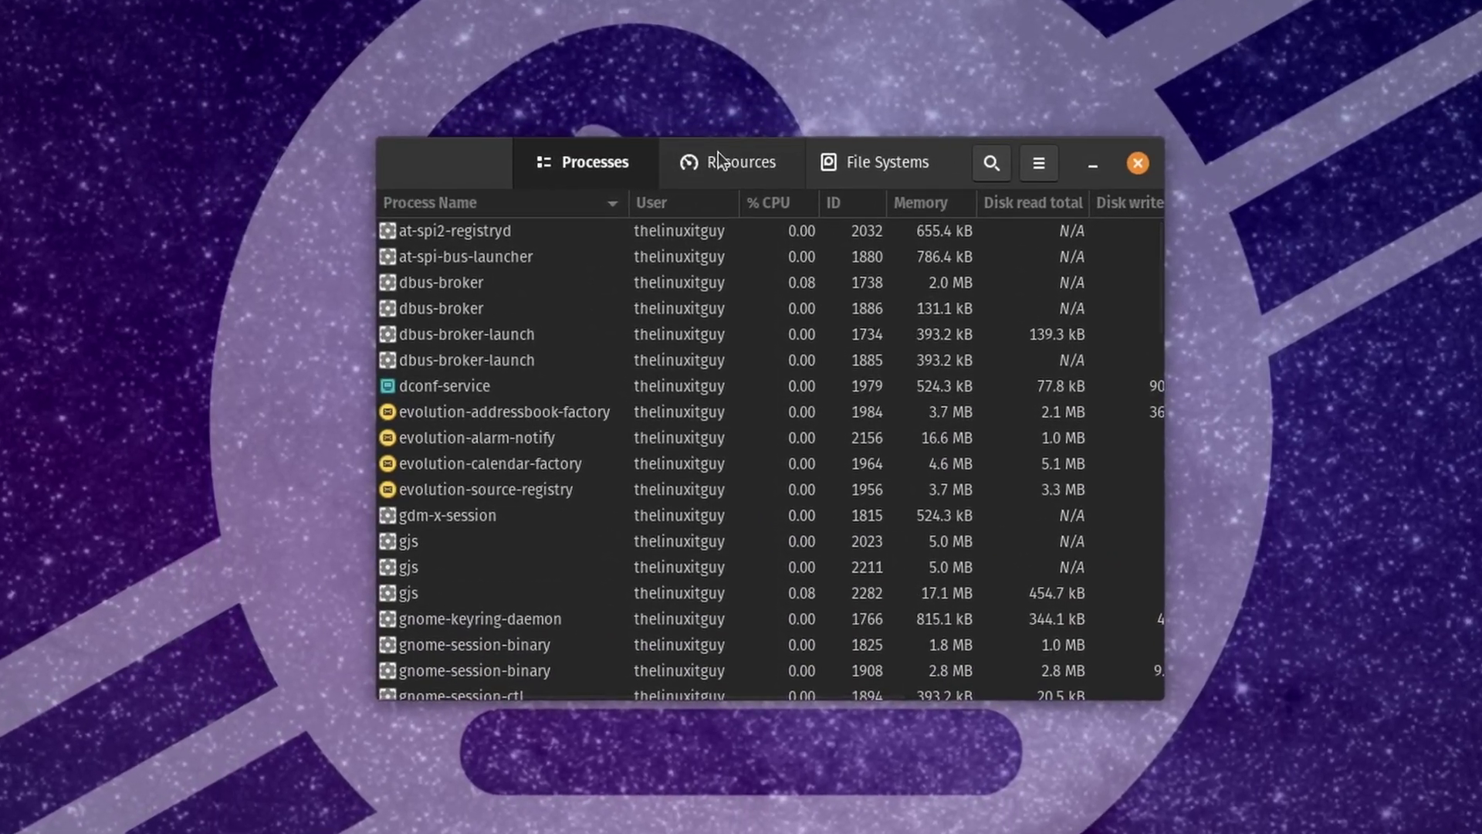
pyautogui.click(718, 159)
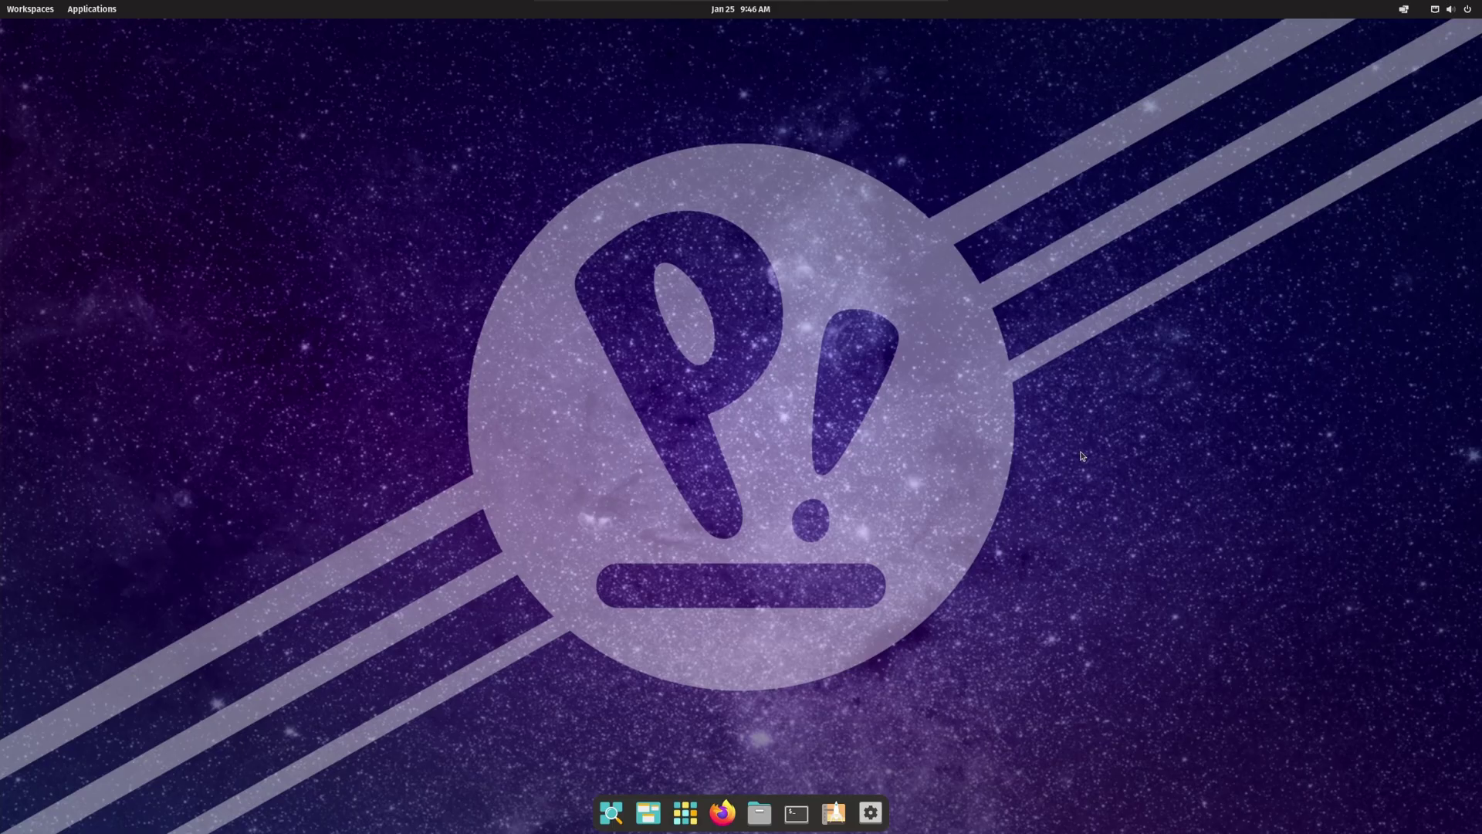
# Step: Open Change Background from the desktop menu and move the Settings window aside
pyautogui.rightClick(1081, 456)
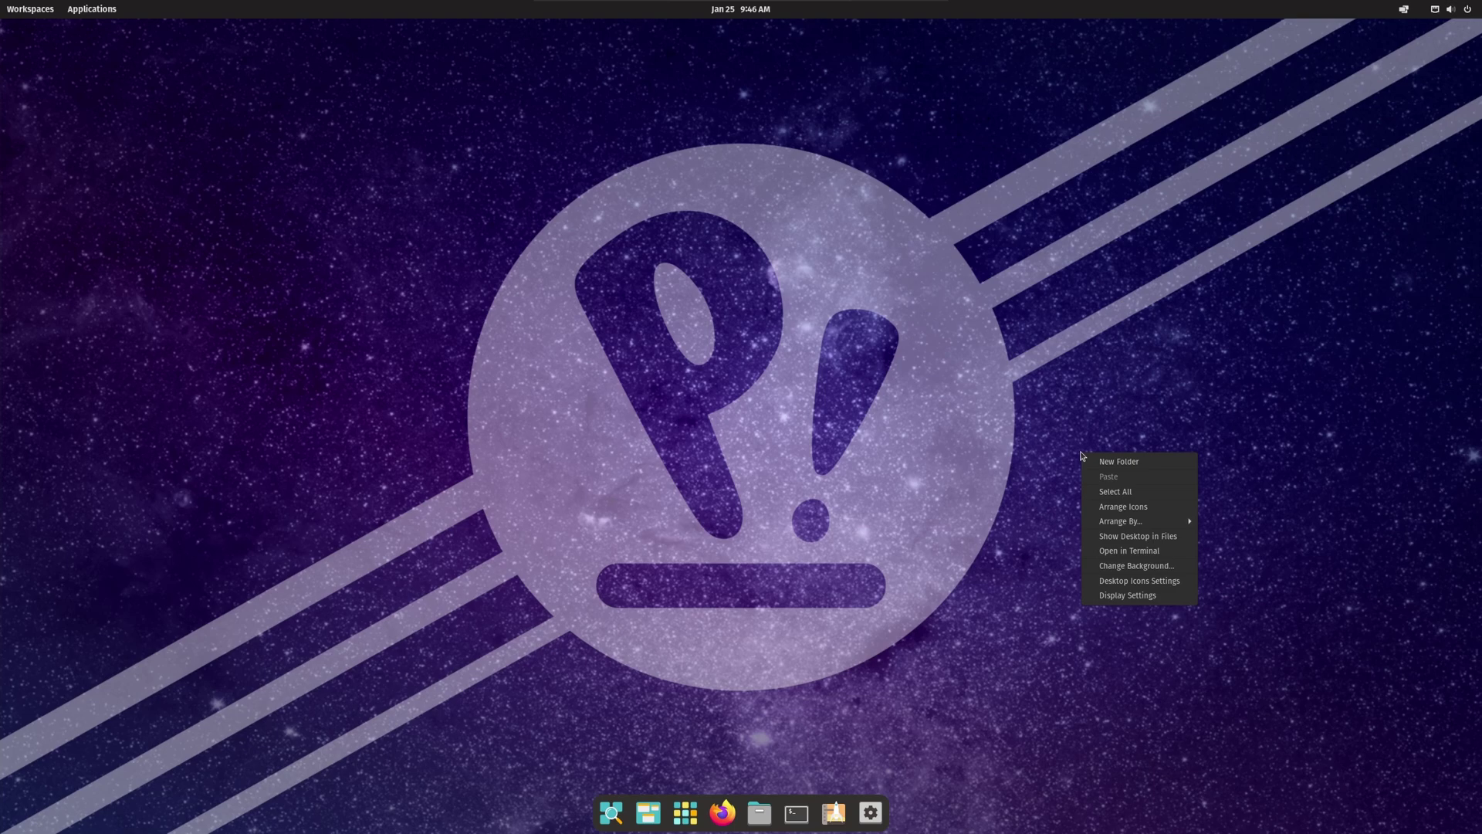
pyautogui.click(1156, 568)
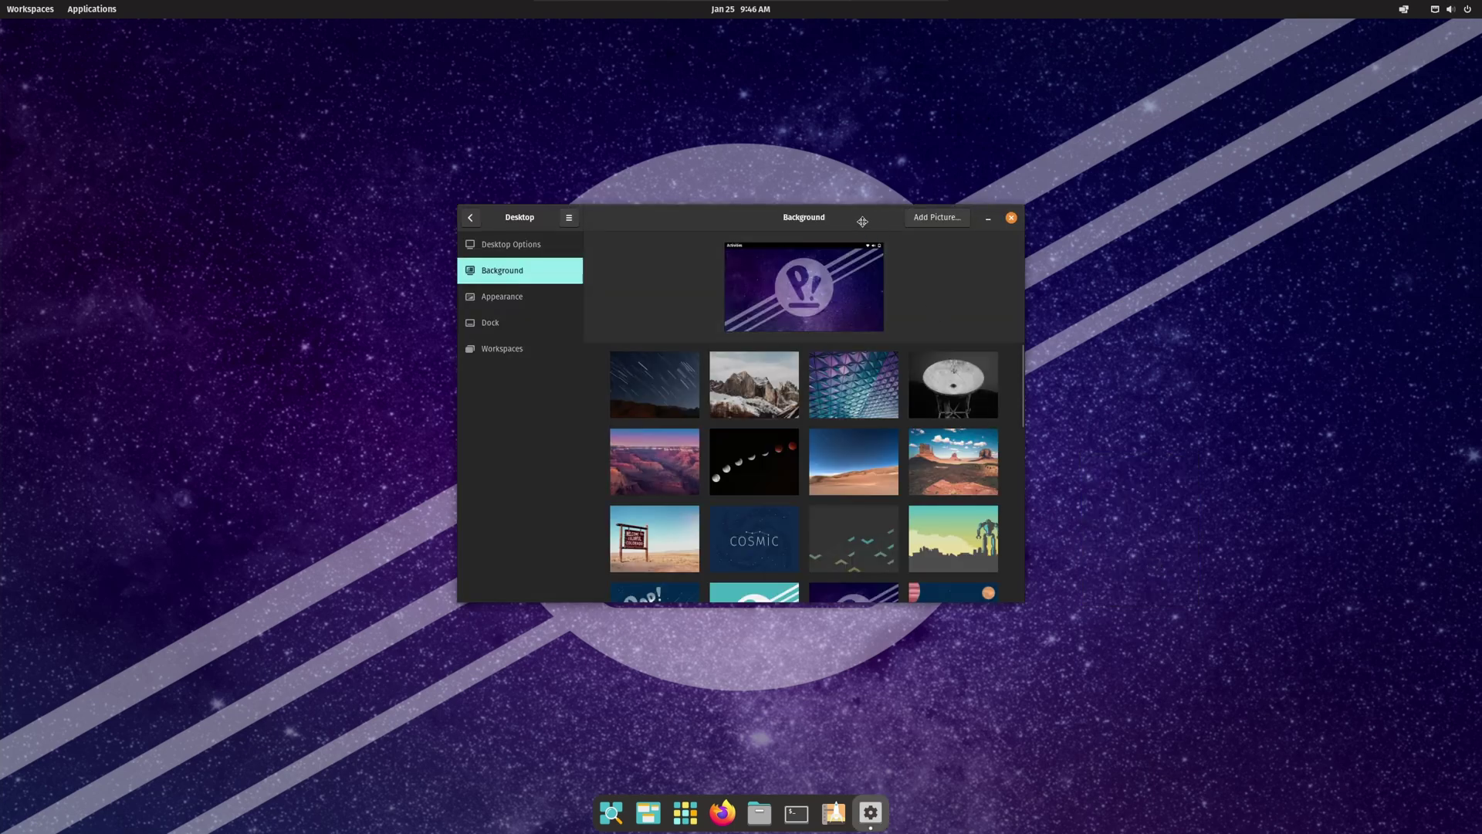
pyautogui.moveTo(863, 221); pyautogui.dragTo(427, 49)
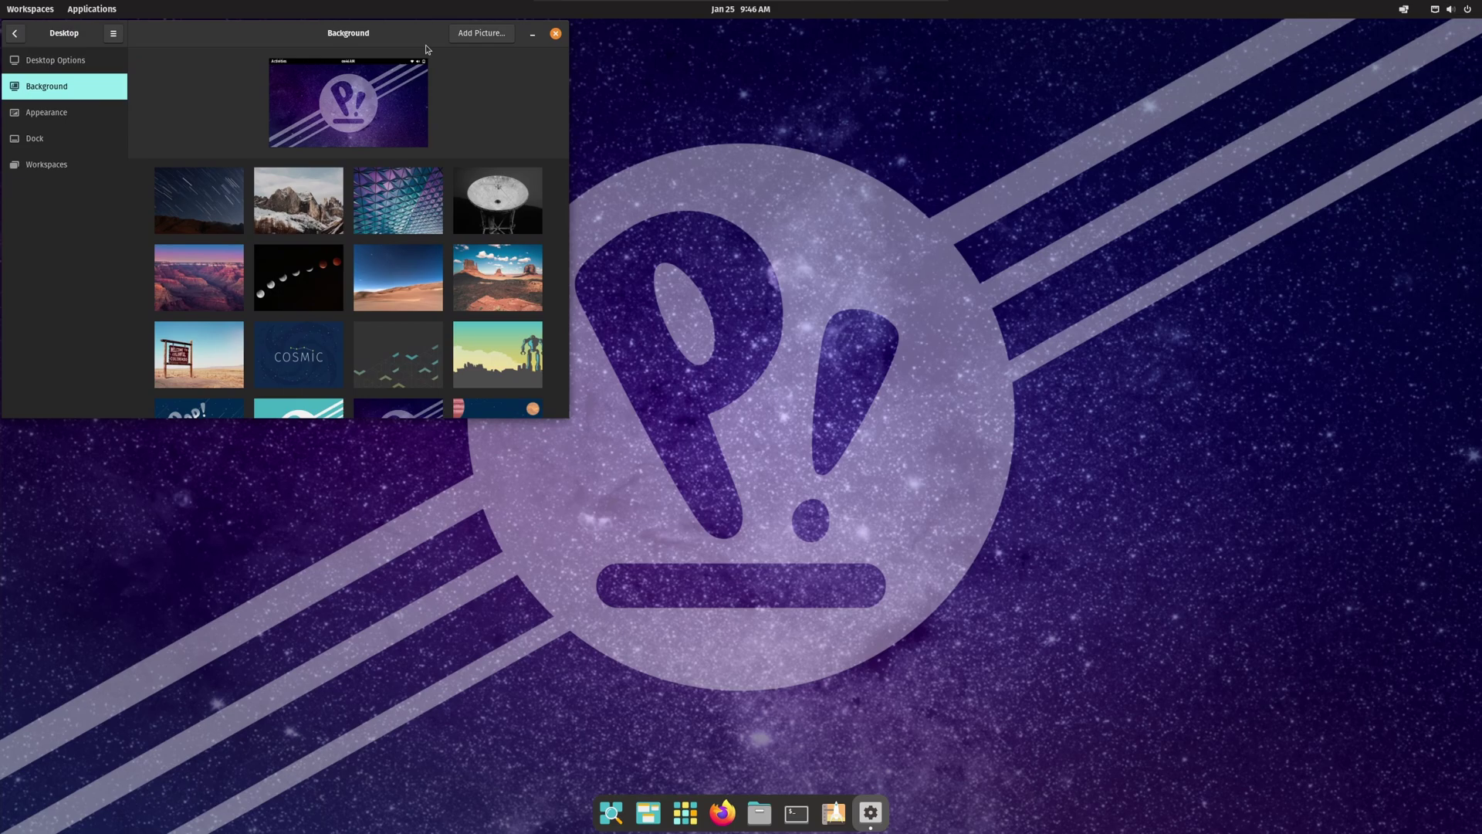
# Step: Preview star trails, mountains, canyon, dunes, COSMIC and other wallpapers, ending on the robot-over-skyline image
pyautogui.click(217, 213)
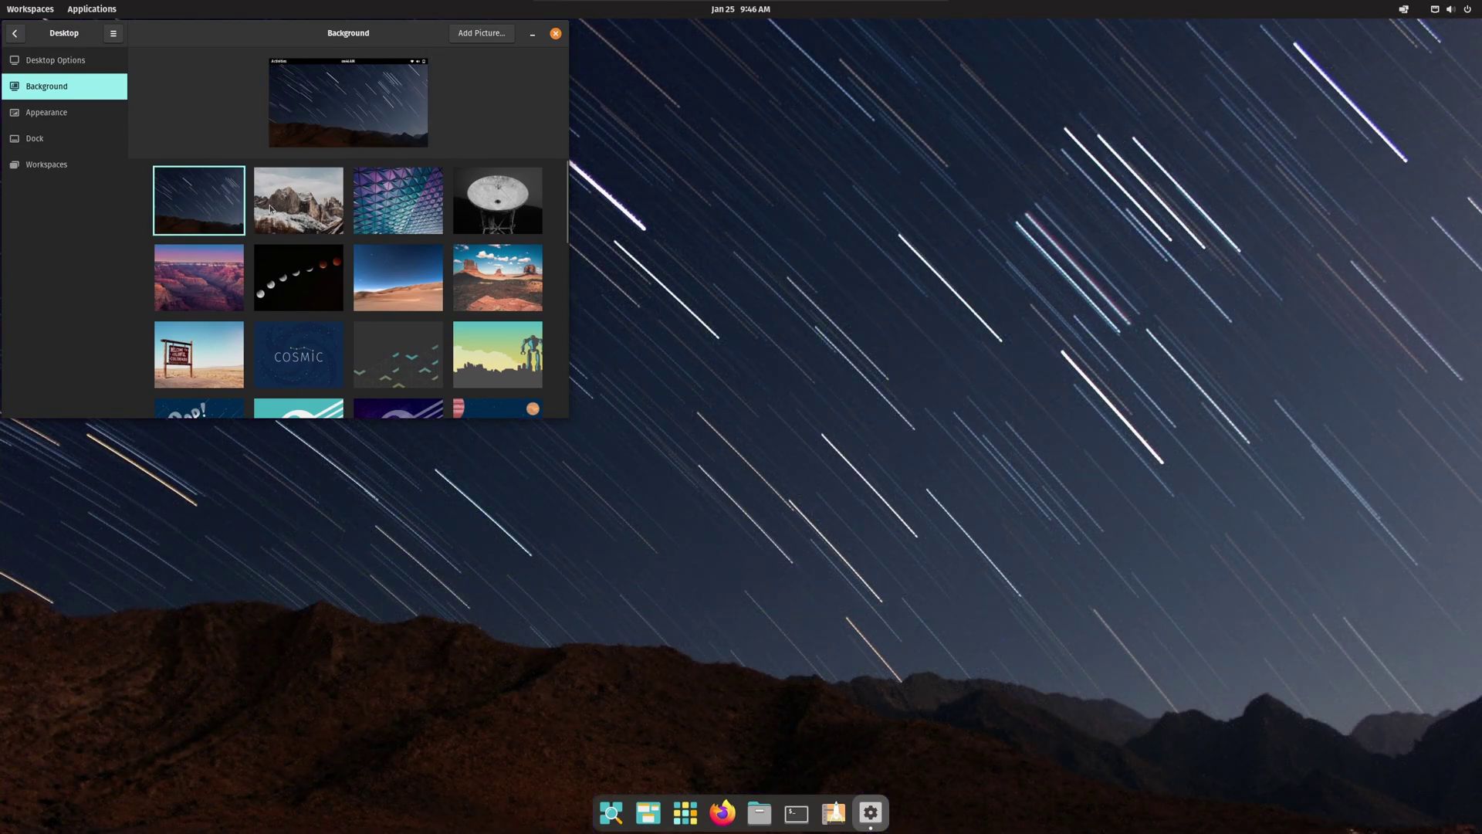
pyautogui.click(279, 208)
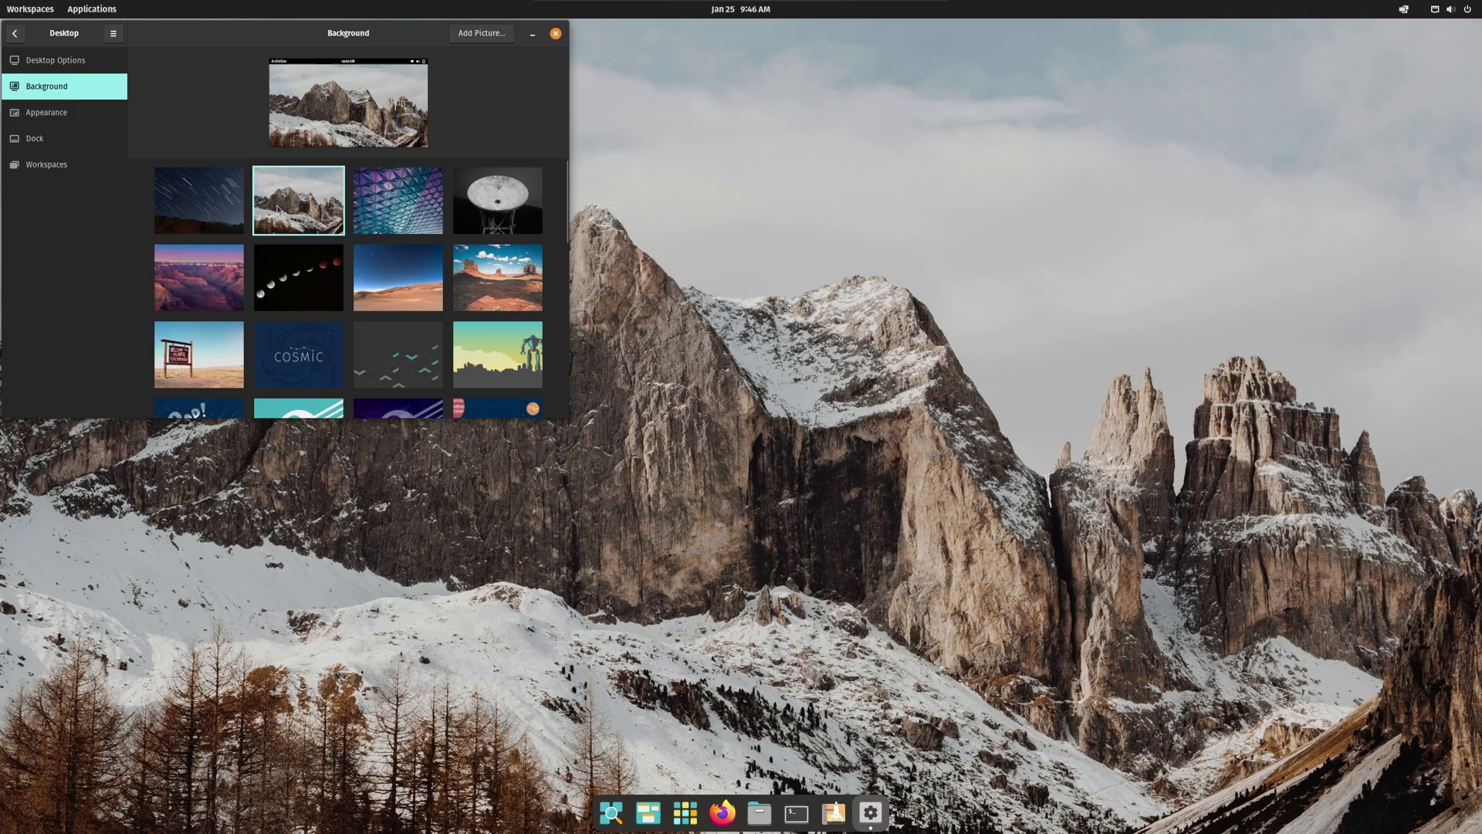
pyautogui.click(373, 203)
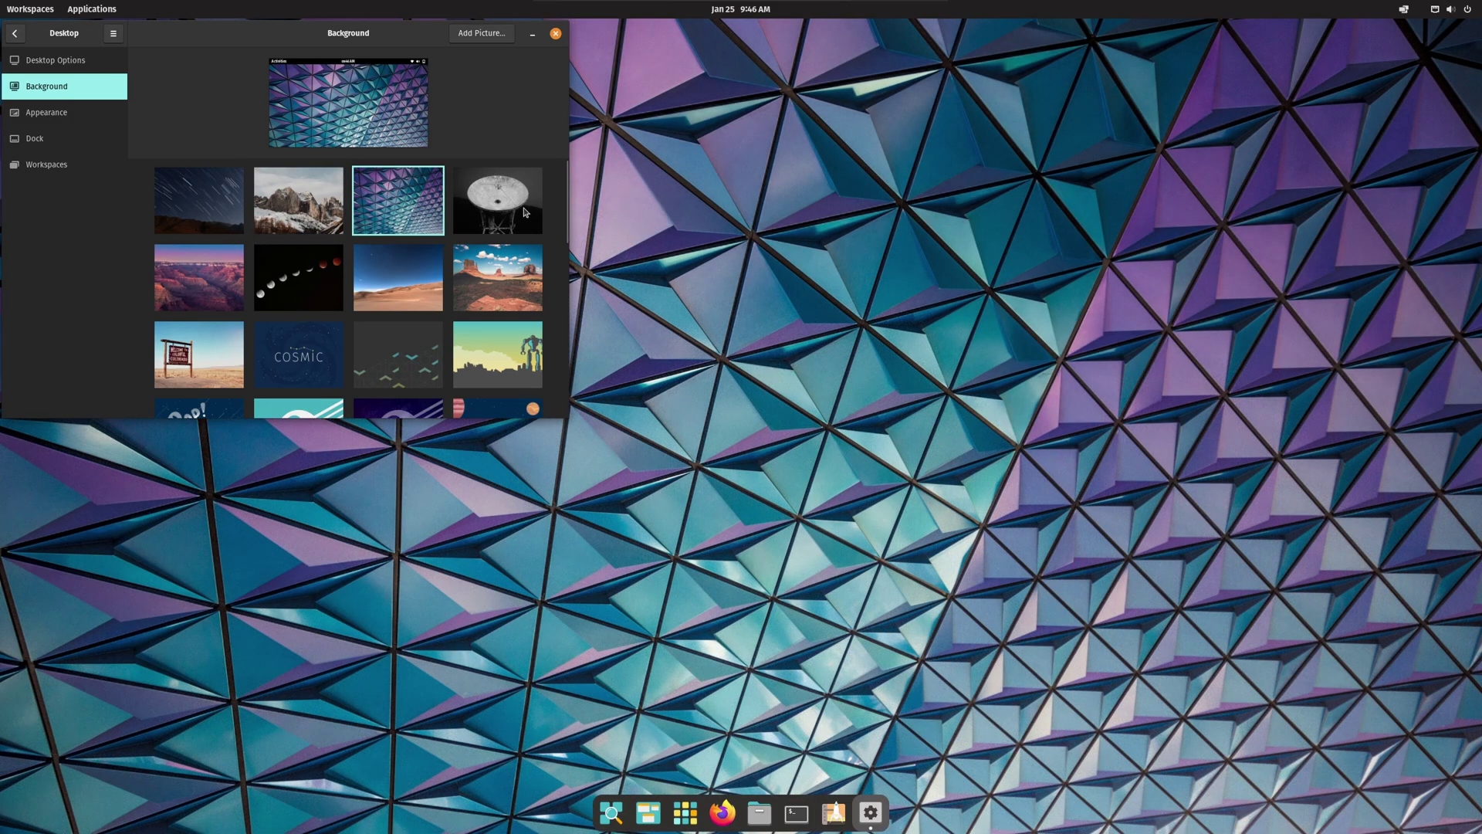
pyautogui.click(524, 212)
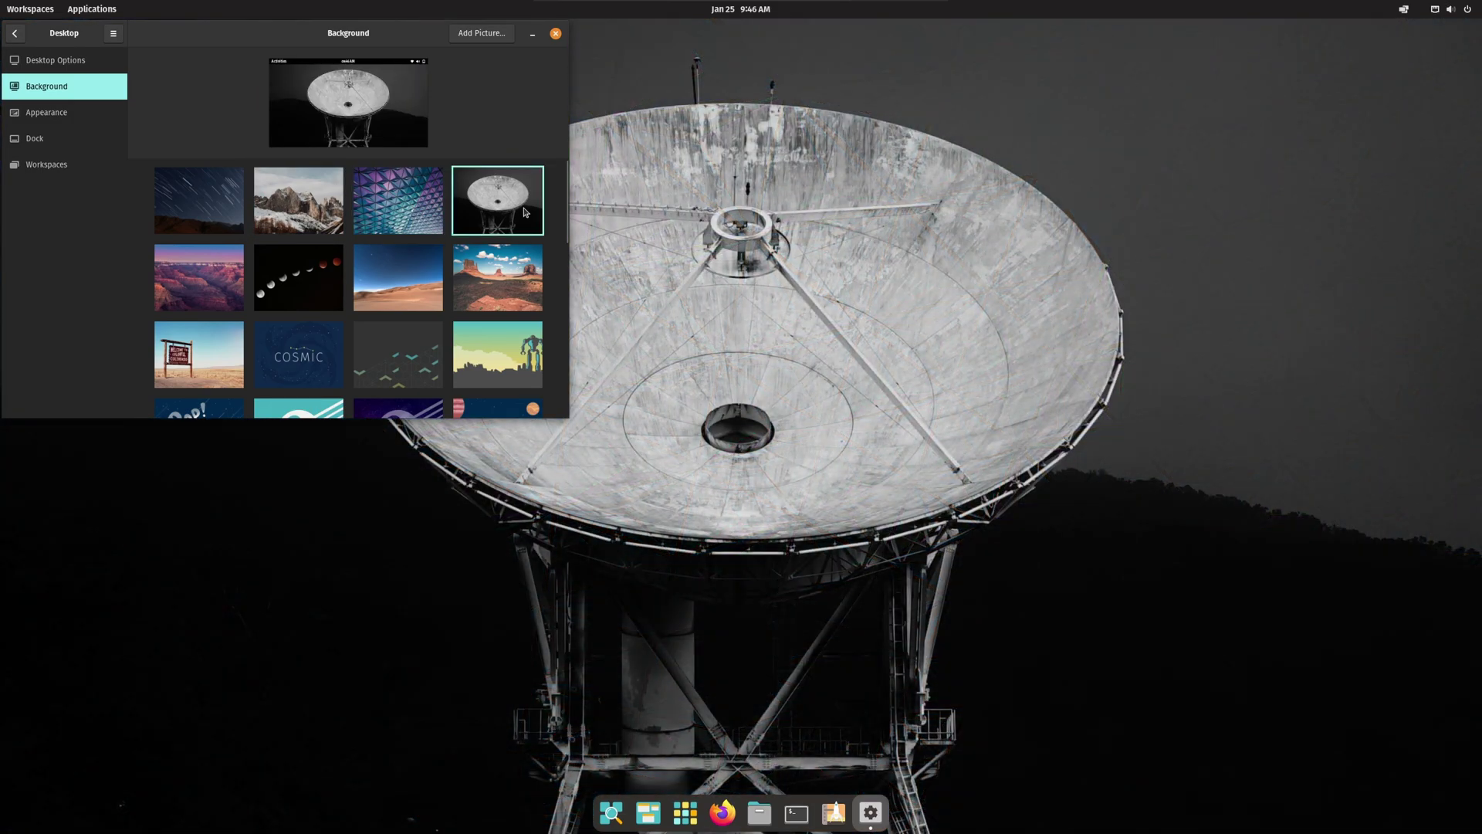
pyautogui.click(191, 300)
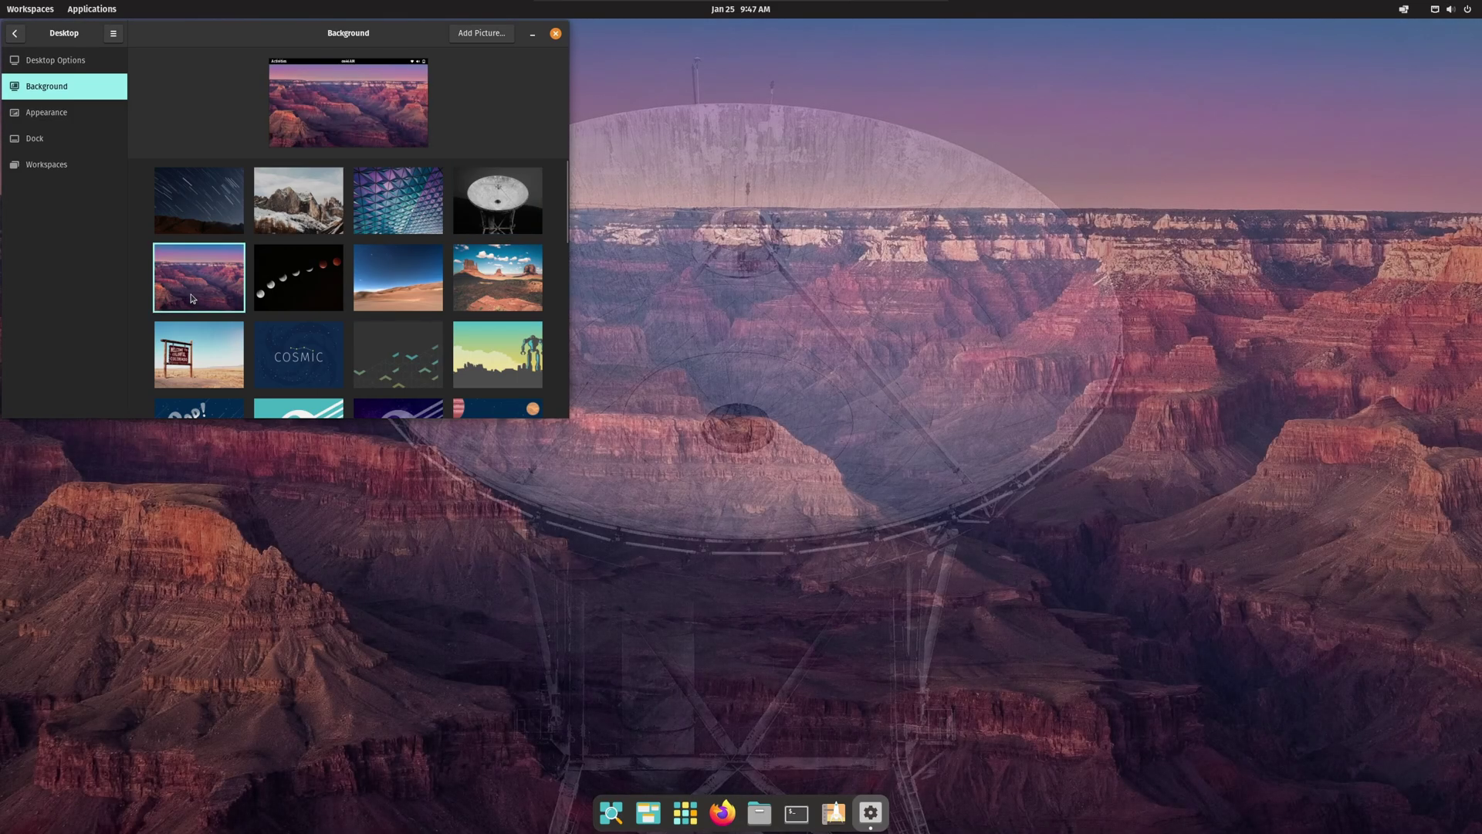
pyautogui.click(301, 292)
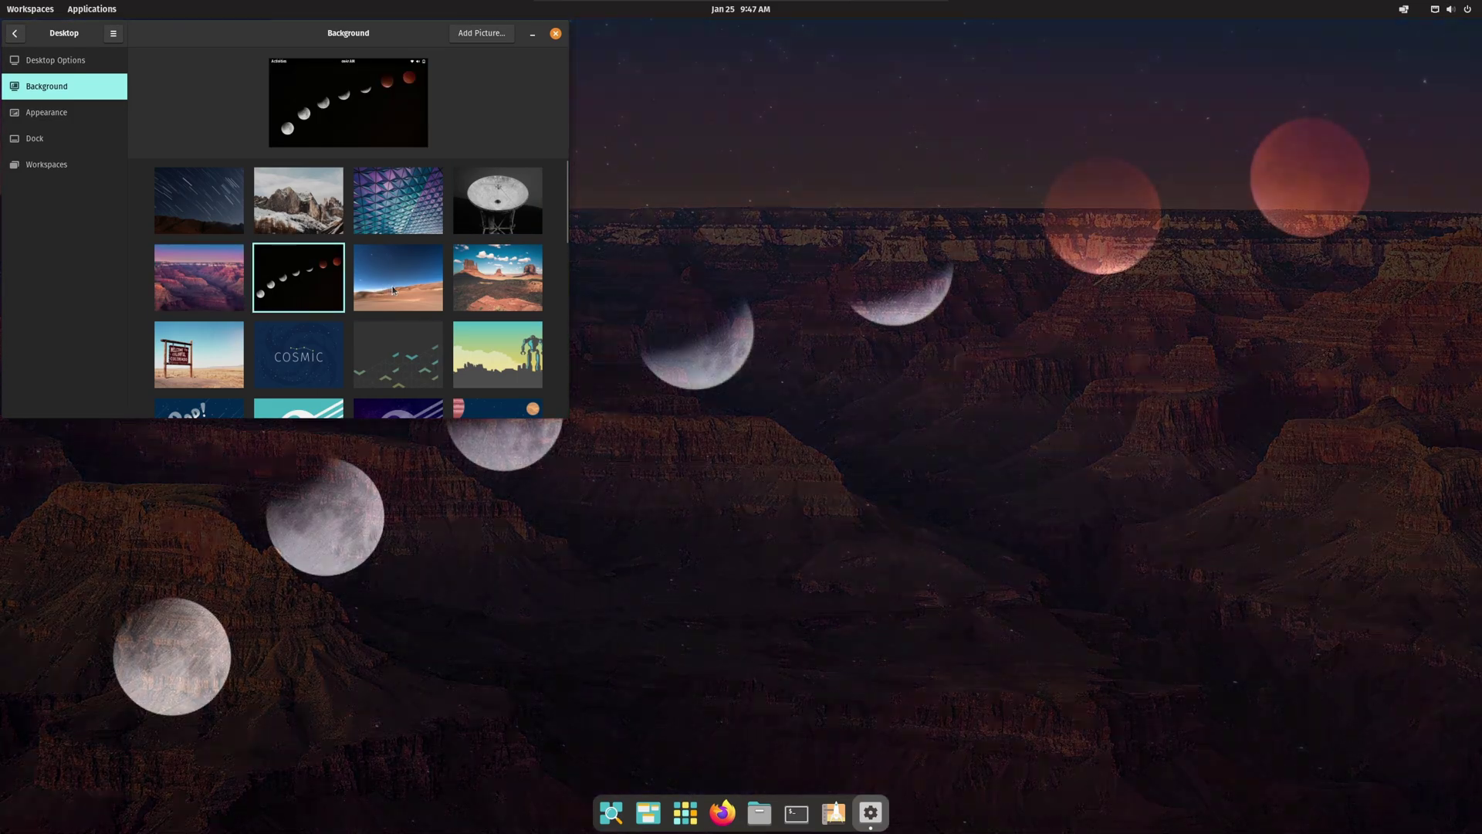
pyautogui.click(395, 290)
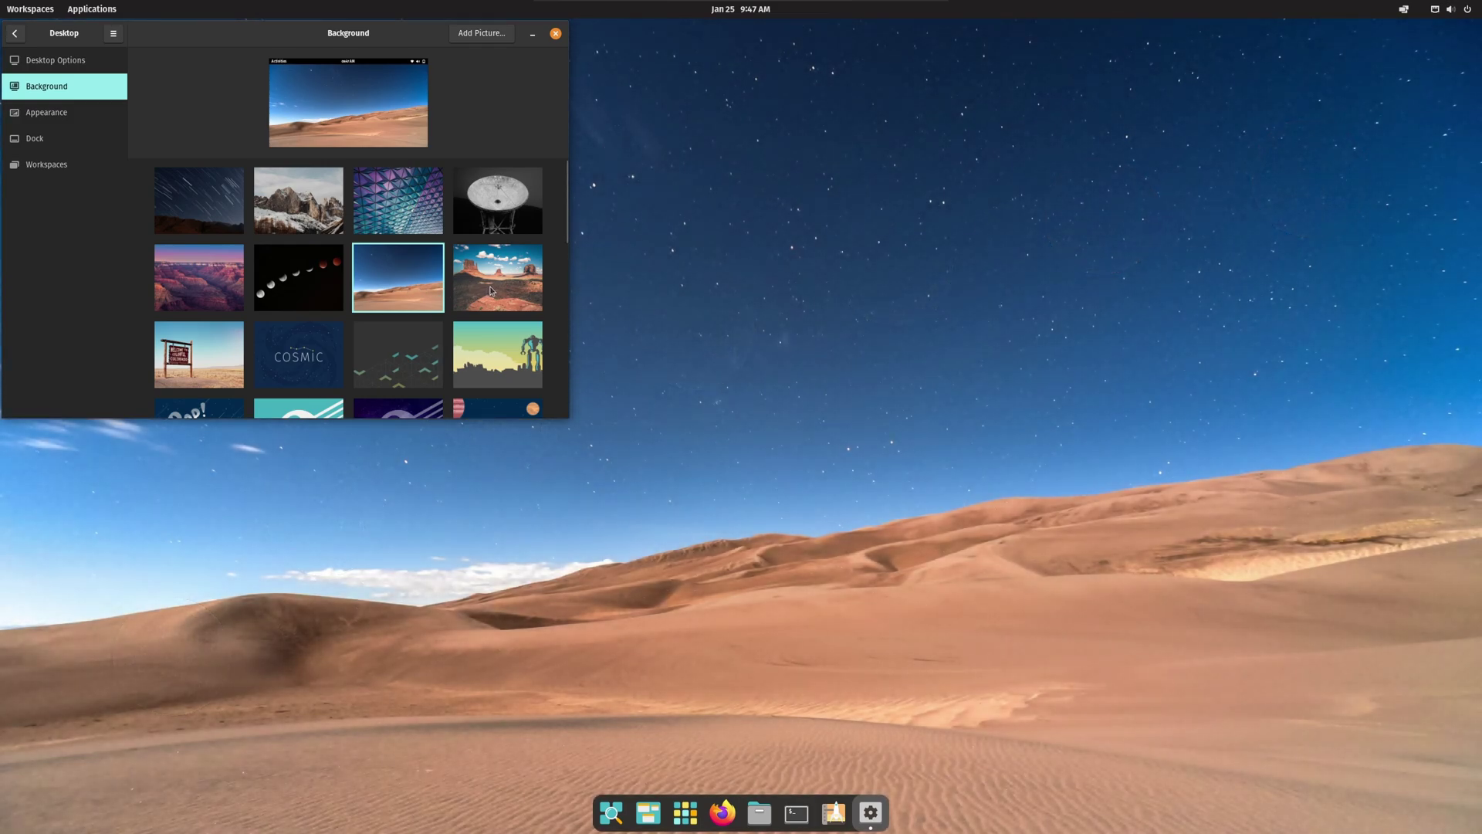
pyautogui.click(491, 291)
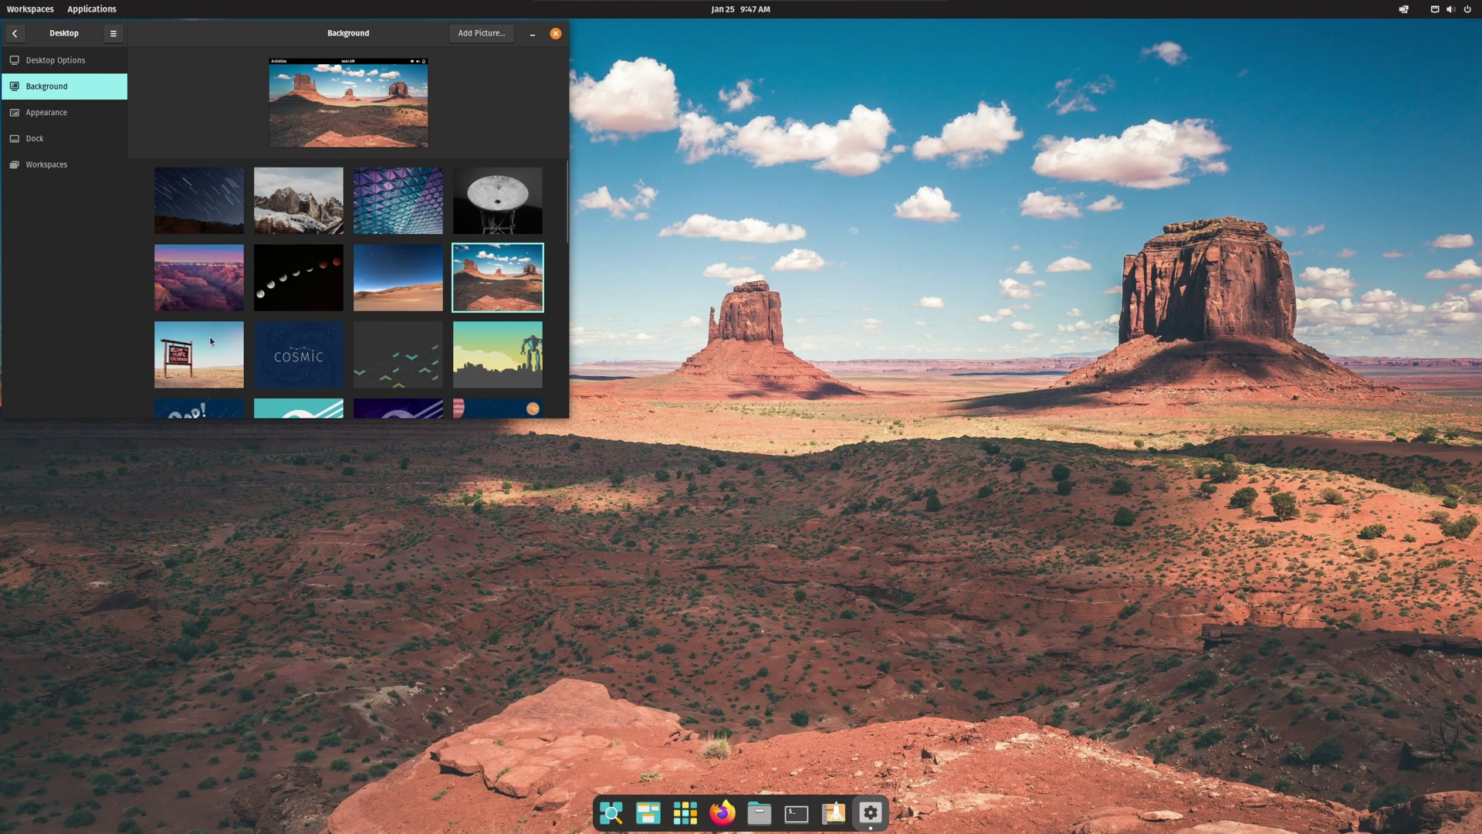
pyautogui.click(205, 356)
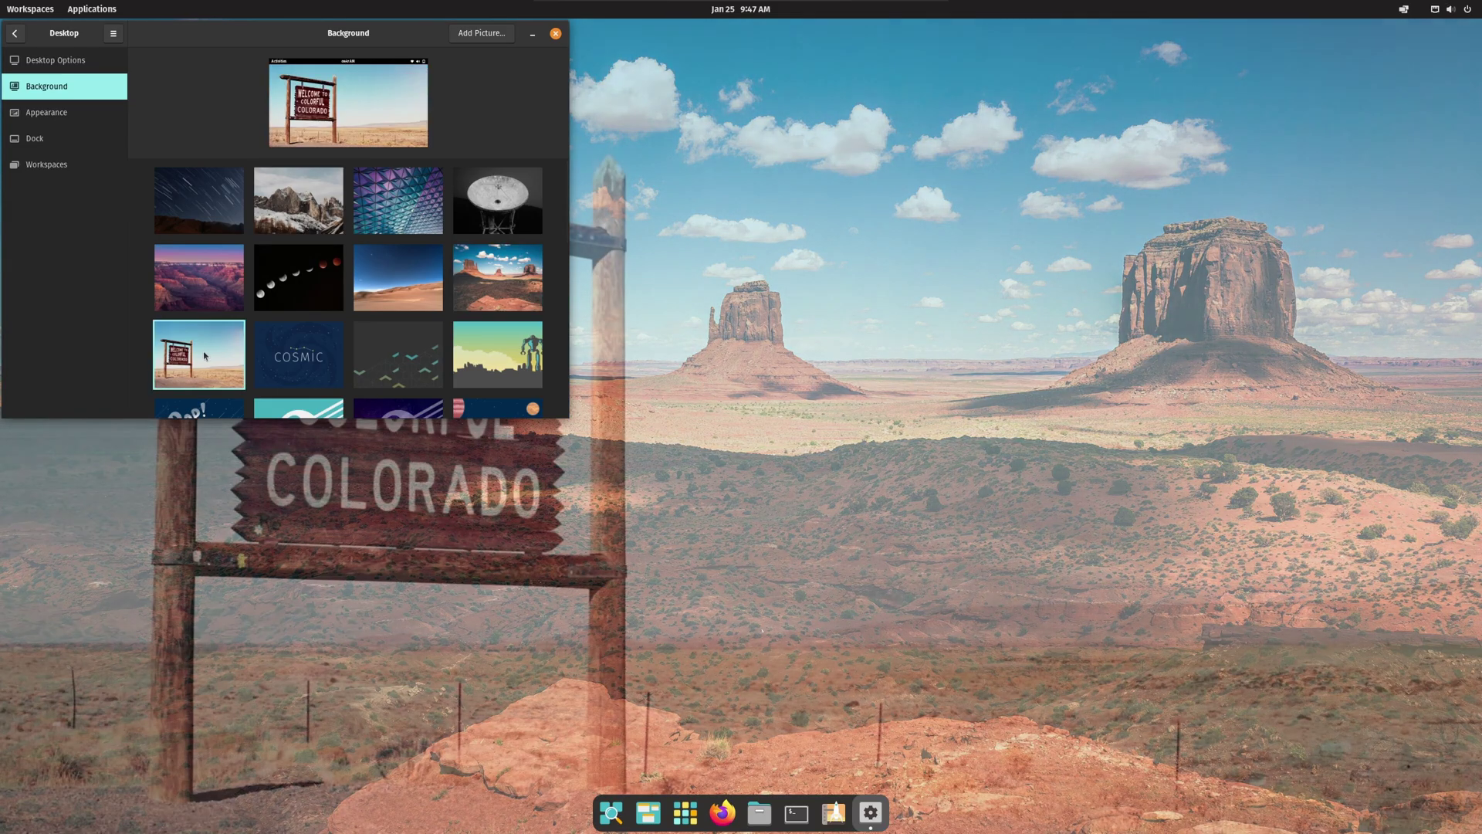
pyautogui.click(286, 352)
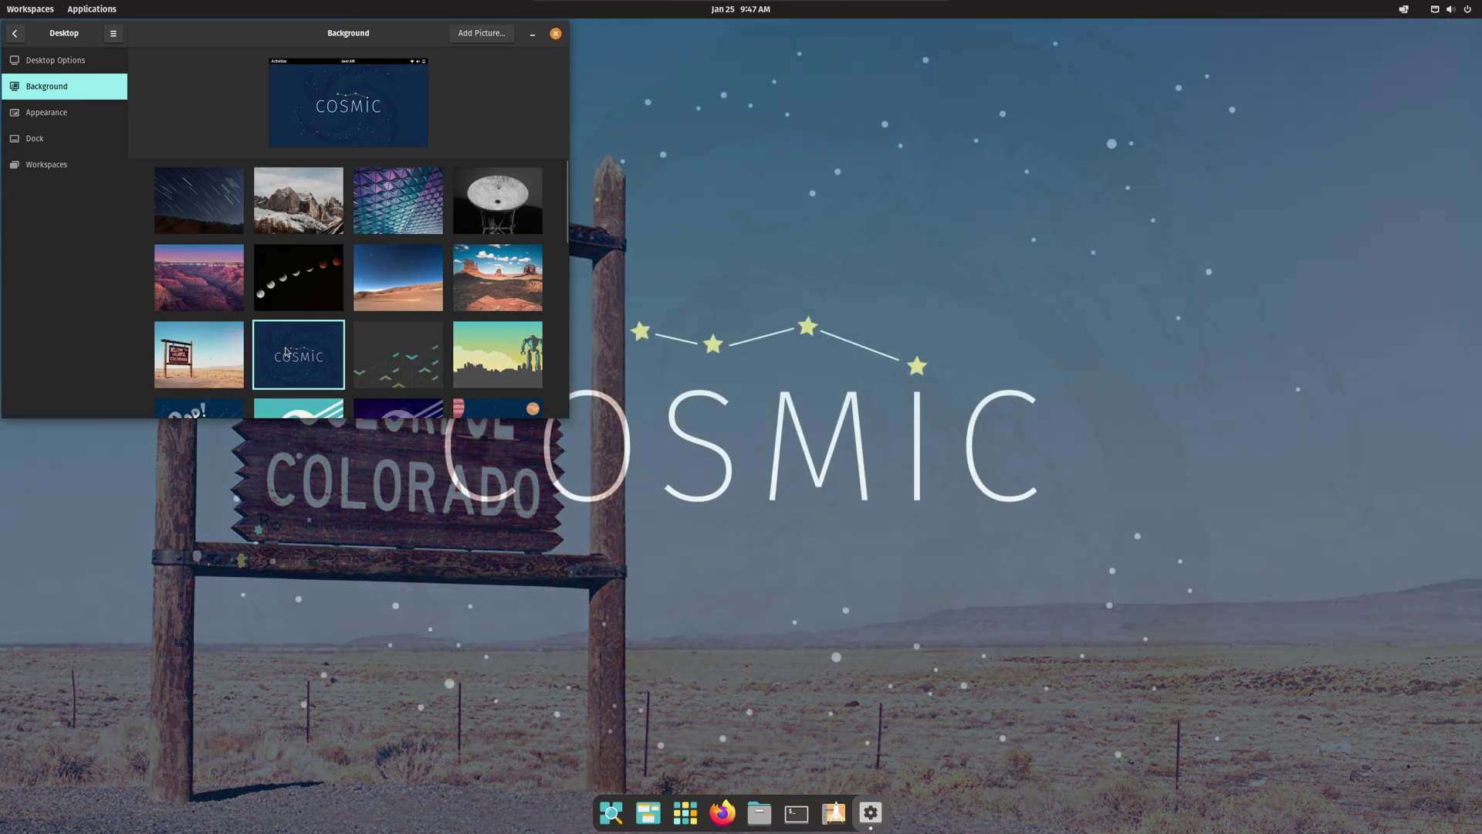
pyautogui.click(195, 358)
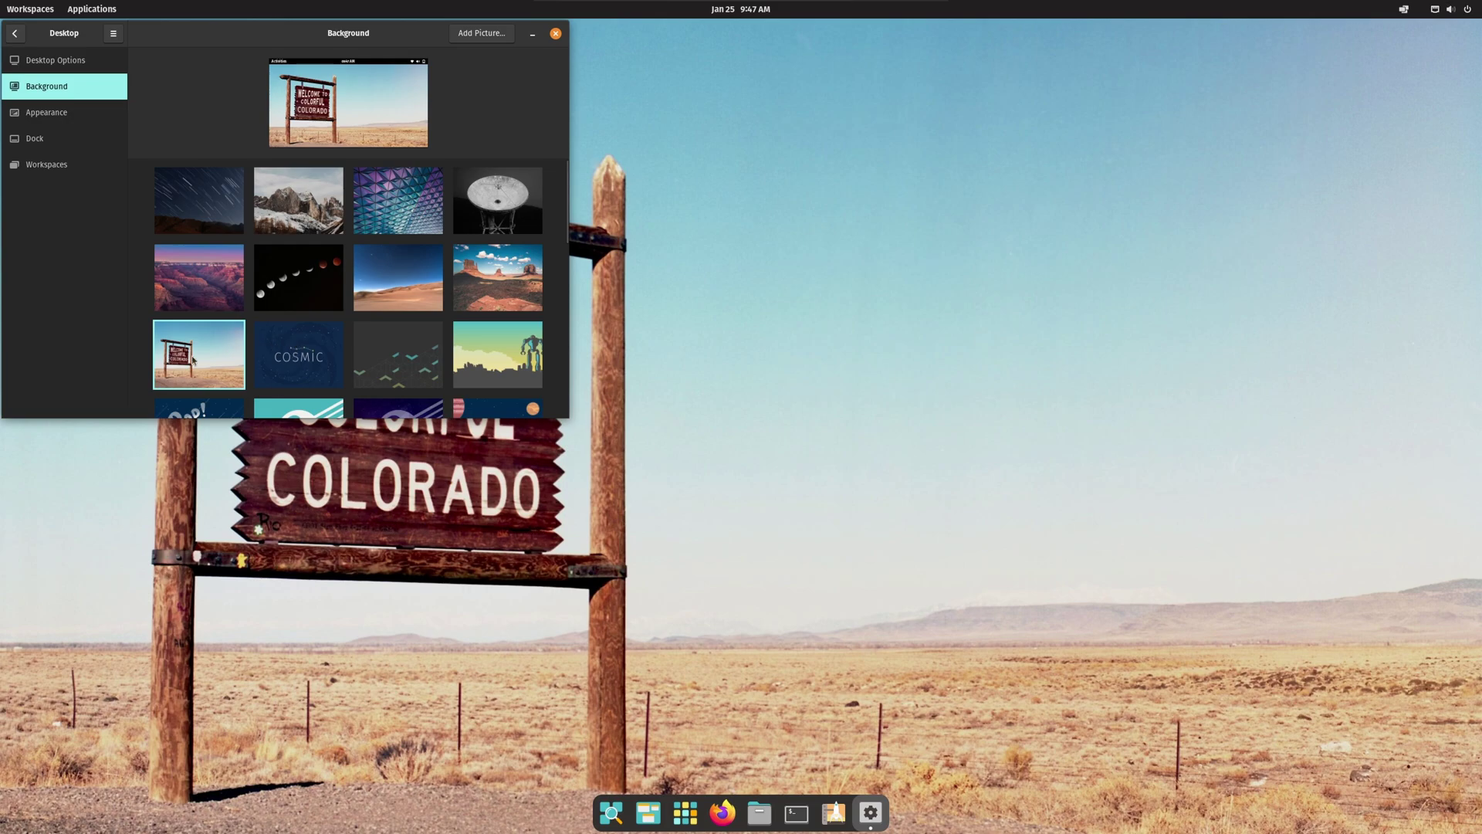
pyautogui.click(308, 363)
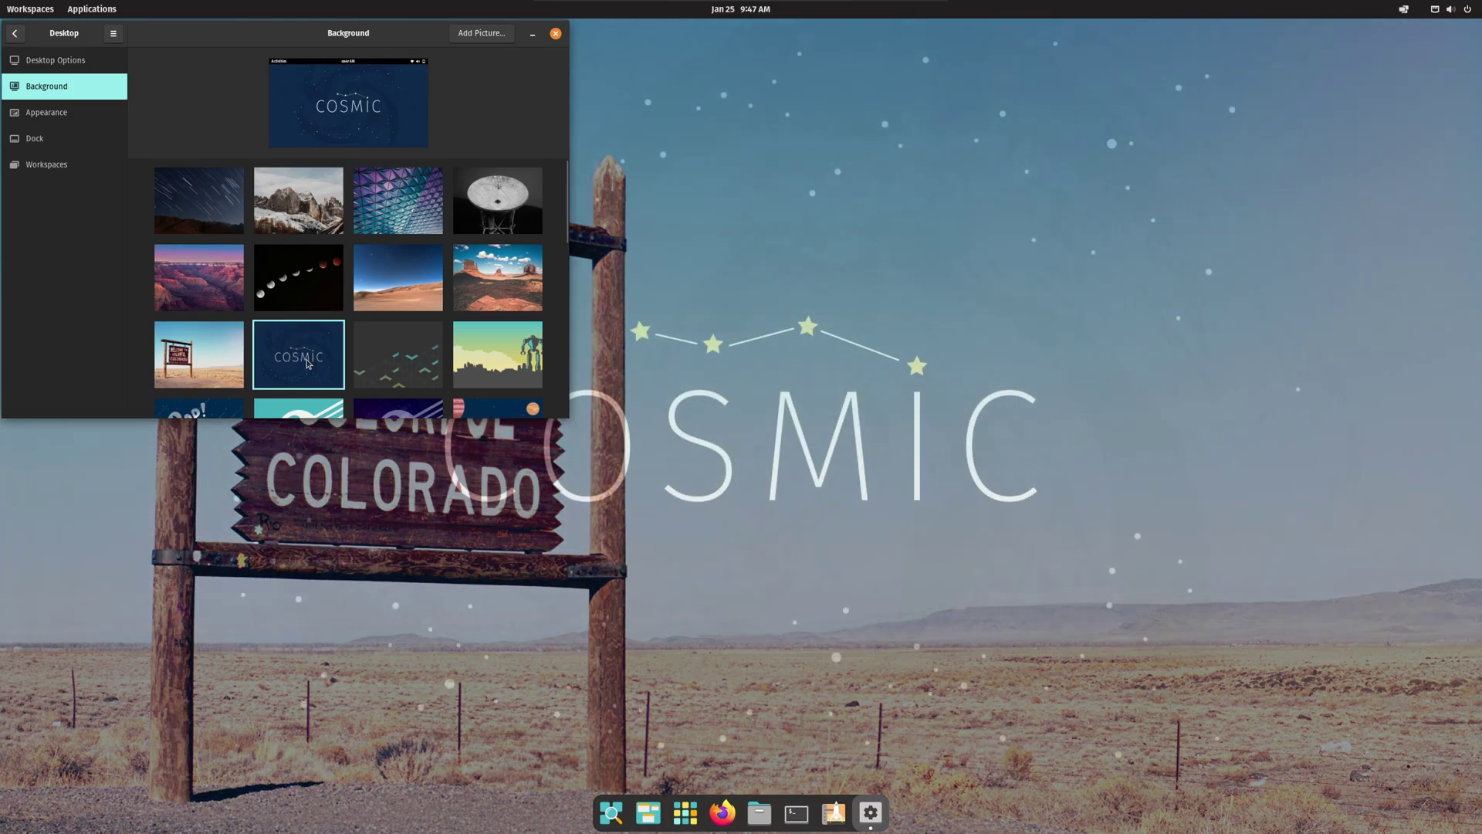
pyautogui.click(391, 367)
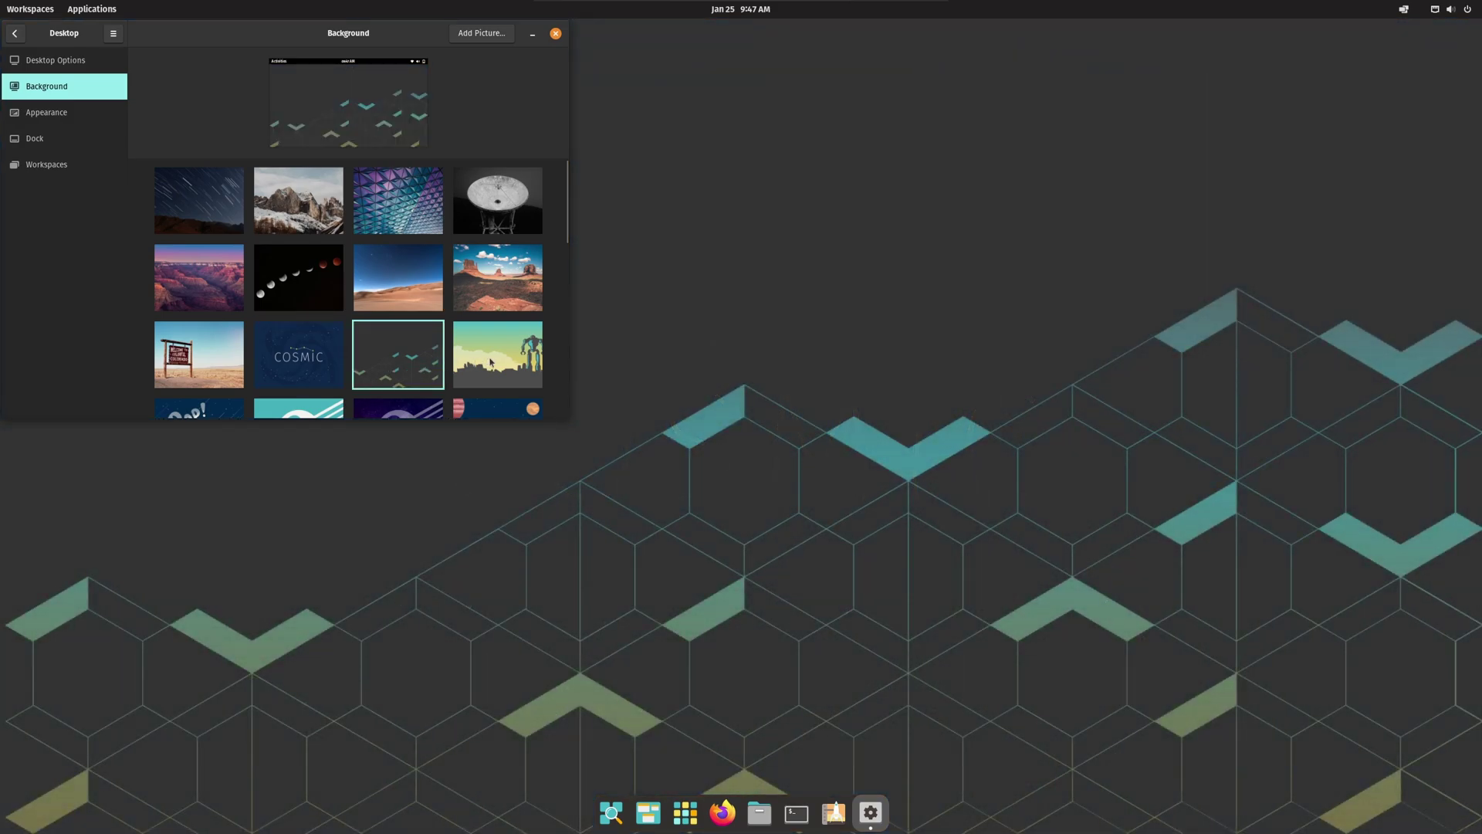
pyautogui.click(491, 361)
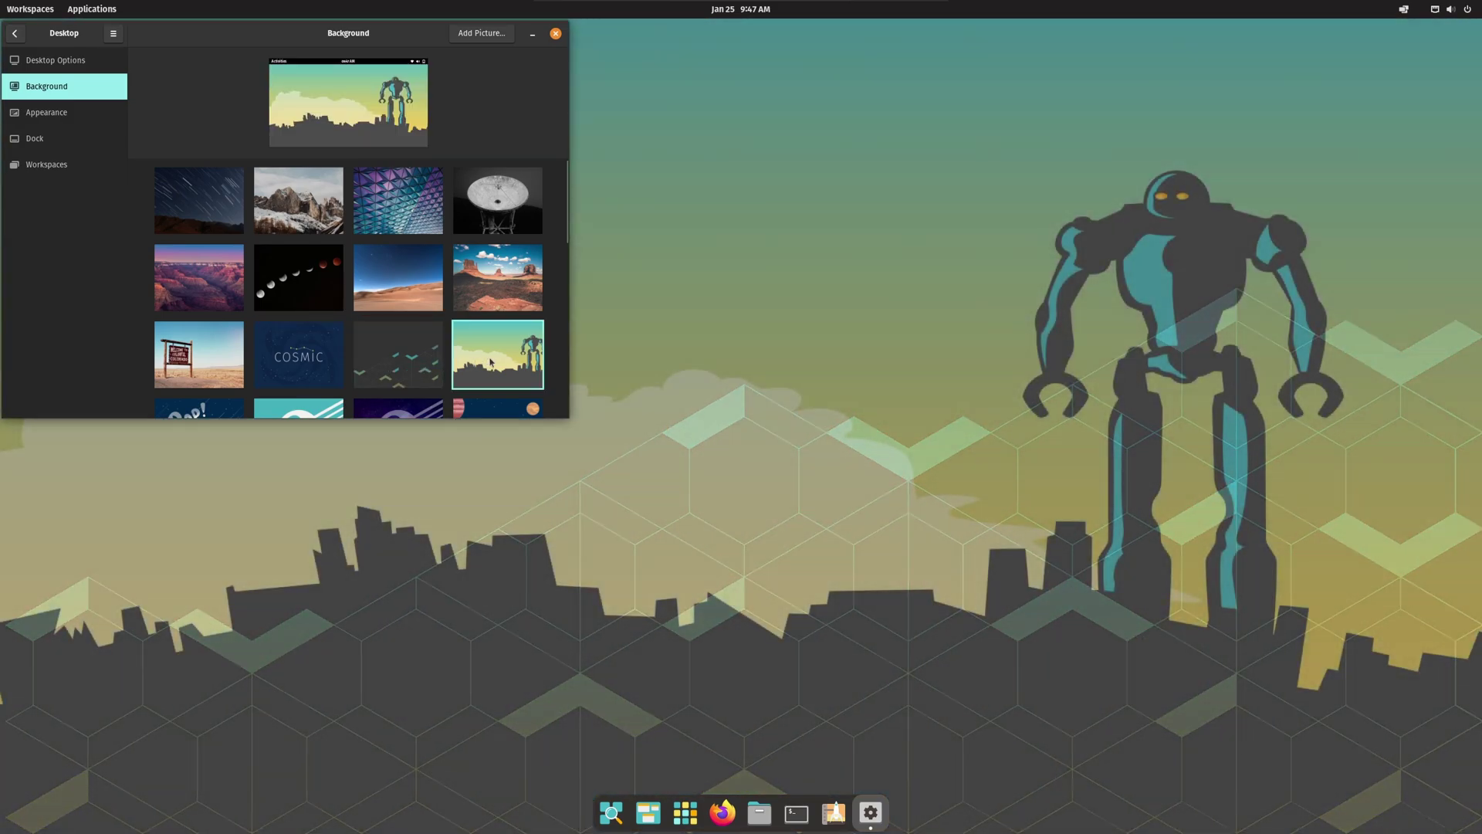
# Step: Try the Pop! moon, Pop! logos, planets and both Unleash Your Potential artworks as wallpaper
pyautogui.scroll(-5, 494, 361)
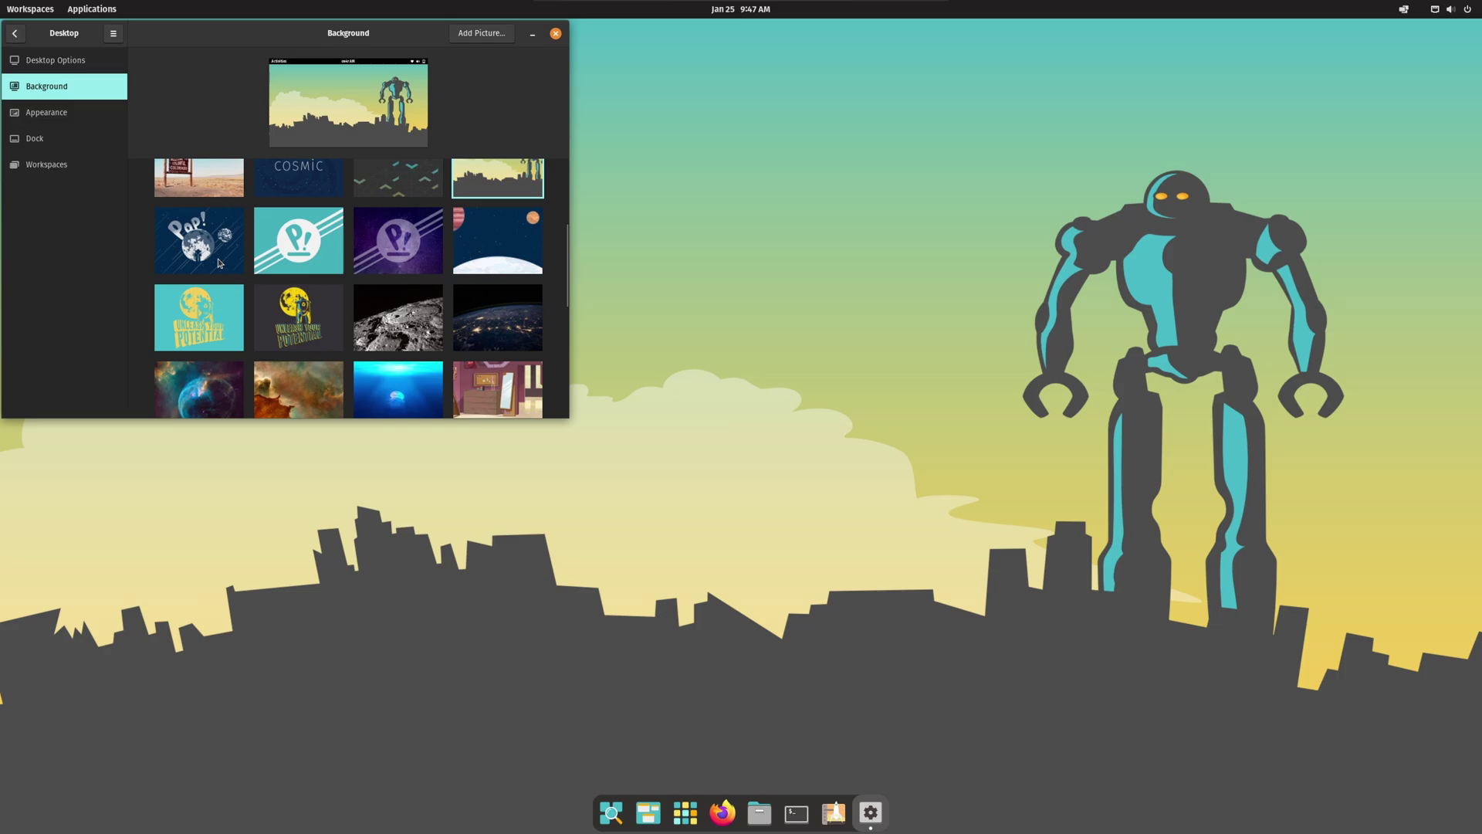
pyautogui.click(219, 261)
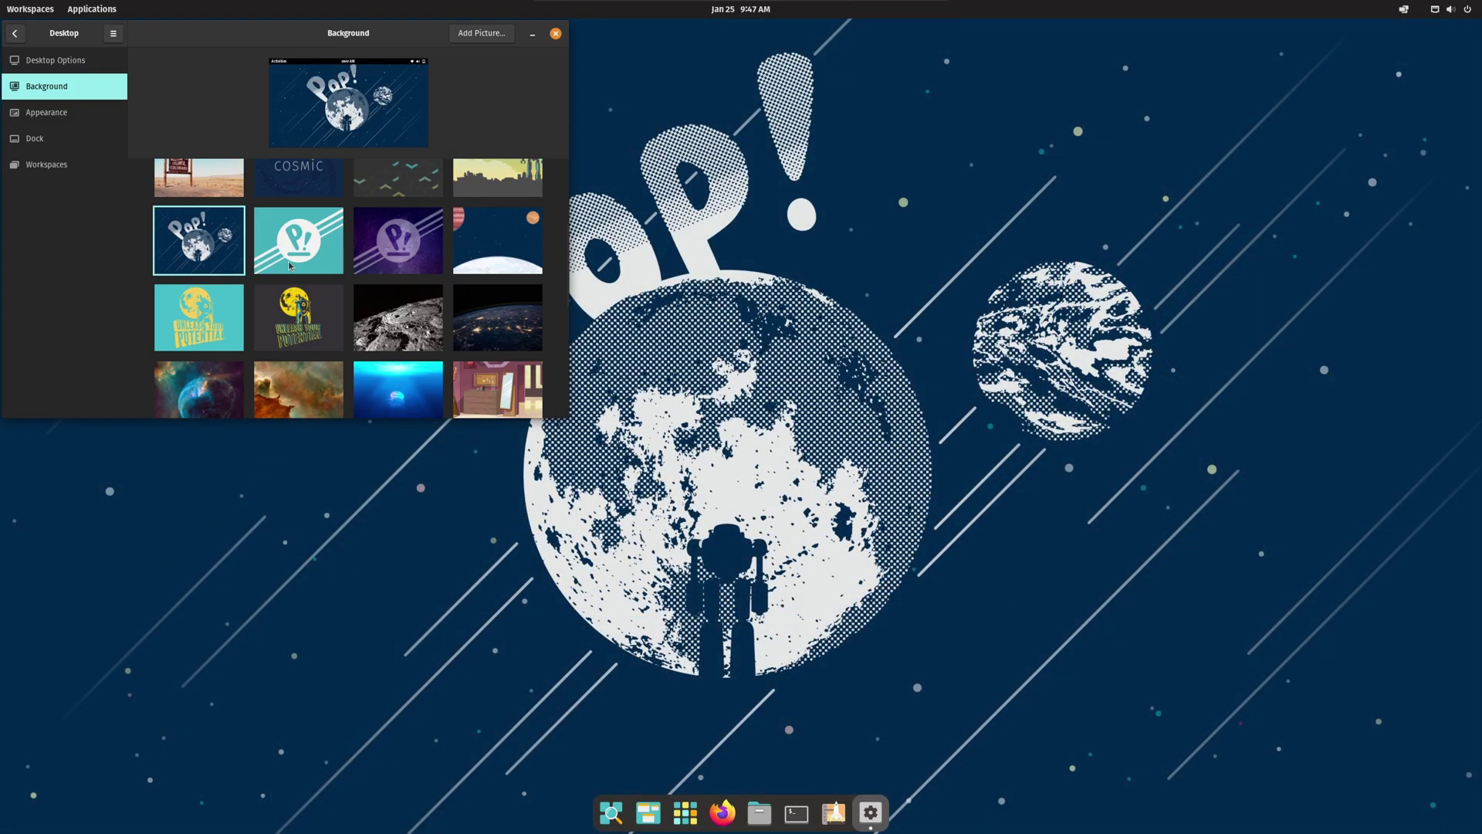
pyautogui.click(290, 265)
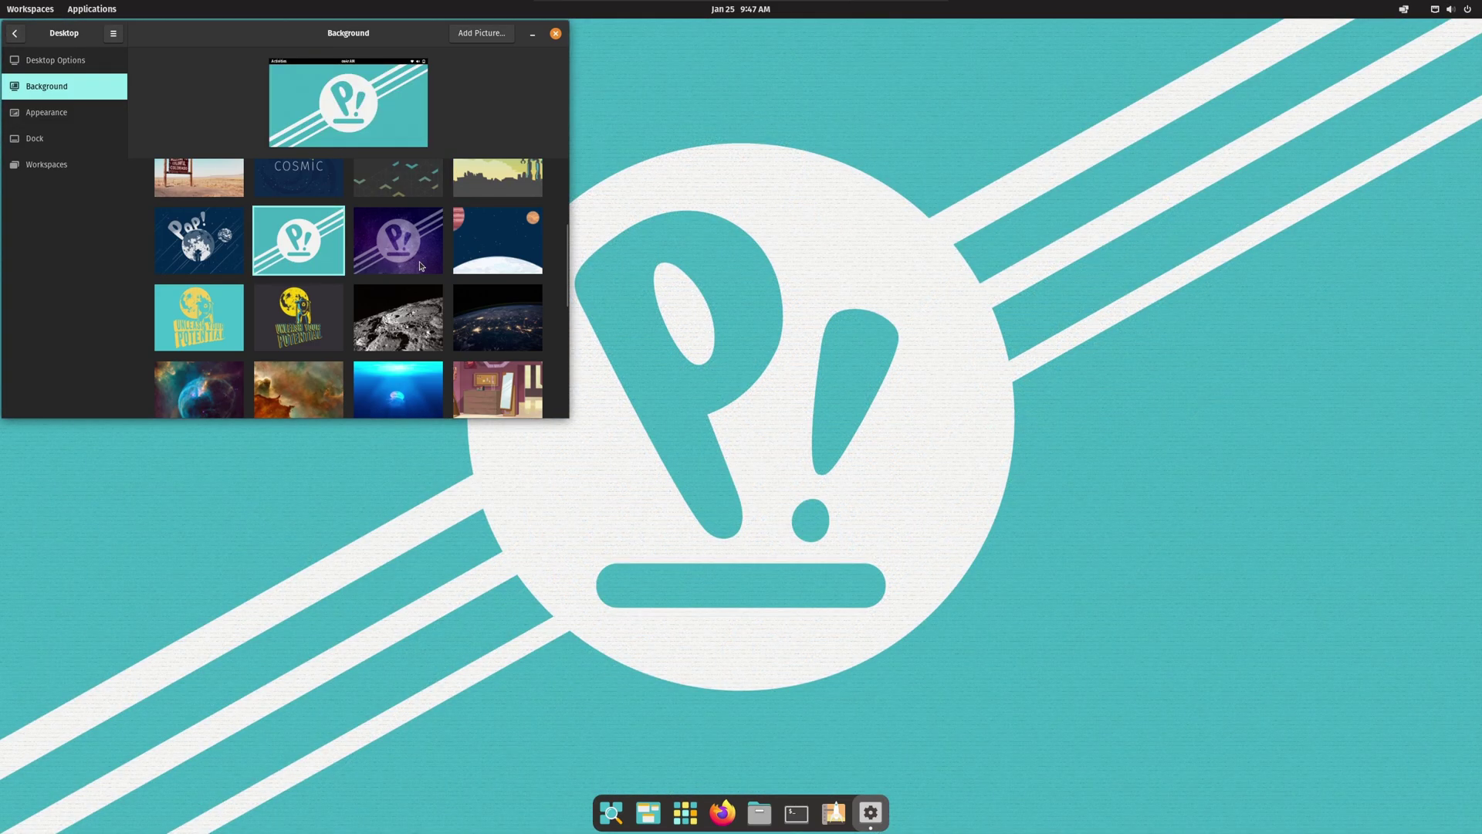
pyautogui.click(421, 266)
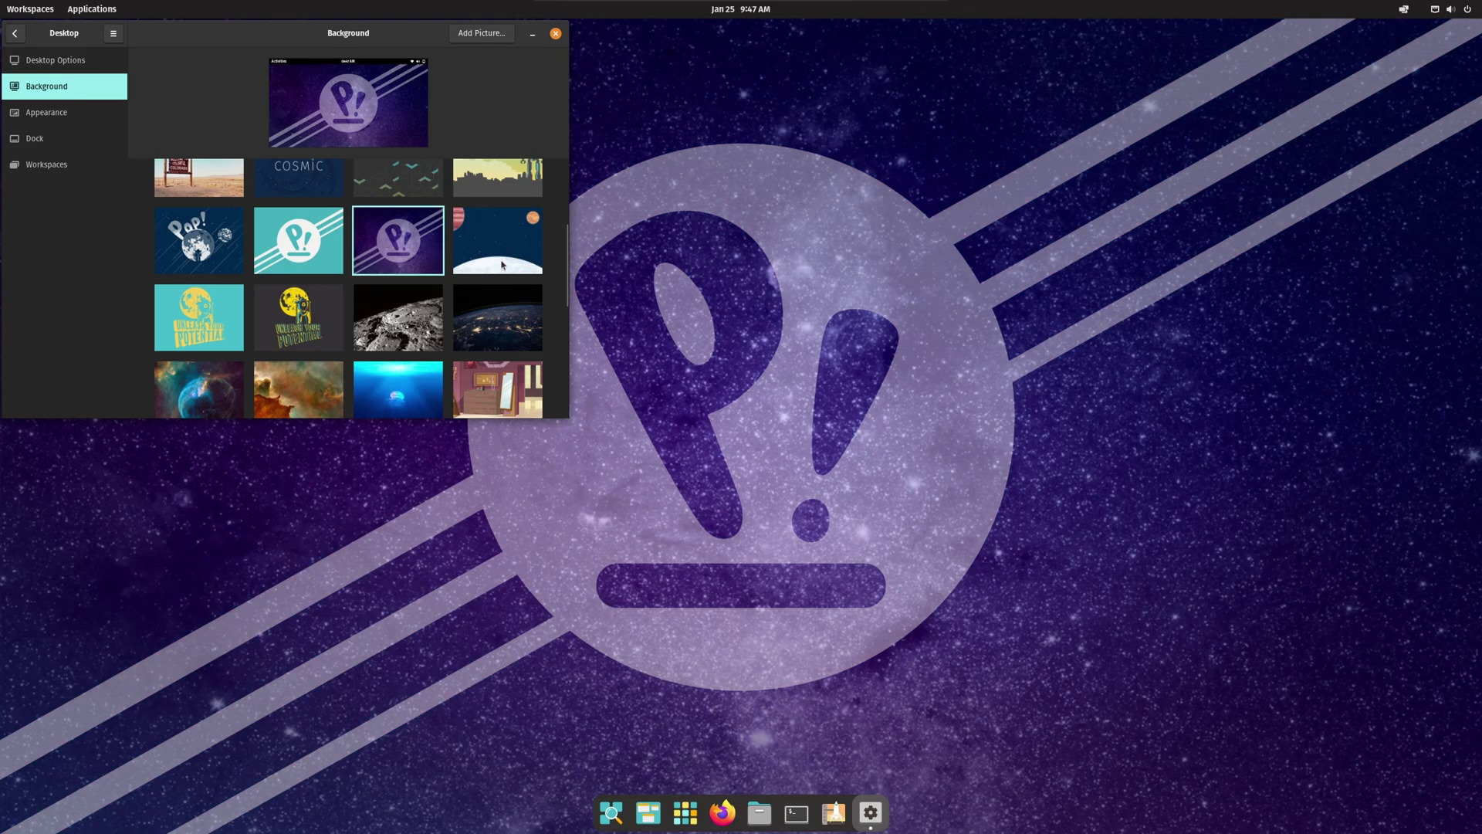
pyautogui.click(502, 264)
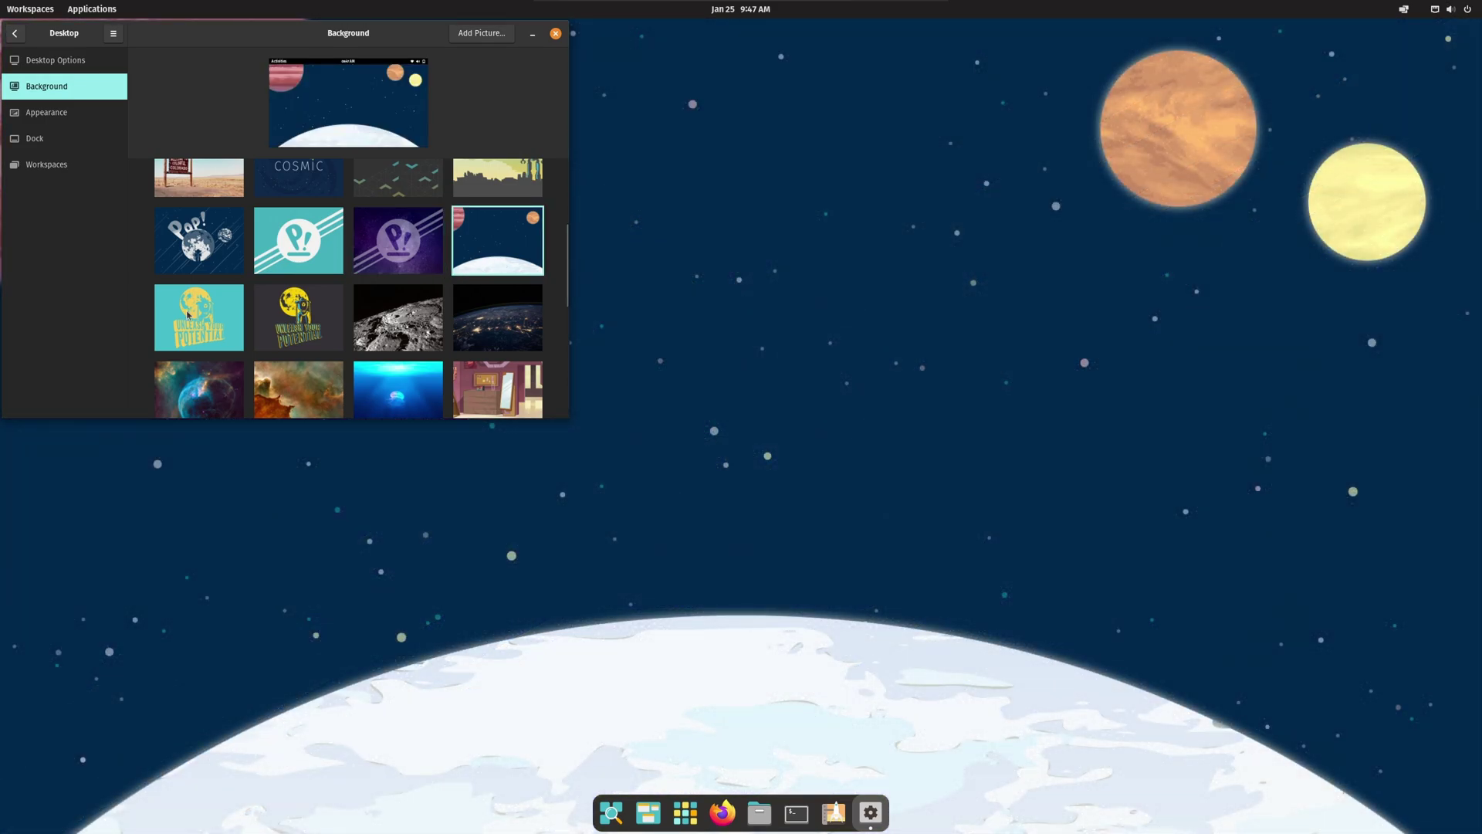
pyautogui.click(185, 315)
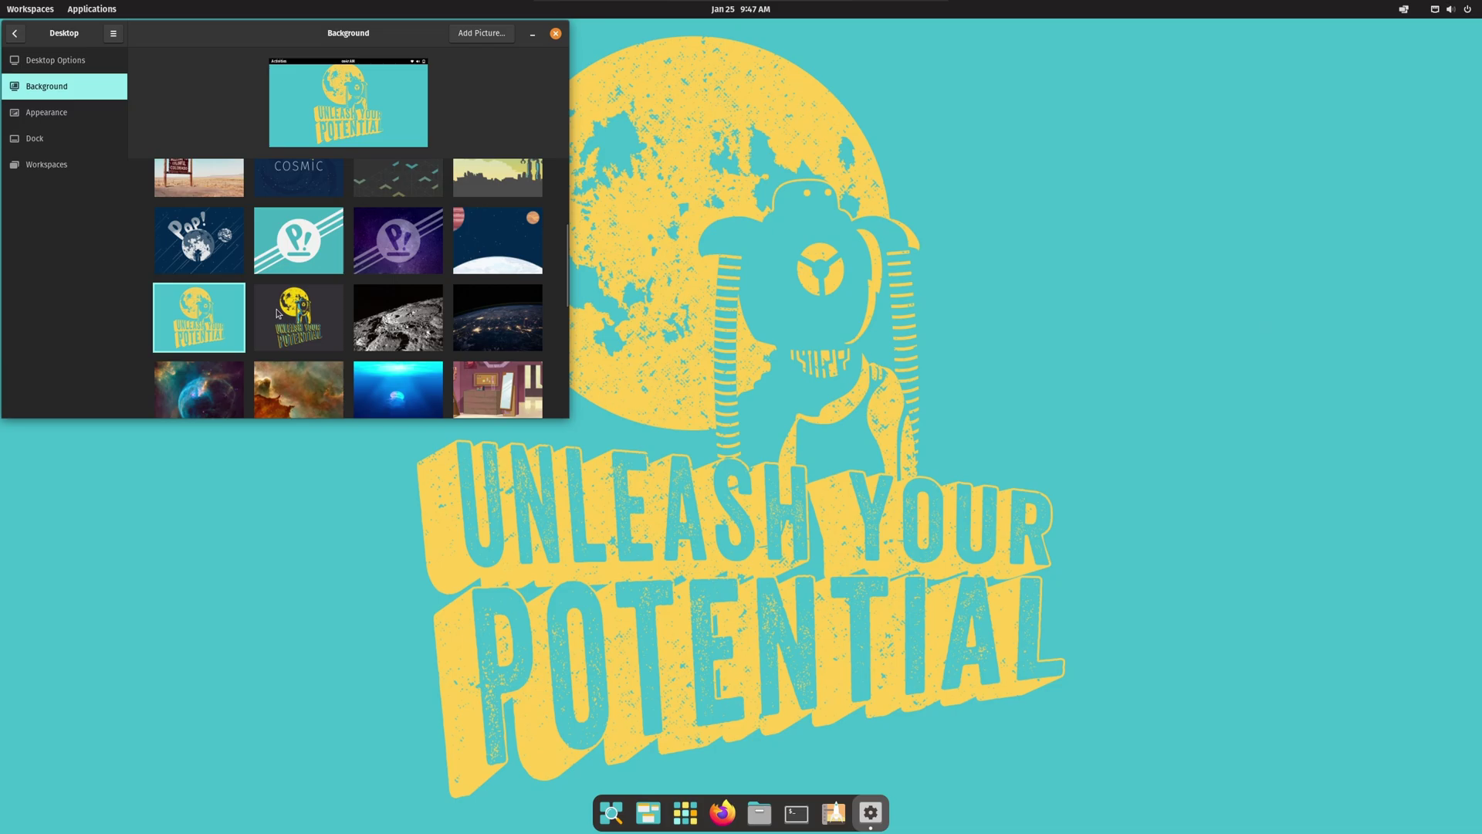
pyautogui.click(279, 313)
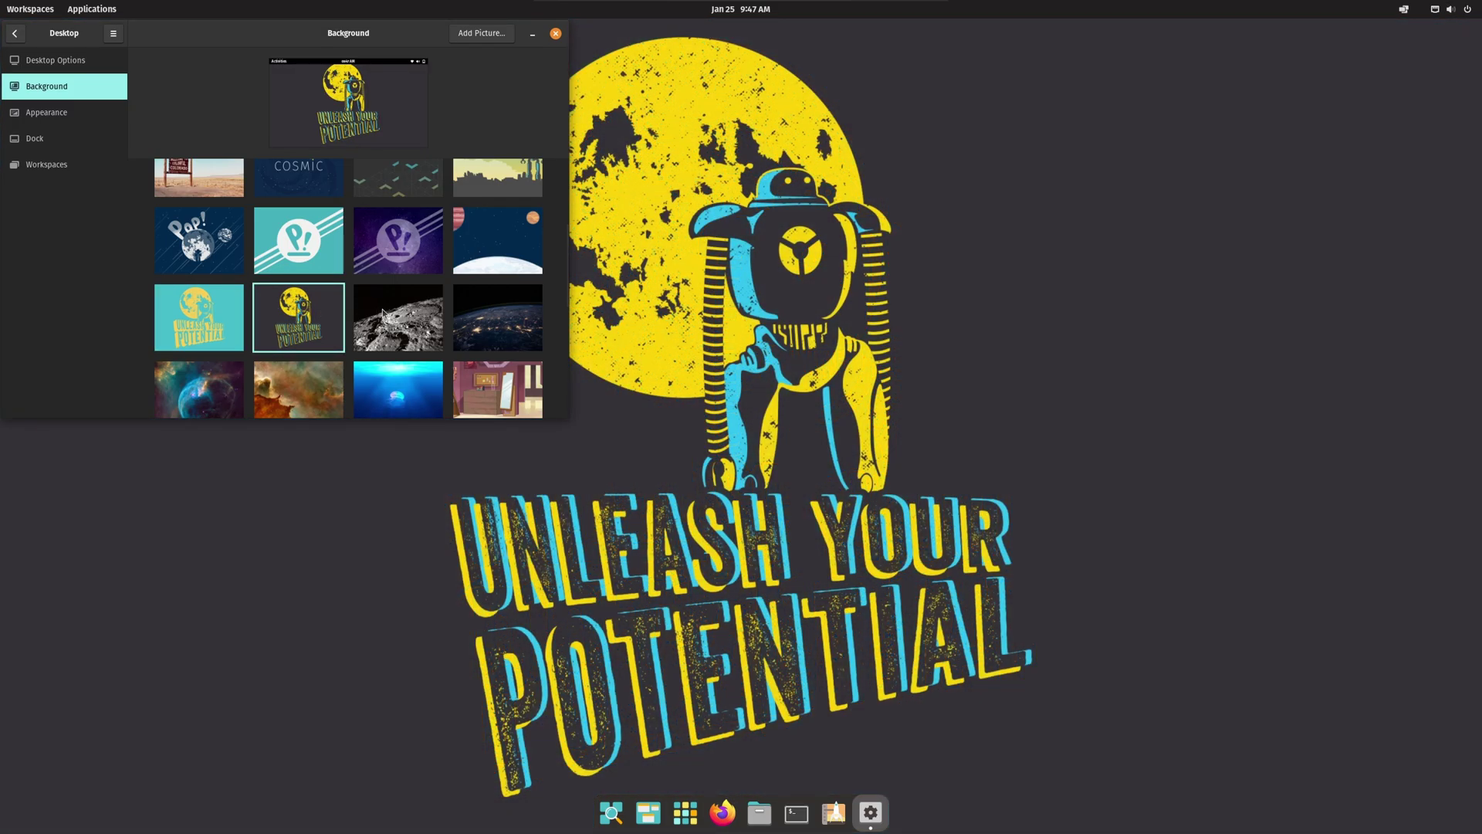
# Step: Preview lunar crater, Earth at night, nebula, jellyfish, forest, space arcade and teal tiles wallpapers
pyautogui.click(383, 312)
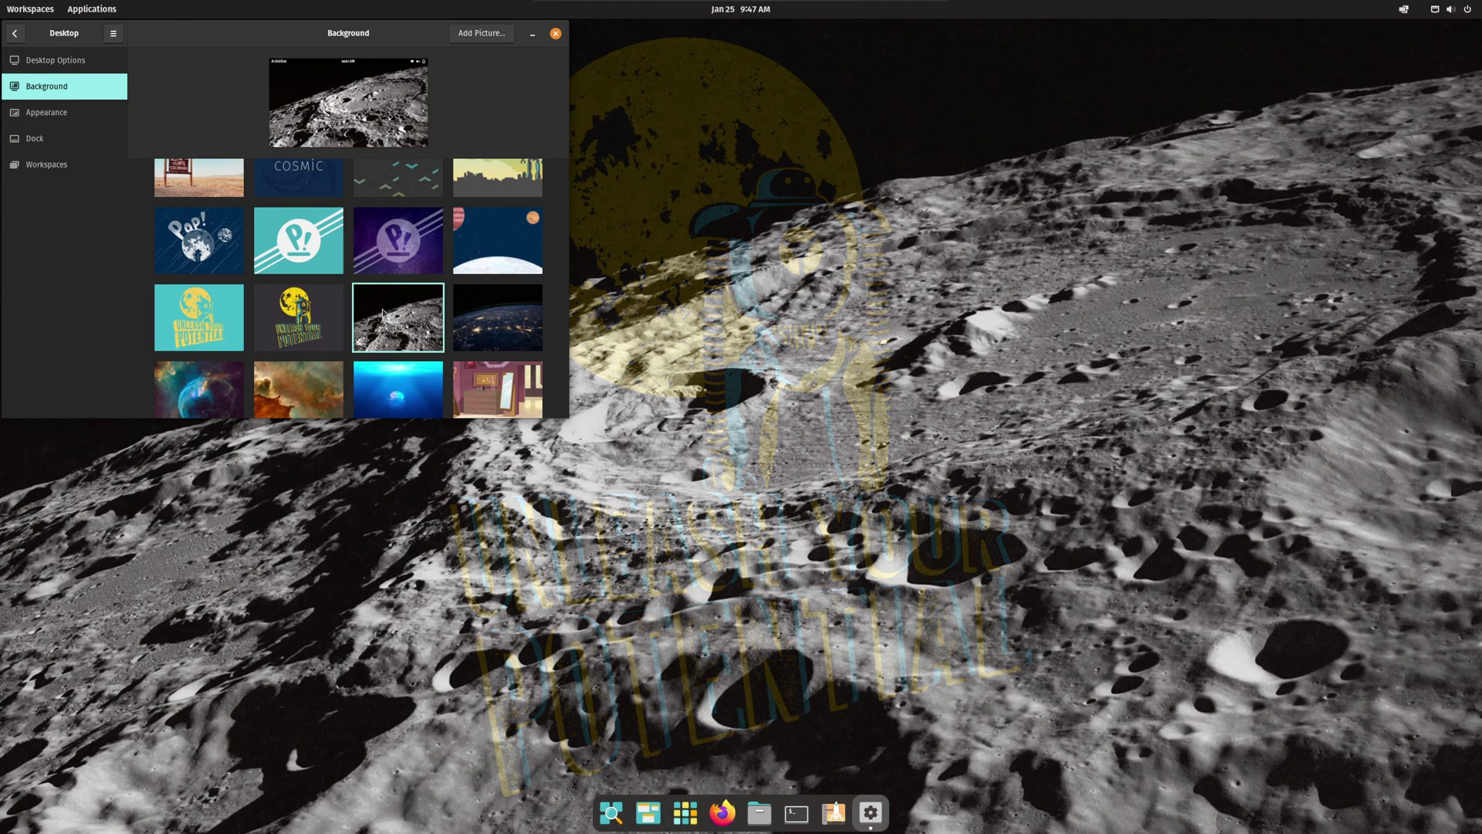
pyautogui.click(486, 320)
pyautogui.scroll(-5, 156, 263)
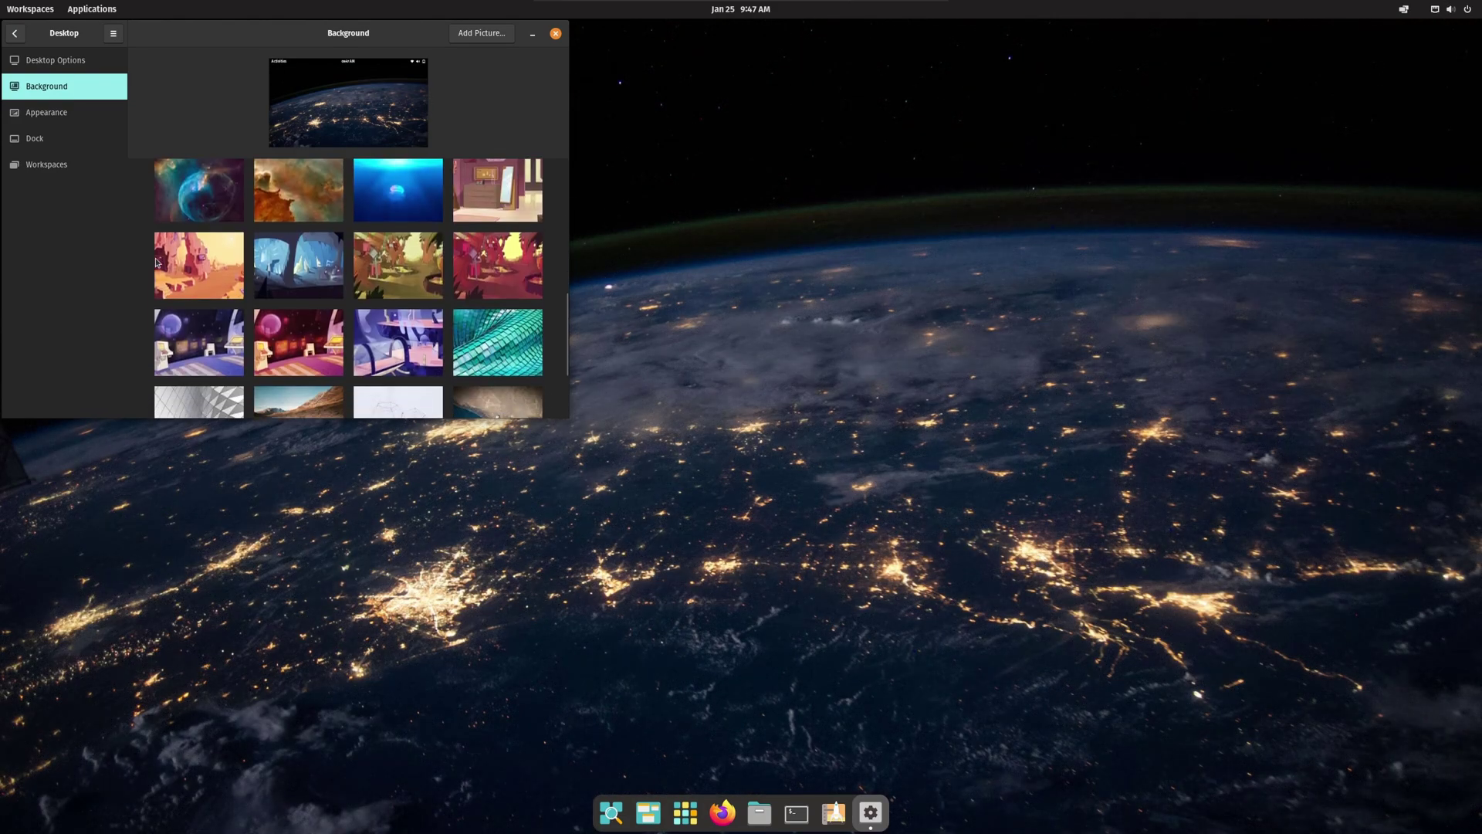
pyautogui.click(199, 193)
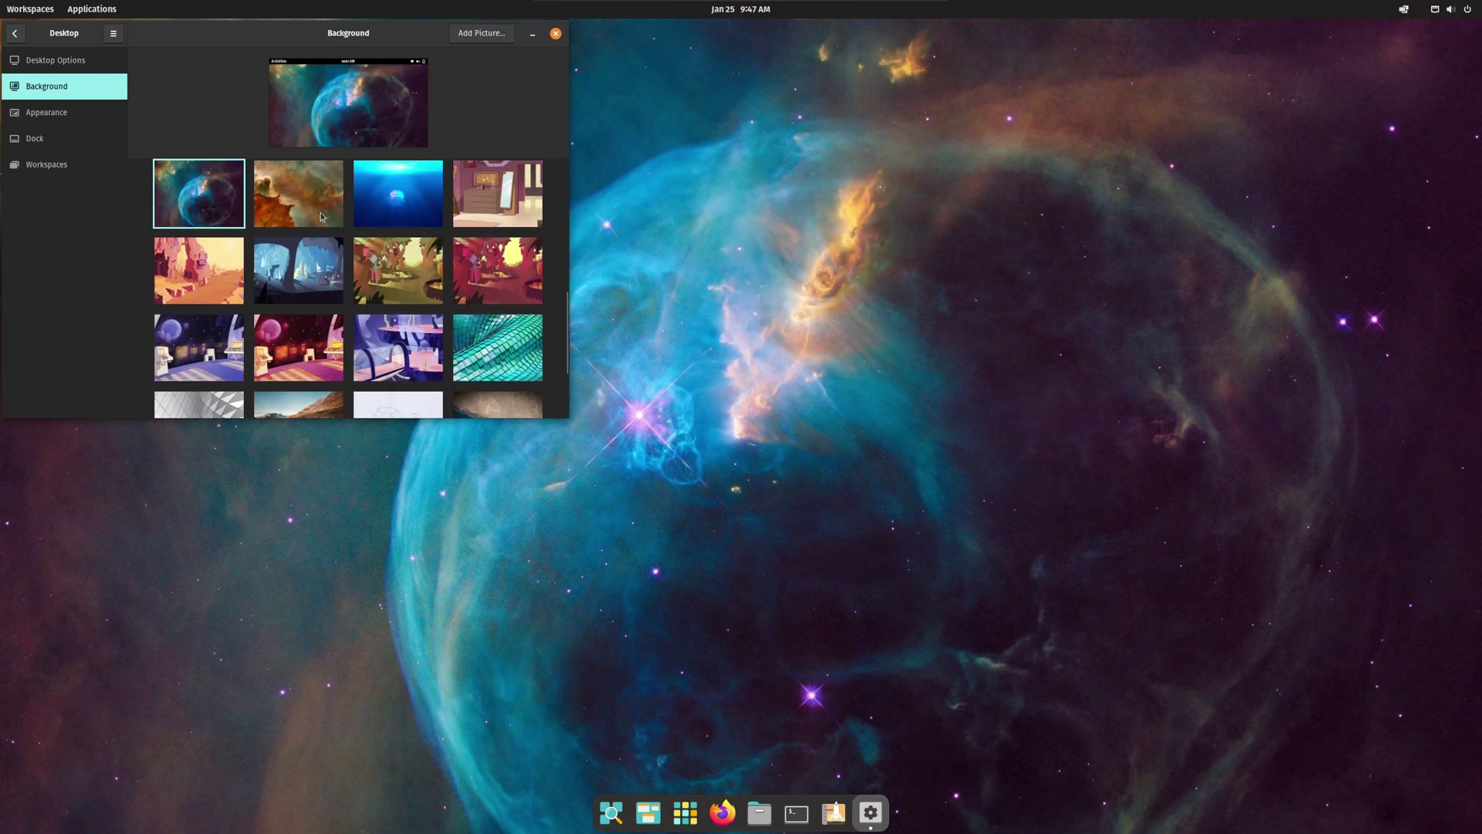
pyautogui.click(321, 217)
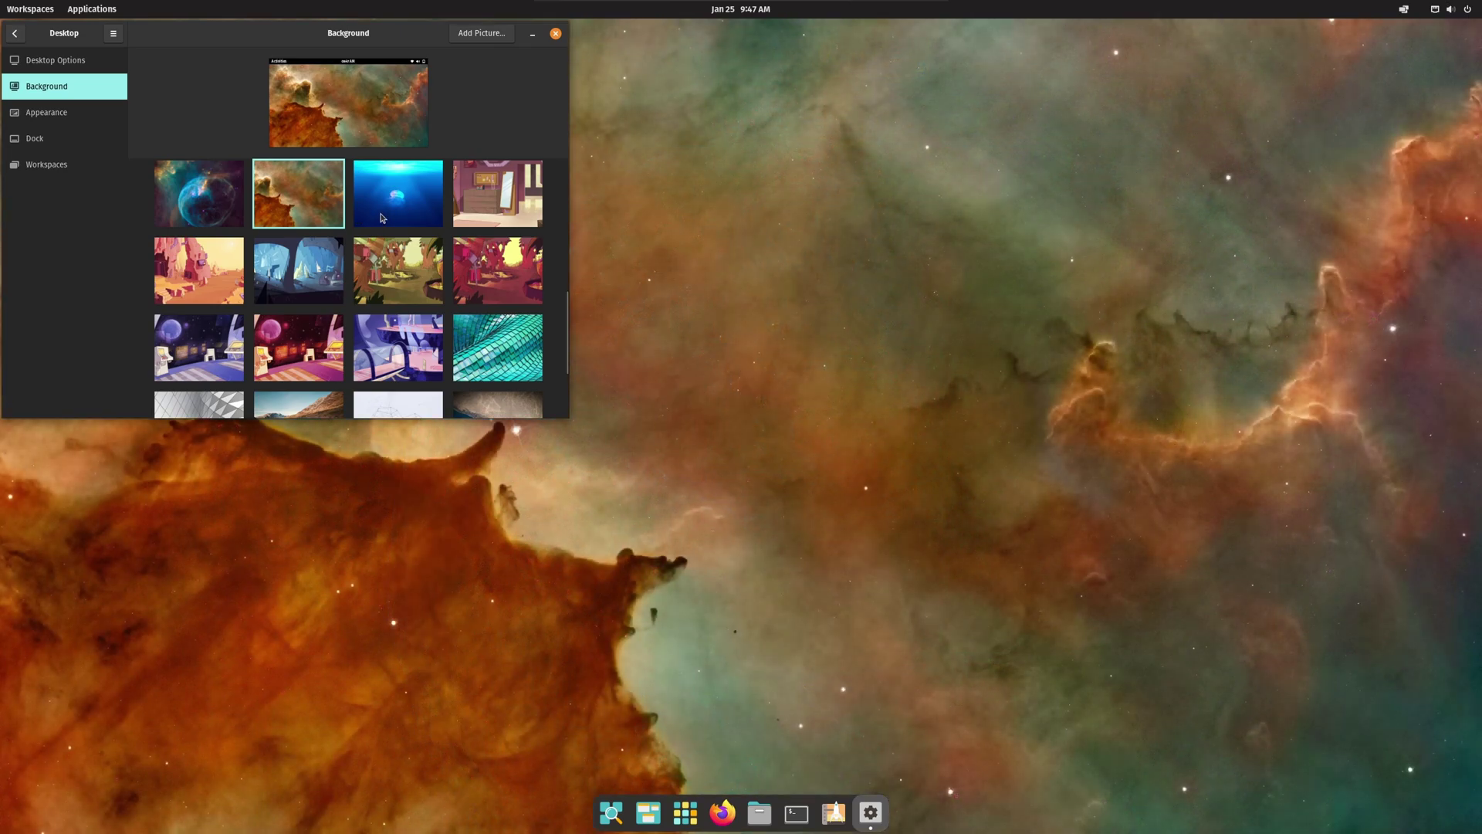
pyautogui.click(381, 218)
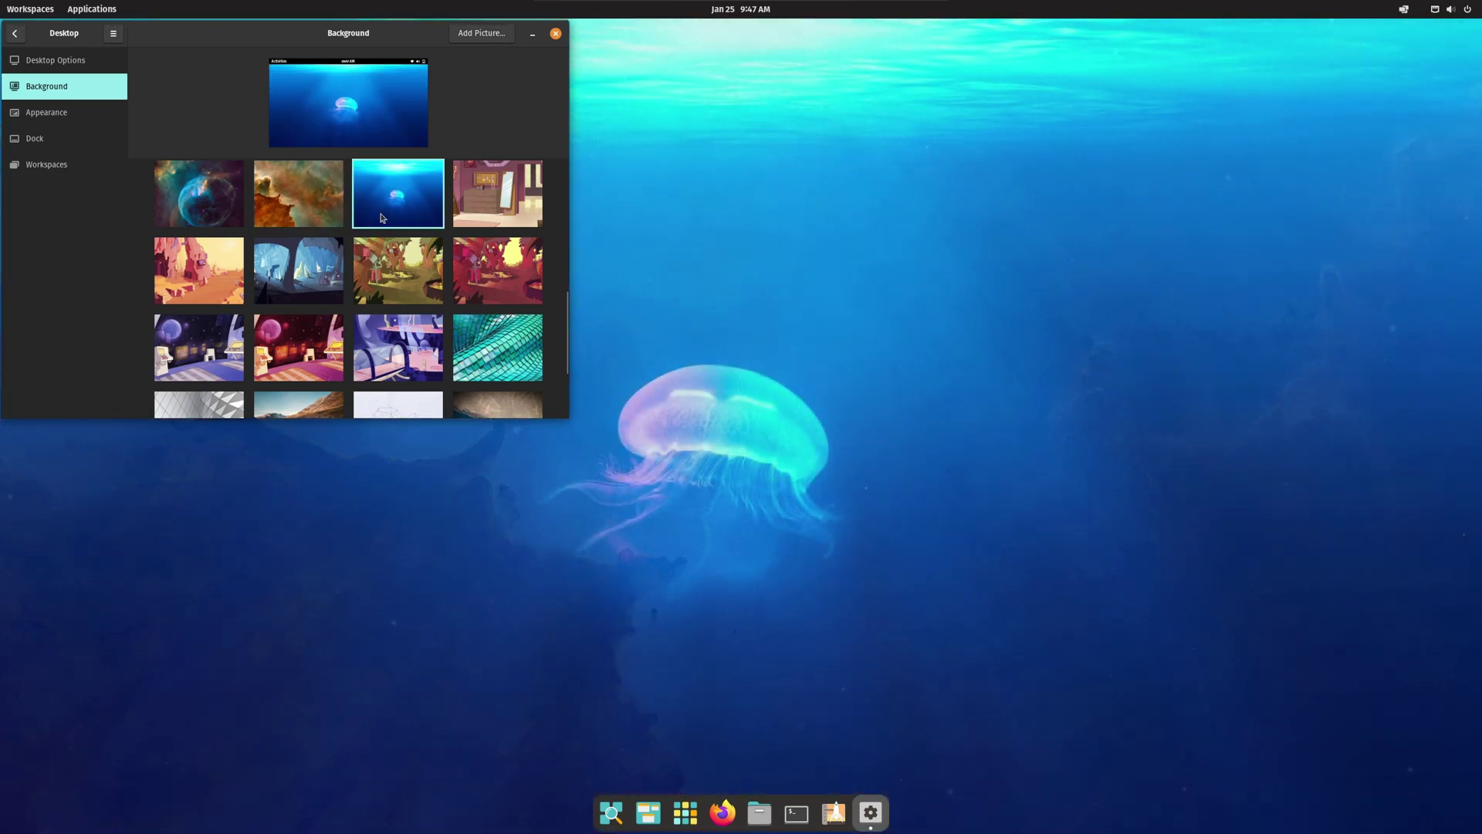
pyautogui.click(475, 207)
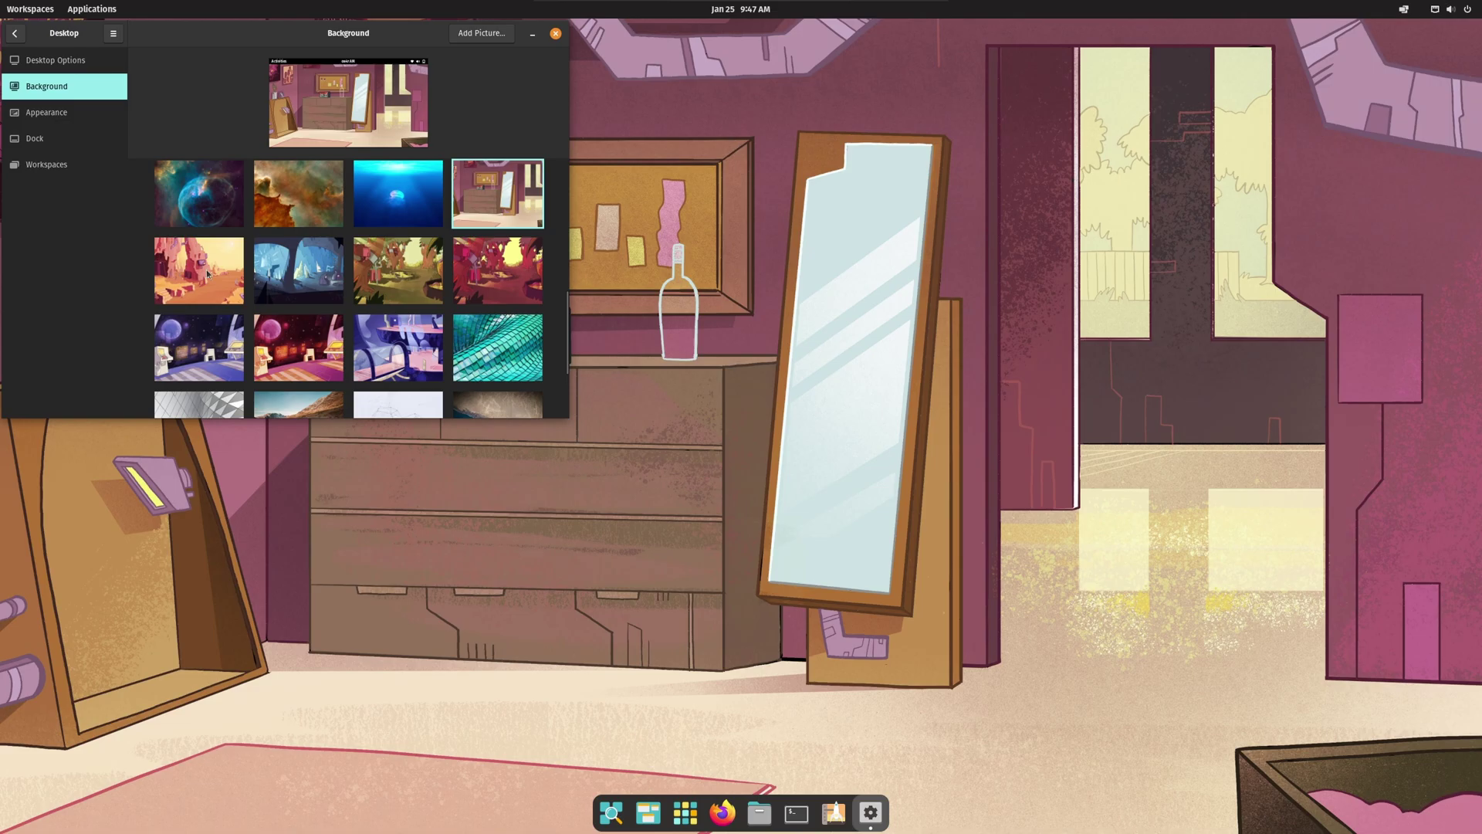
pyautogui.click(207, 273)
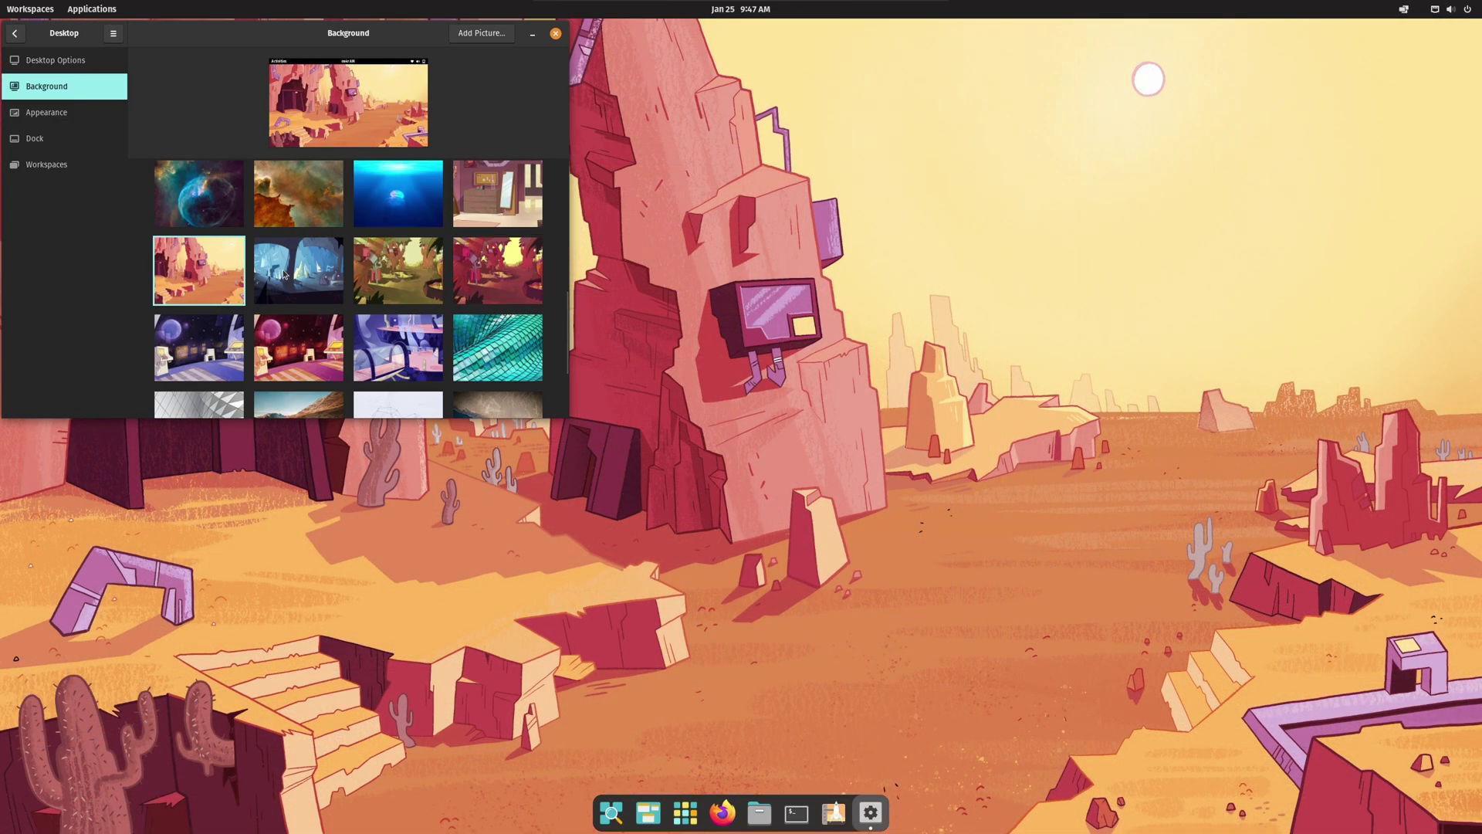
pyautogui.click(284, 274)
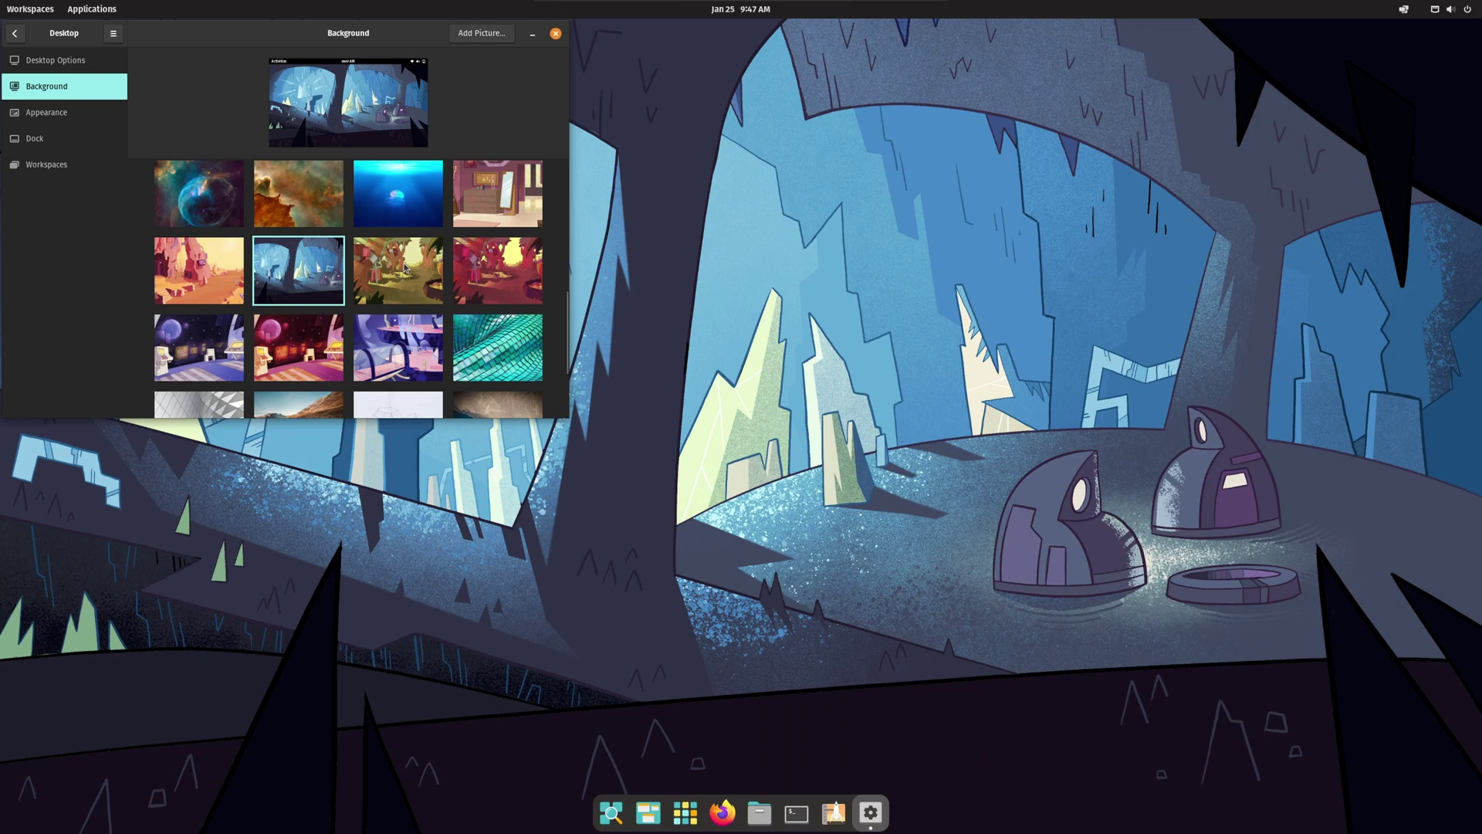
pyautogui.click(404, 267)
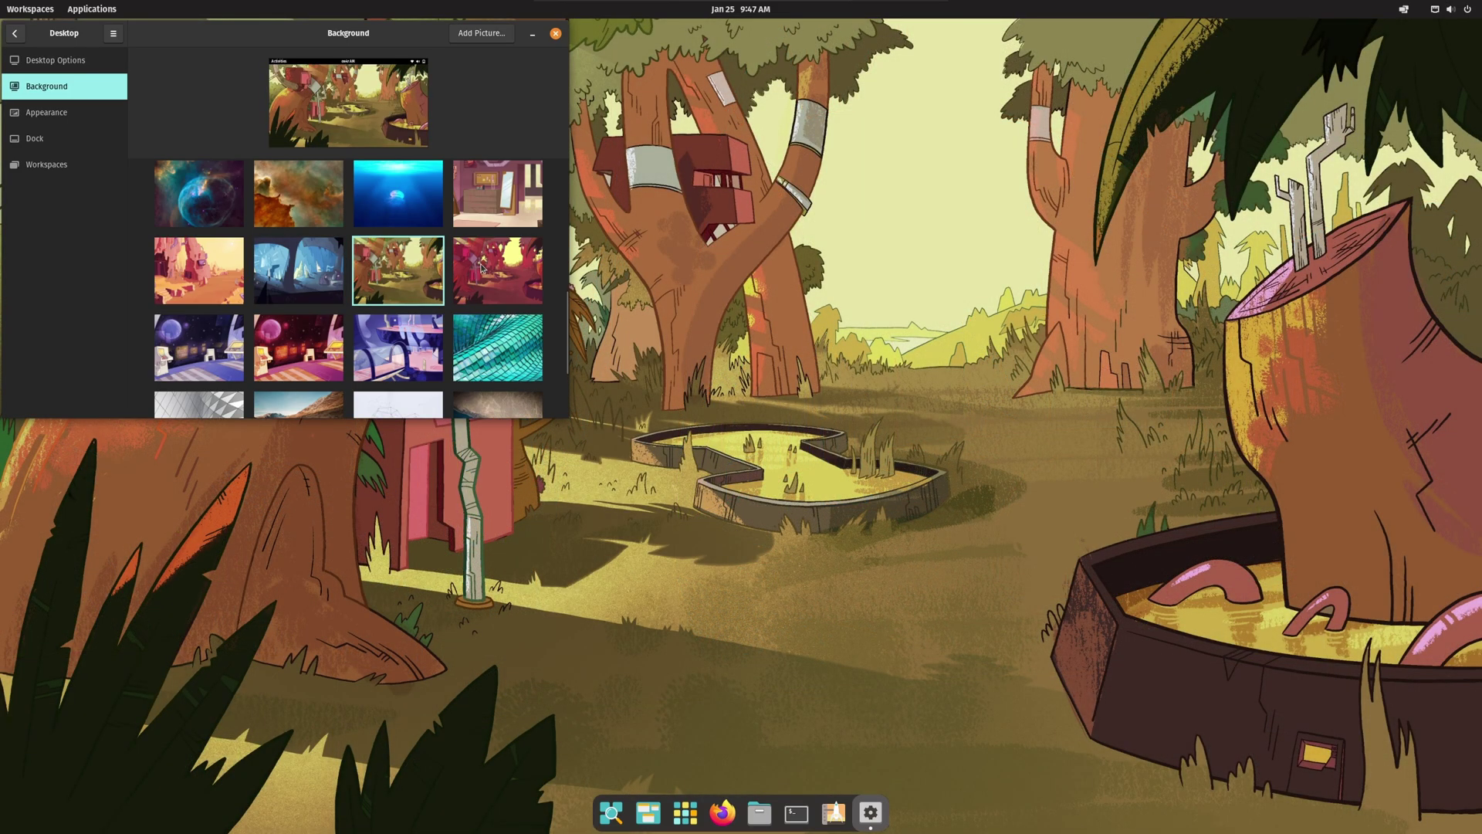
pyautogui.click(481, 267)
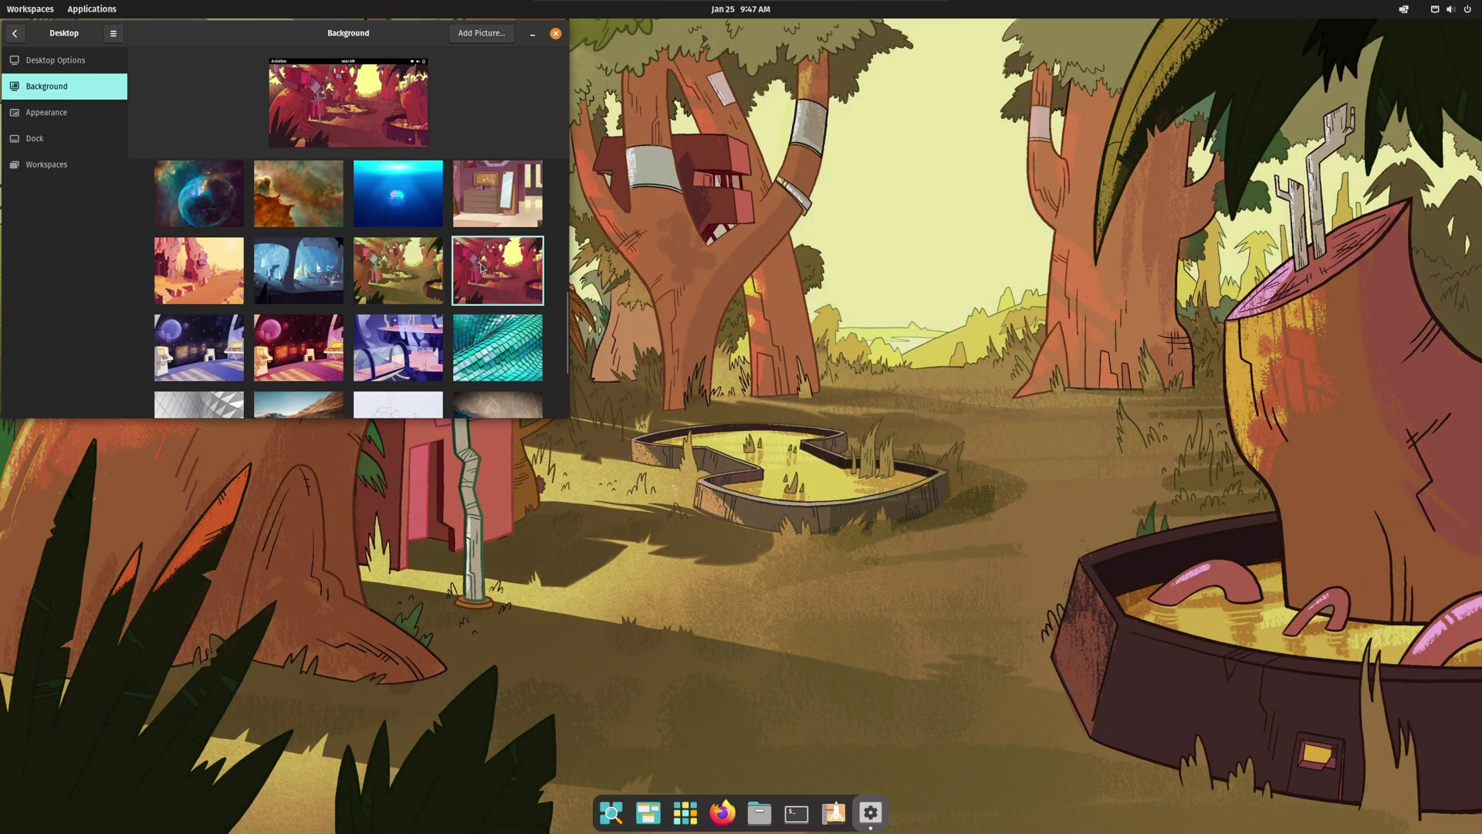
pyautogui.click(199, 347)
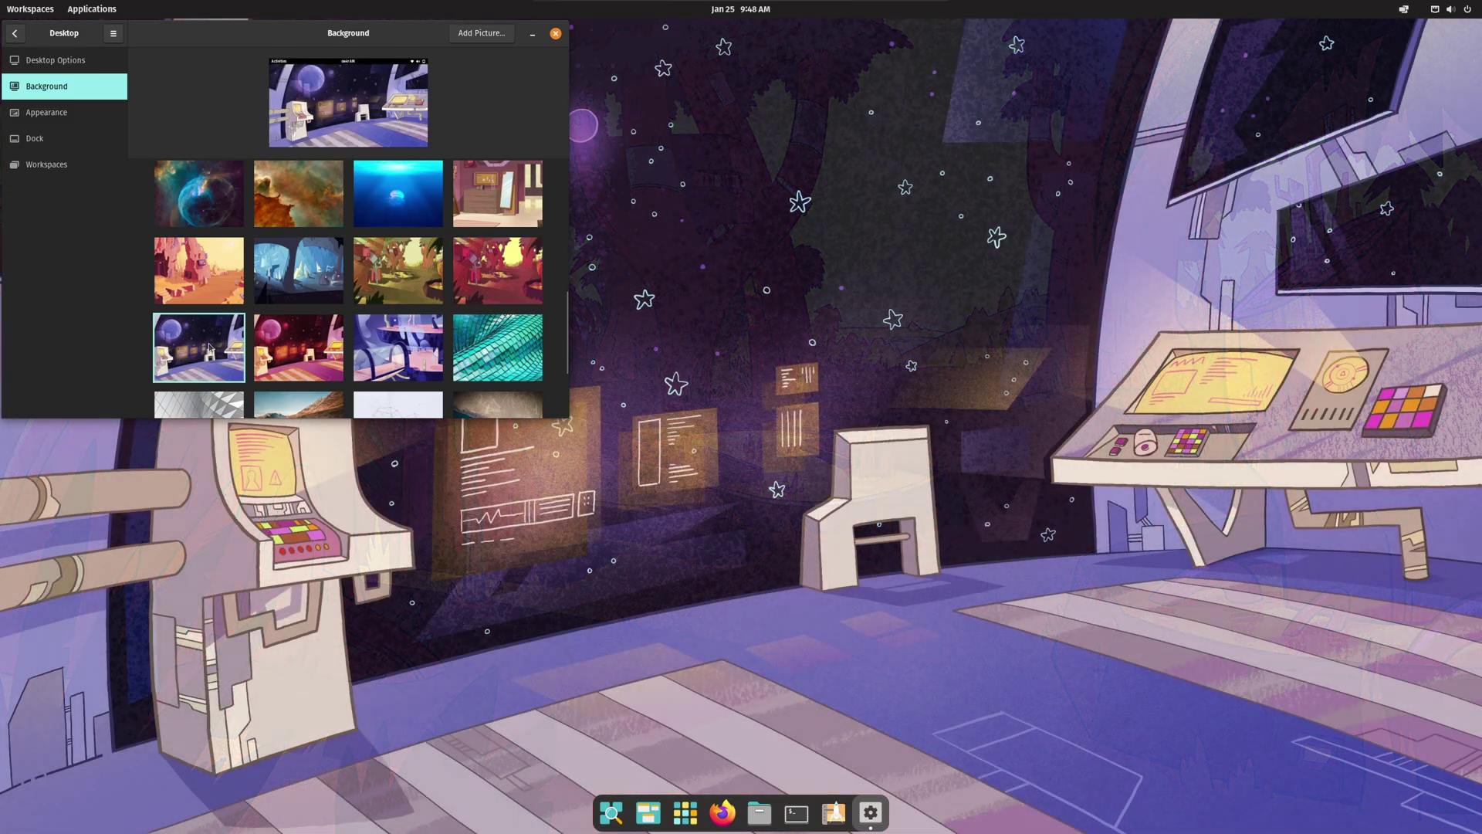
pyautogui.click(290, 346)
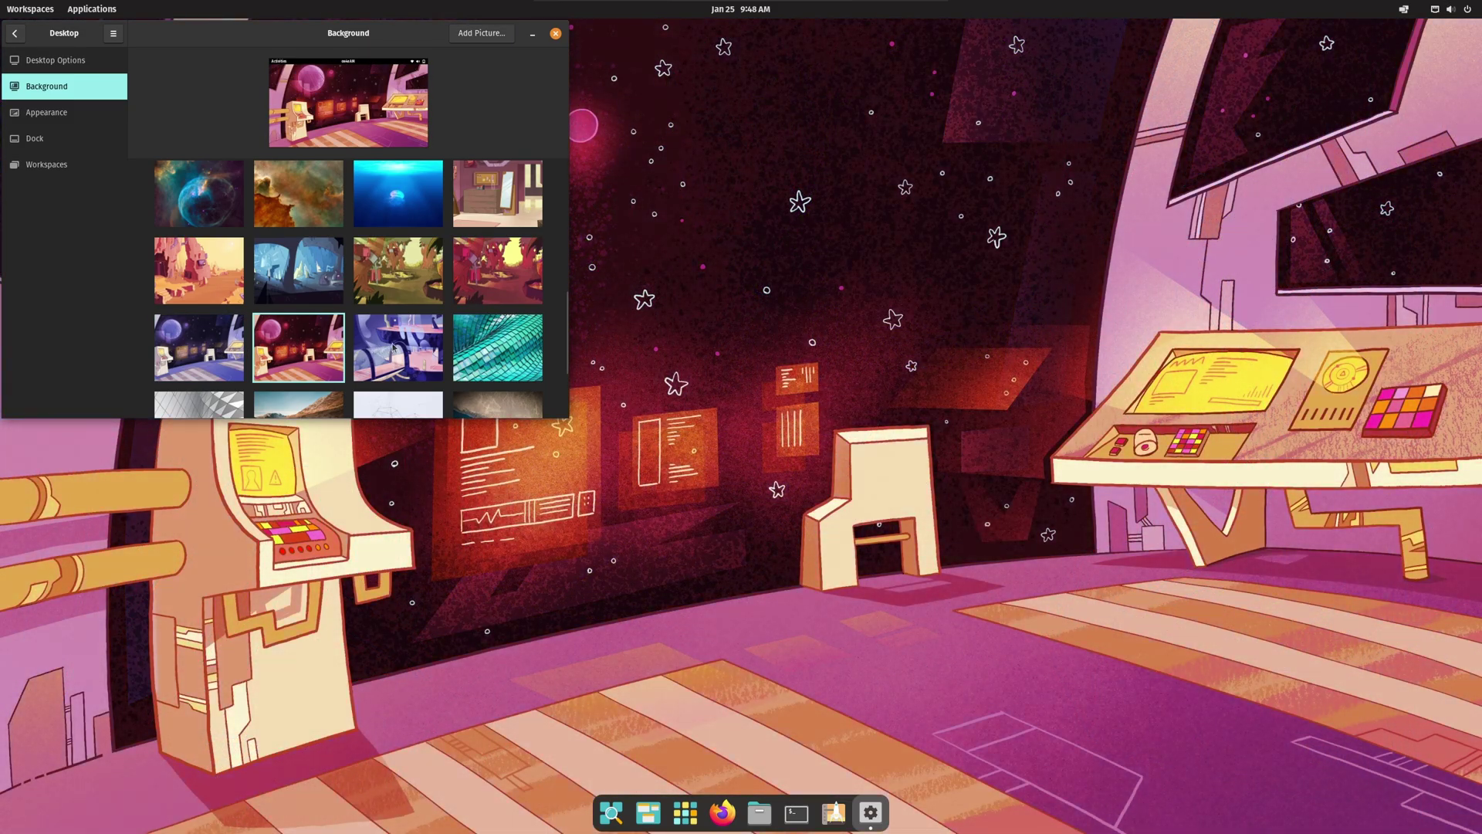
pyautogui.click(393, 348)
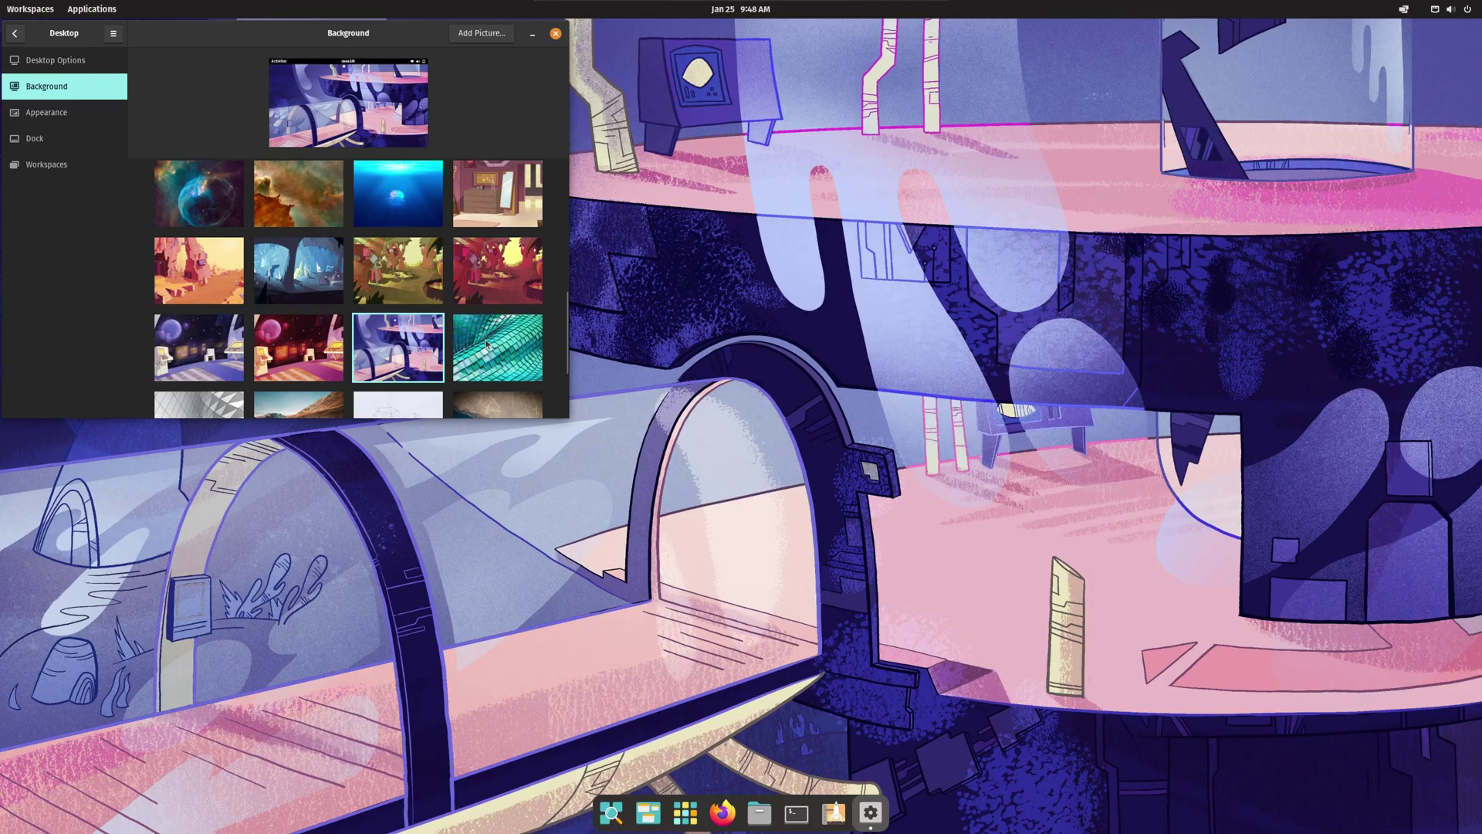
pyautogui.click(487, 344)
# Step: Preview a few more, then set the Unleash Your Potential artwork and close Settings
pyautogui.scroll(-3, 279, 322)
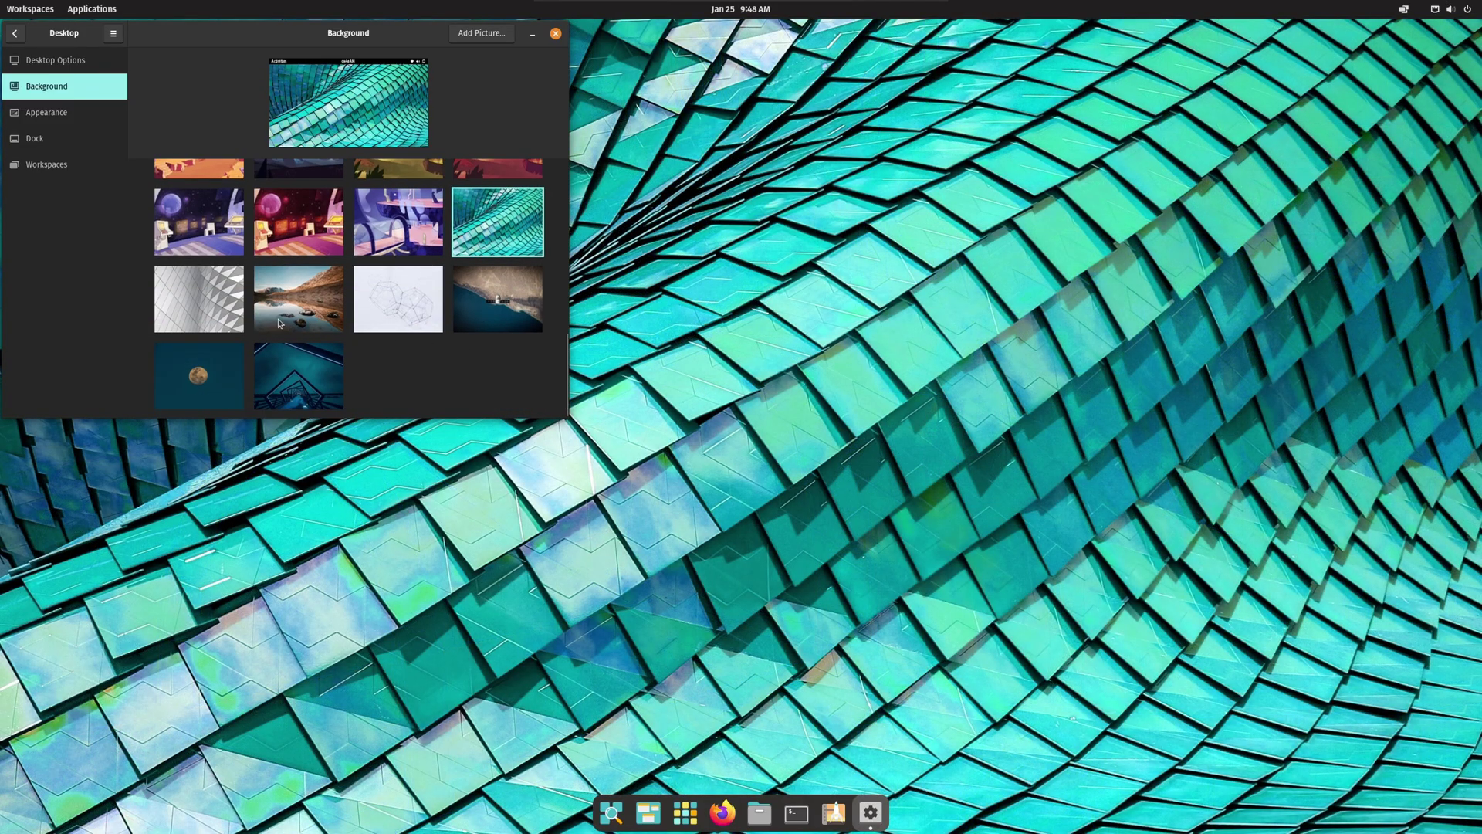
pyautogui.click(229, 313)
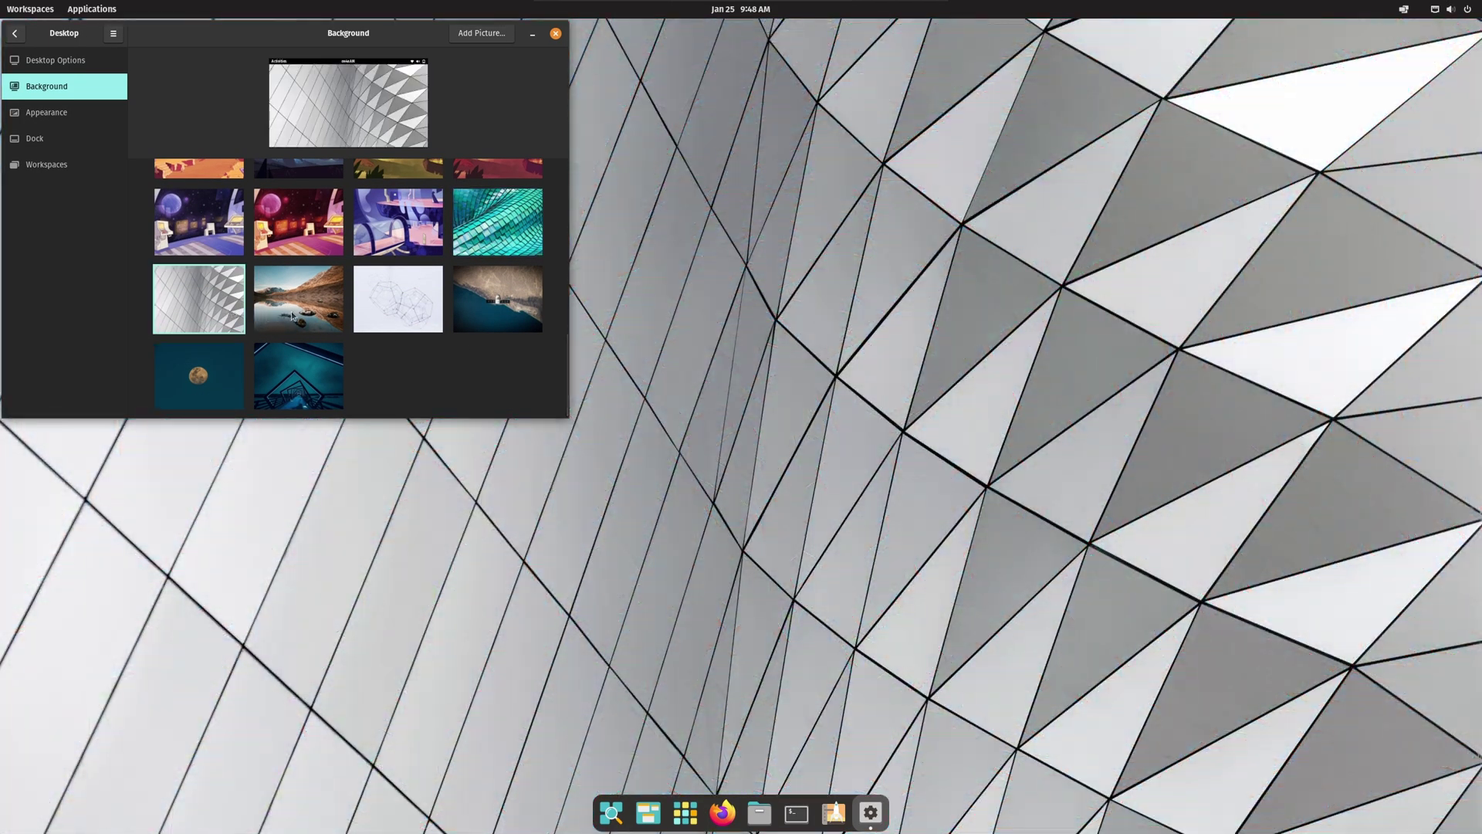
pyautogui.click(293, 317)
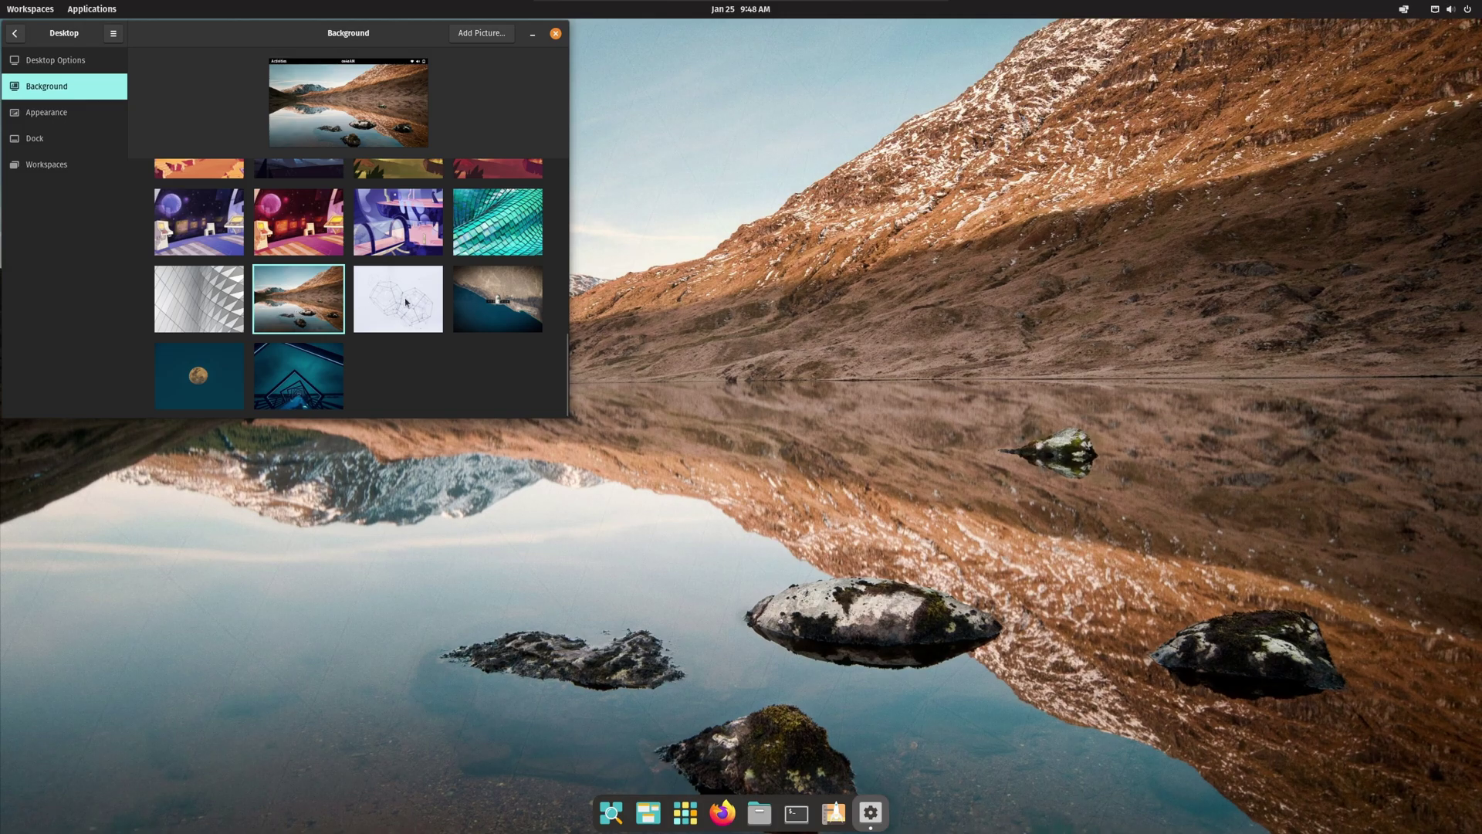
pyautogui.click(406, 302)
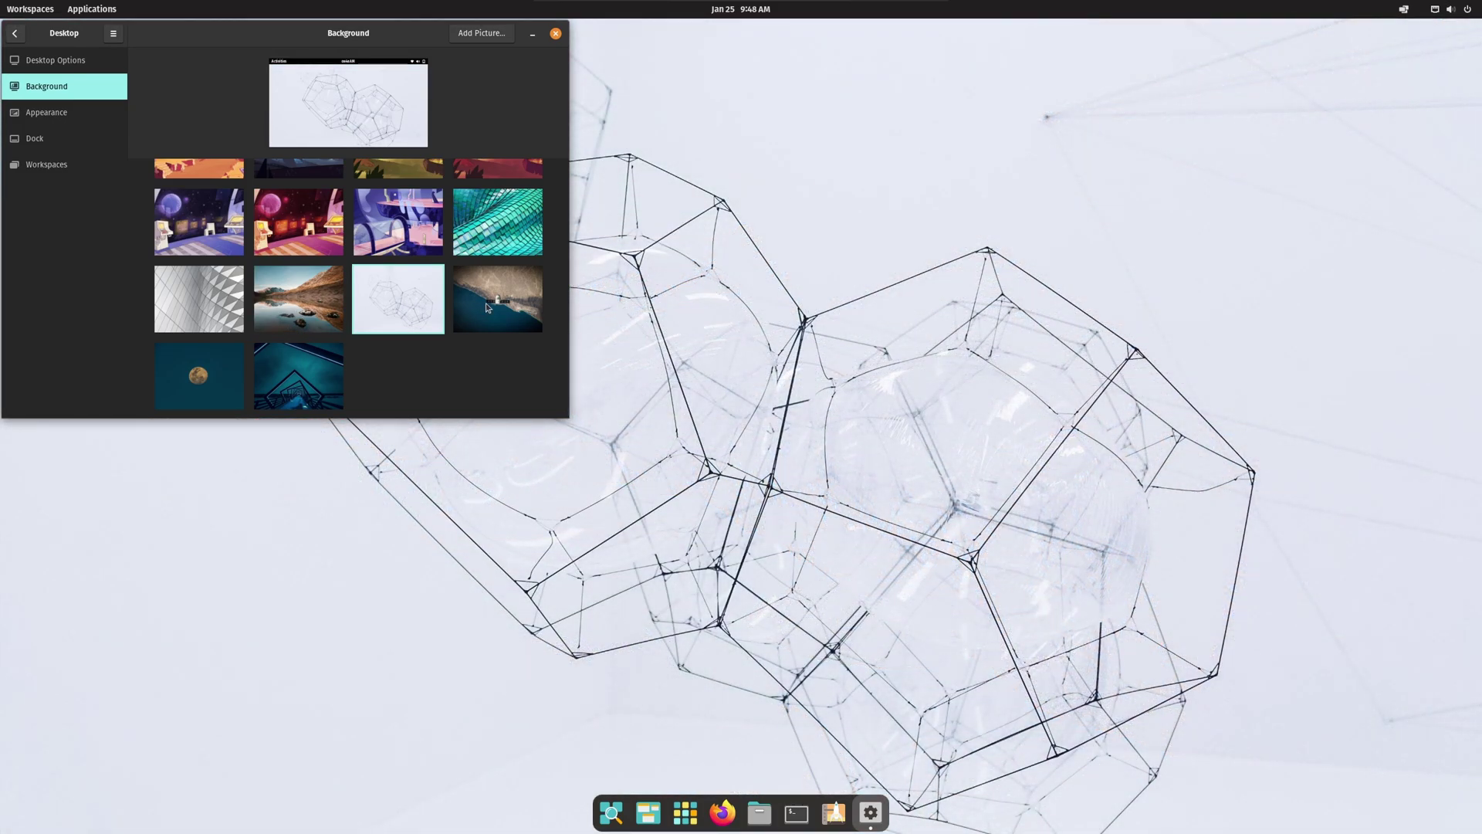
pyautogui.click(487, 308)
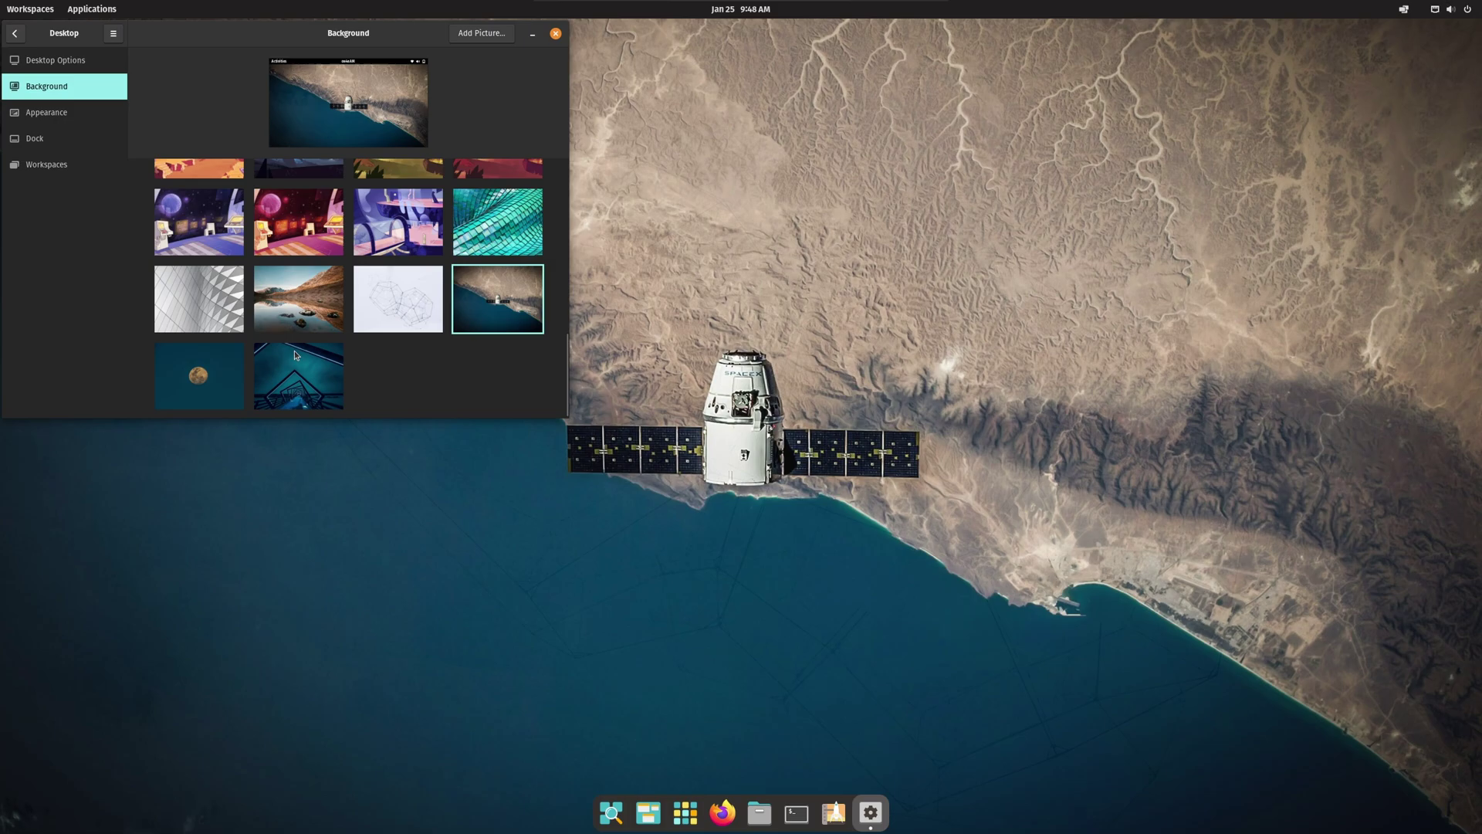
pyautogui.click(199, 371)
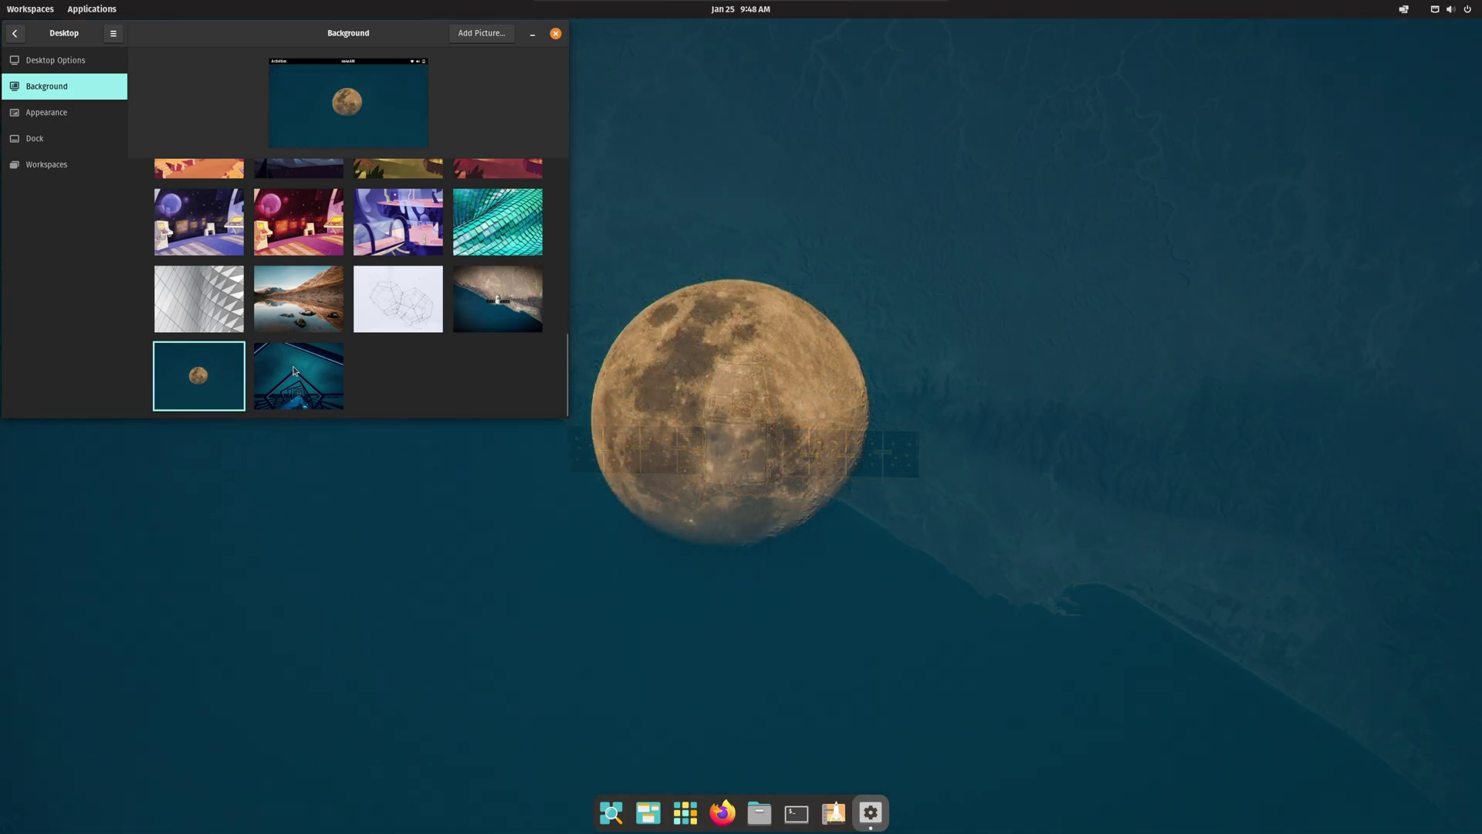
pyautogui.click(295, 371)
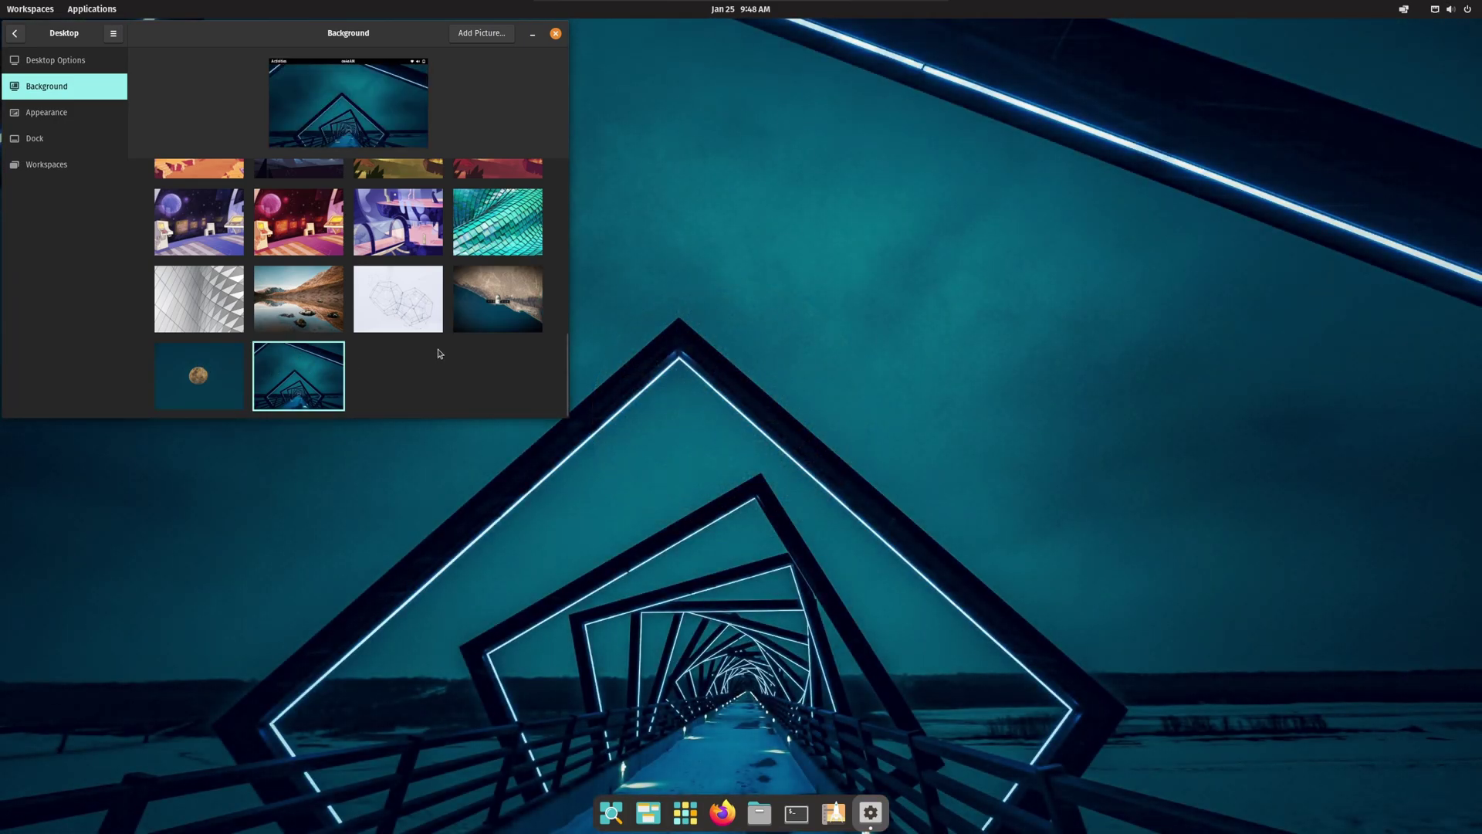
pyautogui.scroll(3, 440, 349)
pyautogui.scroll(3, 445, 341)
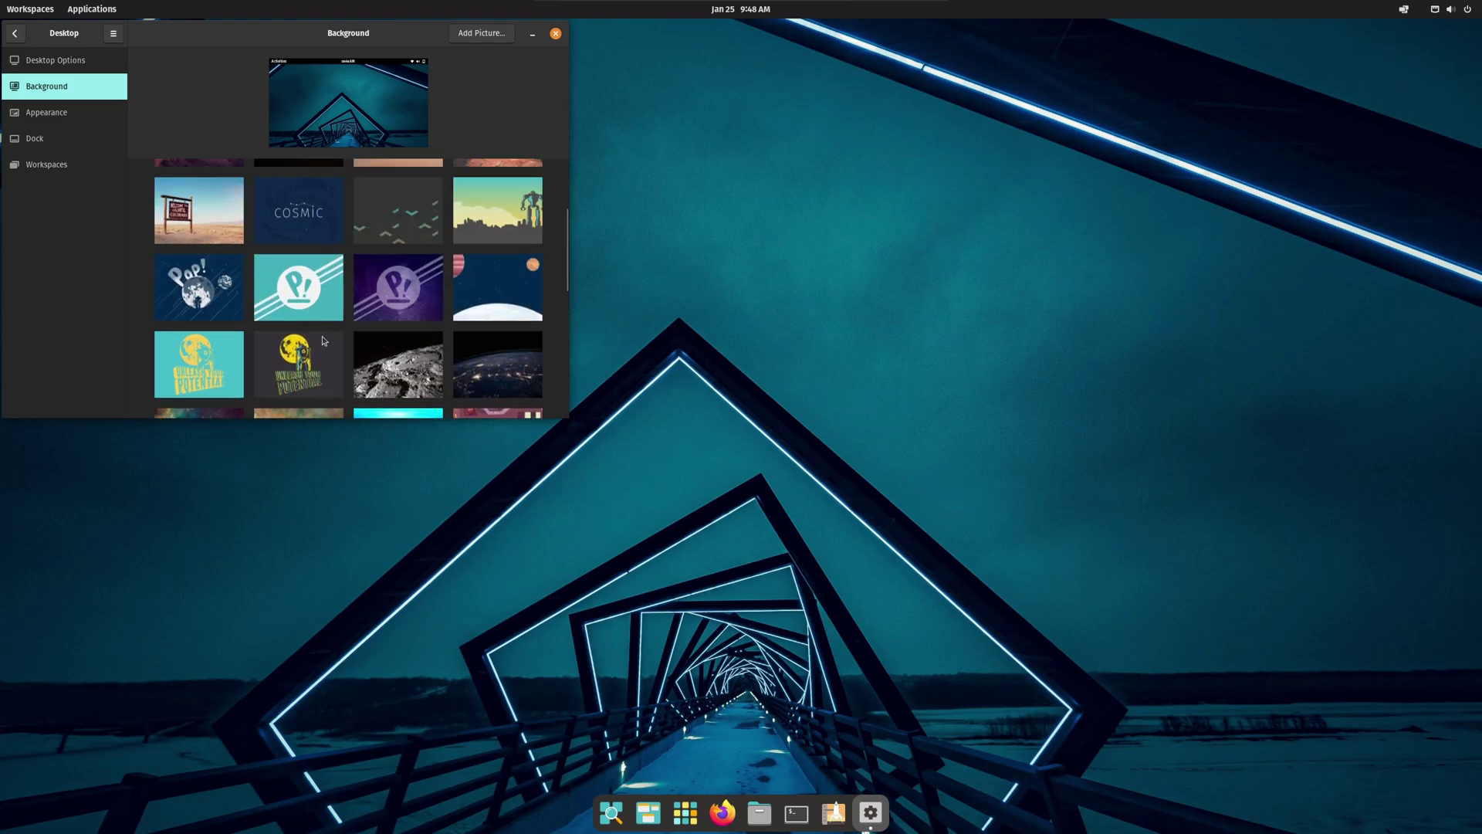
pyautogui.click(298, 364)
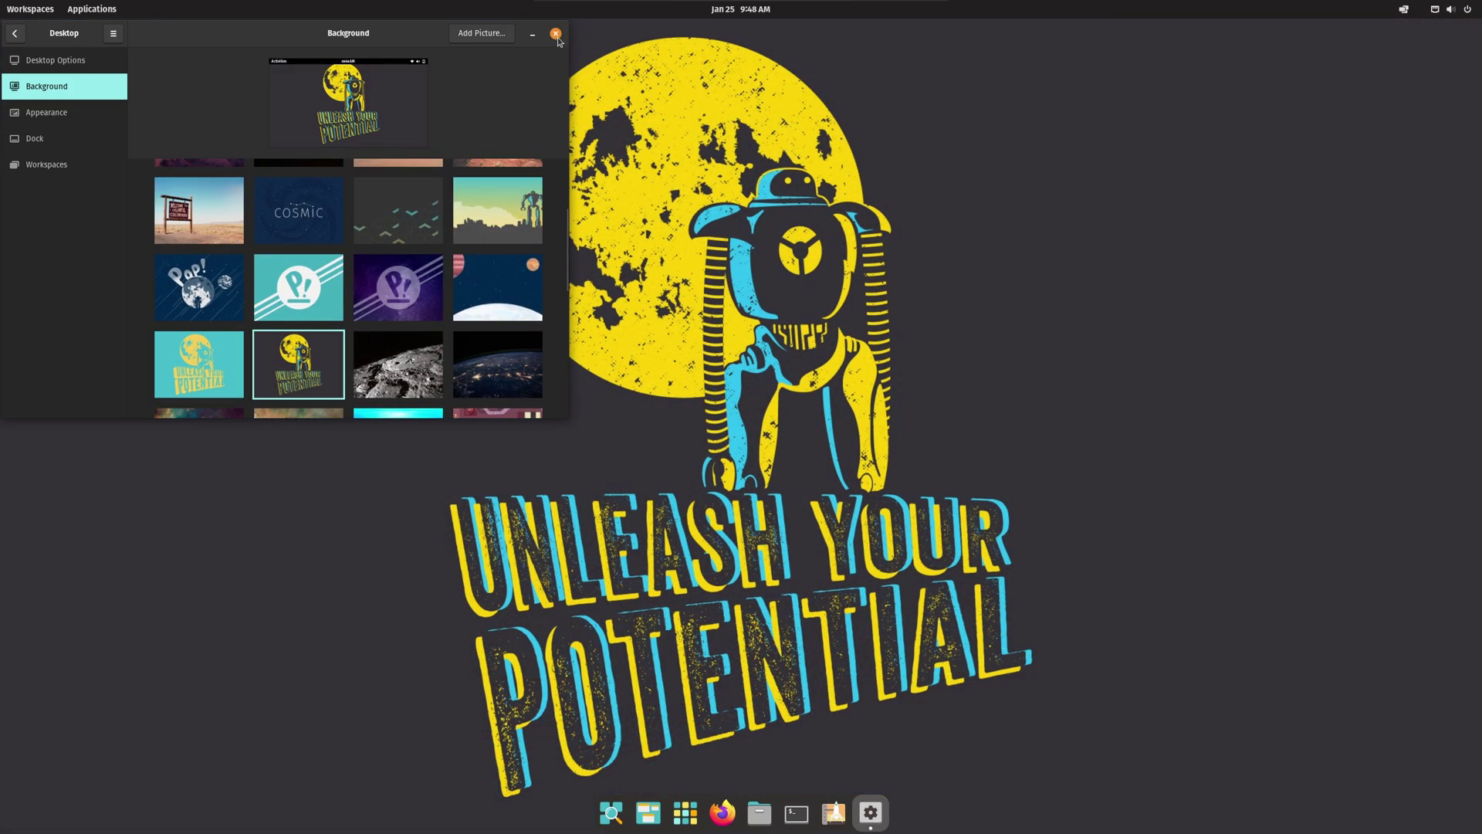
pyautogui.click(554, 35)
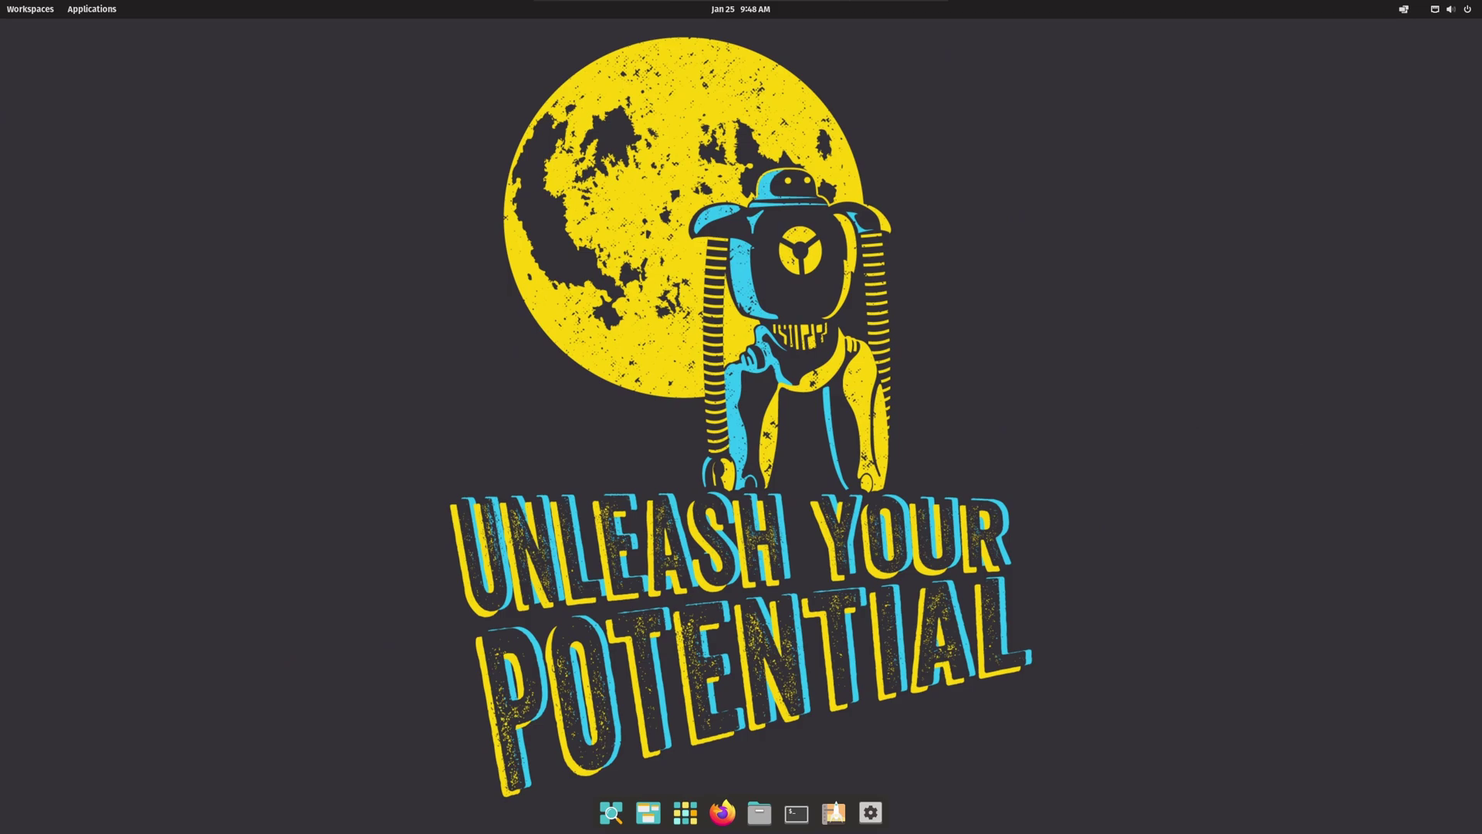
pyautogui.click(758, 820)
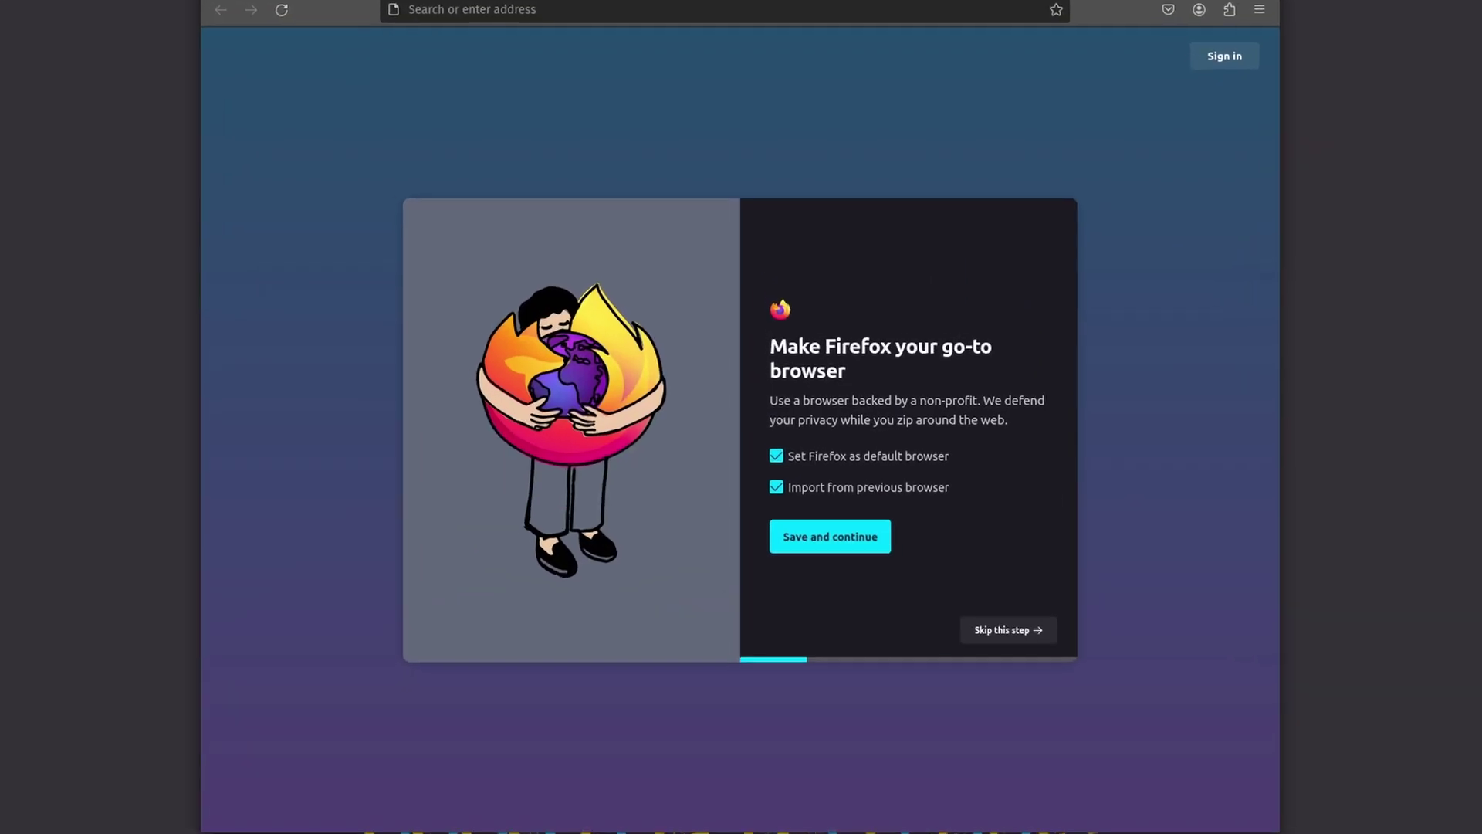
pyautogui.click(1259, 9)
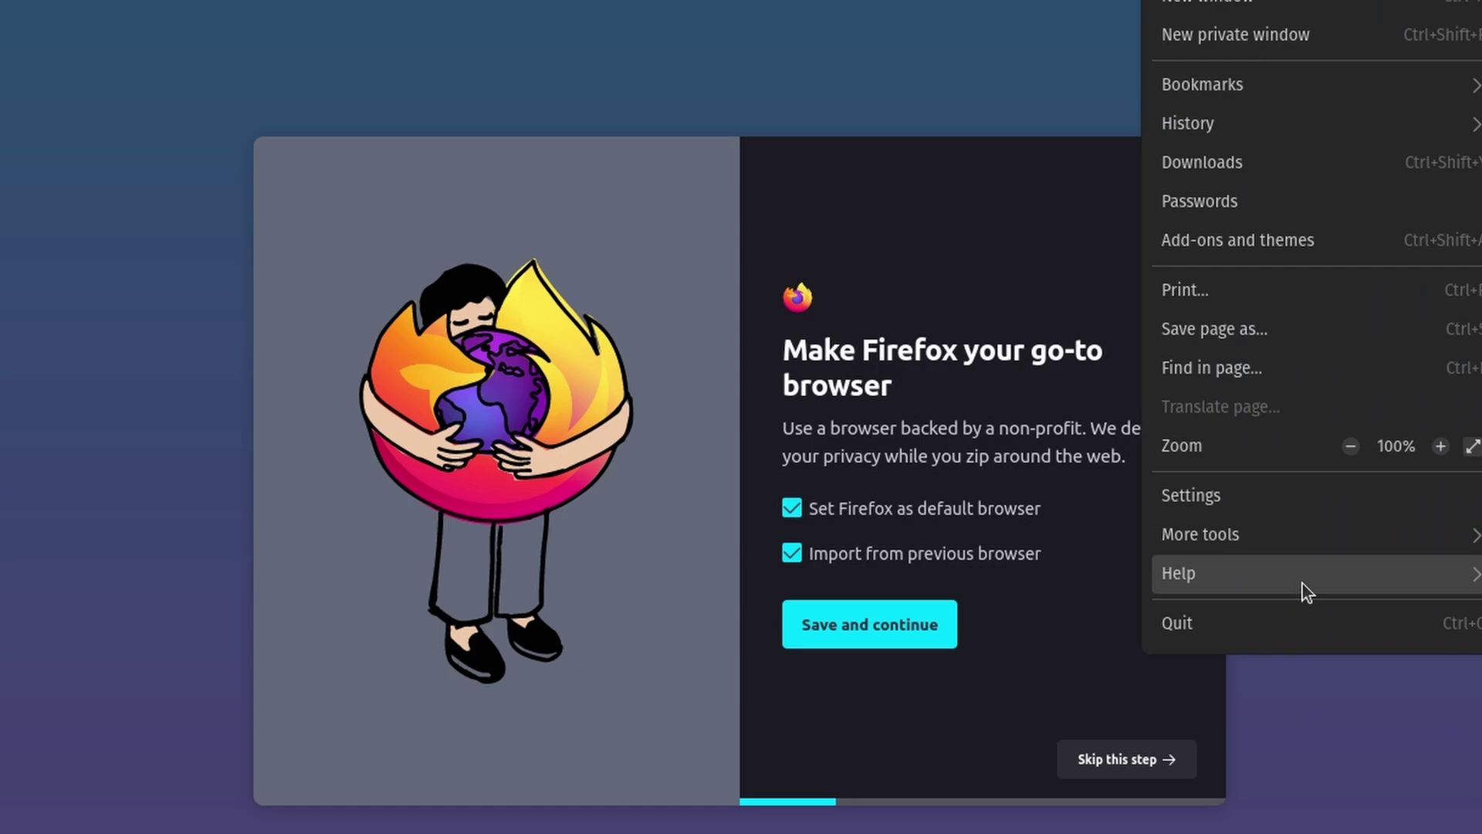
pyautogui.click(1305, 591)
pyautogui.click(1290, 204)
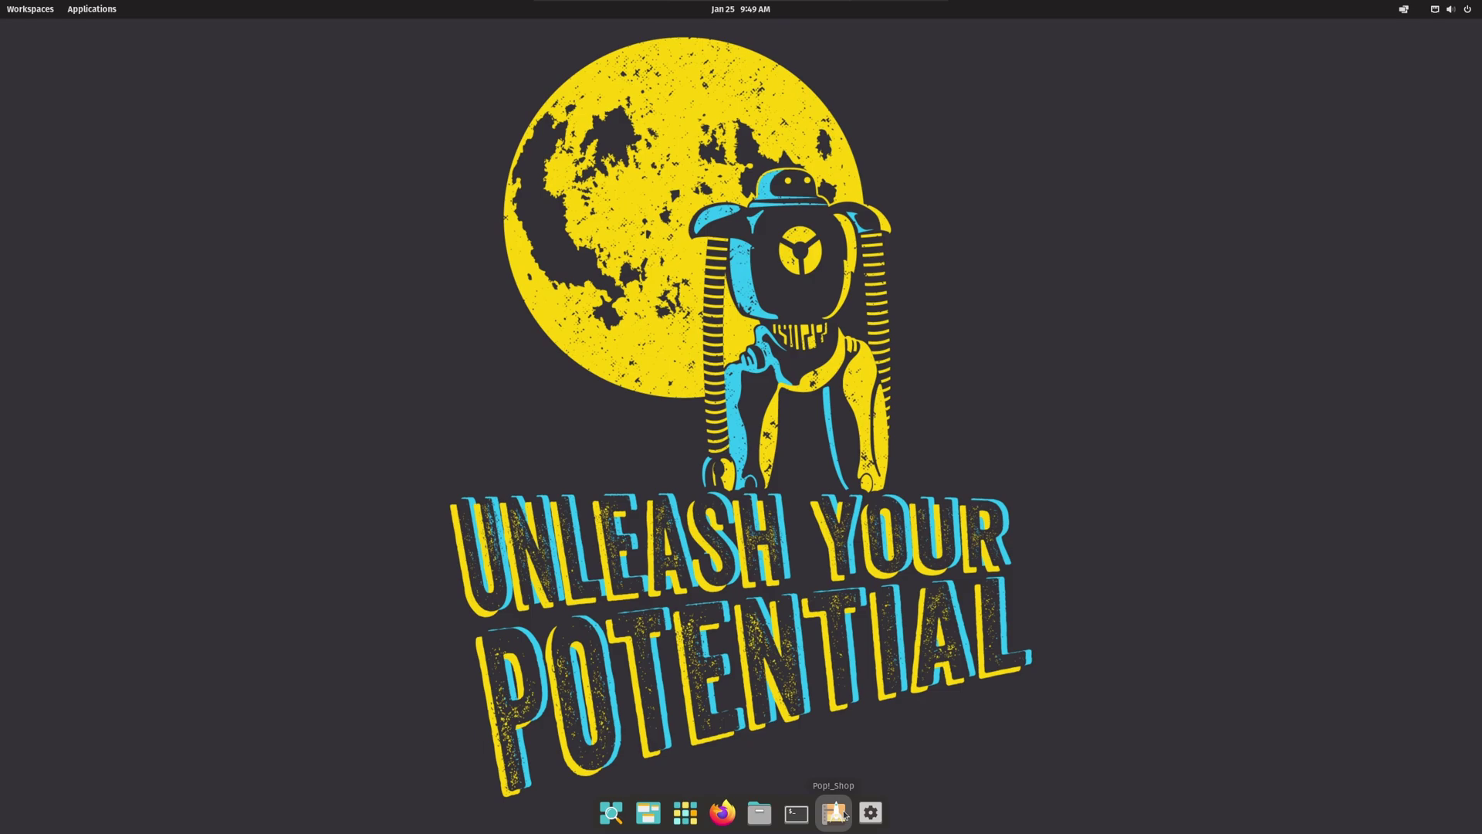
# Step: Search Pop!_Shop for brave, install Brave Browser, and open it
pyautogui.click(834, 813)
pyautogui.write('brave')
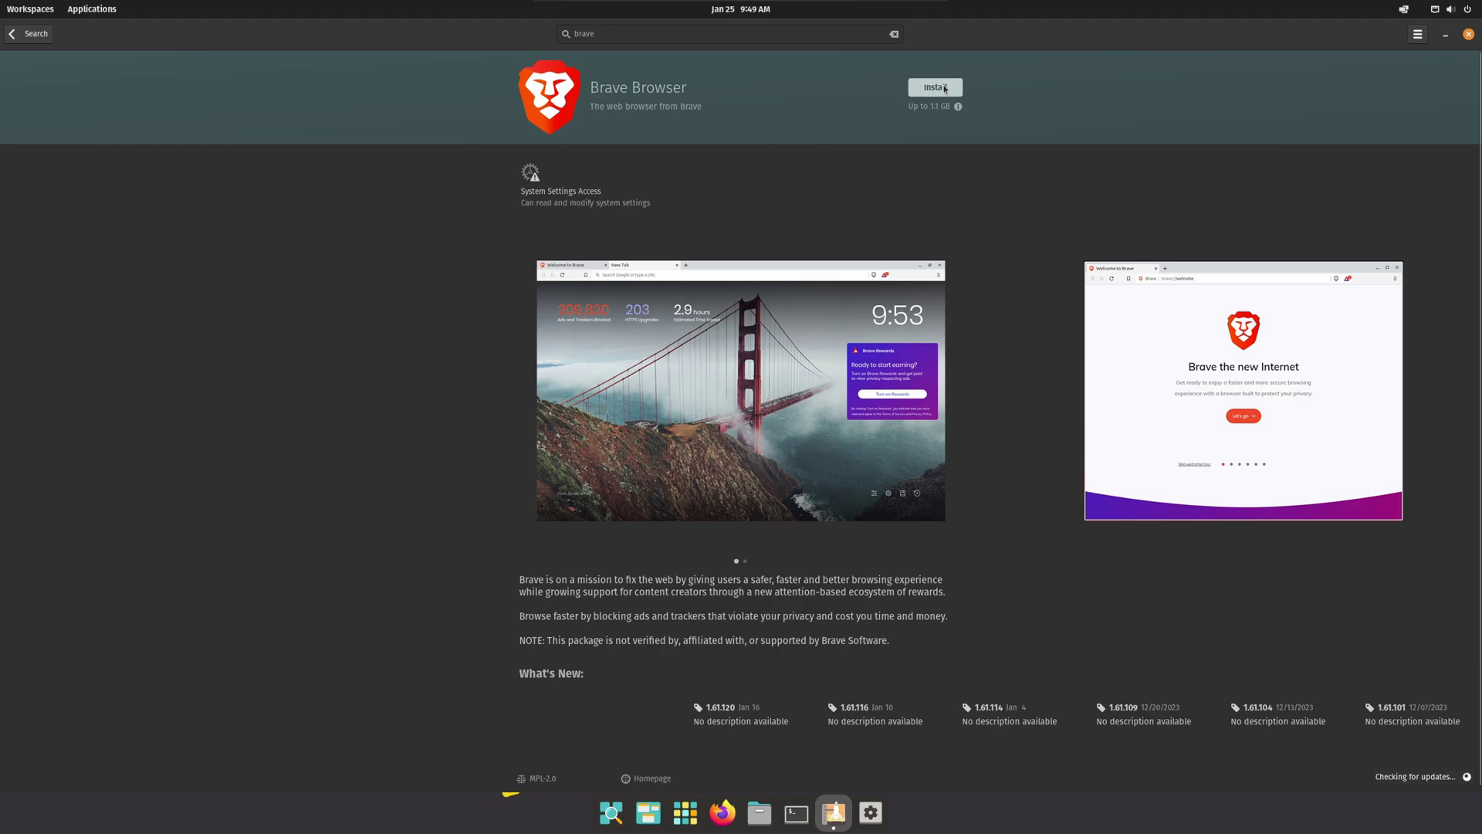
pyautogui.click(946, 89)
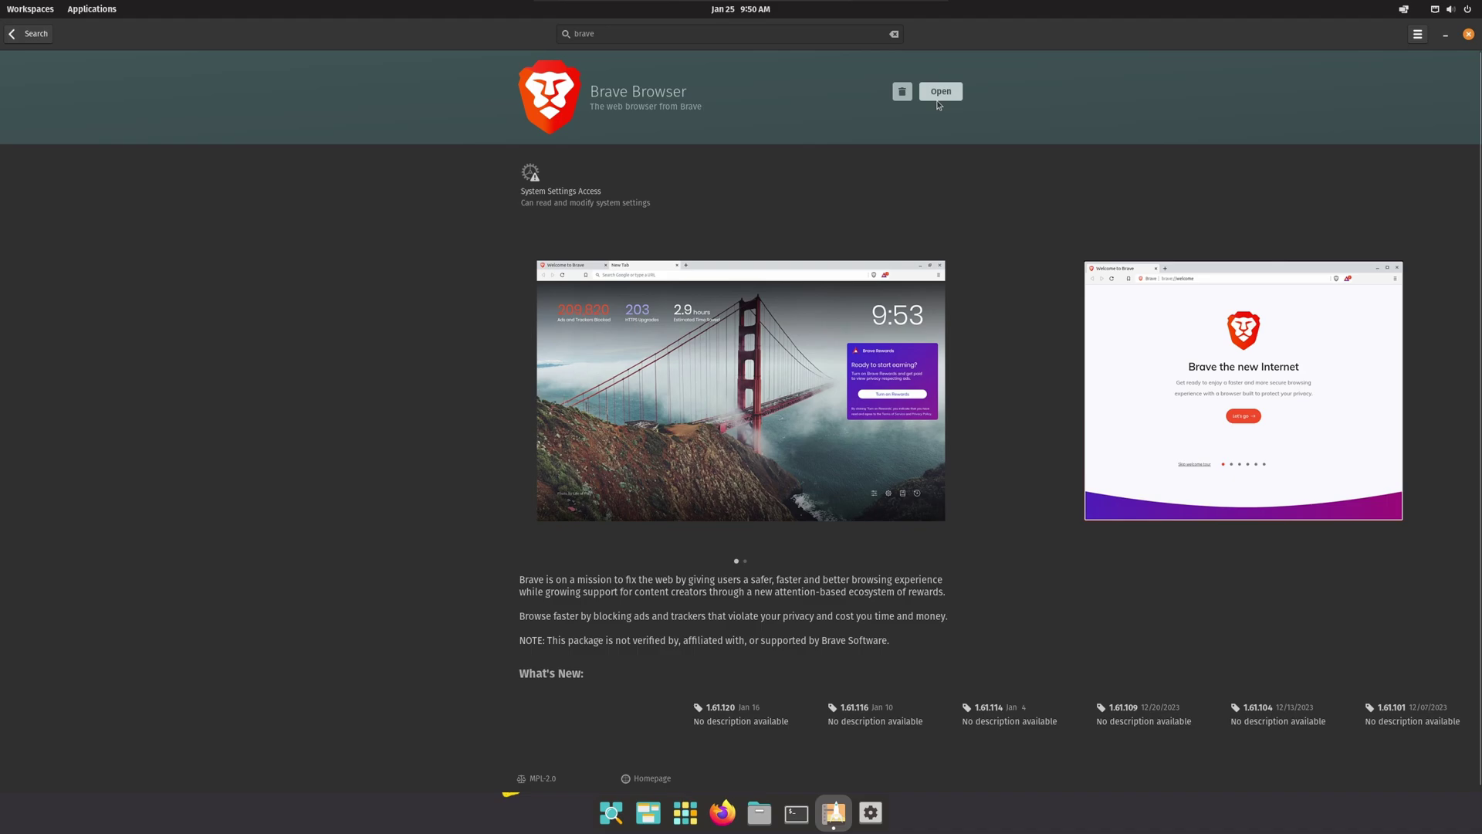
pyautogui.click(940, 93)
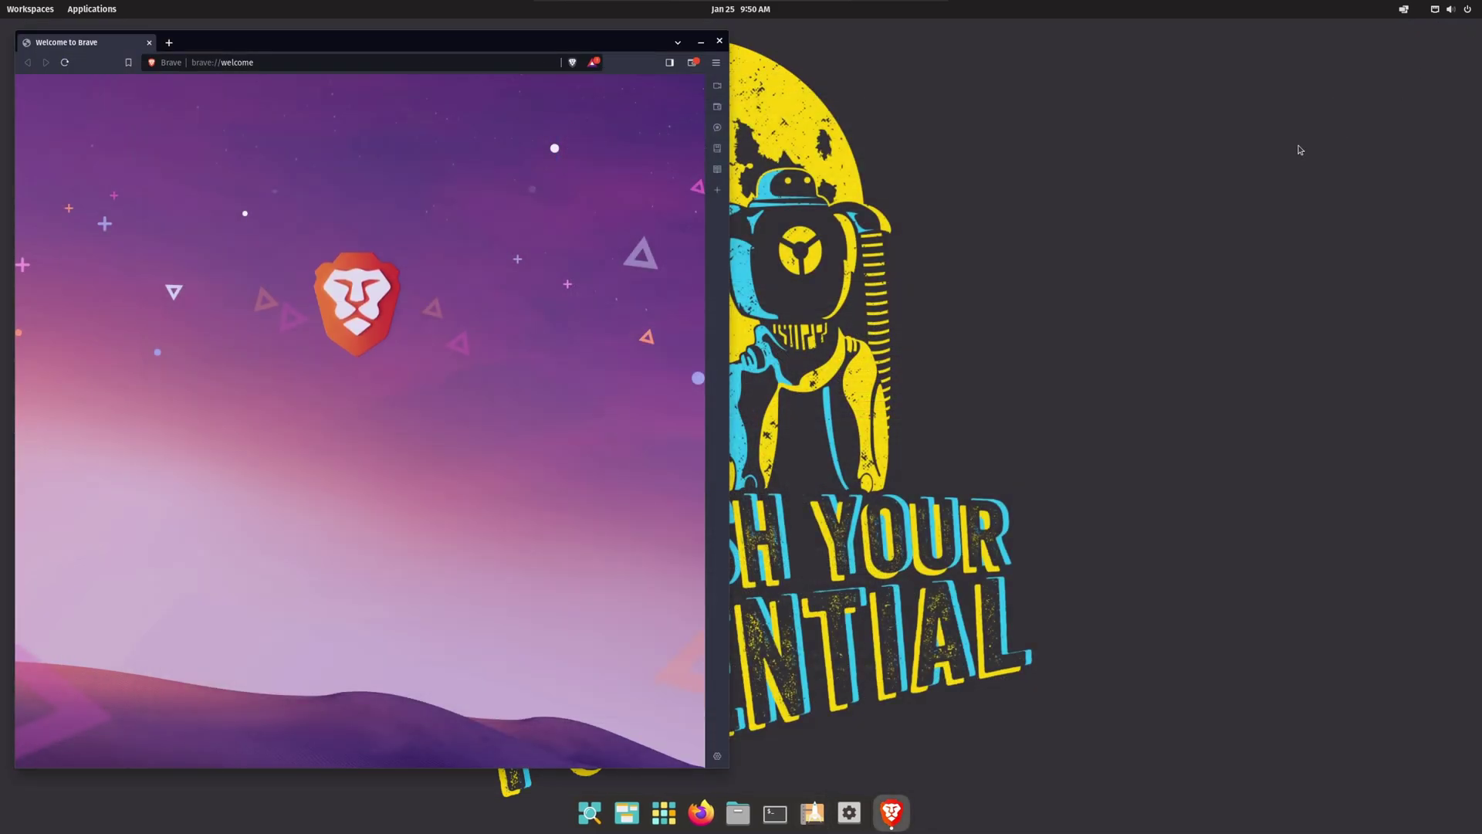
# Step: Skip through Brave's welcome, untick crash reports and usage insights, and finish setup
pyautogui.rightClick(898, 816)
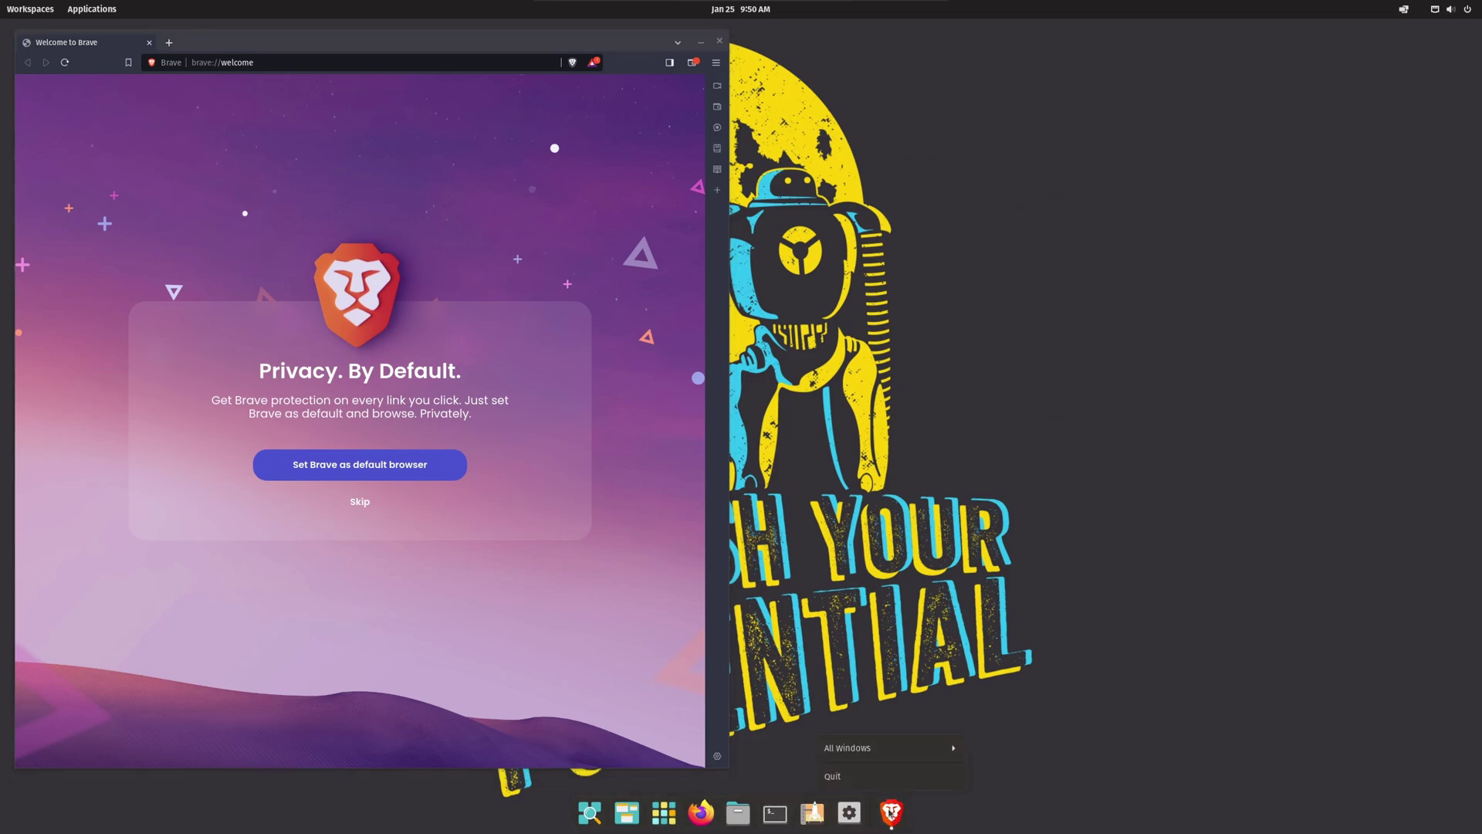
pyautogui.click(454, 525)
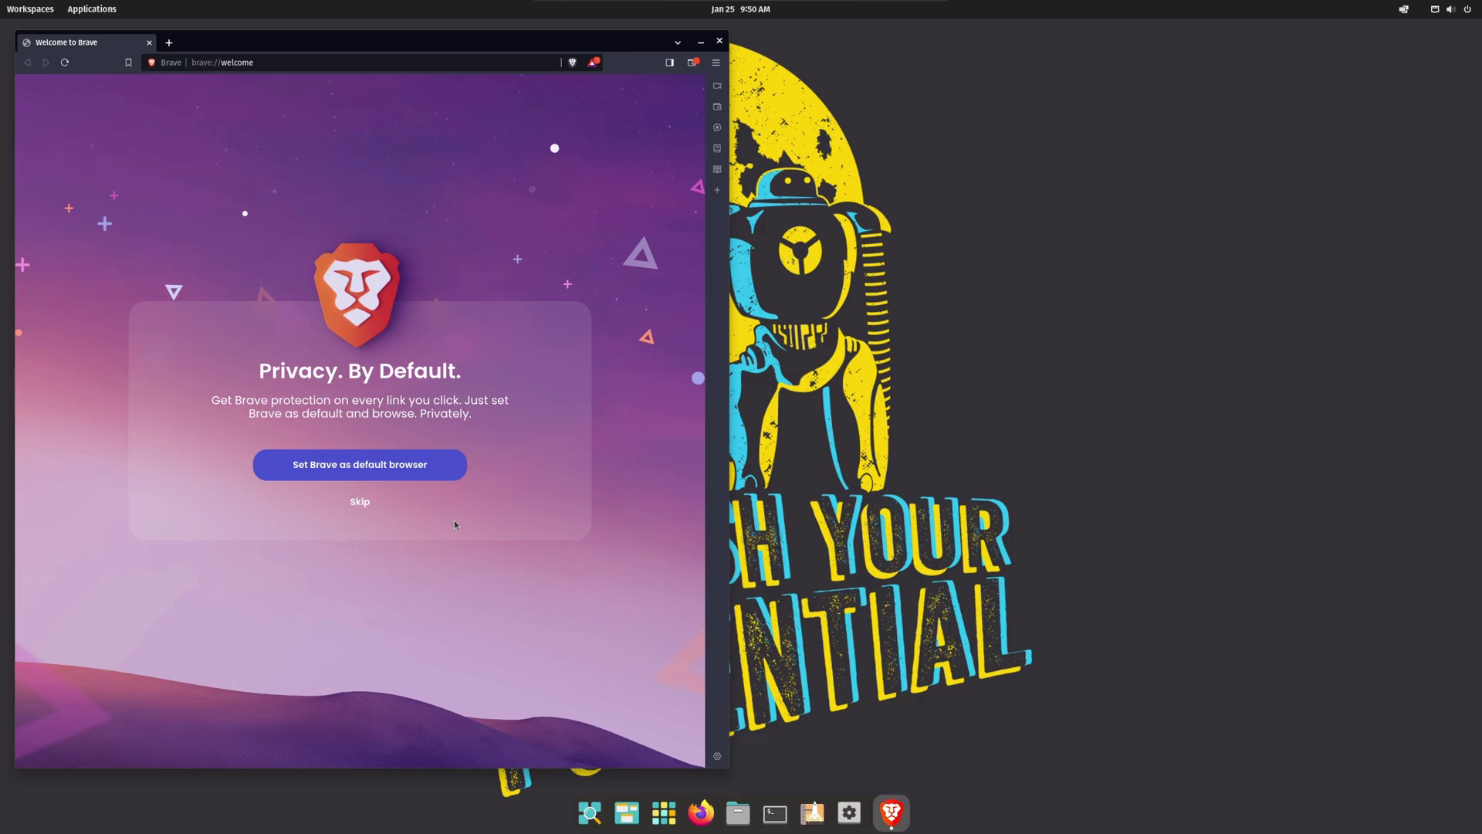
pyautogui.click(356, 503)
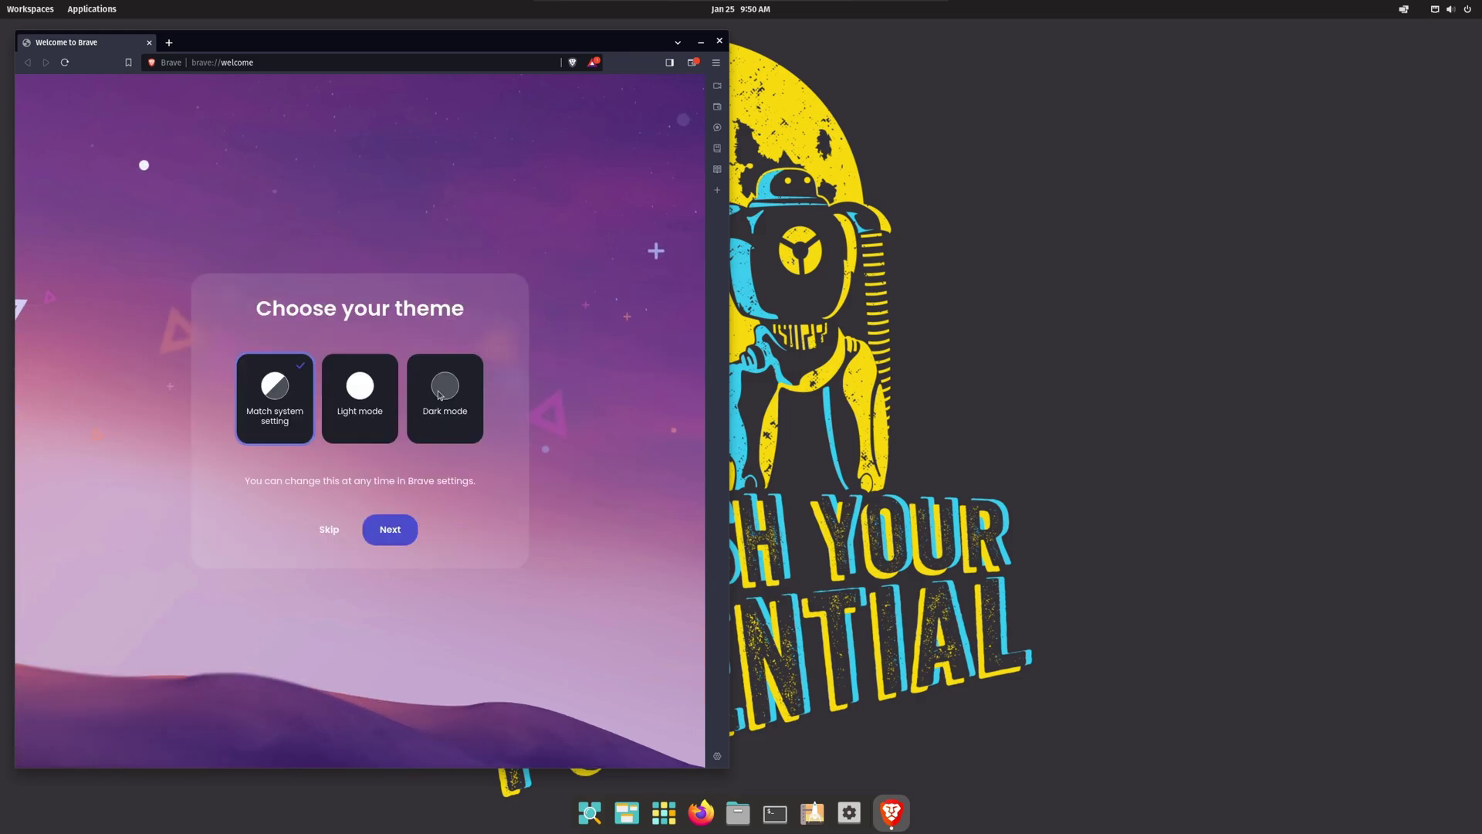
pyautogui.click(391, 530)
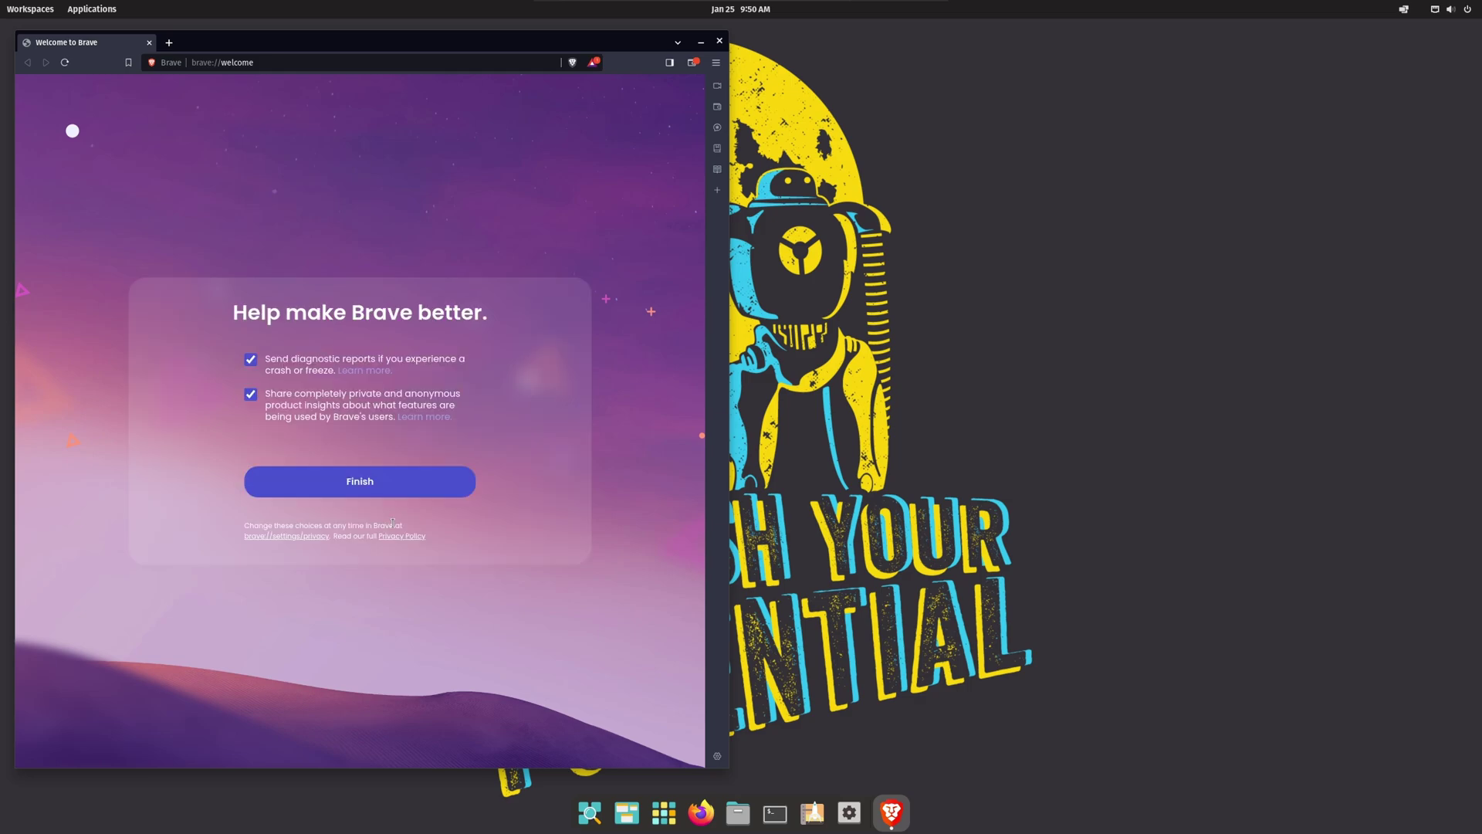
pyautogui.click(250, 394)
pyautogui.click(250, 359)
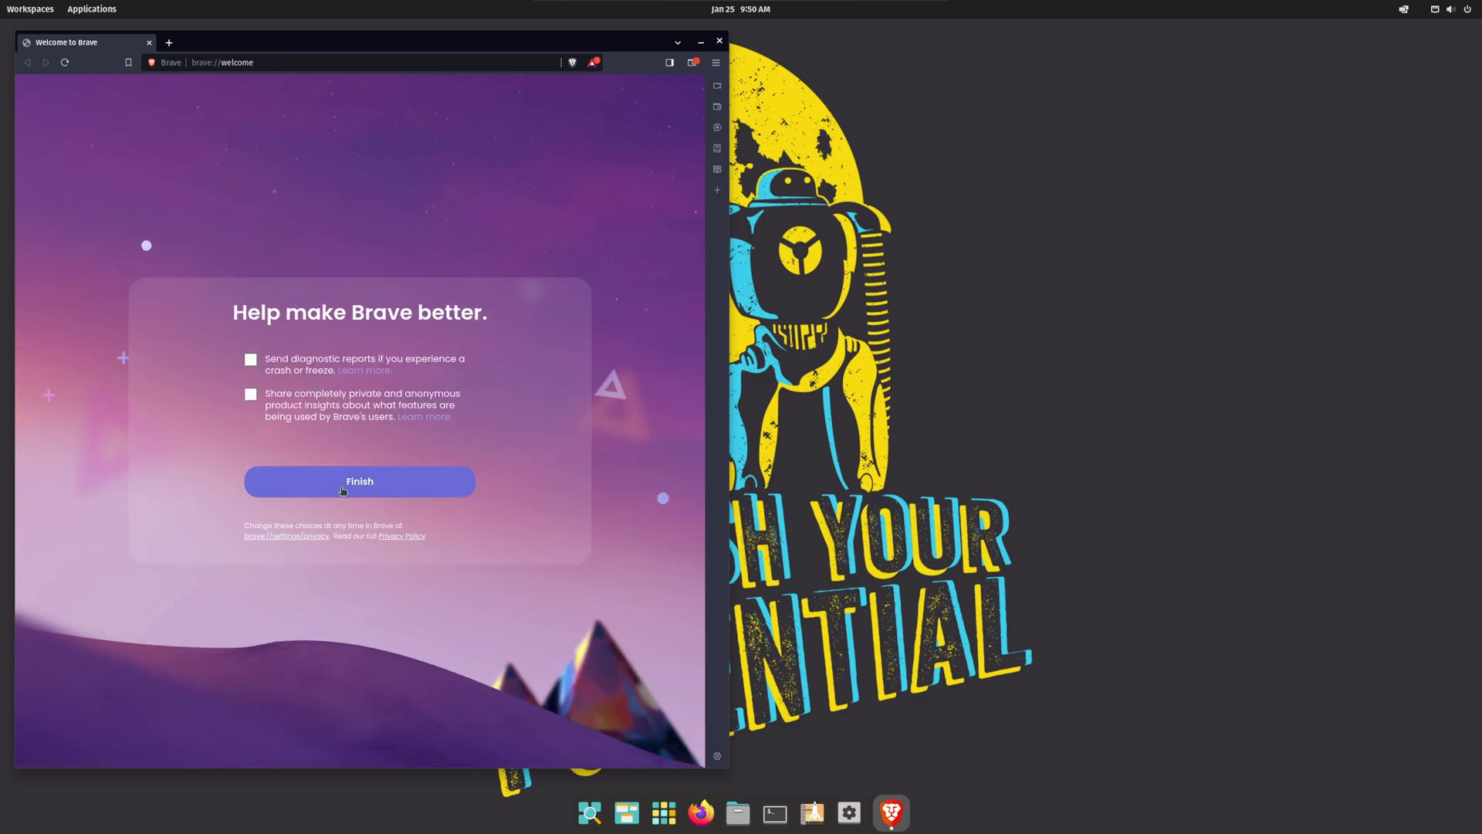
pyautogui.click(360, 481)
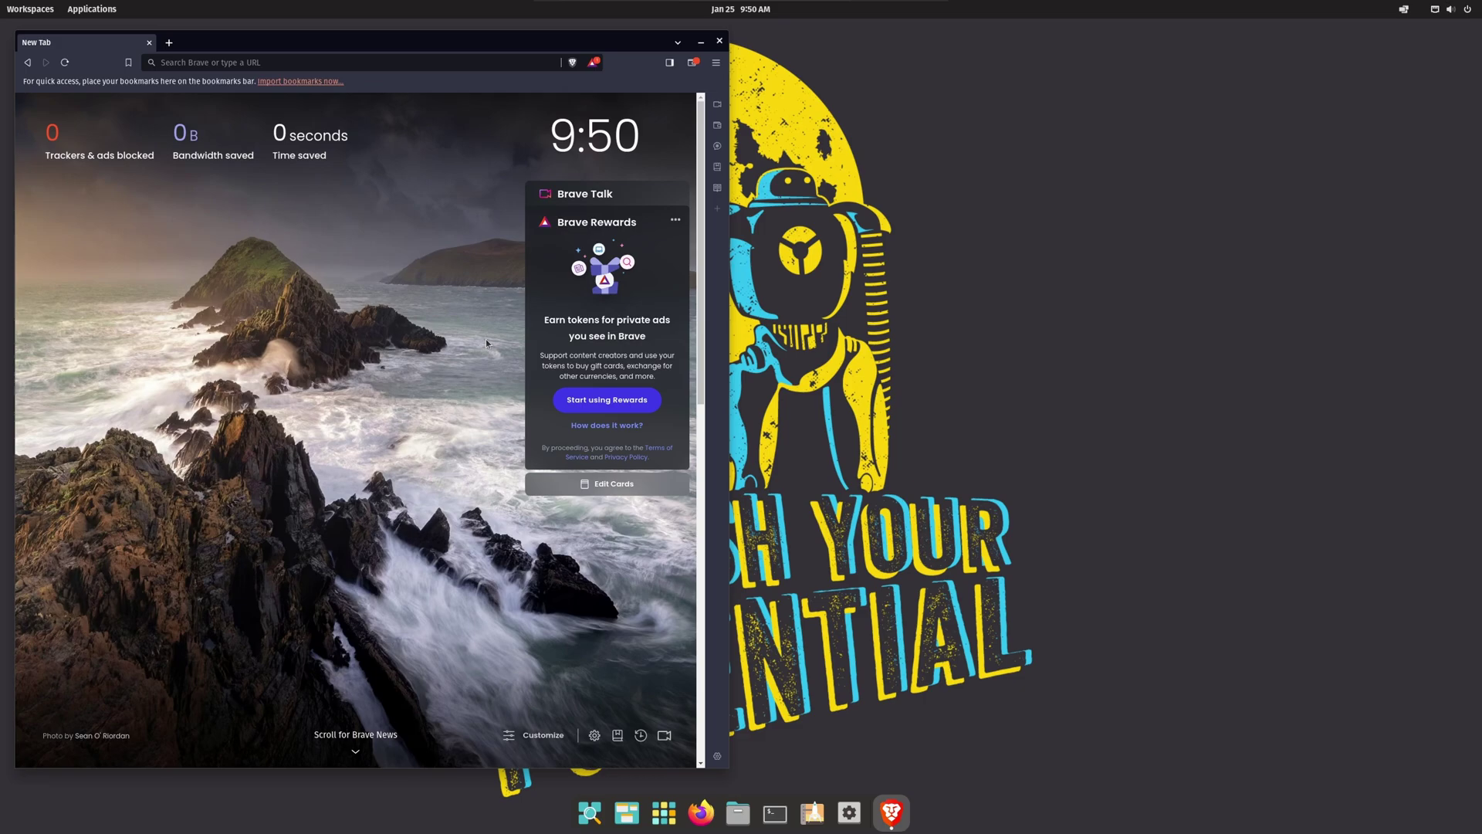
# Step: Close Brave, pin it to the dock from Applications, and place it between Firefox and Files
pyautogui.click(719, 40)
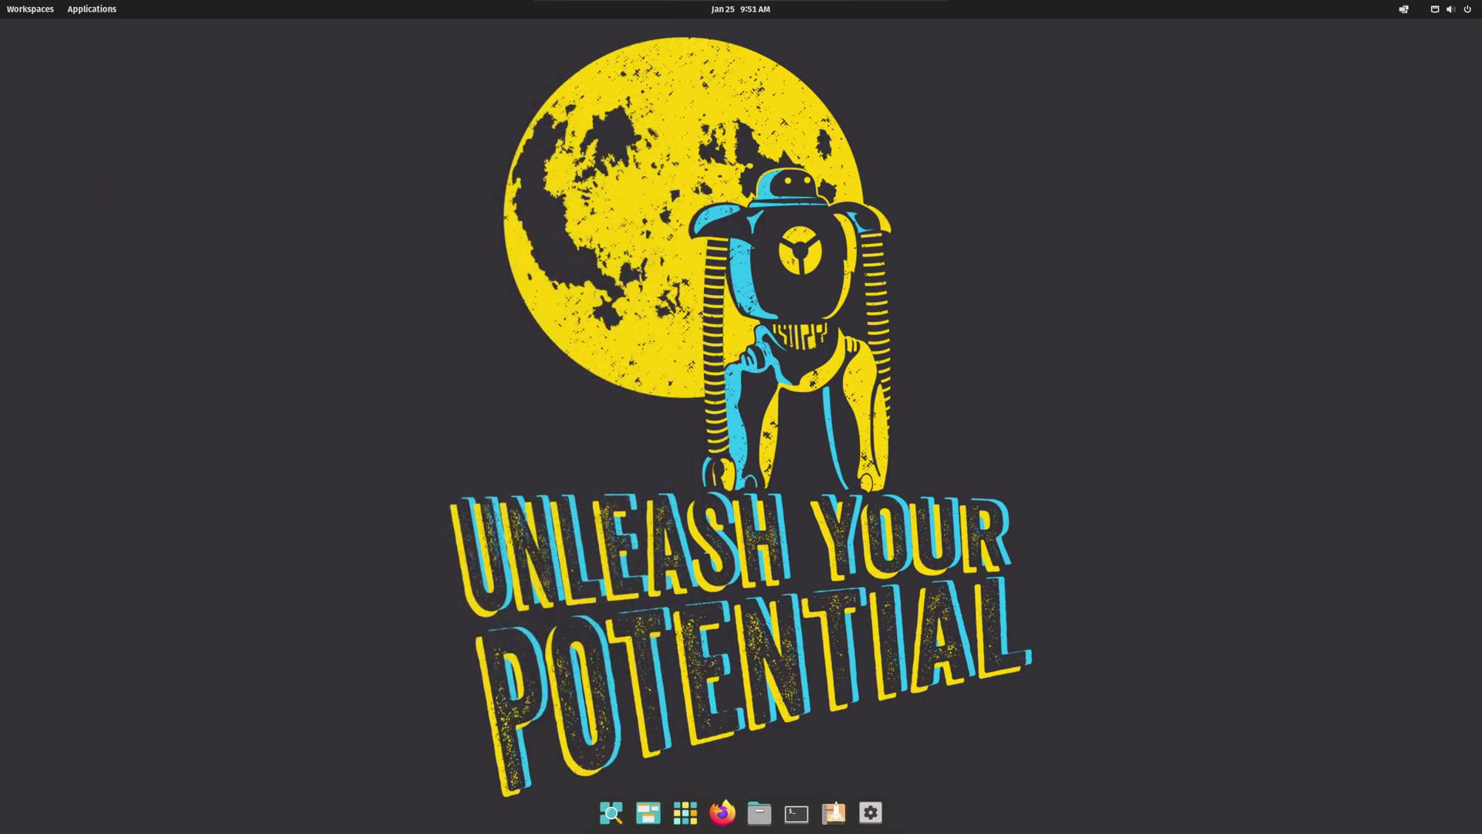
pyautogui.click(685, 812)
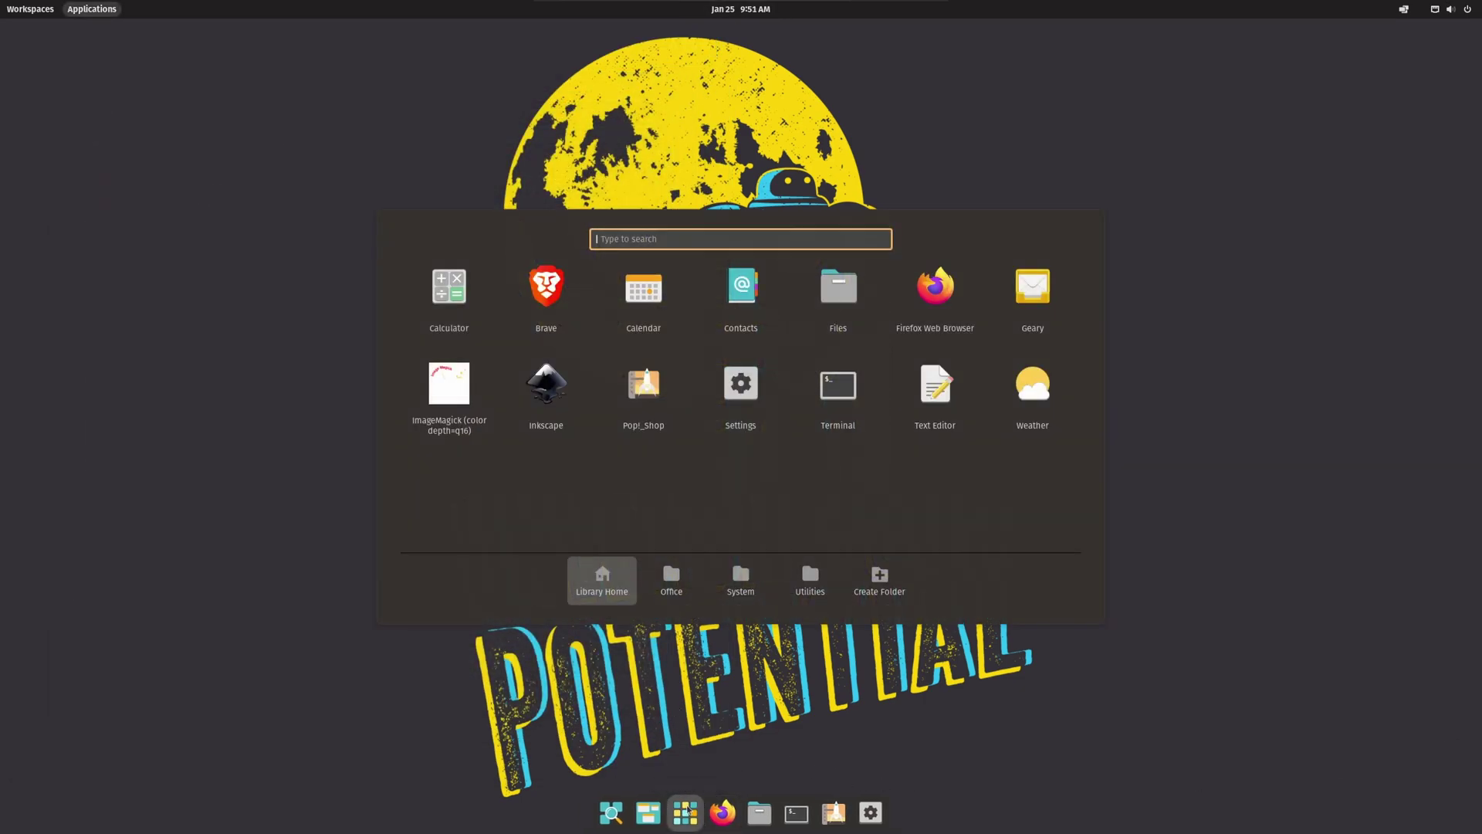
pyautogui.rightClick(534, 300)
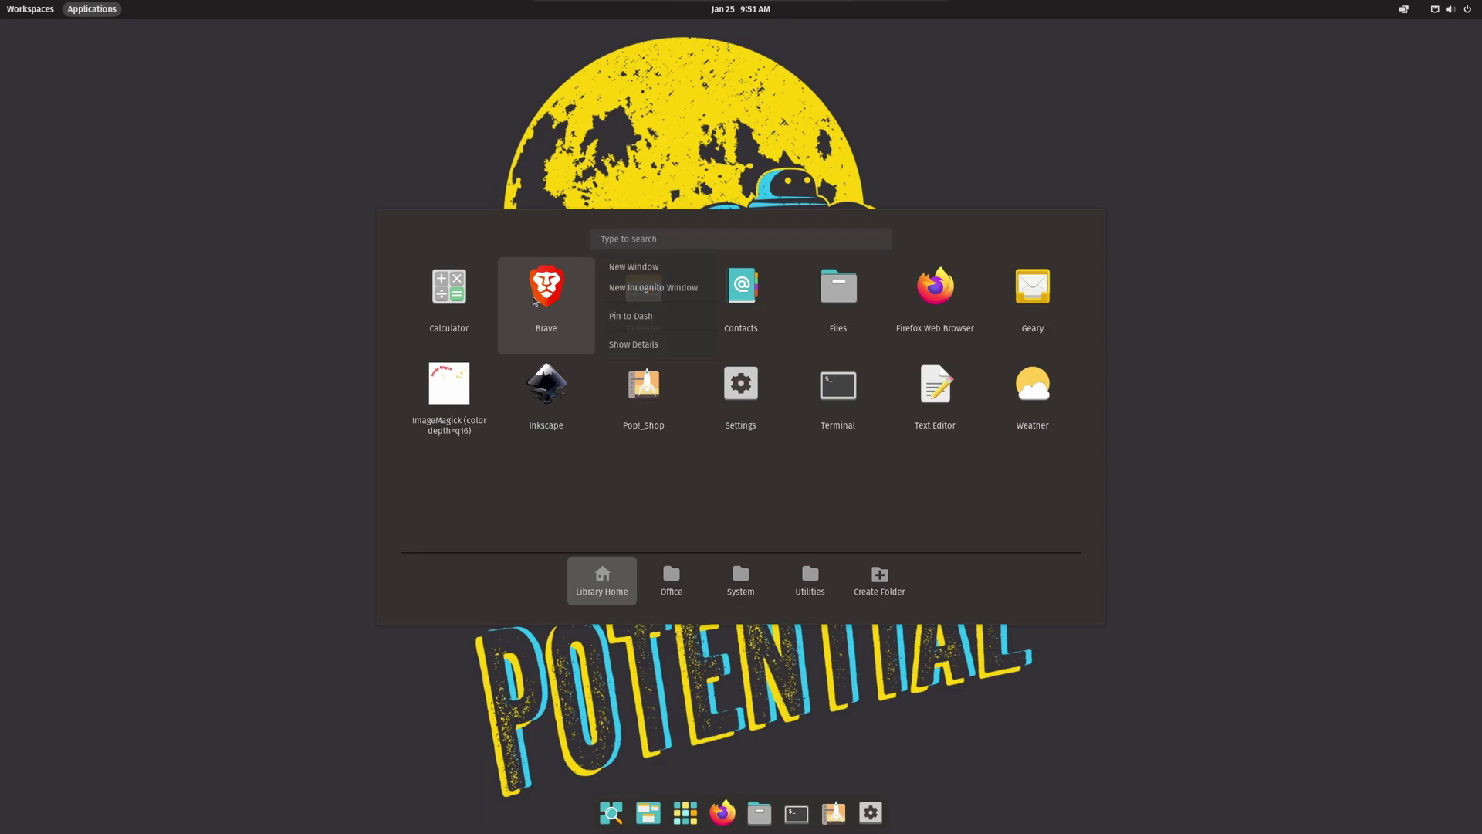
pyautogui.click(694, 328)
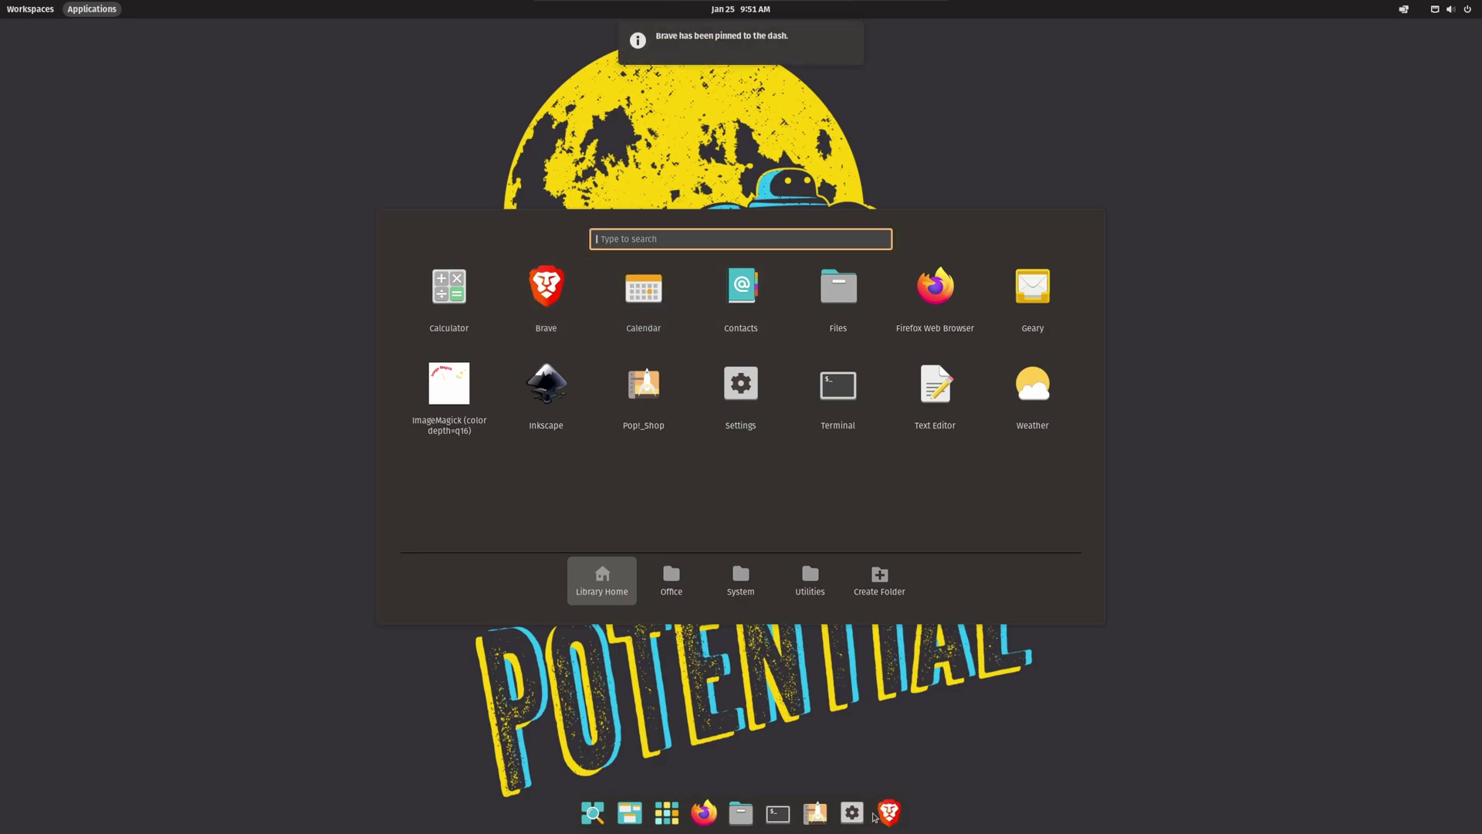
pyautogui.moveTo(884, 814); pyautogui.dragTo(726, 812)
pyautogui.click(1266, 426)
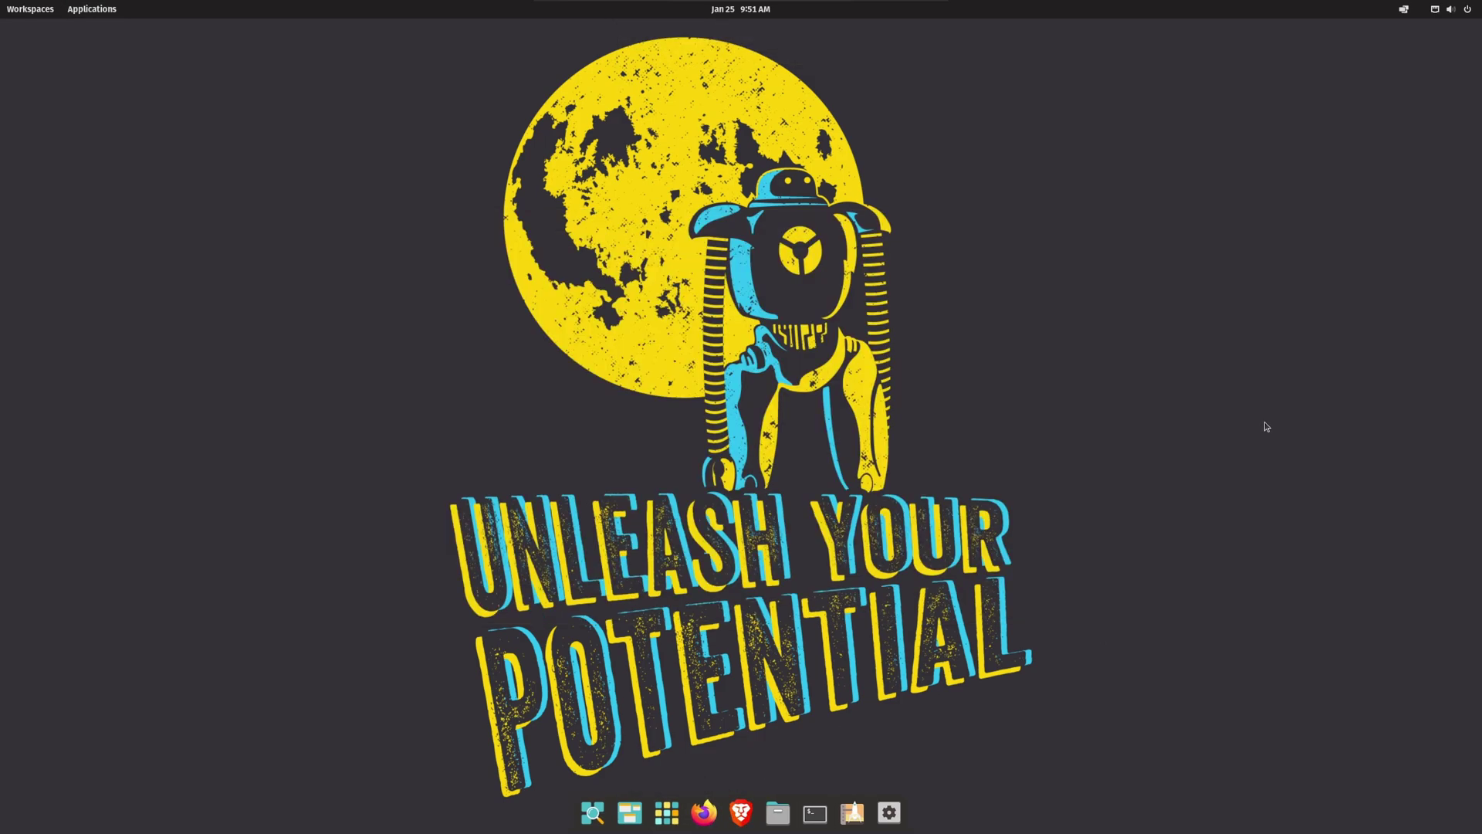
# Step: In Settings > Desktop > Dock, set the dock position to Along the left side, then close Settings
pyautogui.click(889, 817)
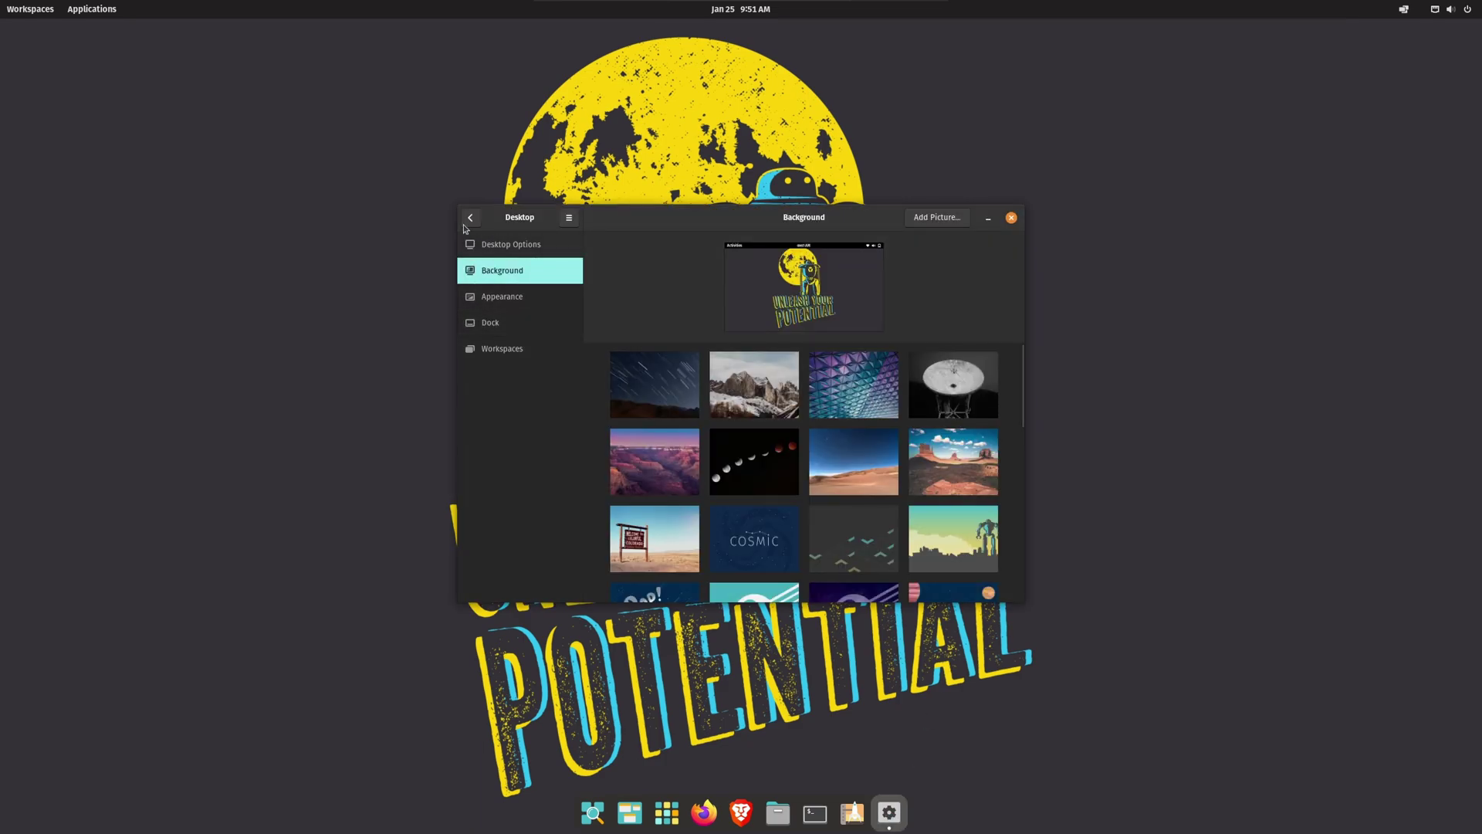
pyautogui.click(471, 219)
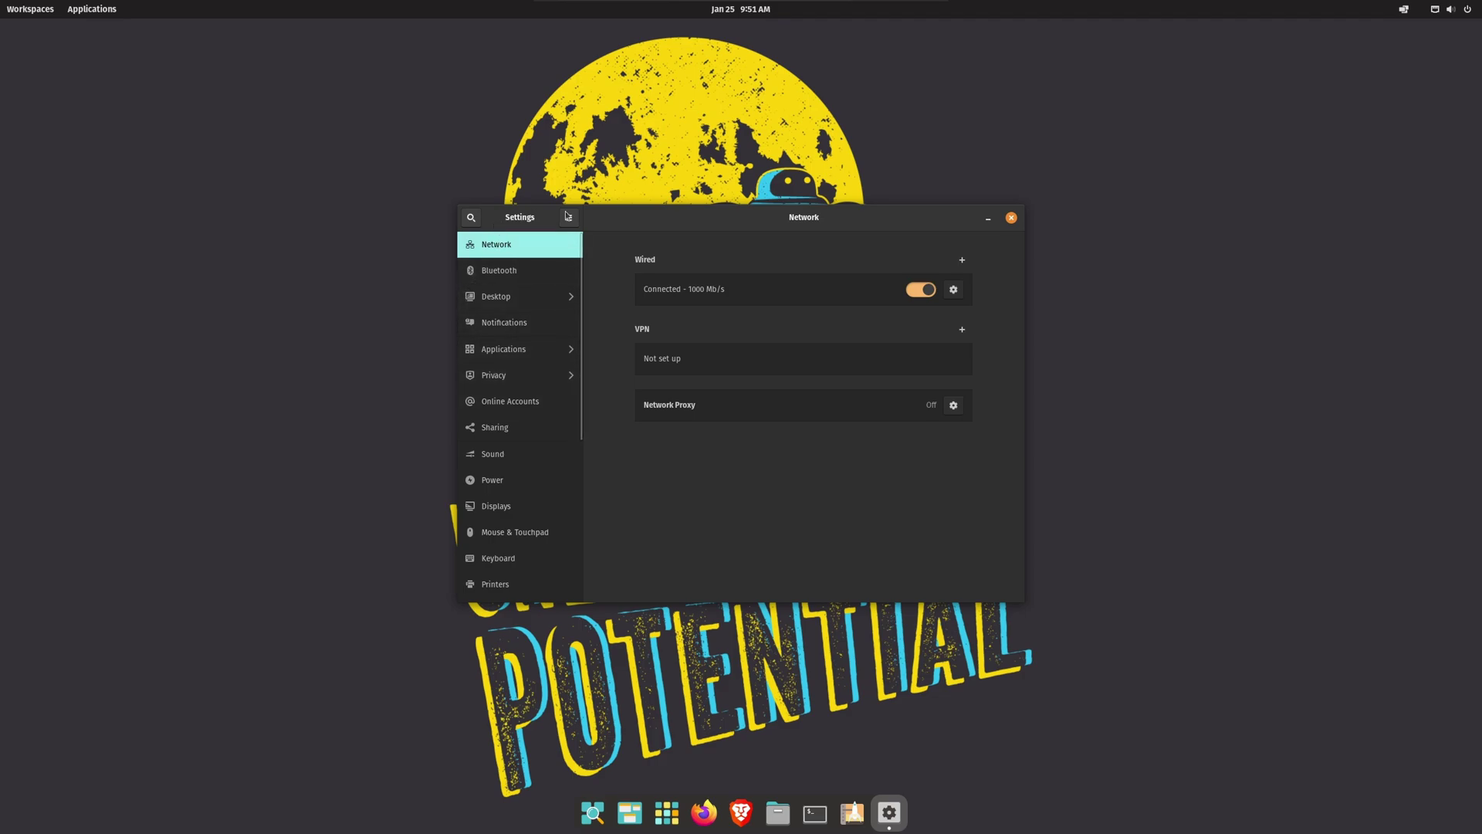
pyautogui.click(502, 304)
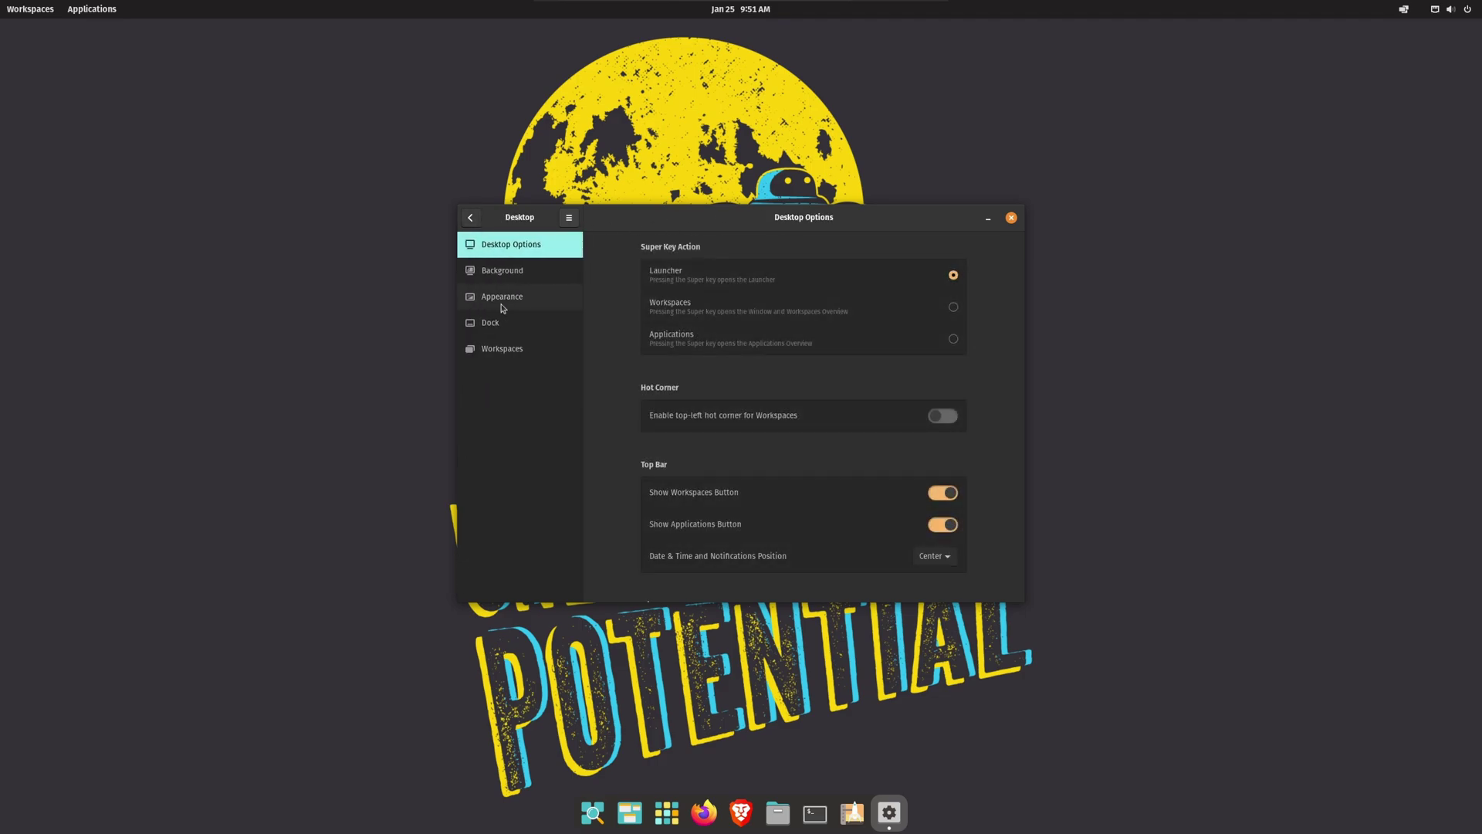
pyautogui.click(494, 325)
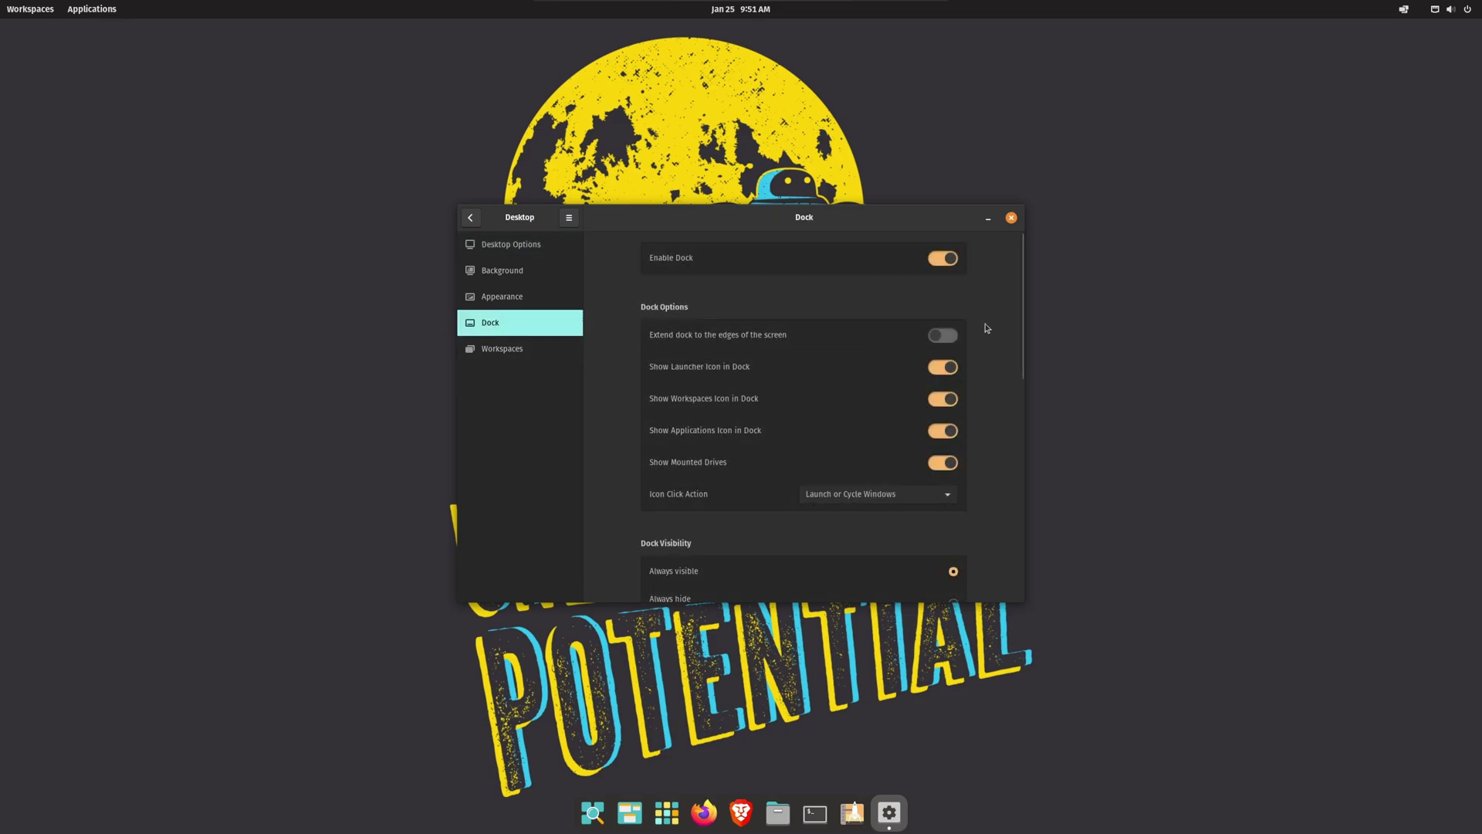
pyautogui.scroll(-5, 988, 332)
pyautogui.scroll(-3, 992, 332)
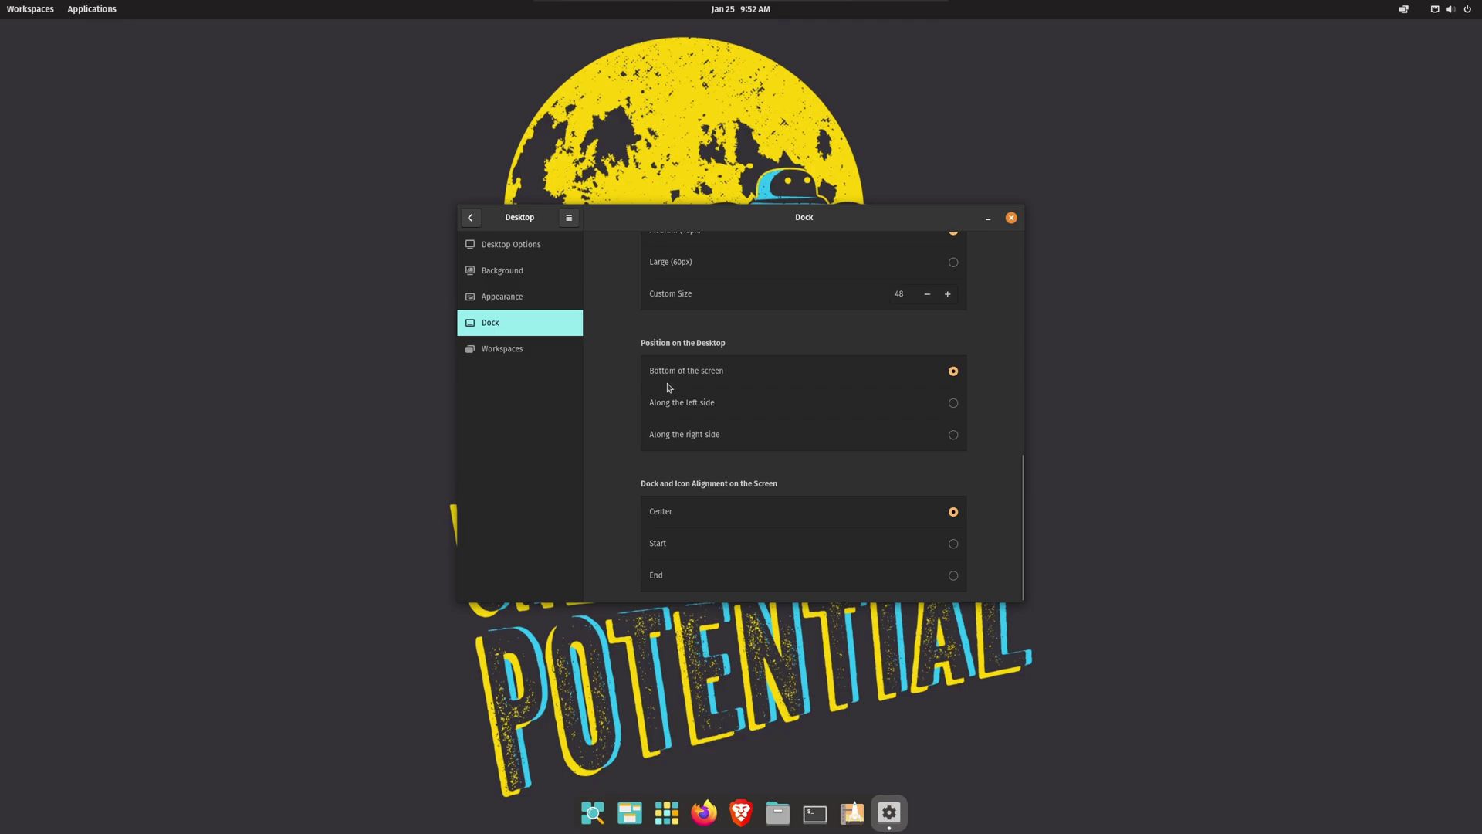
pyautogui.click(953, 403)
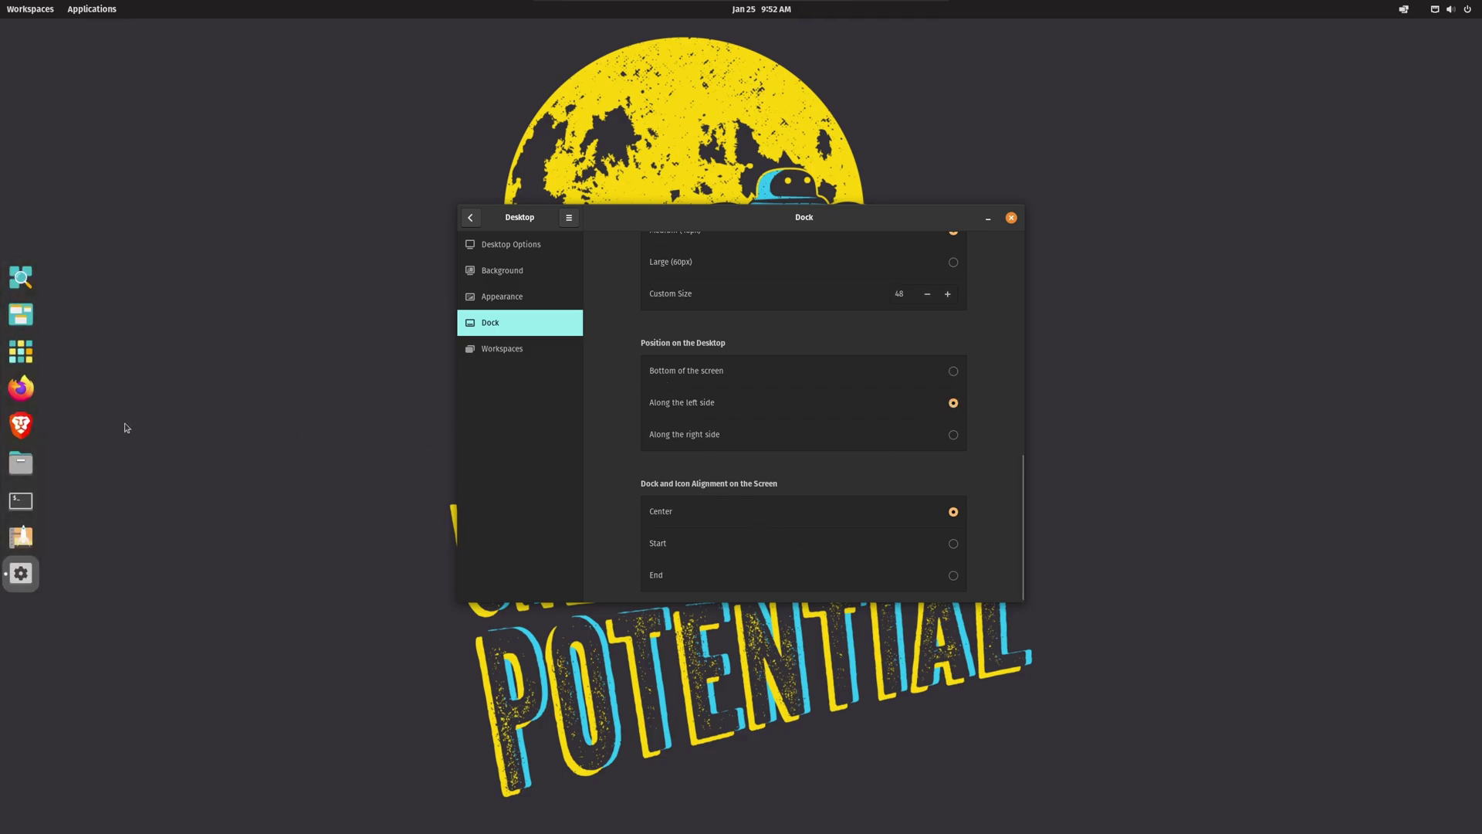
pyautogui.click(1011, 219)
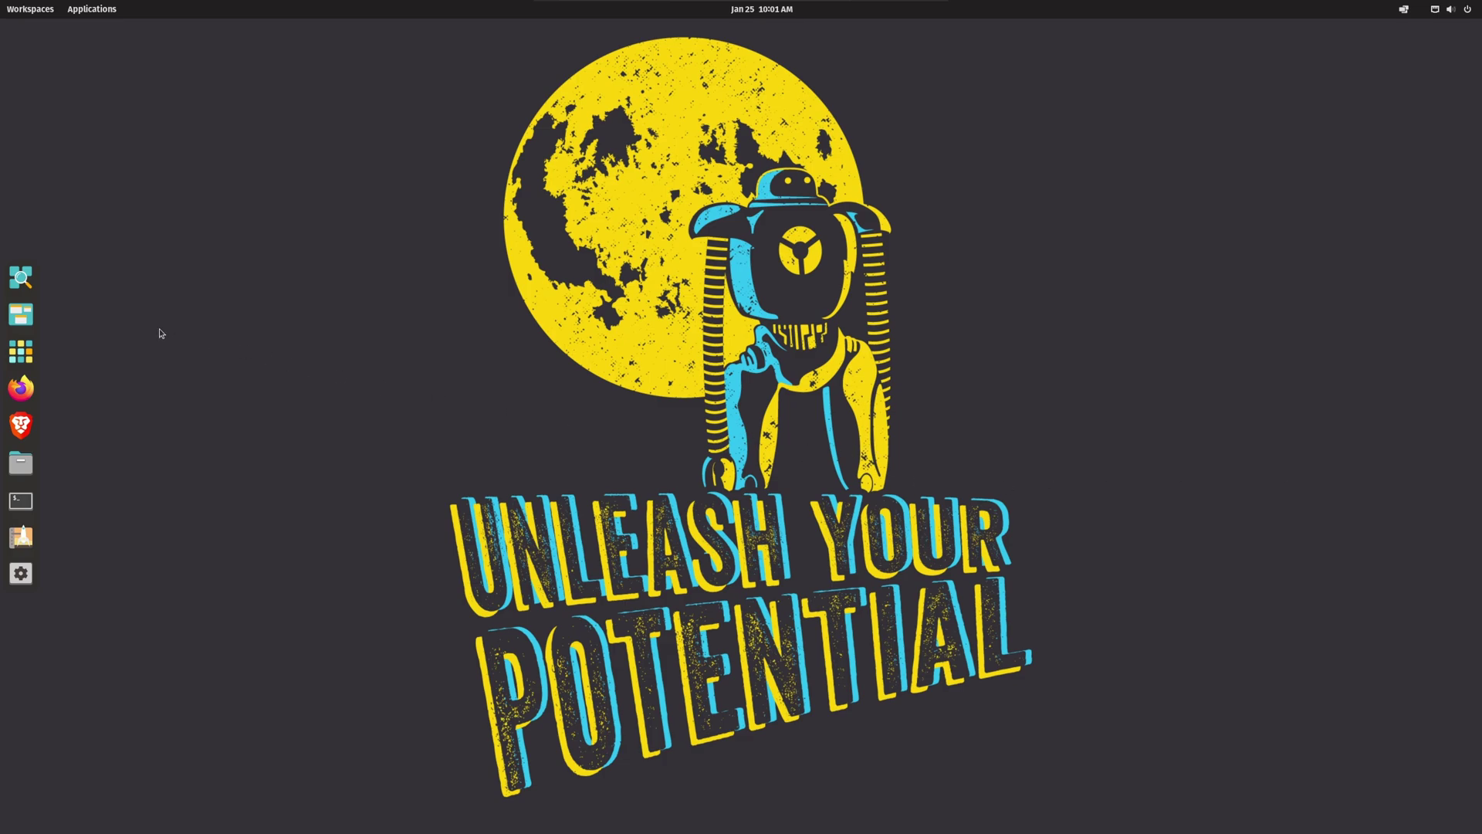
# Step: Search Pop!_Shop for 'steam' and open the Steam app page
pyautogui.click(21, 536)
pyautogui.write('ste')
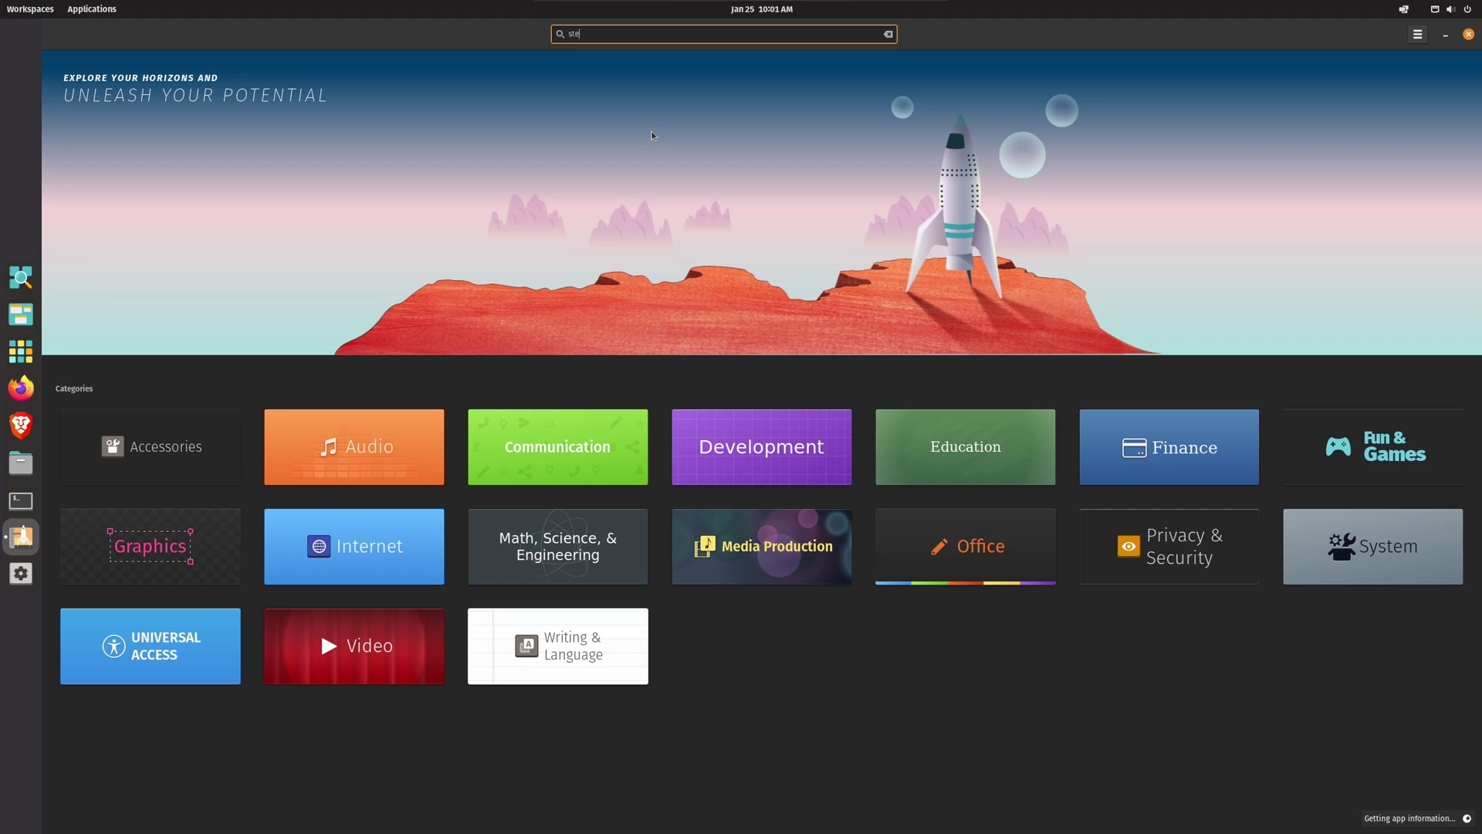
pyautogui.write('am')
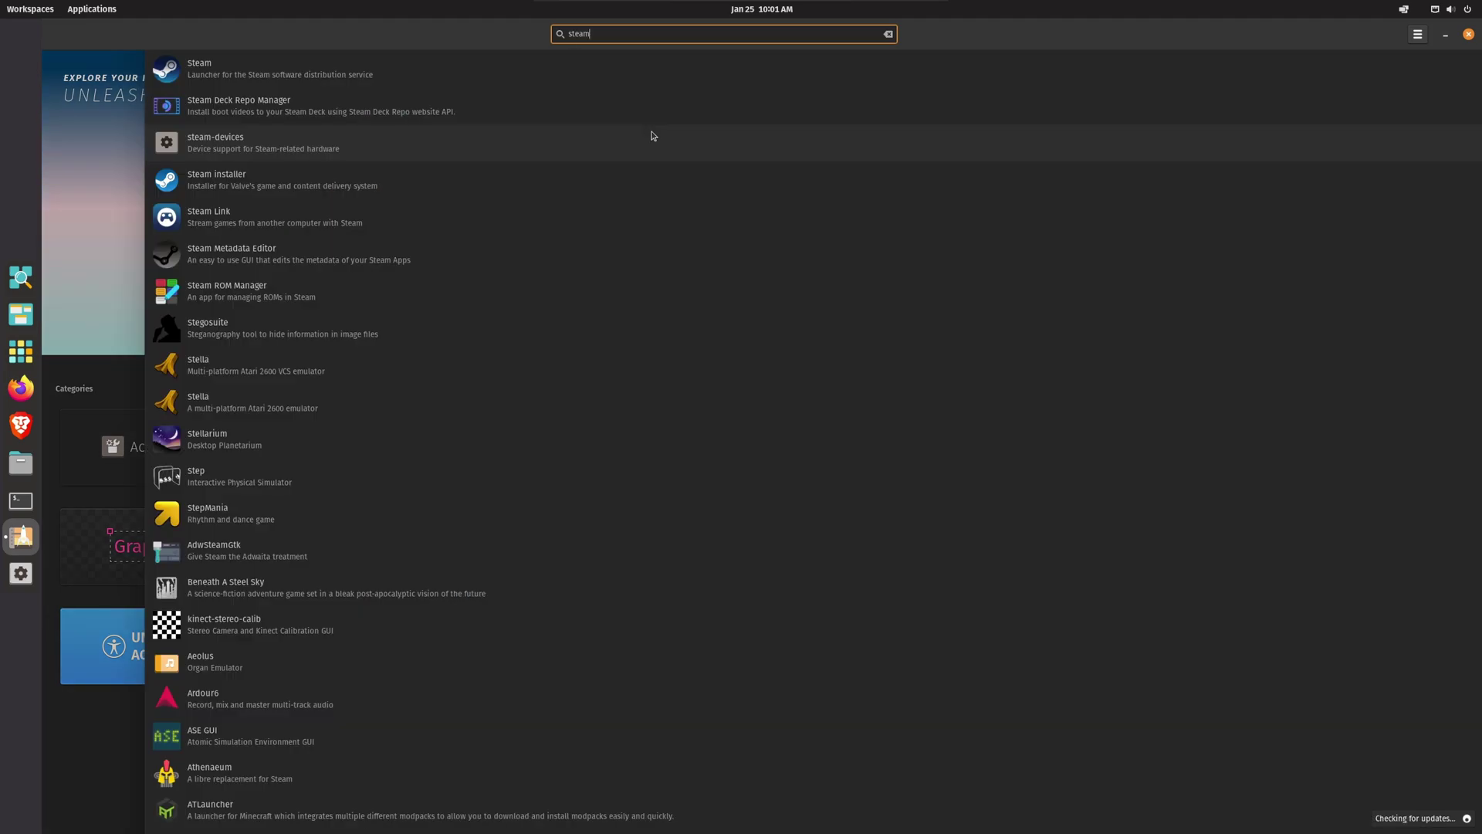
pyautogui.click(174, 69)
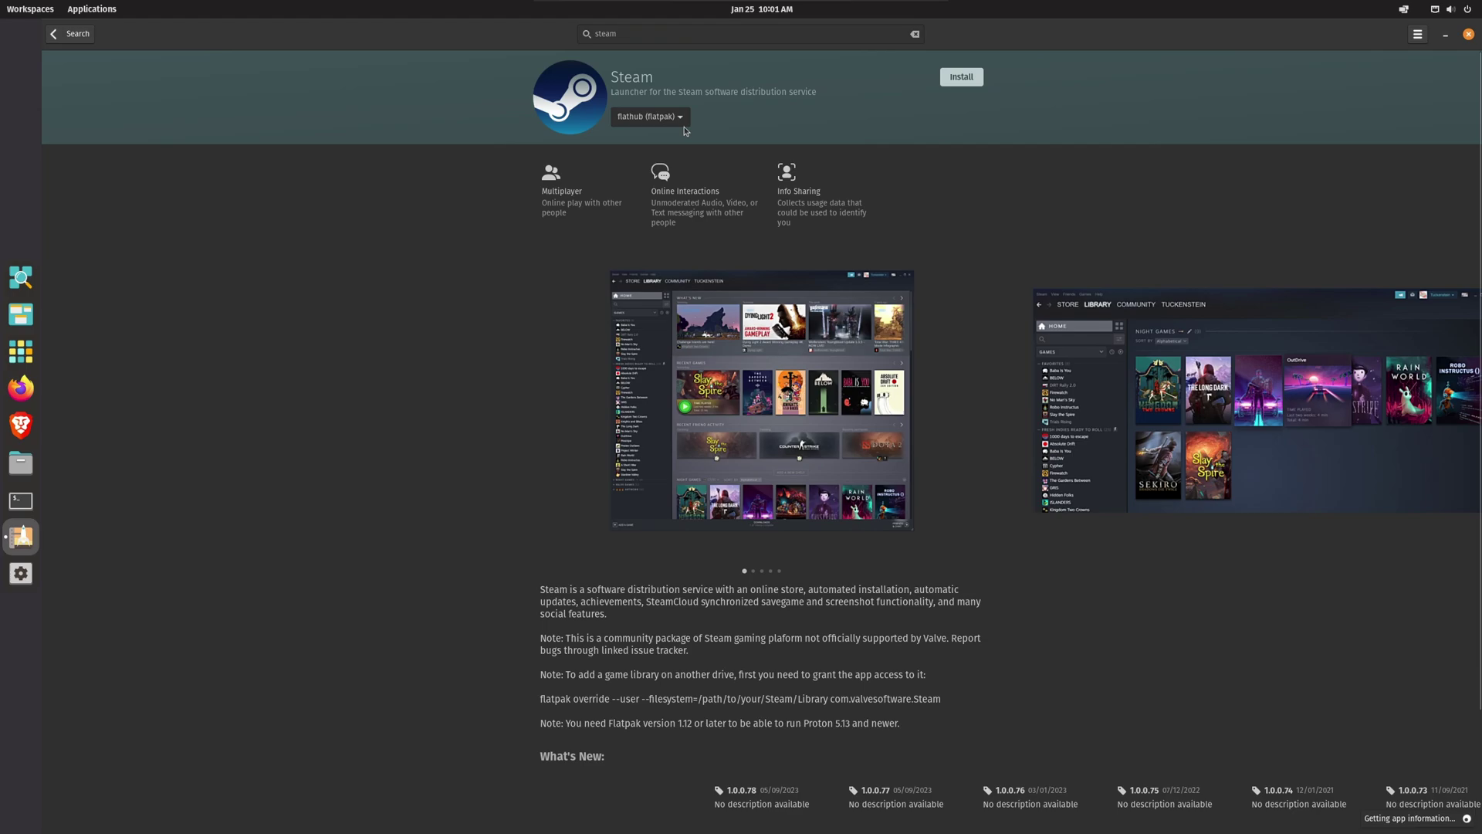
# Step: Switch Steam's source to Pop!_OS (deb) and install it, authenticating with your password
pyautogui.click(650, 117)
pyautogui.click(657, 133)
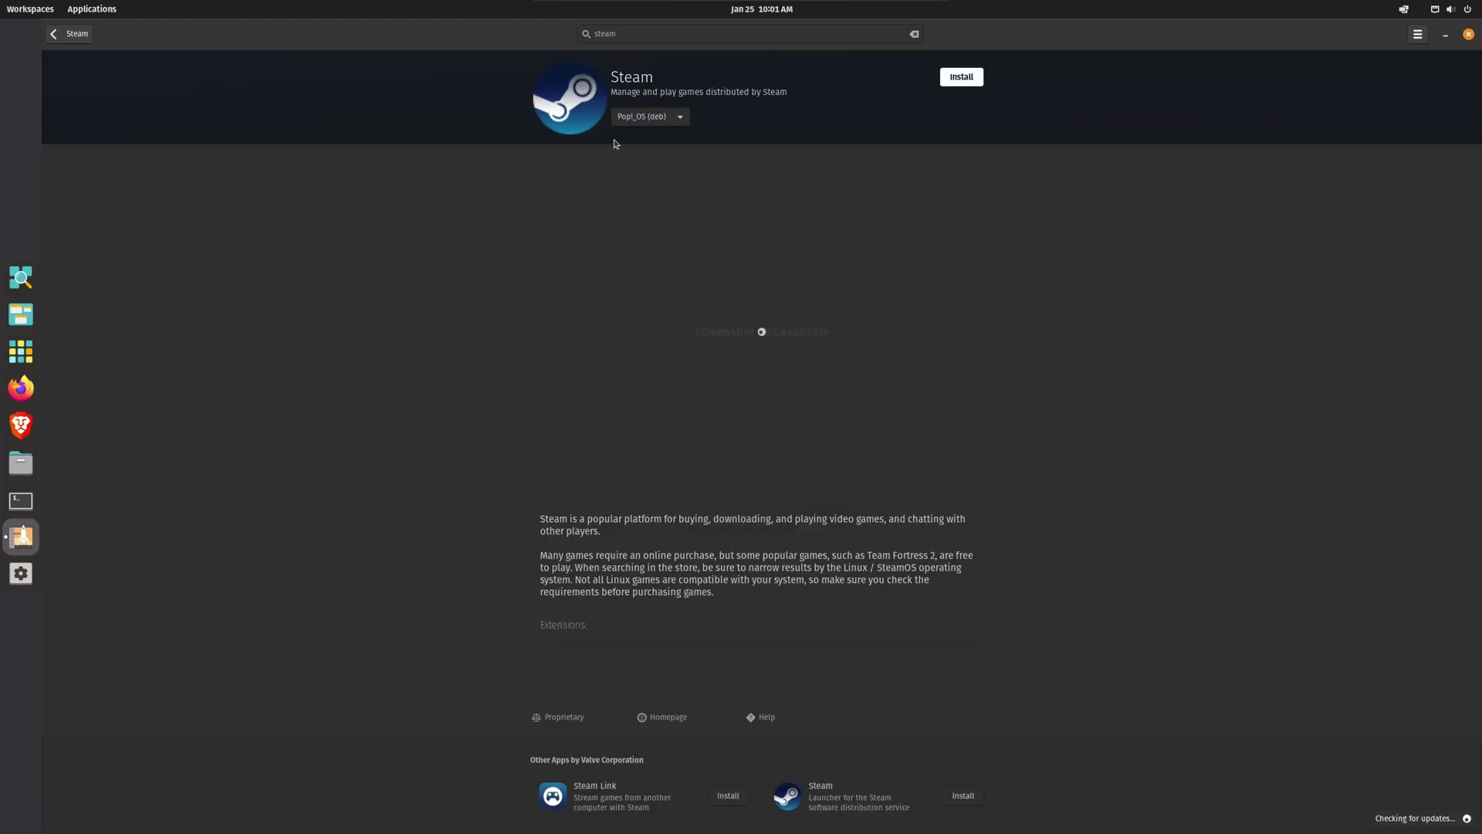
pyautogui.click(965, 78)
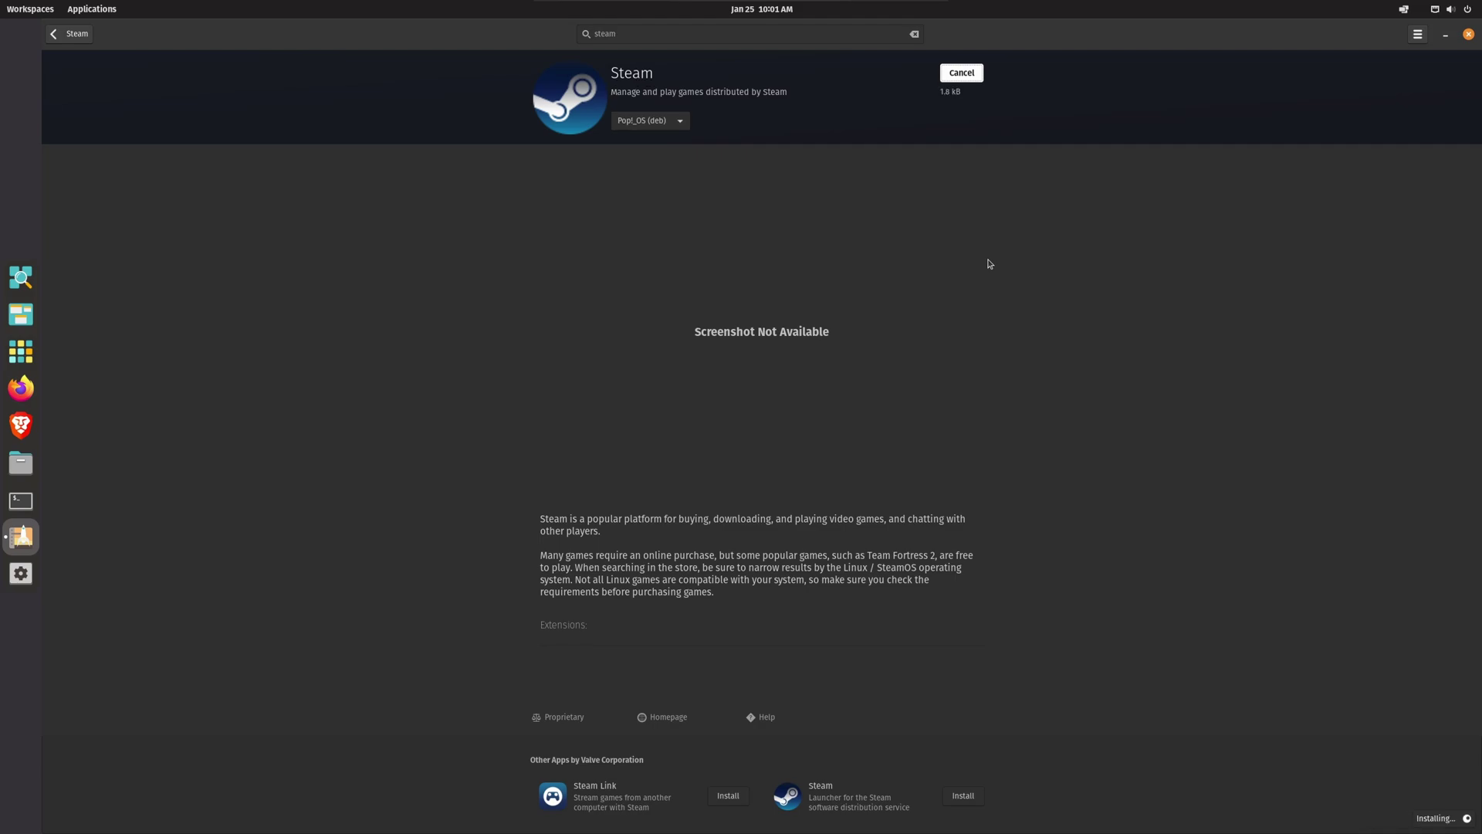
pyautogui.write('******')
pyautogui.press('Return')
# Step: In Firefox, search for 'protonup-qt' and open the davidotek.github.io project site
pyautogui.click(21, 387)
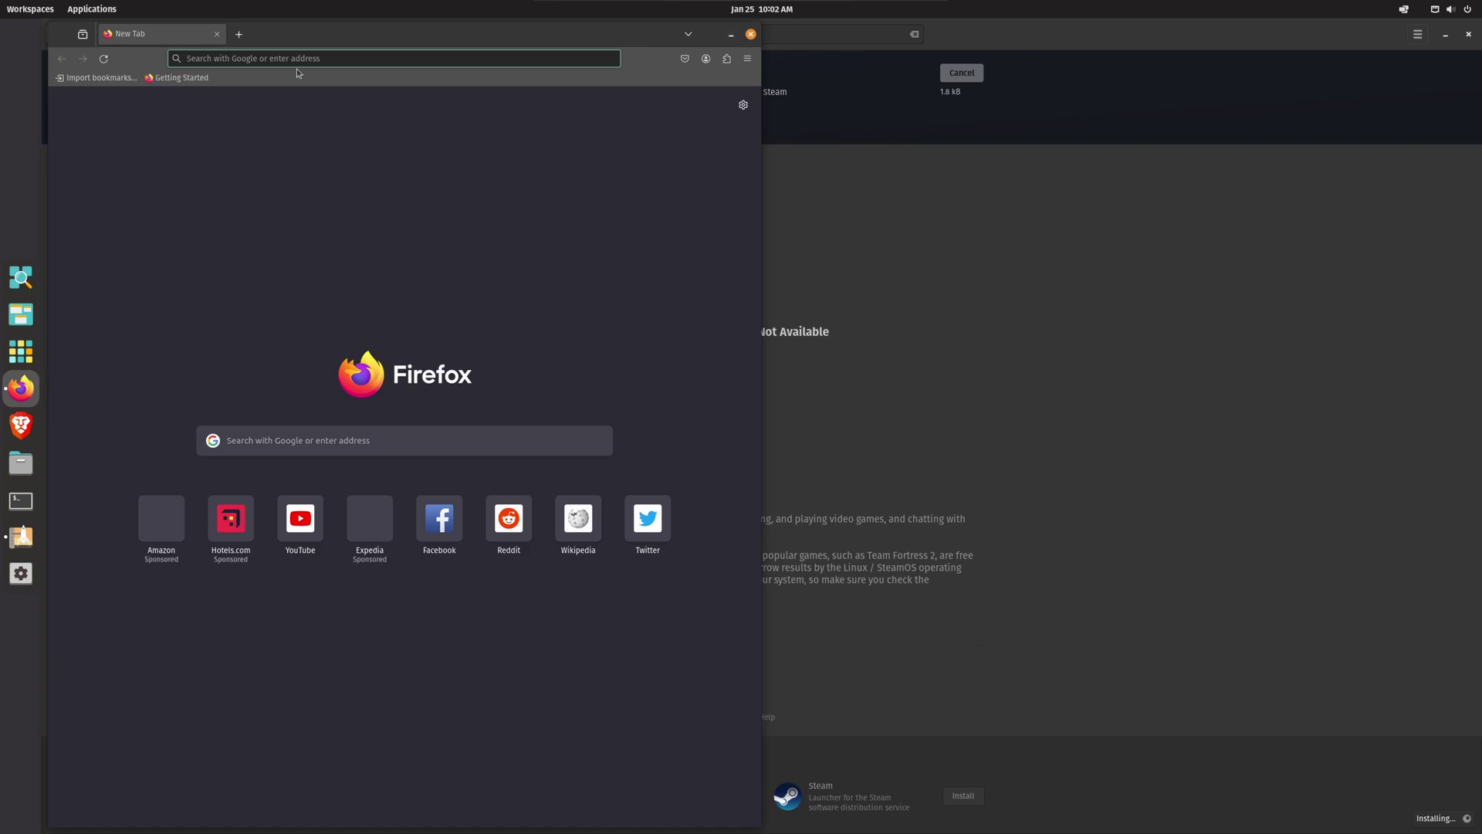
pyautogui.write('protonu')
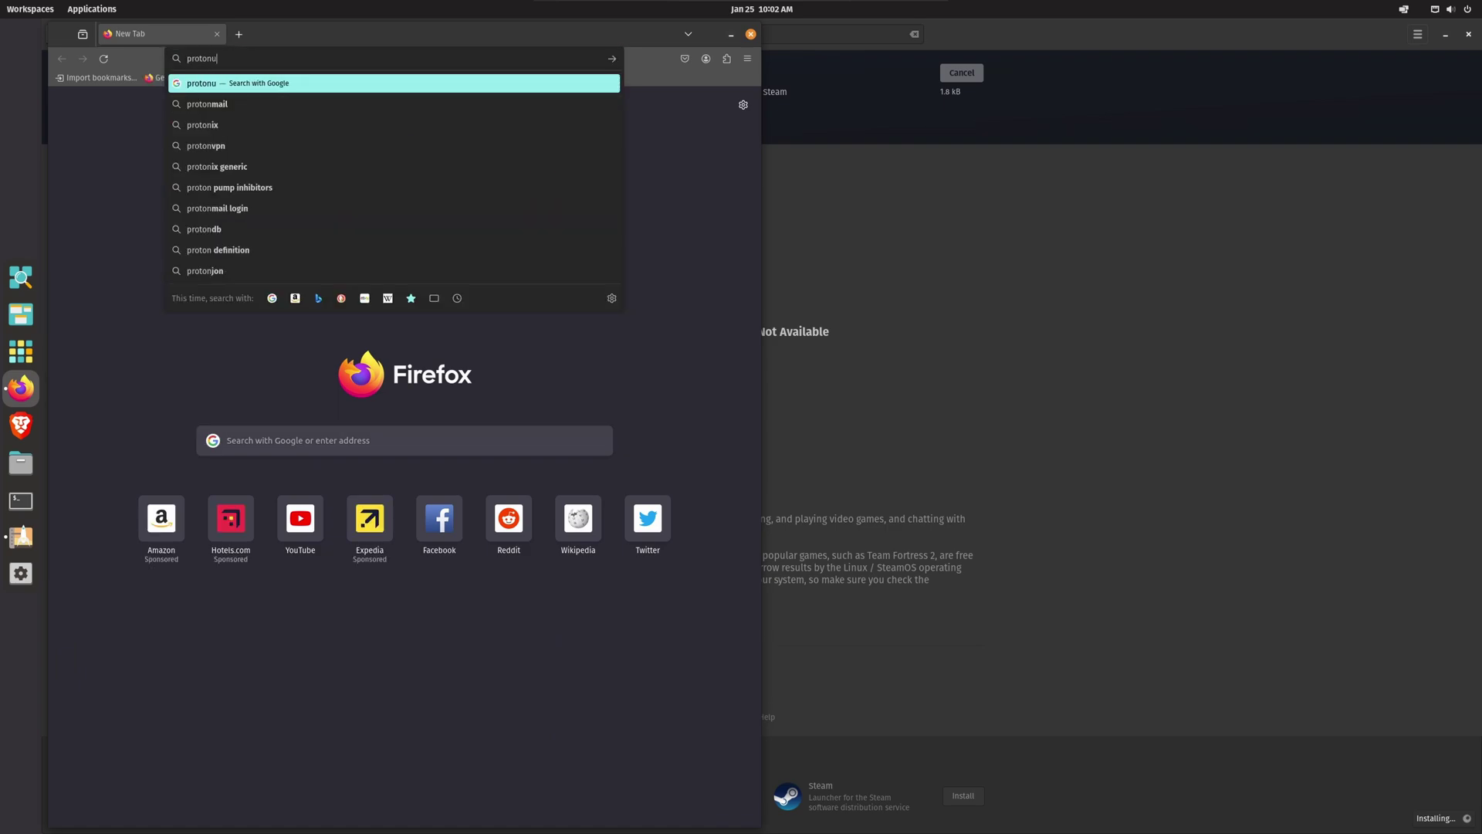
pyautogui.write('p-qt')
pyautogui.press('Return')
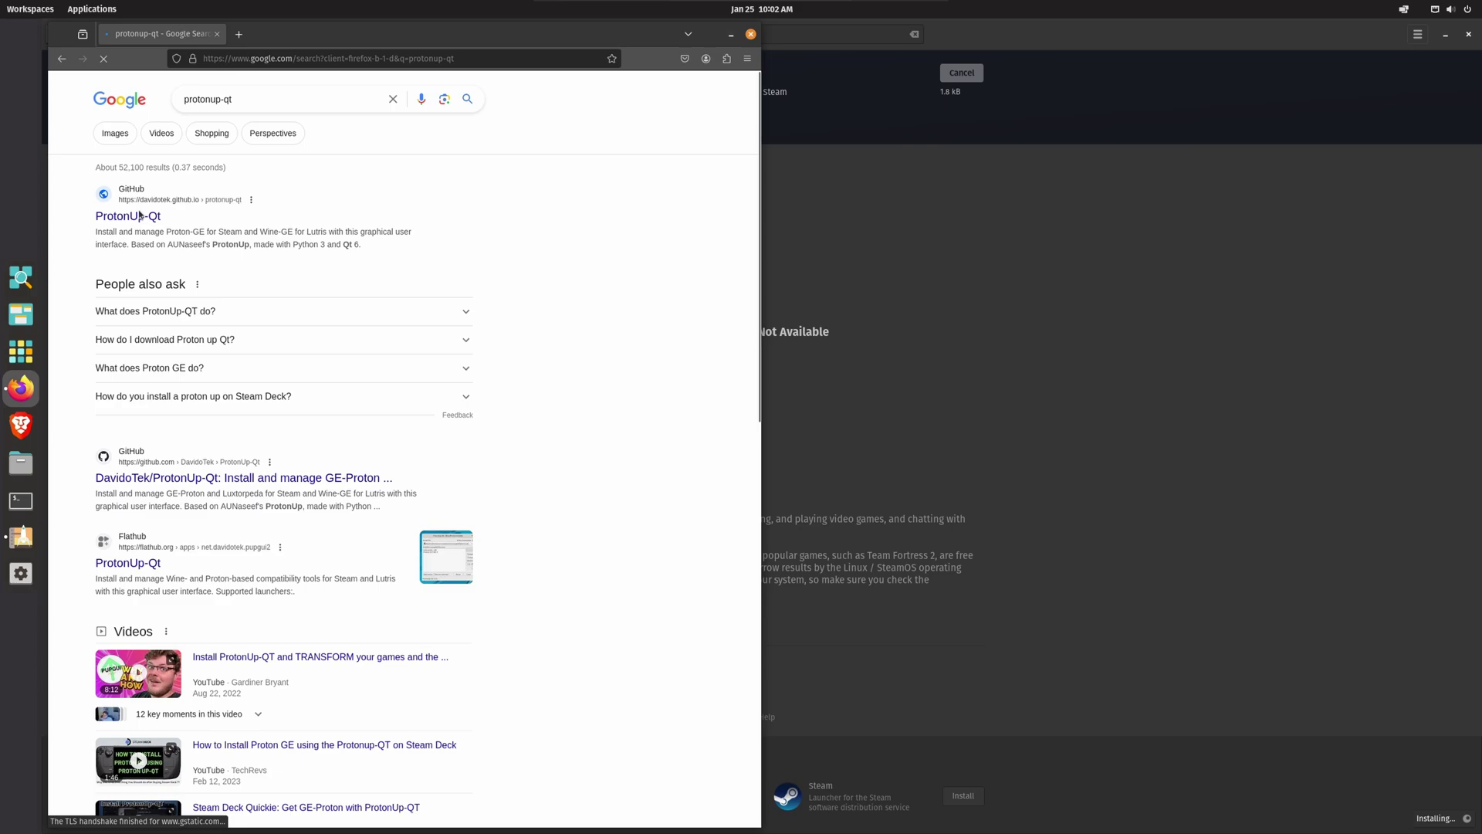
pyautogui.click(139, 216)
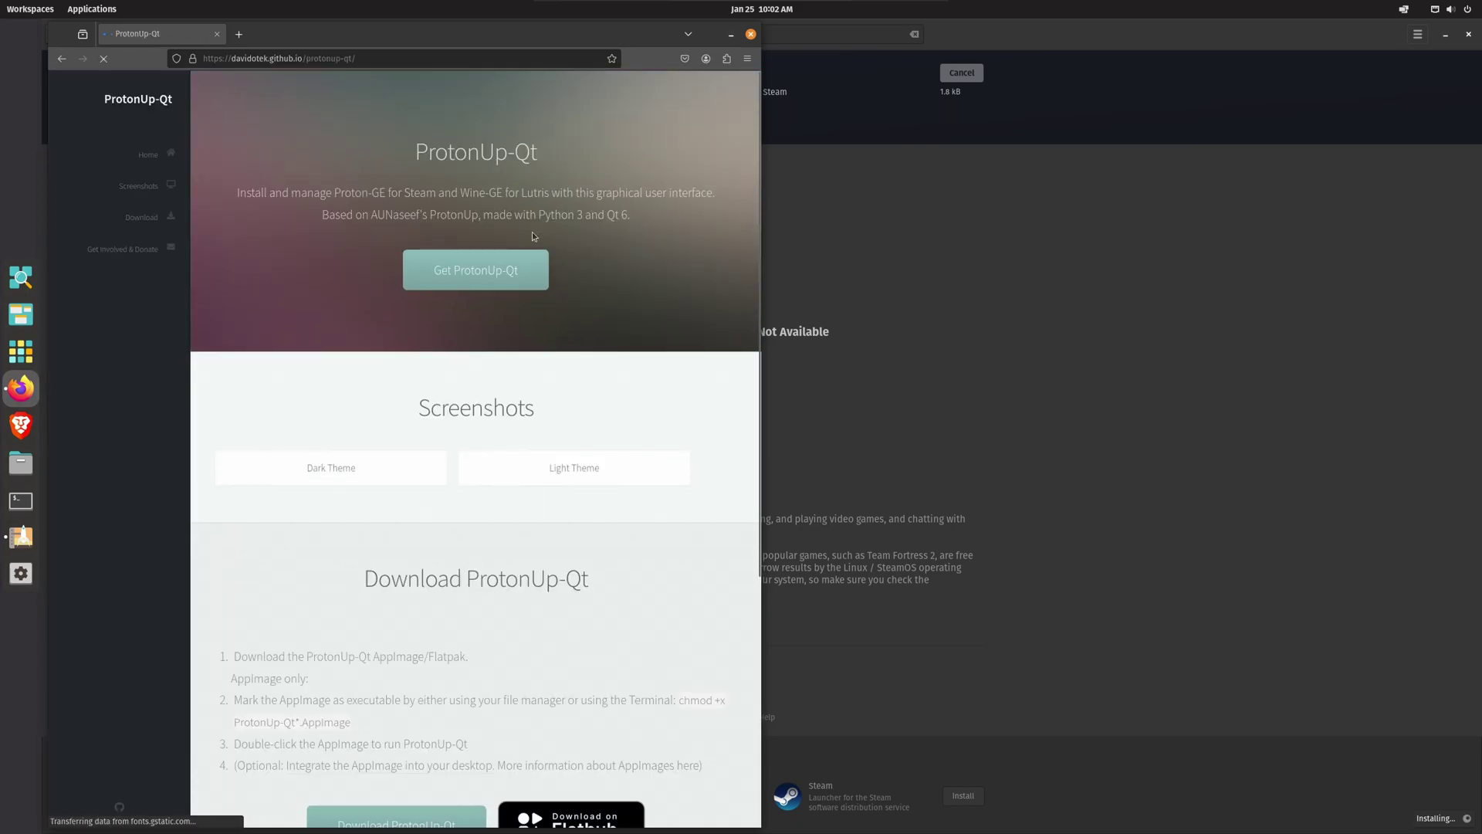
# Step: Download the ProtonUp-Qt v2.9.1 AppImage and show it in its Downloads folder
pyautogui.click(149, 220)
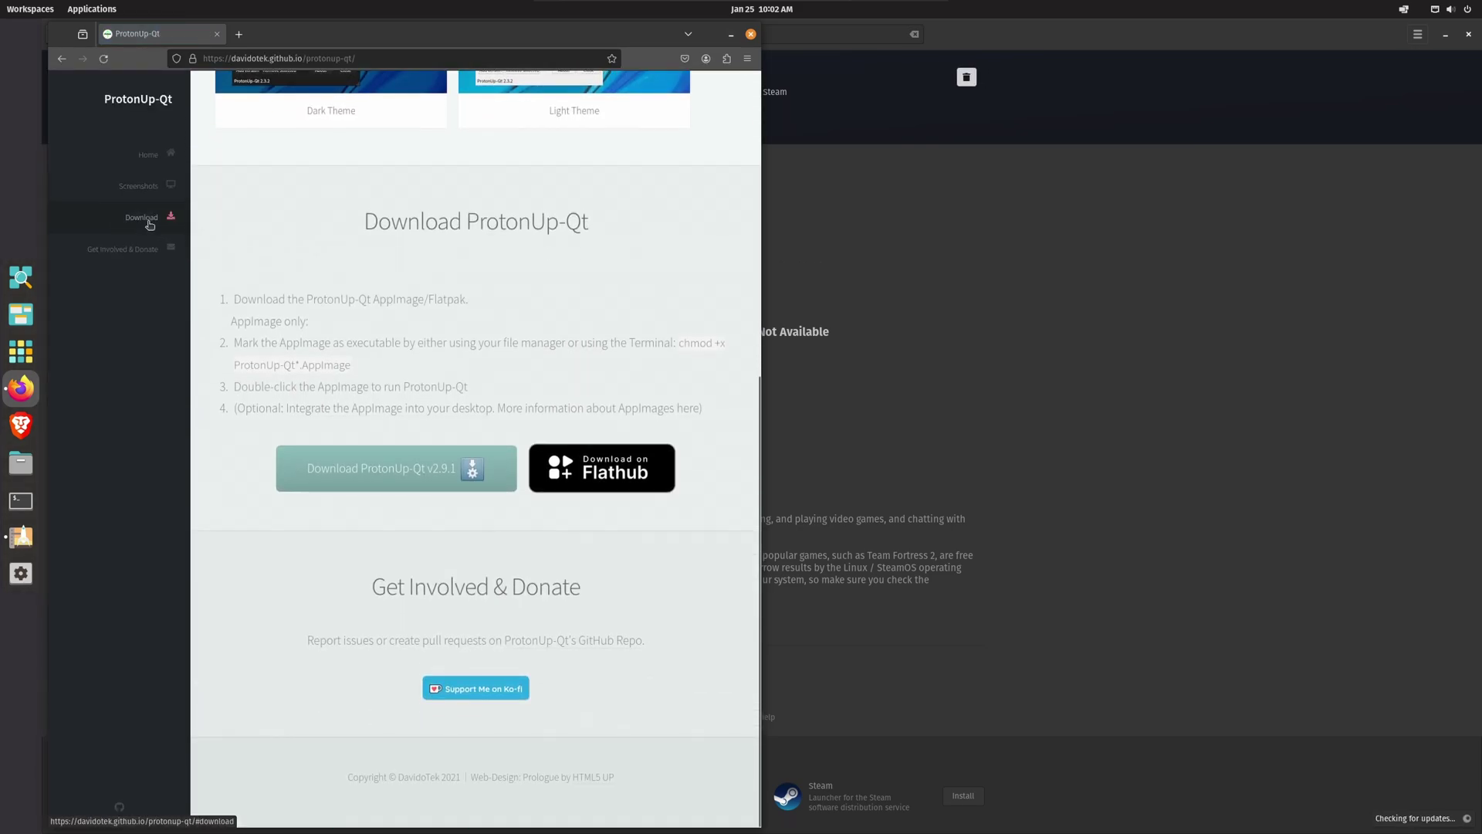
pyautogui.click(389, 479)
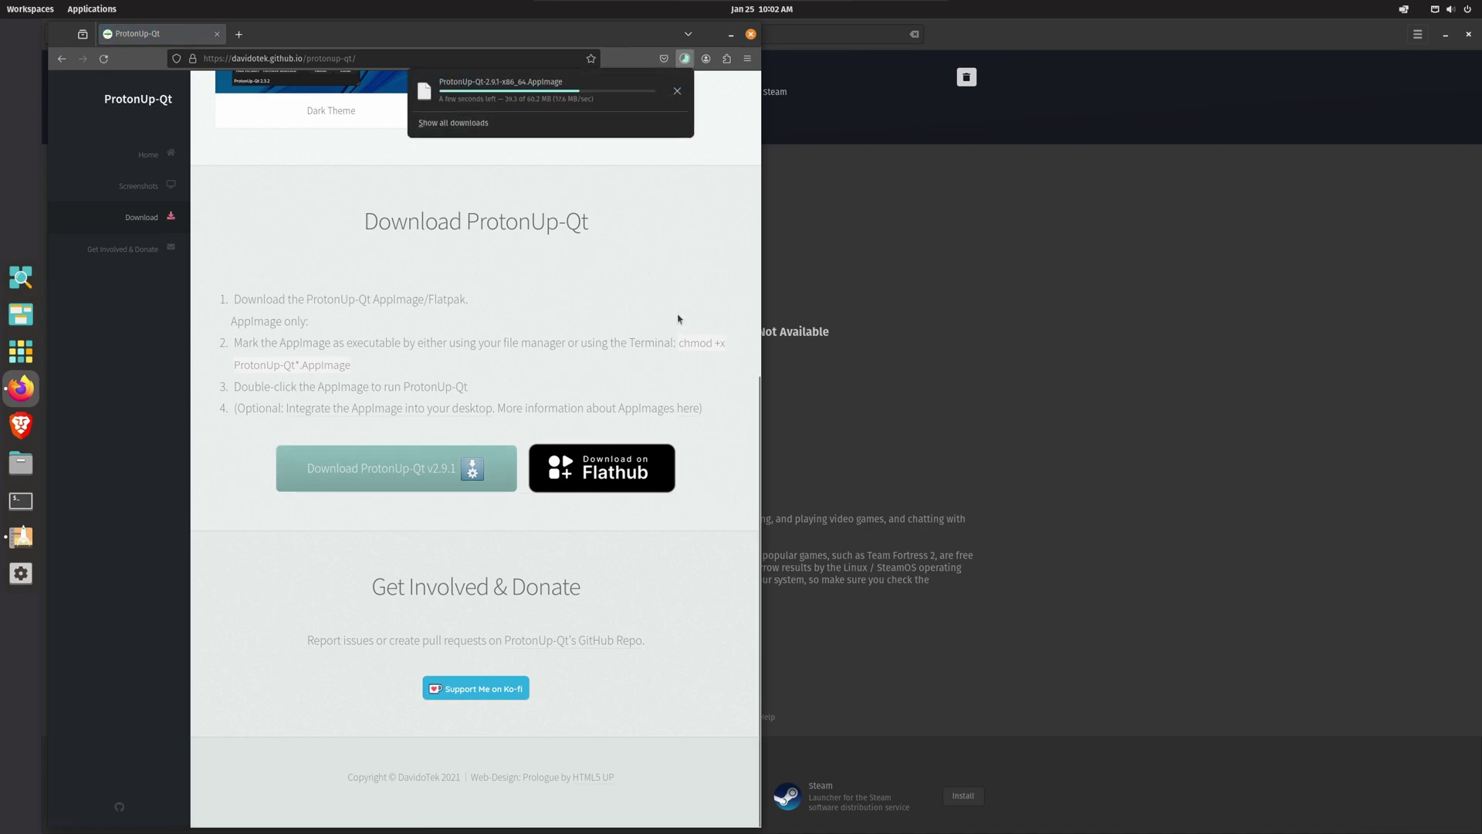
pyautogui.click(683, 92)
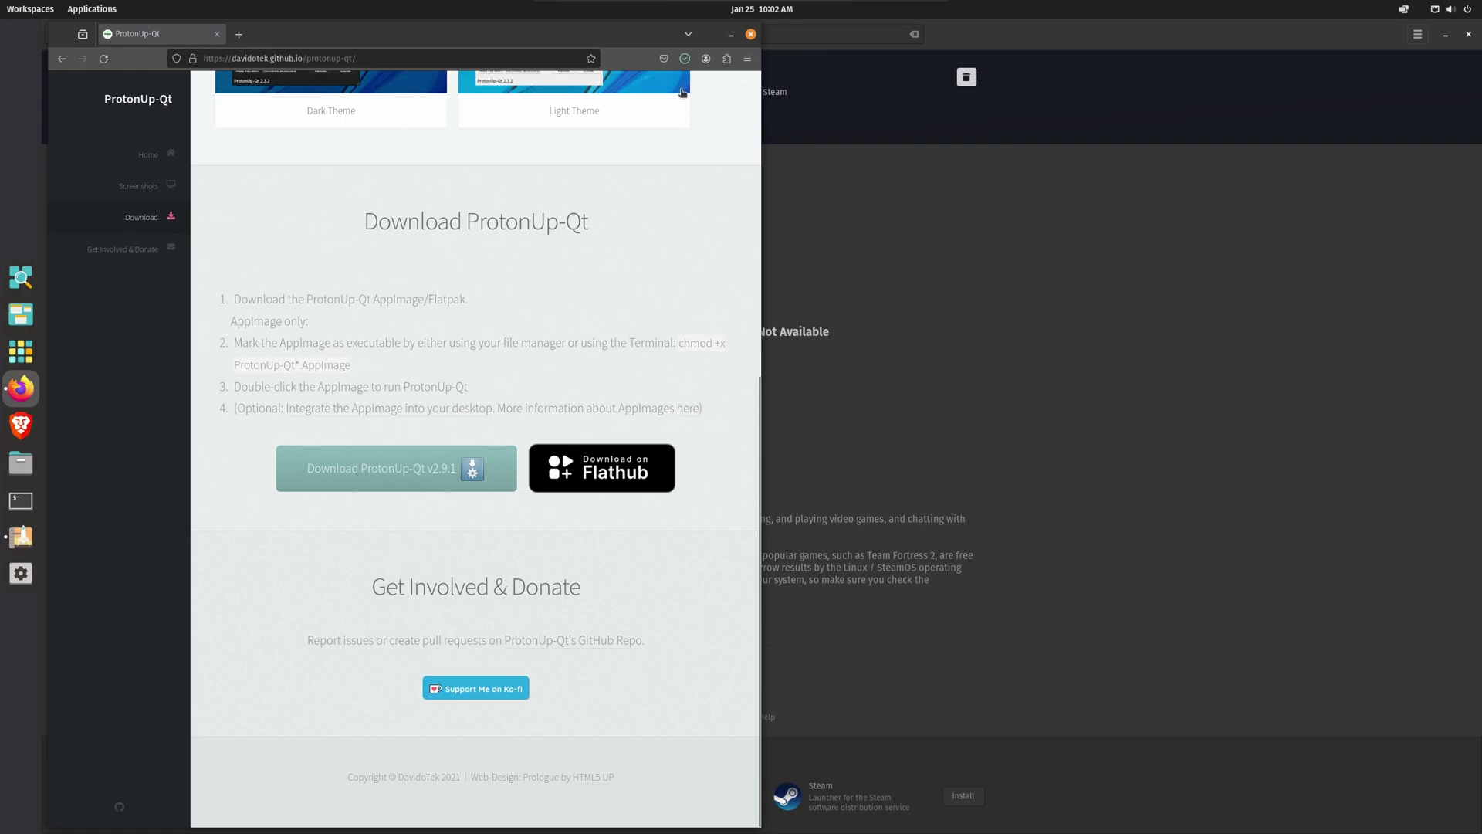
pyautogui.click(752, 43)
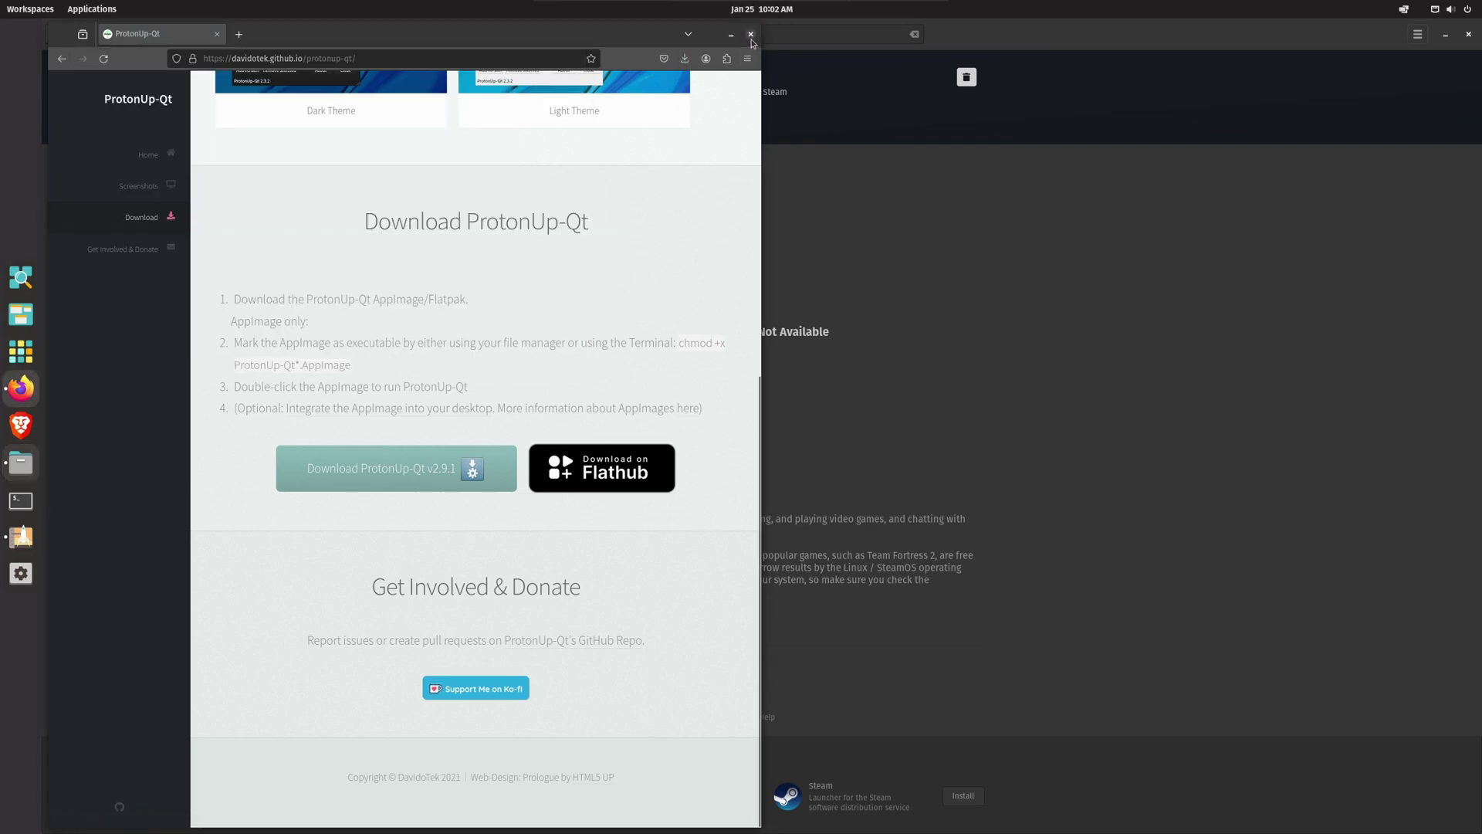
# Step: Enable 'Allow executing file as program' in the ProtonUp-Qt-2.9.1-x86_64.AppImage permissions
pyautogui.click(752, 39)
pyautogui.rightClick(232, 108)
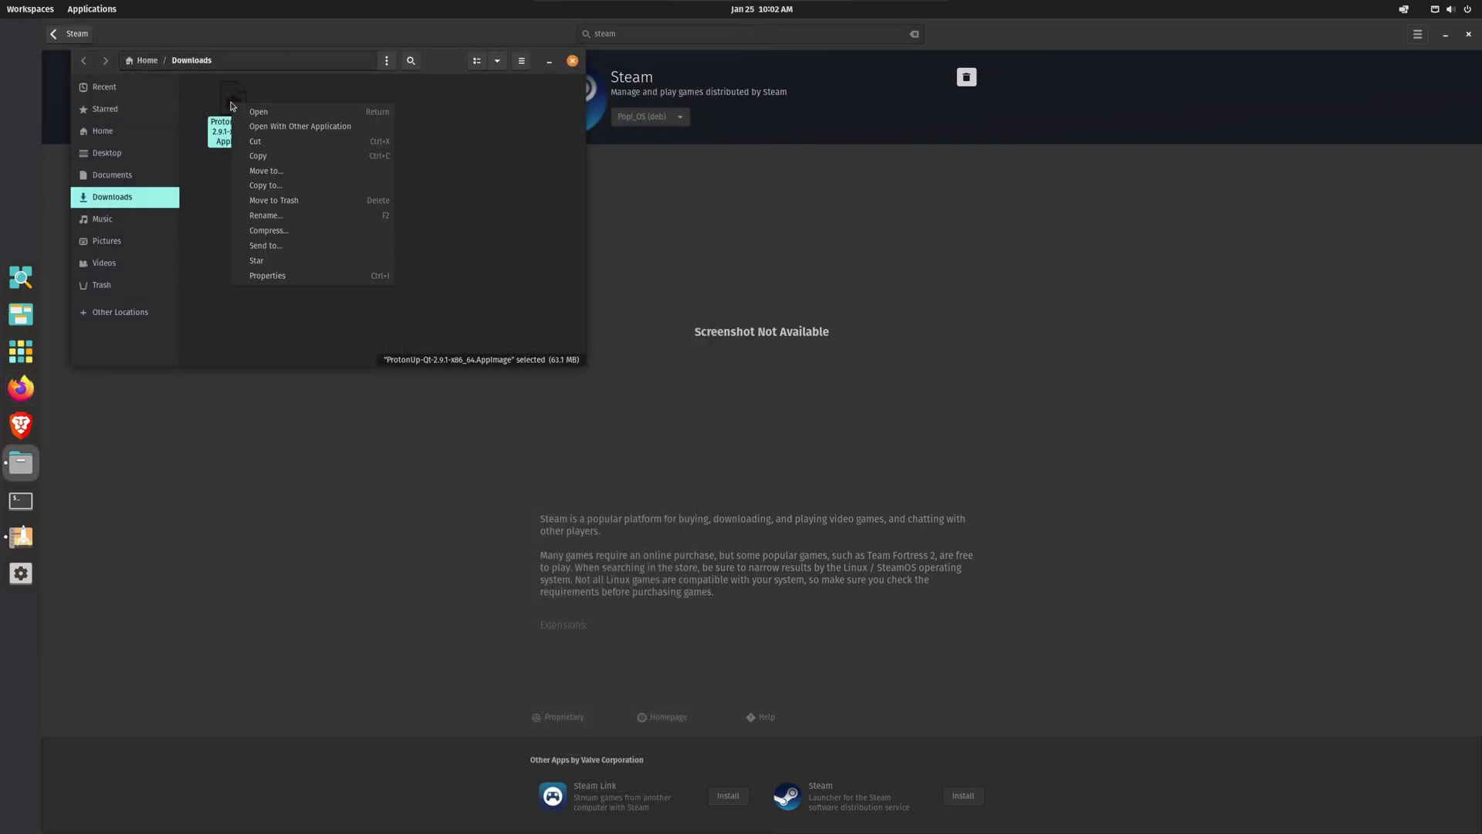
pyautogui.click(261, 280)
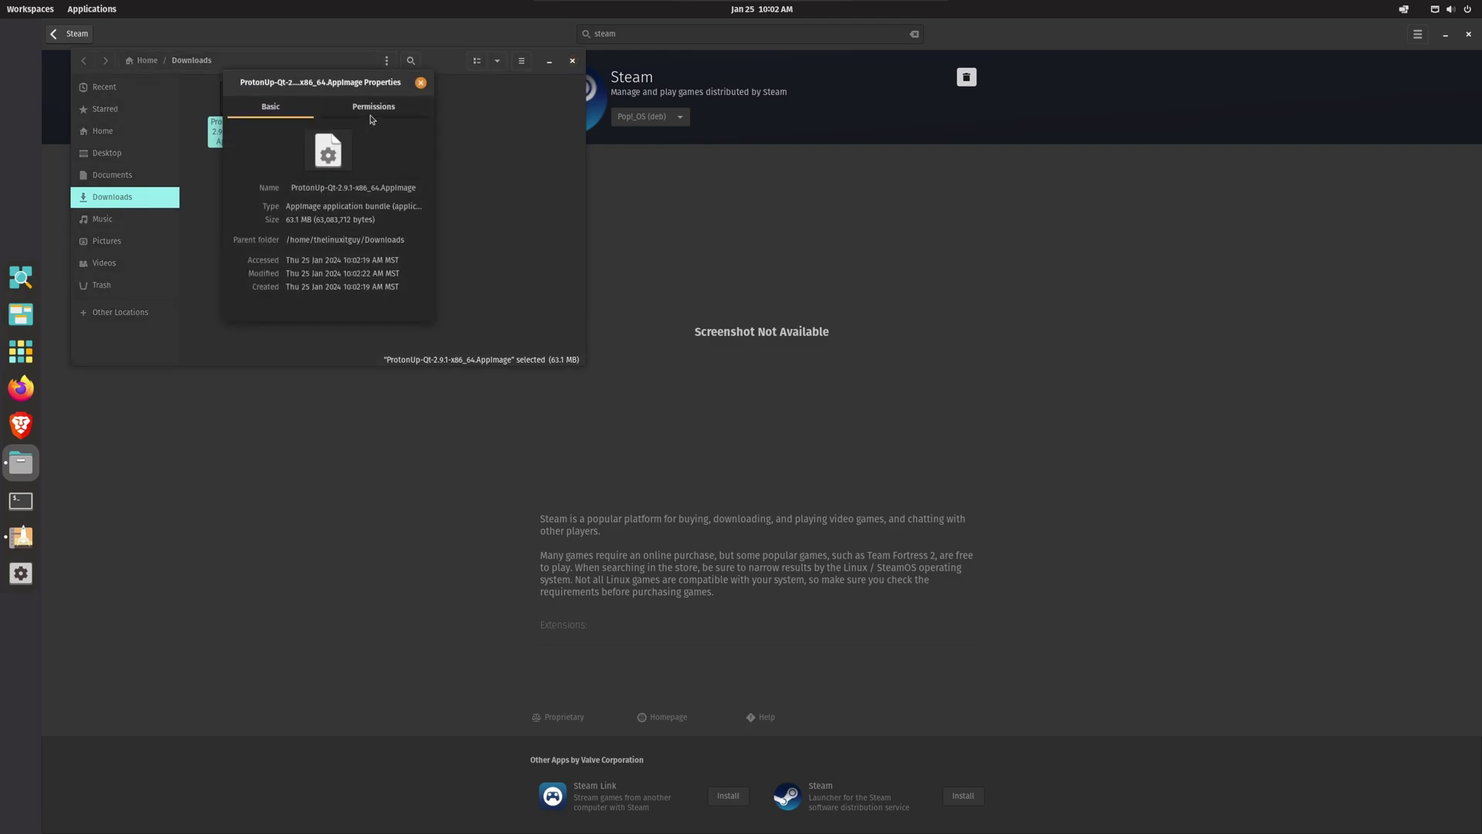
pyautogui.click(370, 115)
pyautogui.click(306, 285)
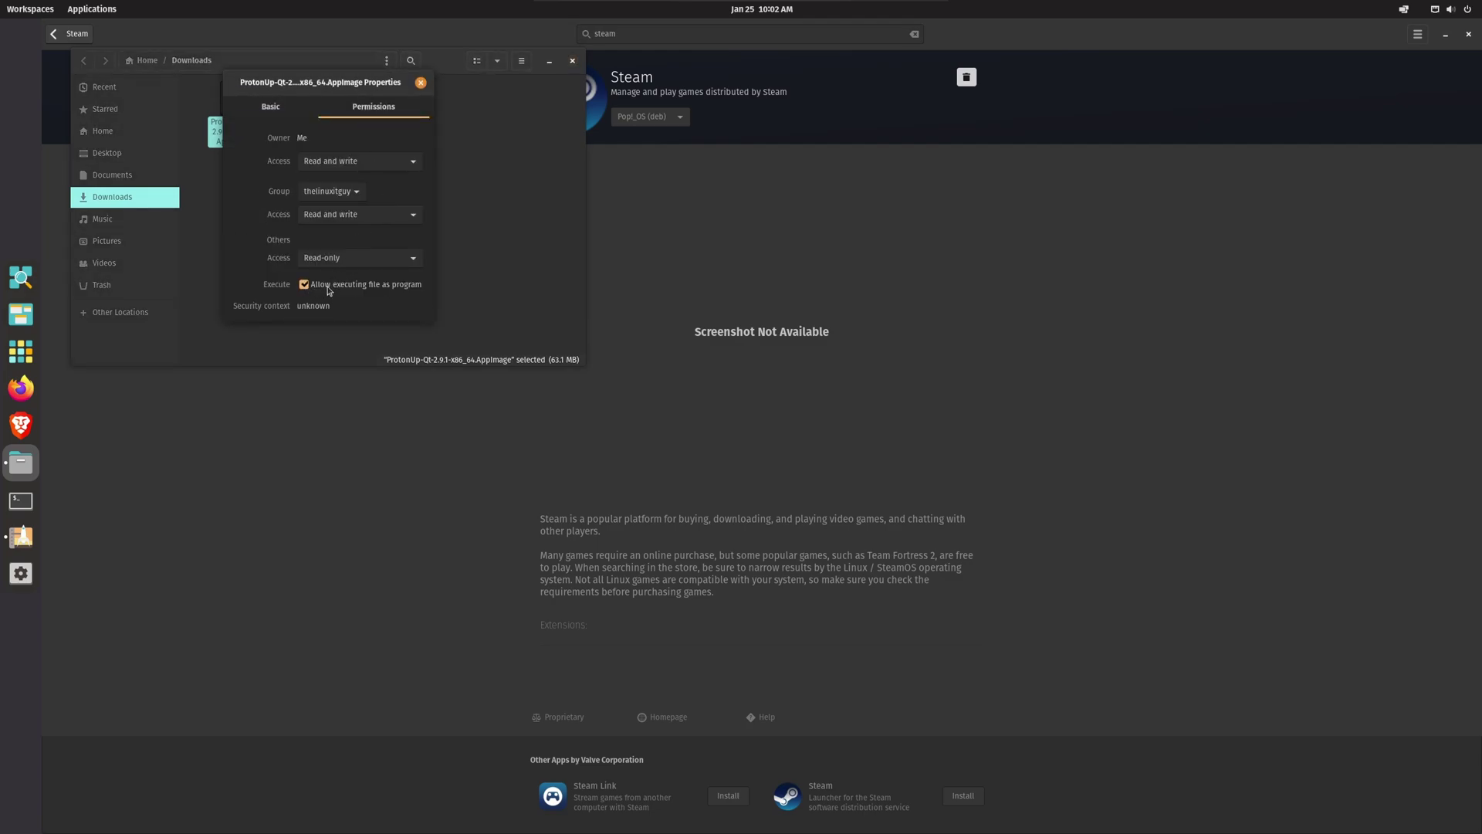
pyautogui.click(421, 84)
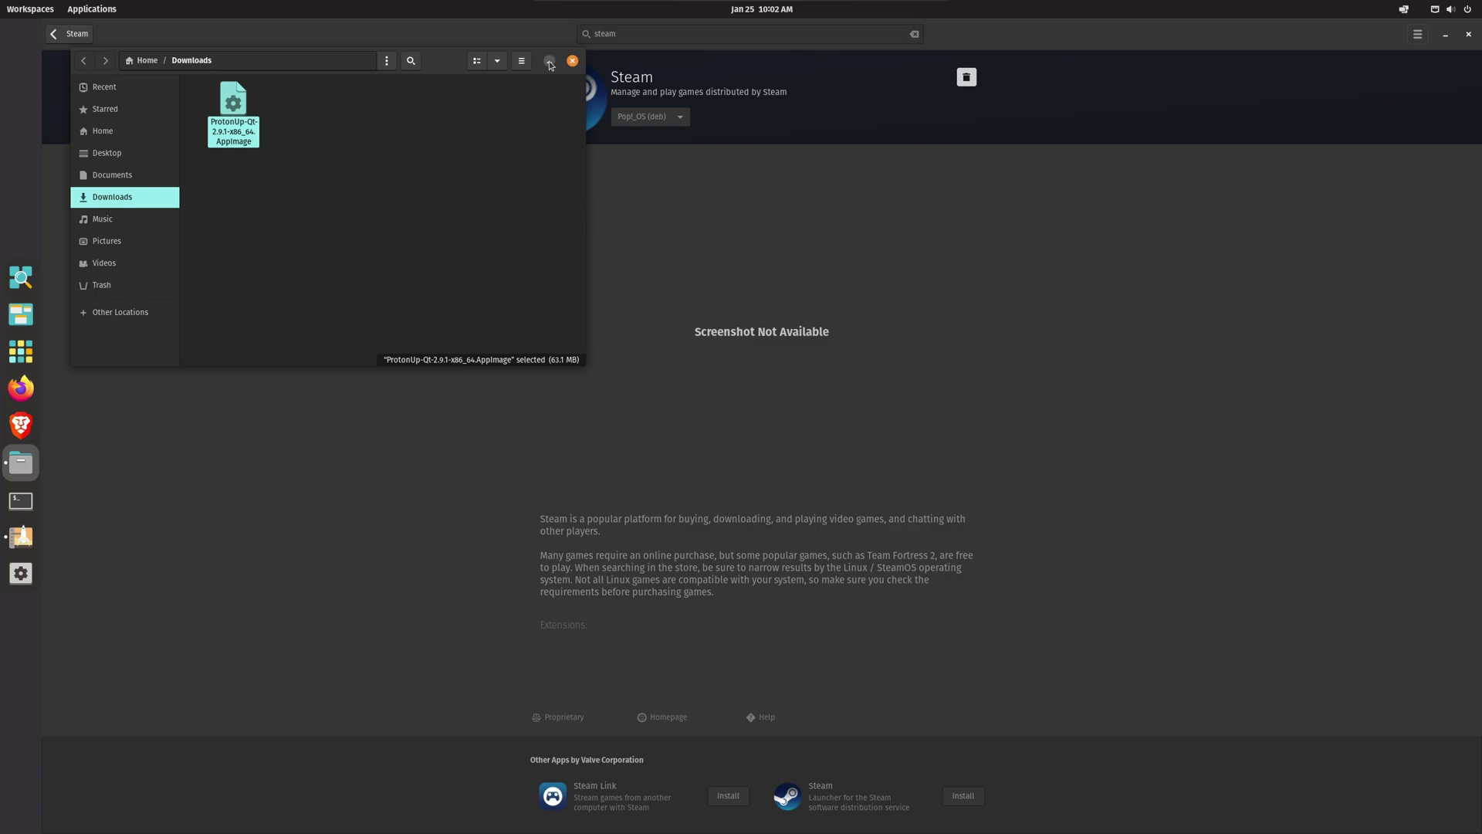
# Step: Minimize Files and close the Pop!_Shop window
pyautogui.click(549, 62)
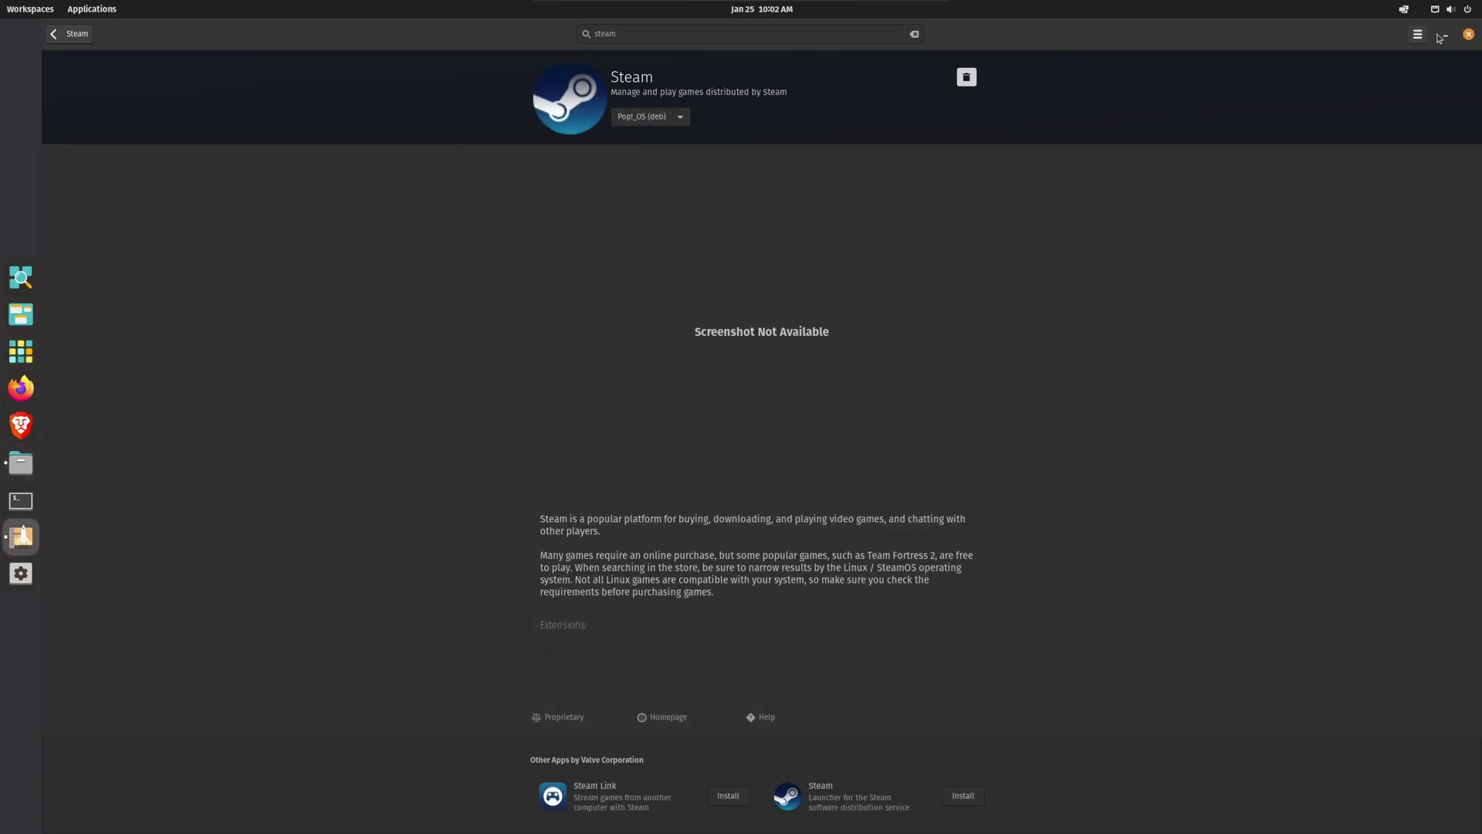
pyautogui.doubleClick(1301, 36)
pyautogui.moveTo(637, 43); pyautogui.dragTo(706, 145)
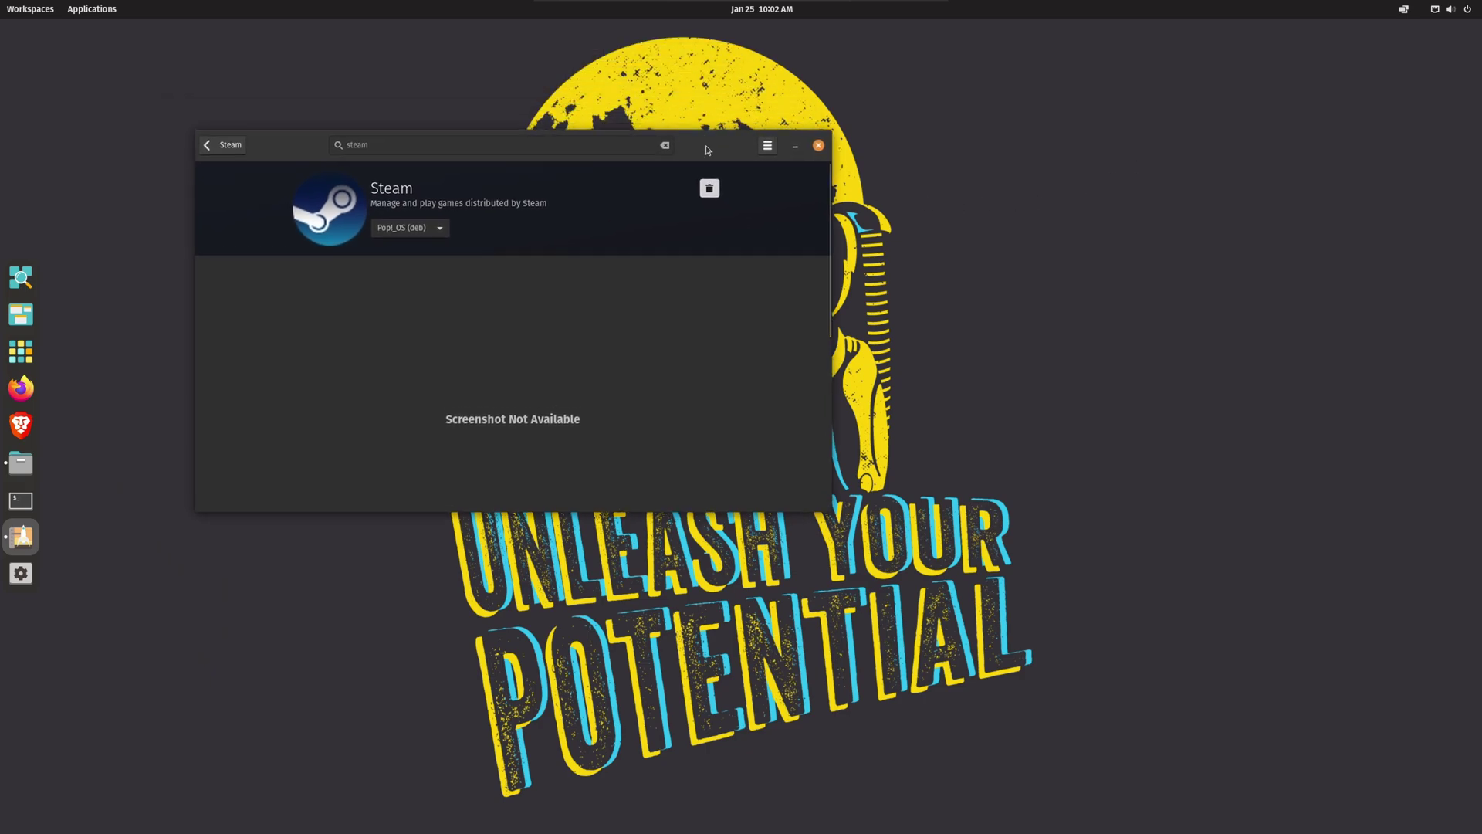
pyautogui.click(819, 149)
# Step: Launch Steam once, quit it via Exit Steam in the tray menu, and reopen Files
pyautogui.click(21, 352)
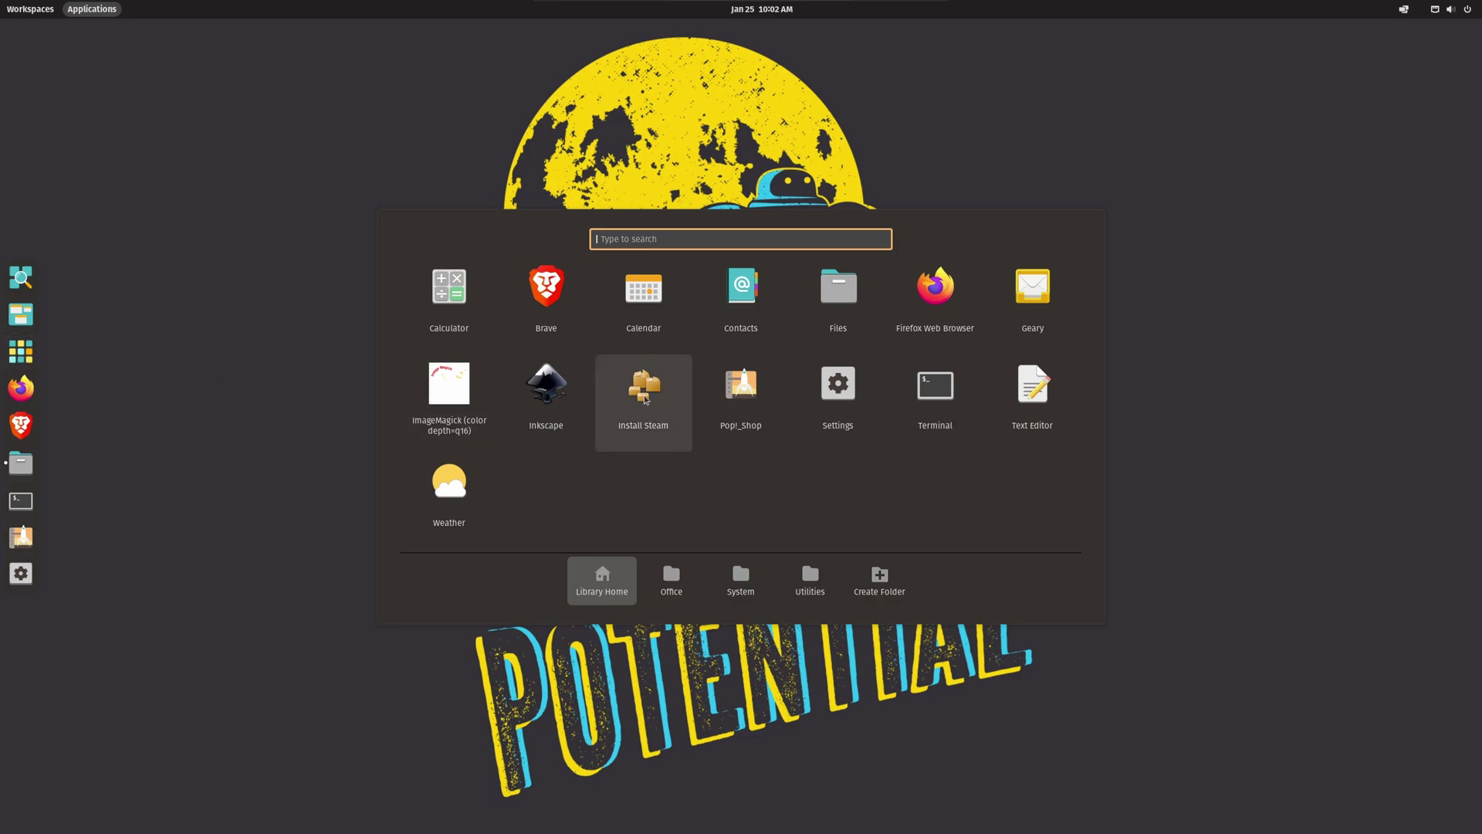
pyautogui.click(646, 399)
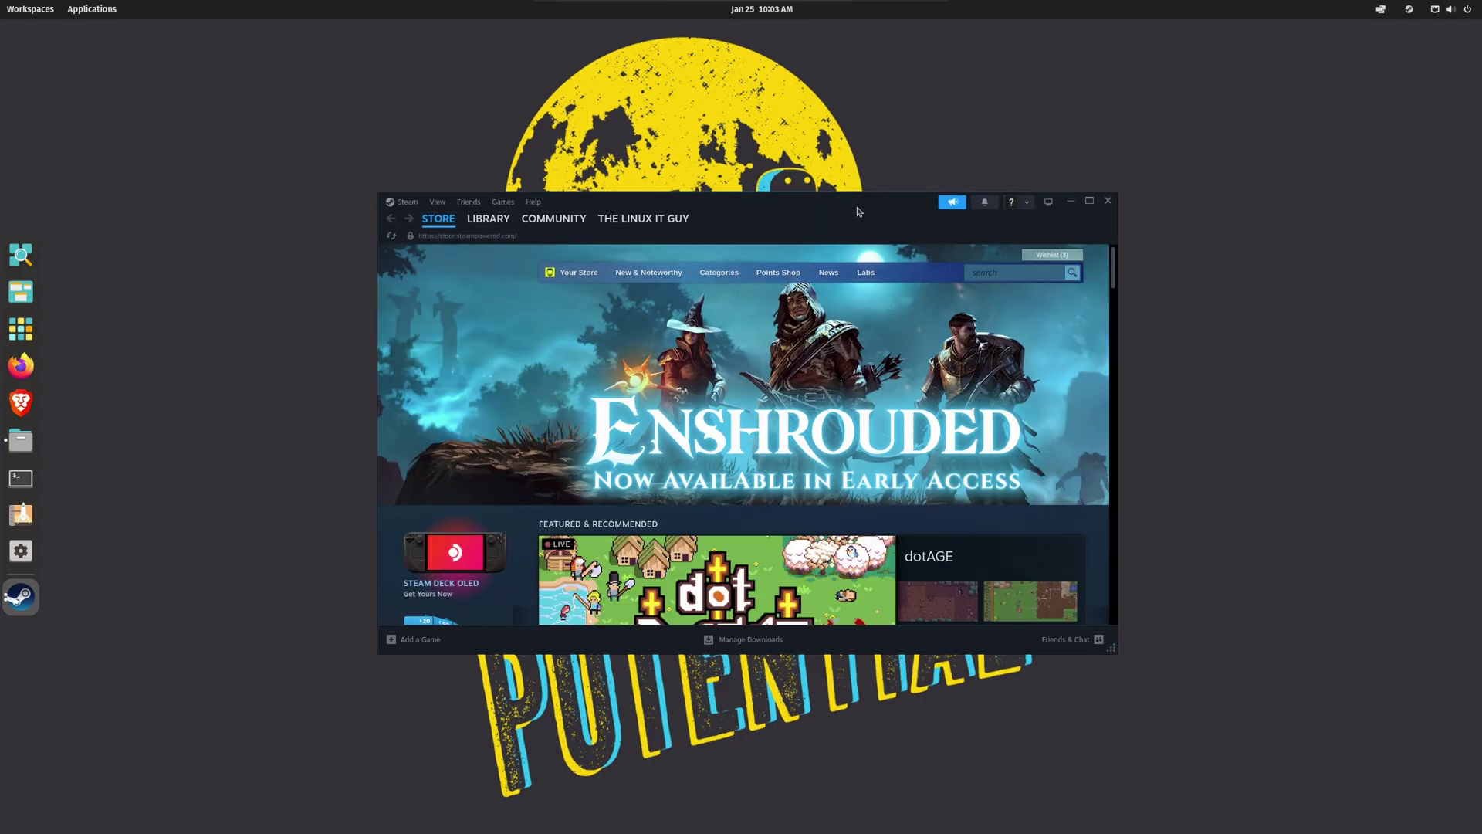
pyautogui.click(1409, 9)
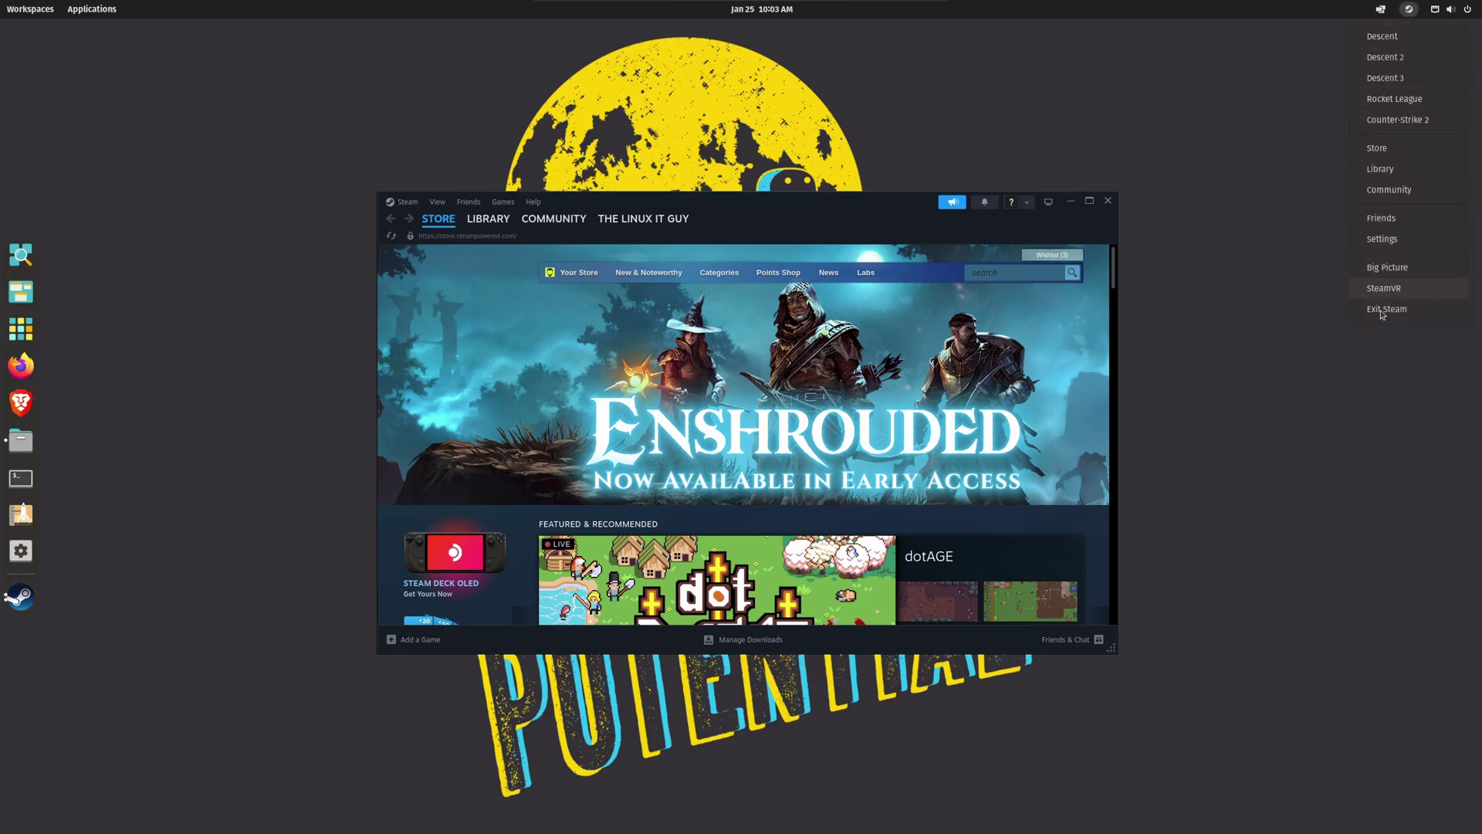
pyautogui.click(1383, 313)
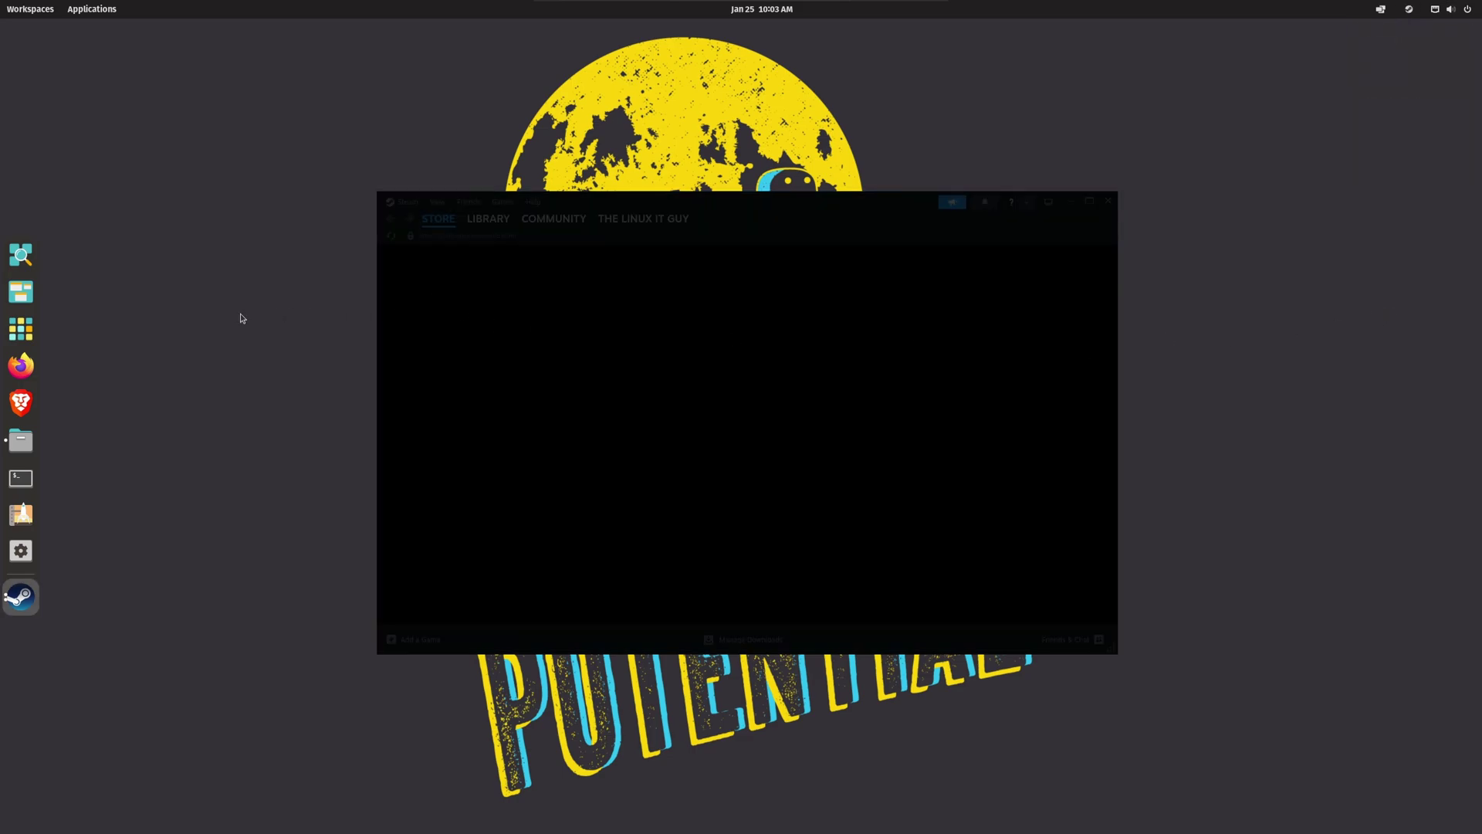
pyautogui.click(21, 446)
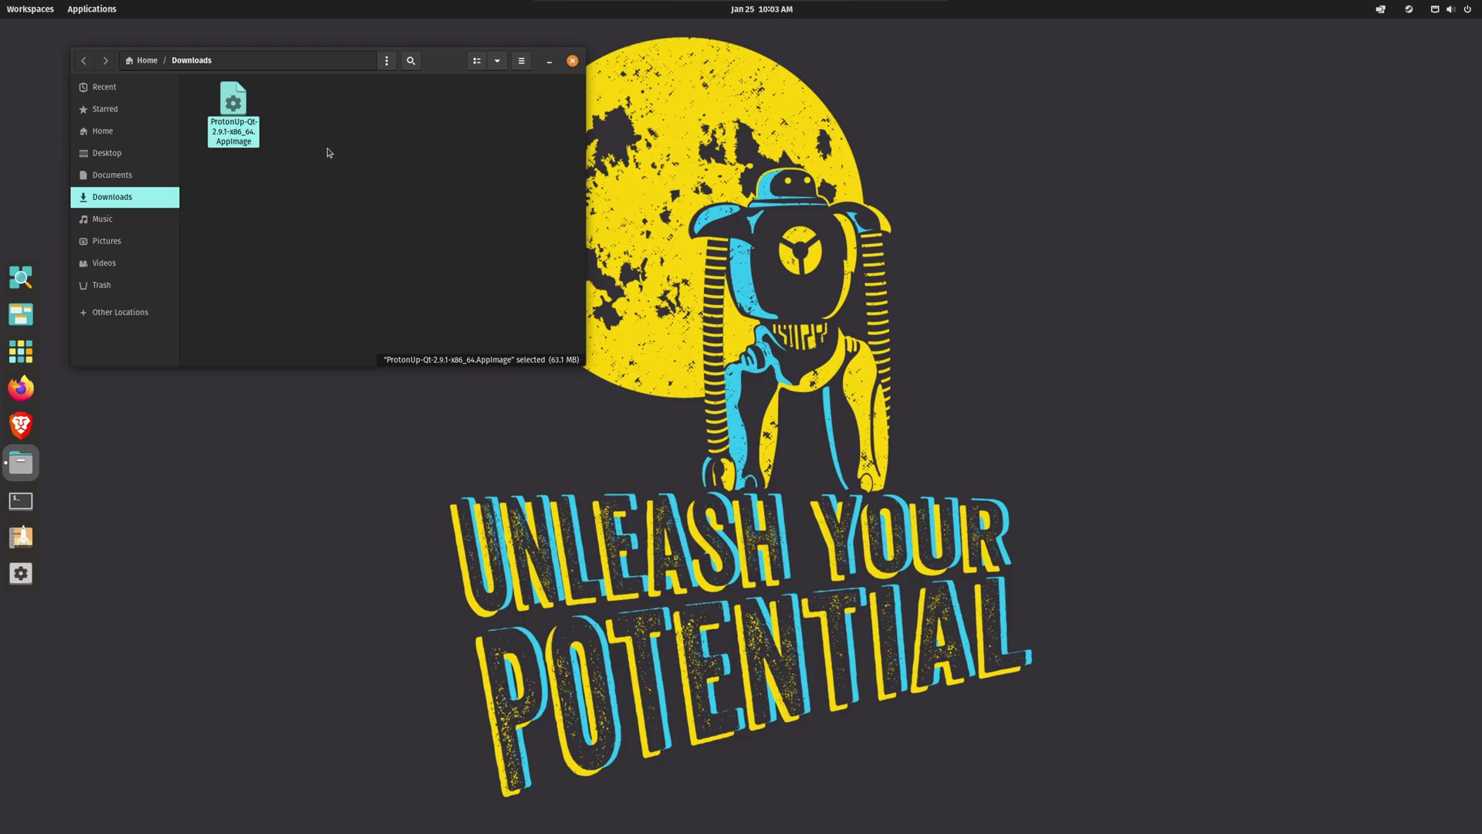
# Step: Run ProtonUp-Qt, add and install GE-Proton8-27 for Steam, then close the installer
pyautogui.moveTo(386, 72); pyautogui.dragTo(781, 273)
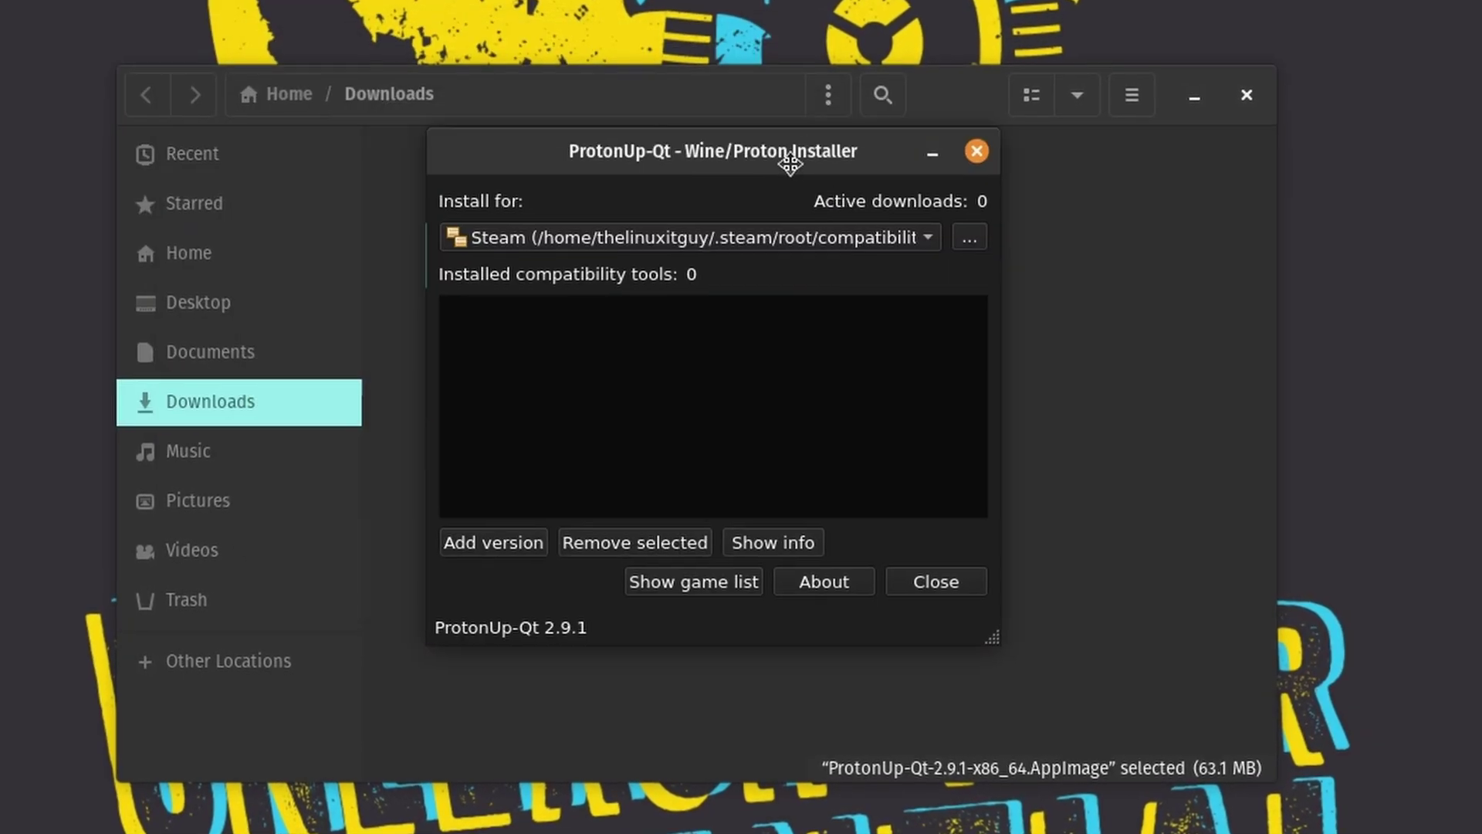
pyautogui.moveTo(774, 194); pyautogui.dragTo(840, 210)
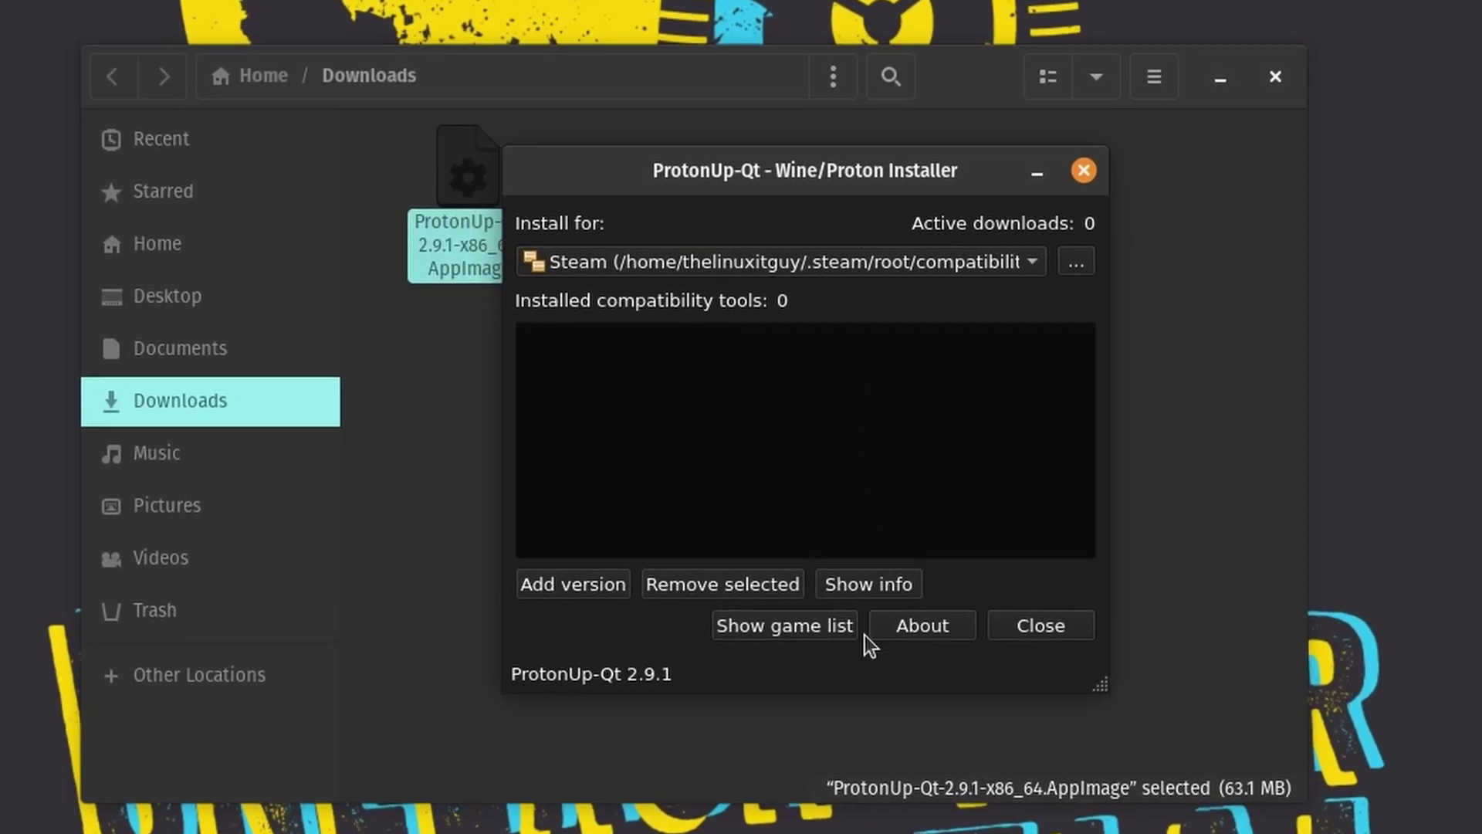
pyautogui.click(582, 584)
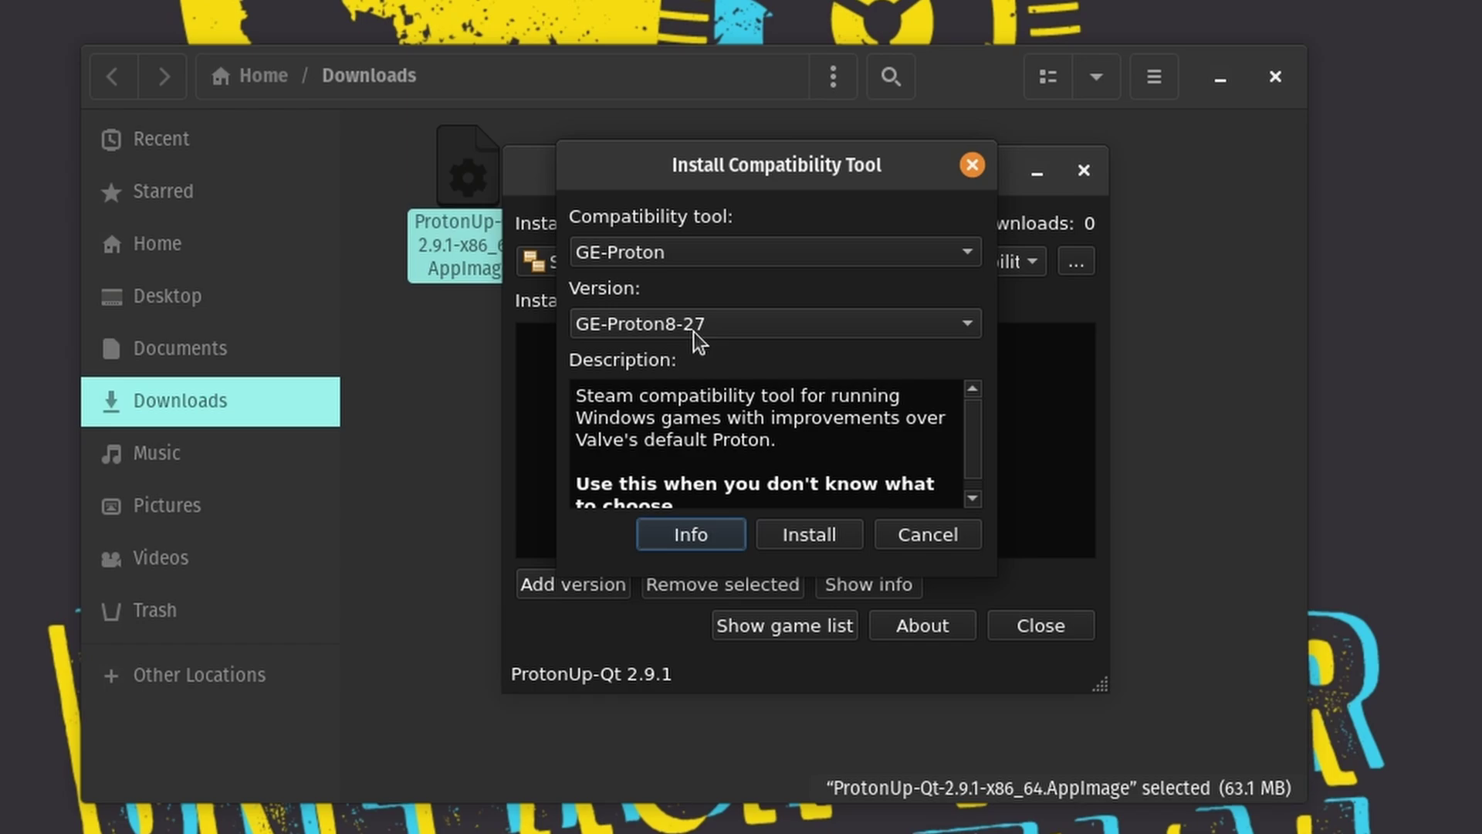
pyautogui.click(809, 534)
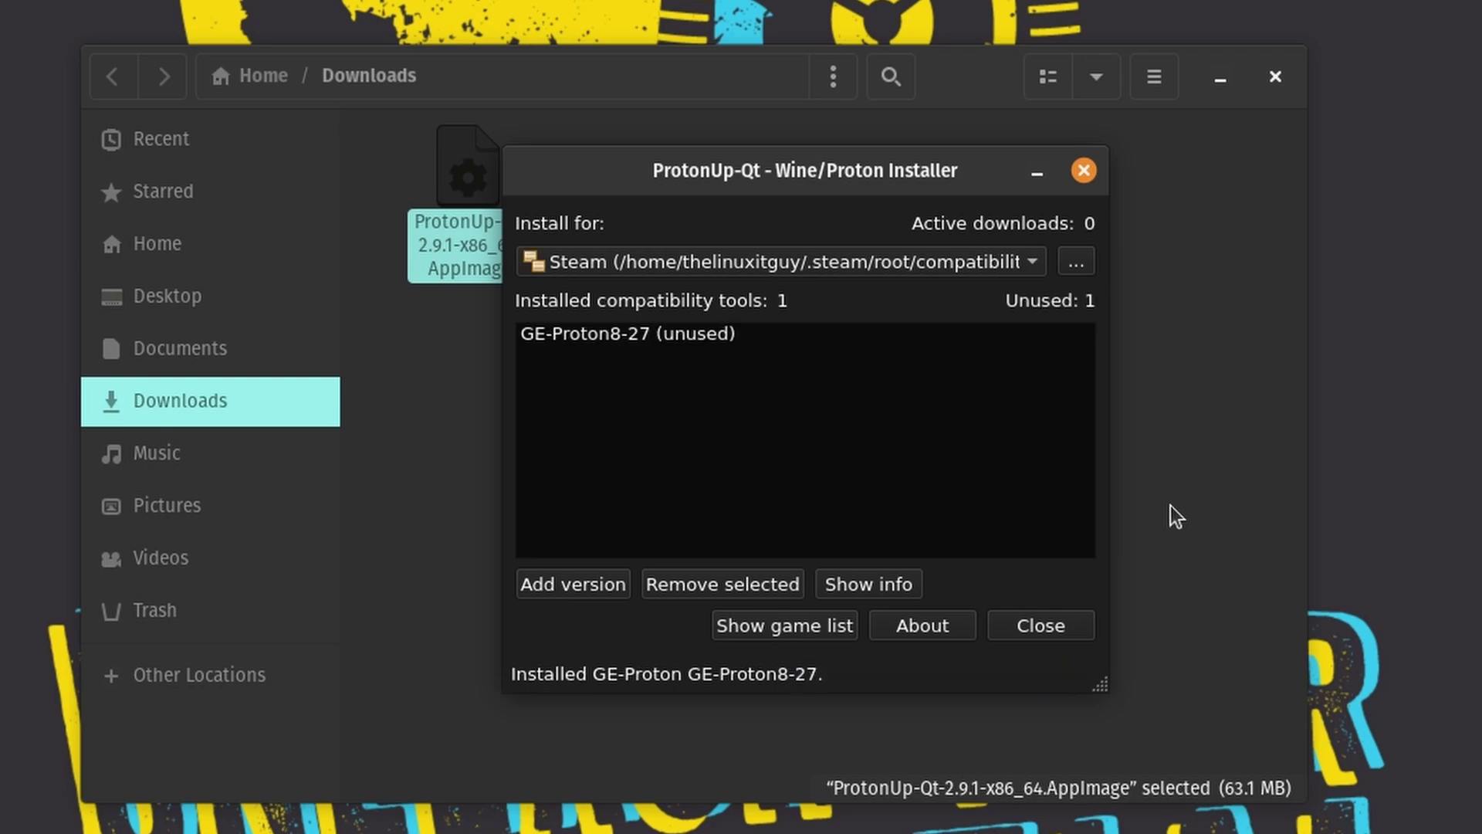
pyautogui.click(1057, 624)
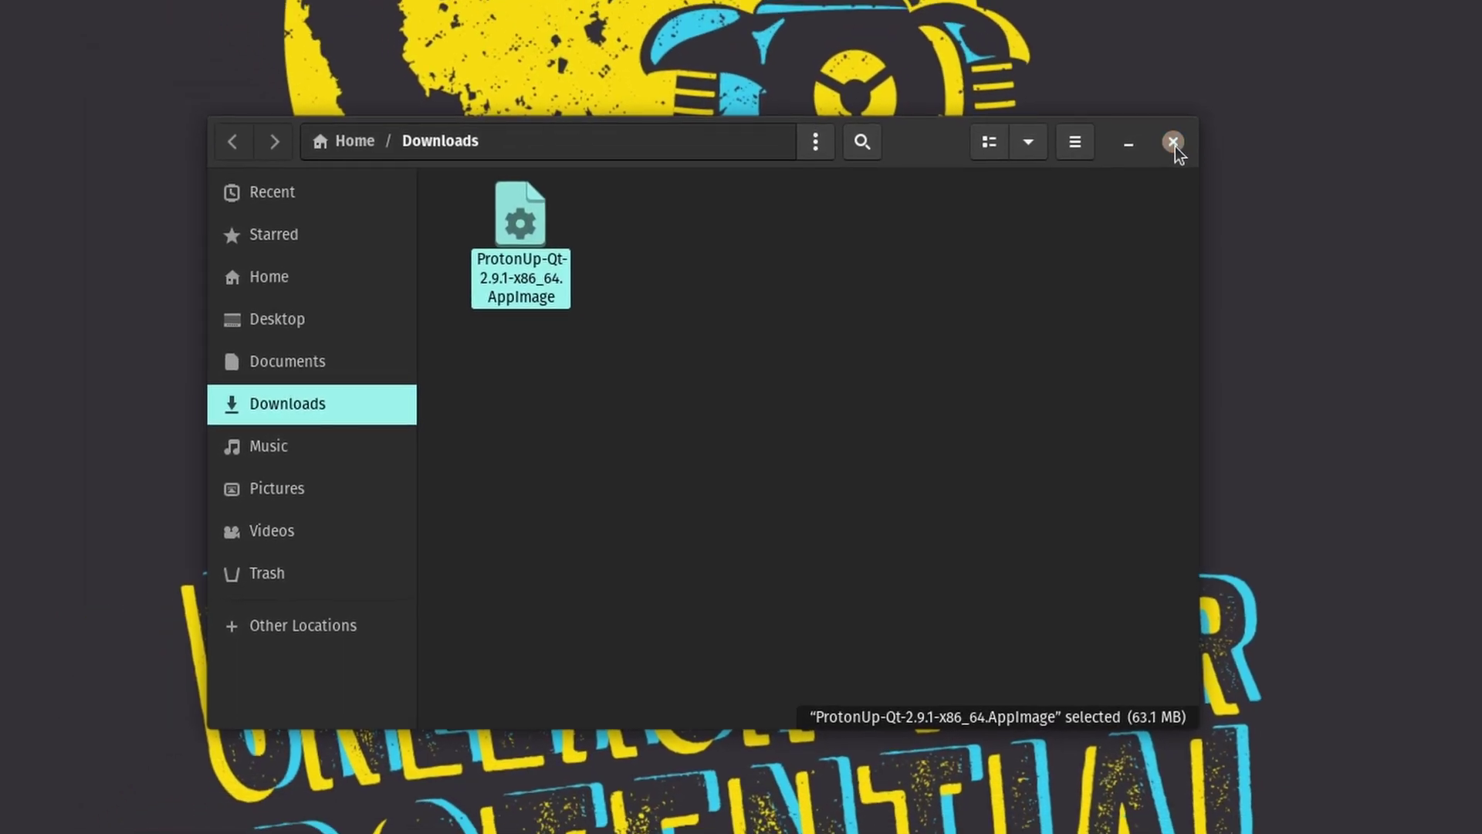
# Step: Close Files, launch Steam, and turn on 'Enable Steam Play for all other titles' under Compatibility
pyautogui.click(1174, 142)
pyautogui.press('super+a')
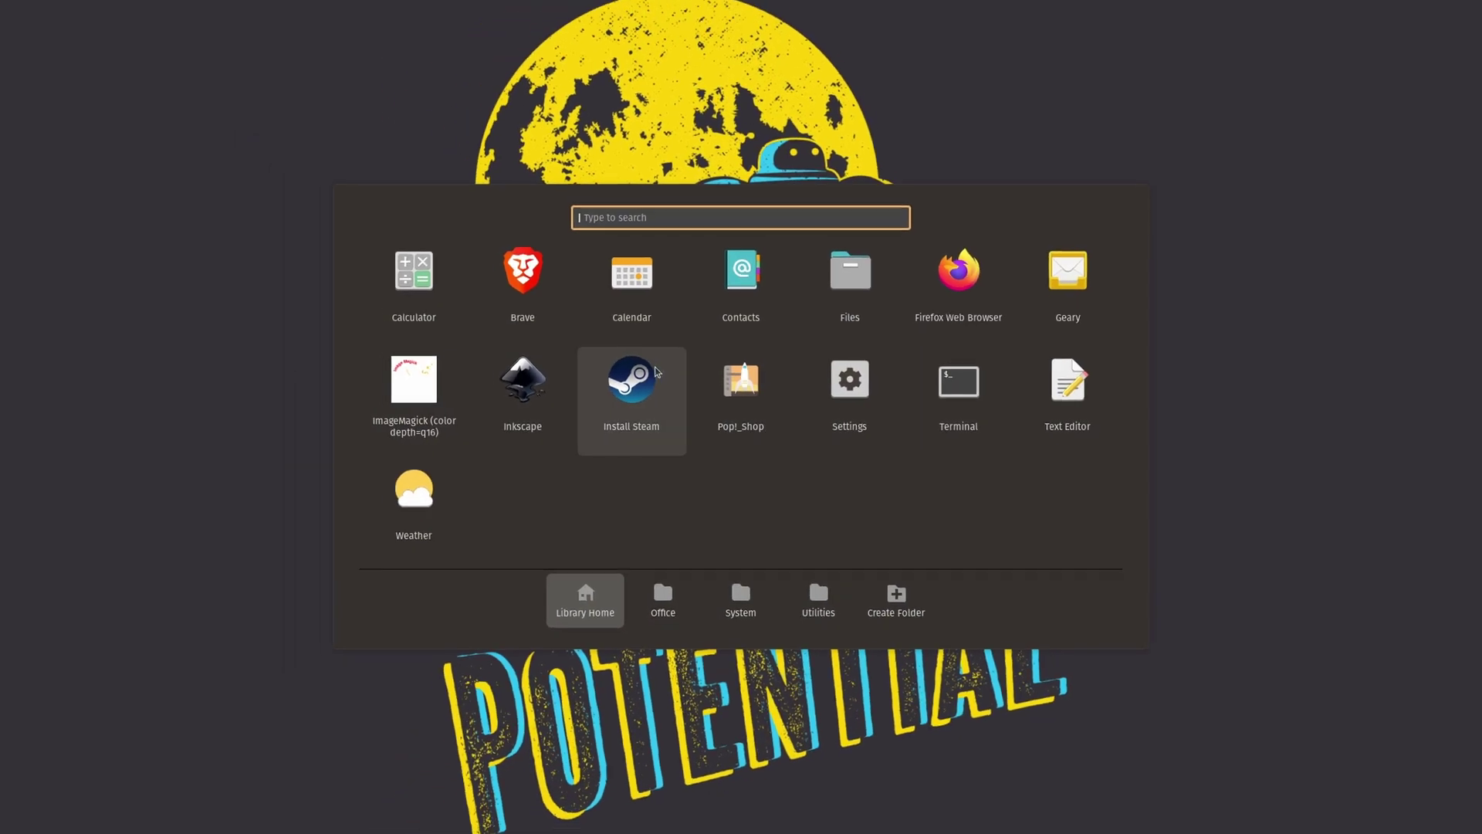
pyautogui.click(656, 369)
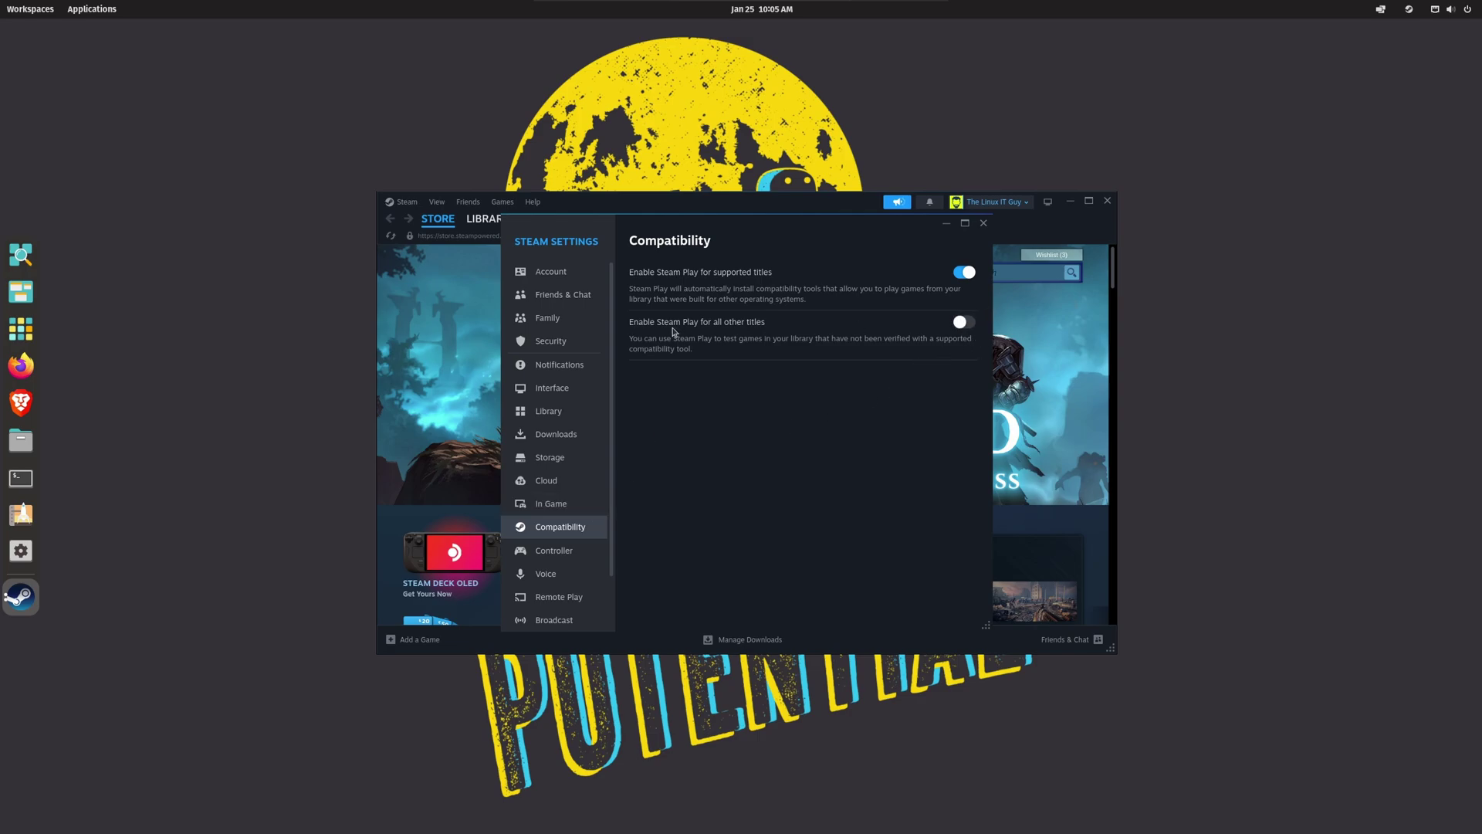
pyautogui.click(965, 323)
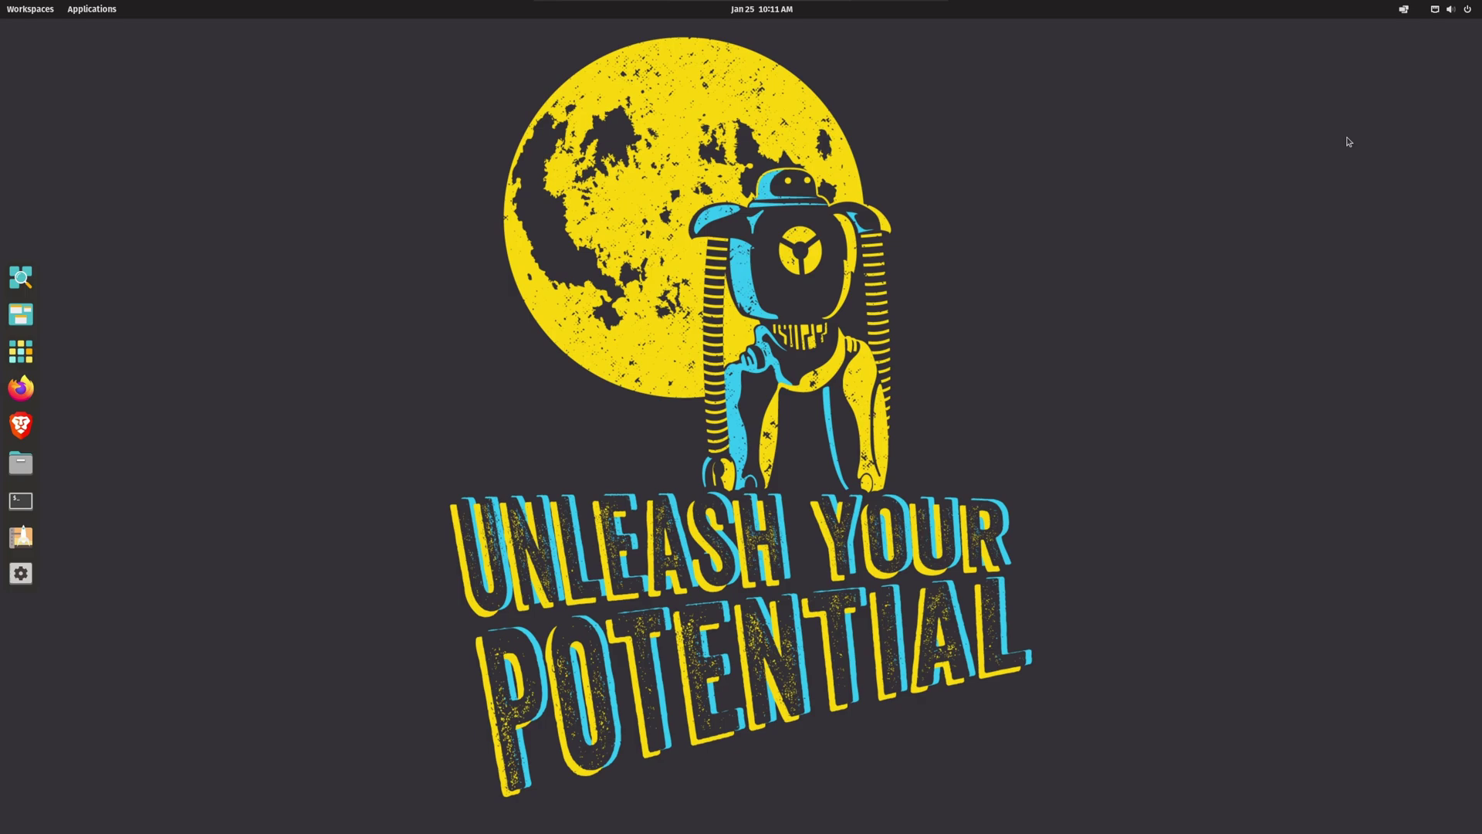
# Step: Turn on Tile Windows, then open a terminal and Firefox tiled side by side
pyautogui.click(1405, 10)
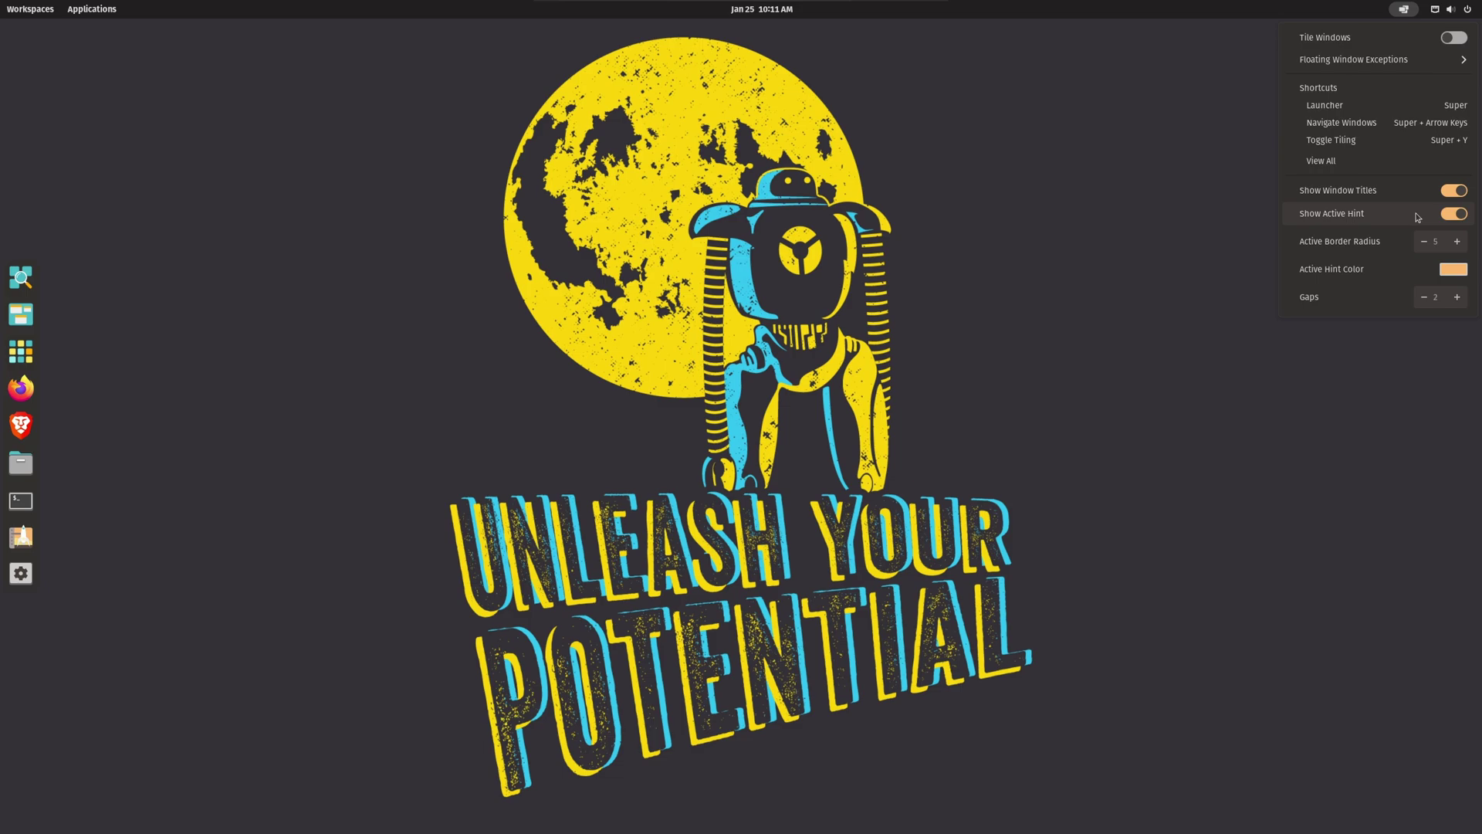
pyautogui.click(1453, 41)
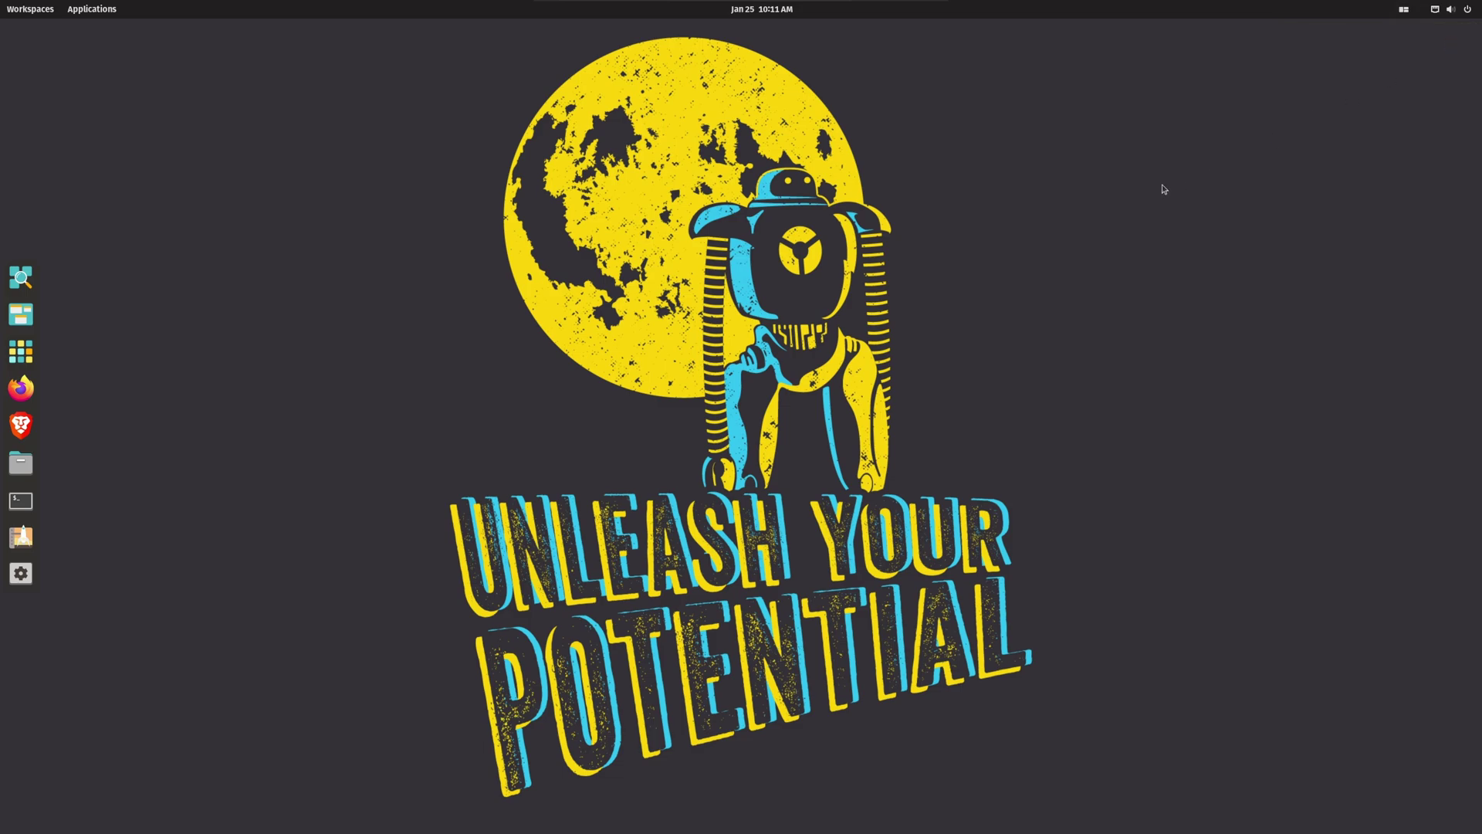
pyautogui.press('super+t')
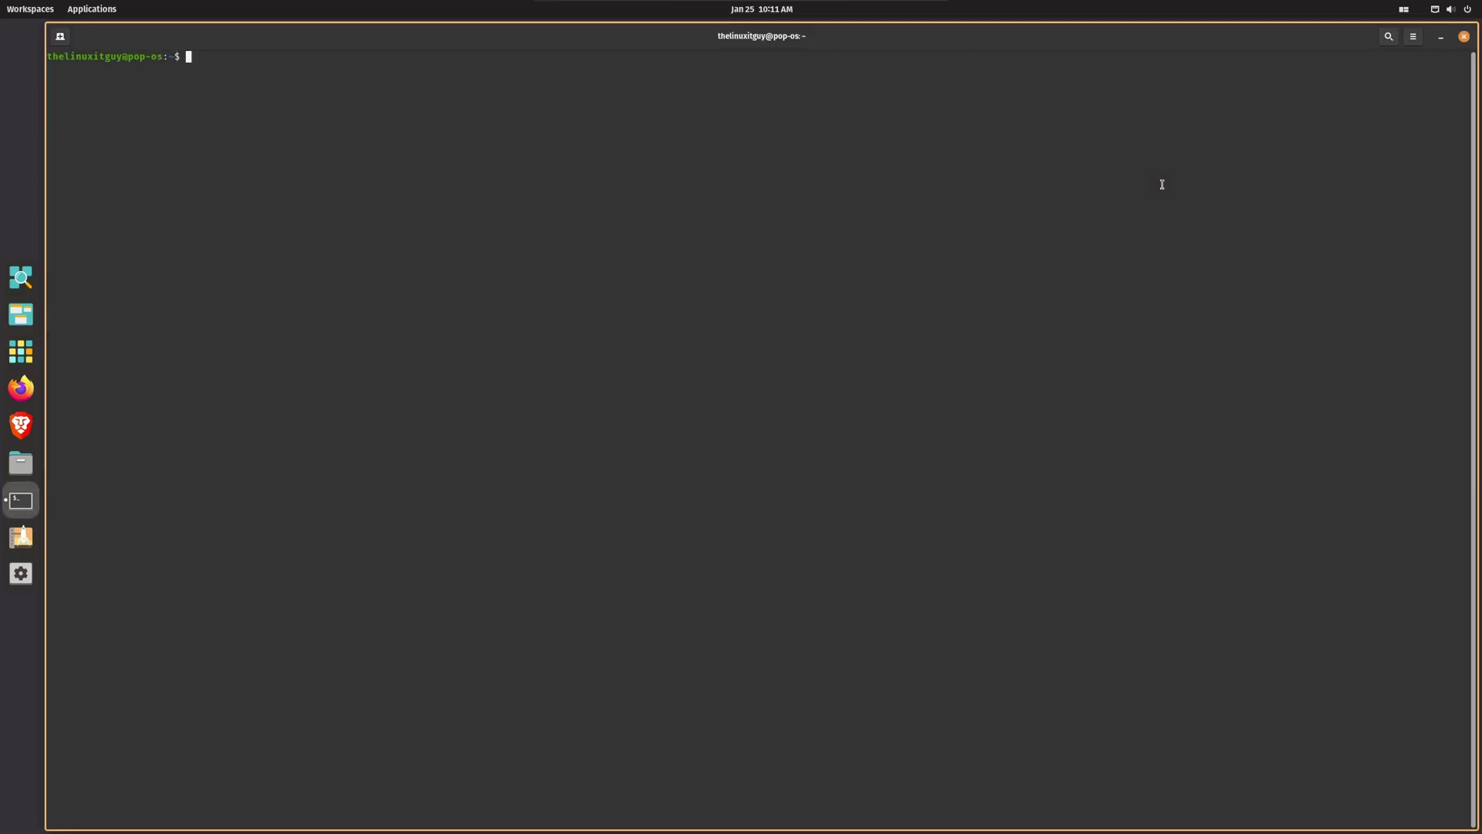
pyautogui.press('super')
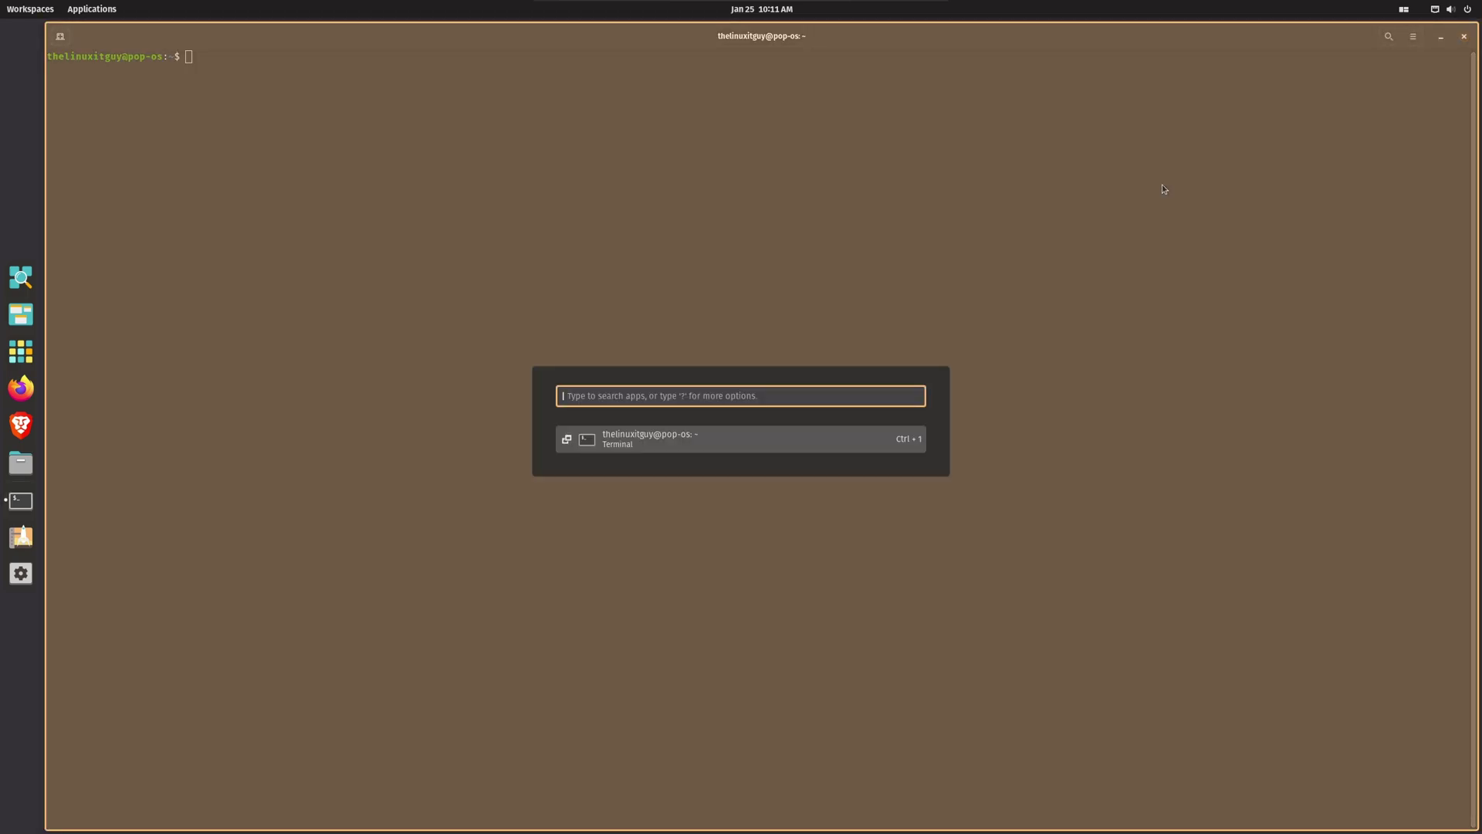
pyautogui.write('?')
pyautogui.press('Escape')
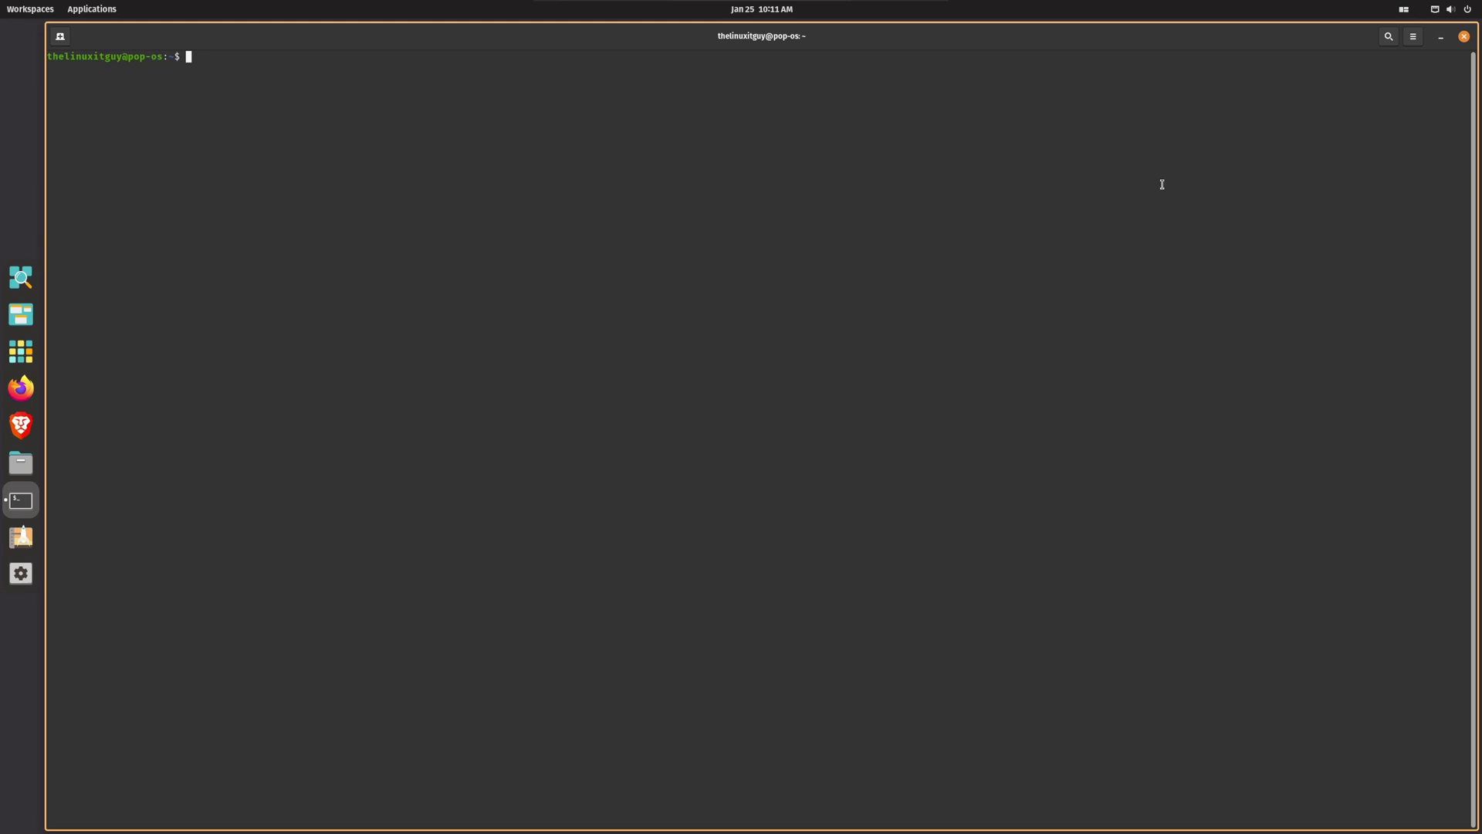
pyautogui.press('super+b')
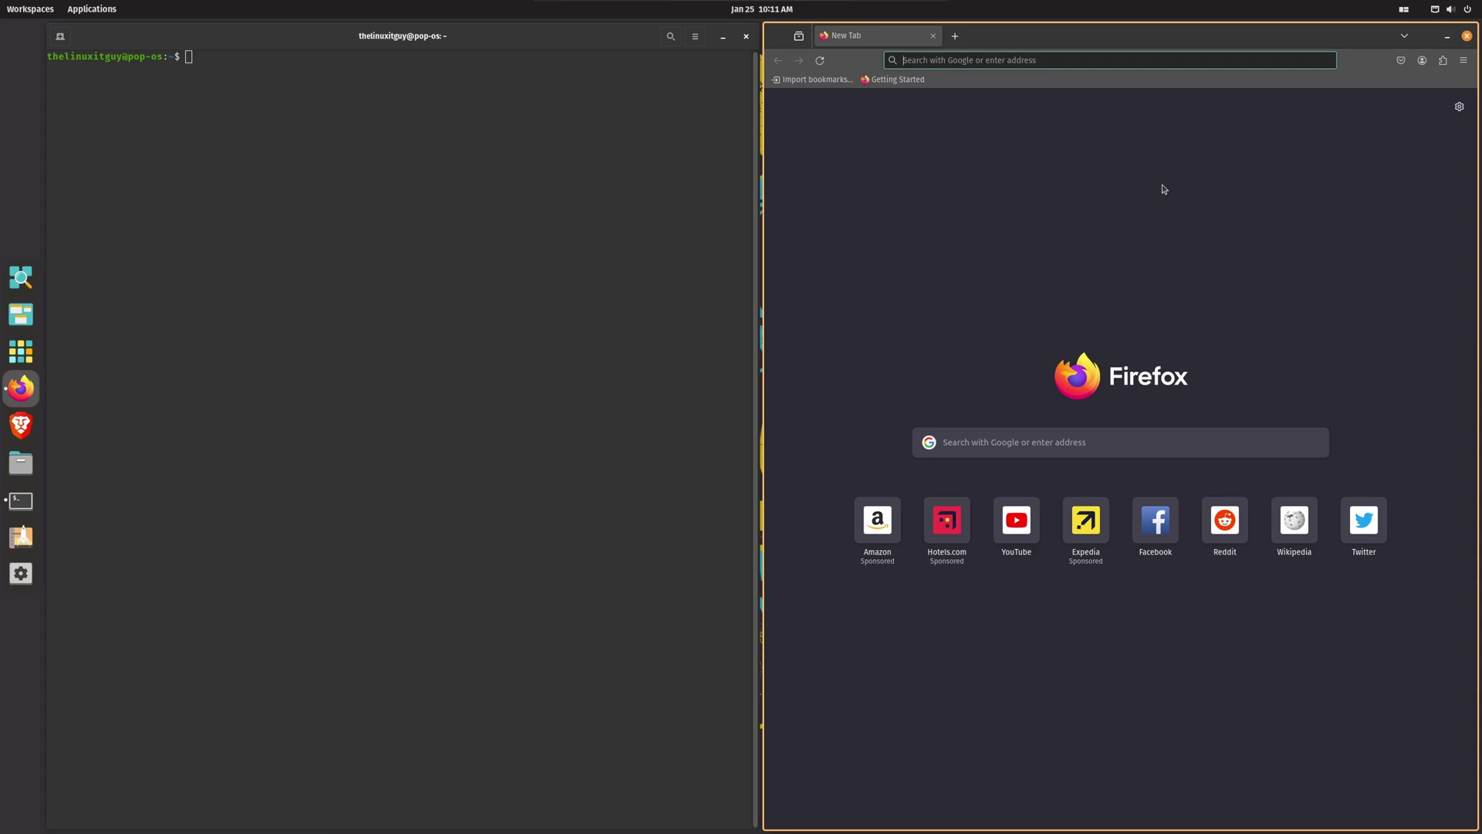
# Step: Open the Pop!_Shell Keyboard Shortcuts window via Shortcuts > View All and scroll through it
pyautogui.click(1404, 10)
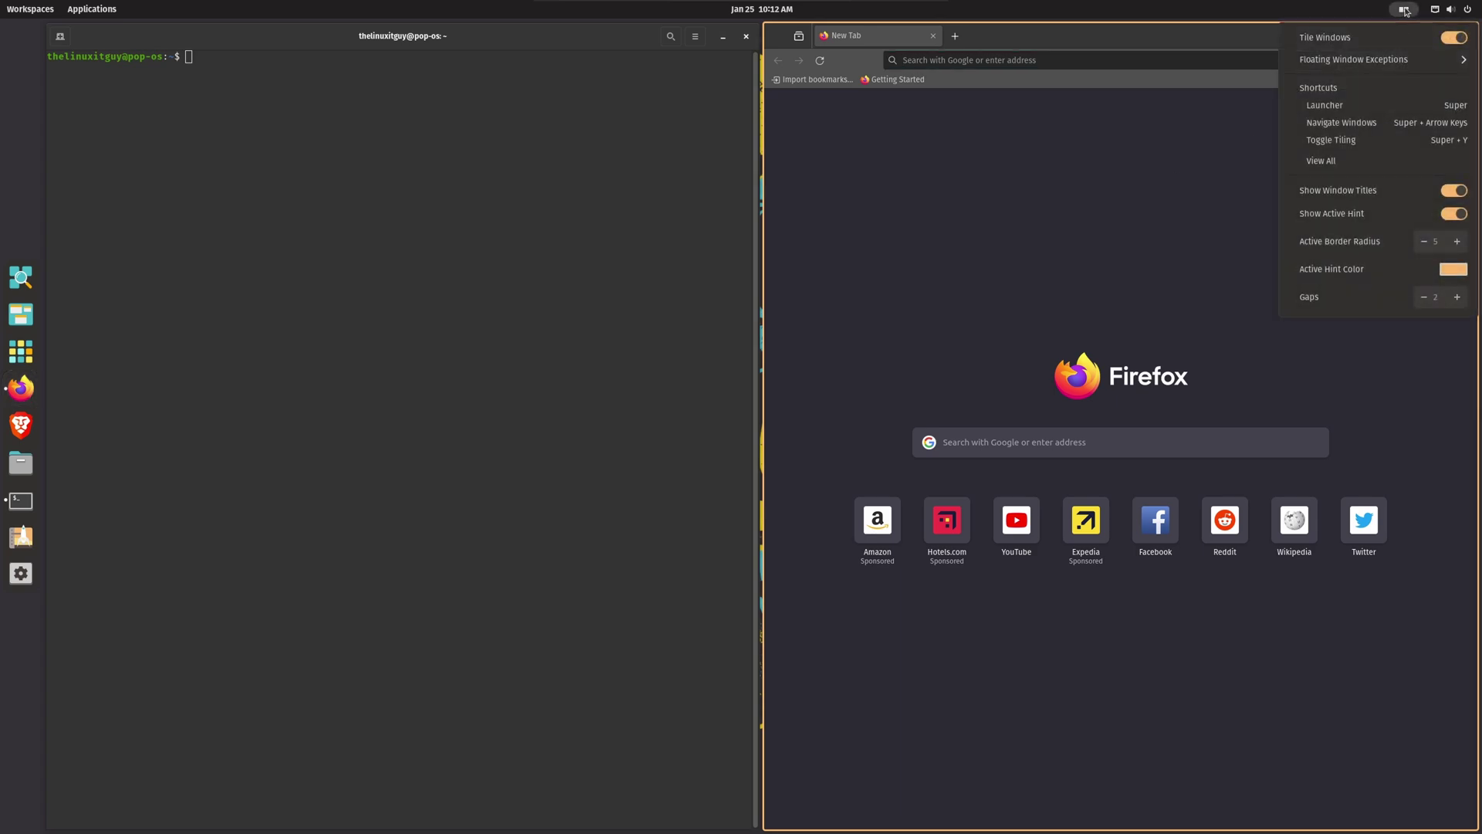
pyautogui.click(1305, 94)
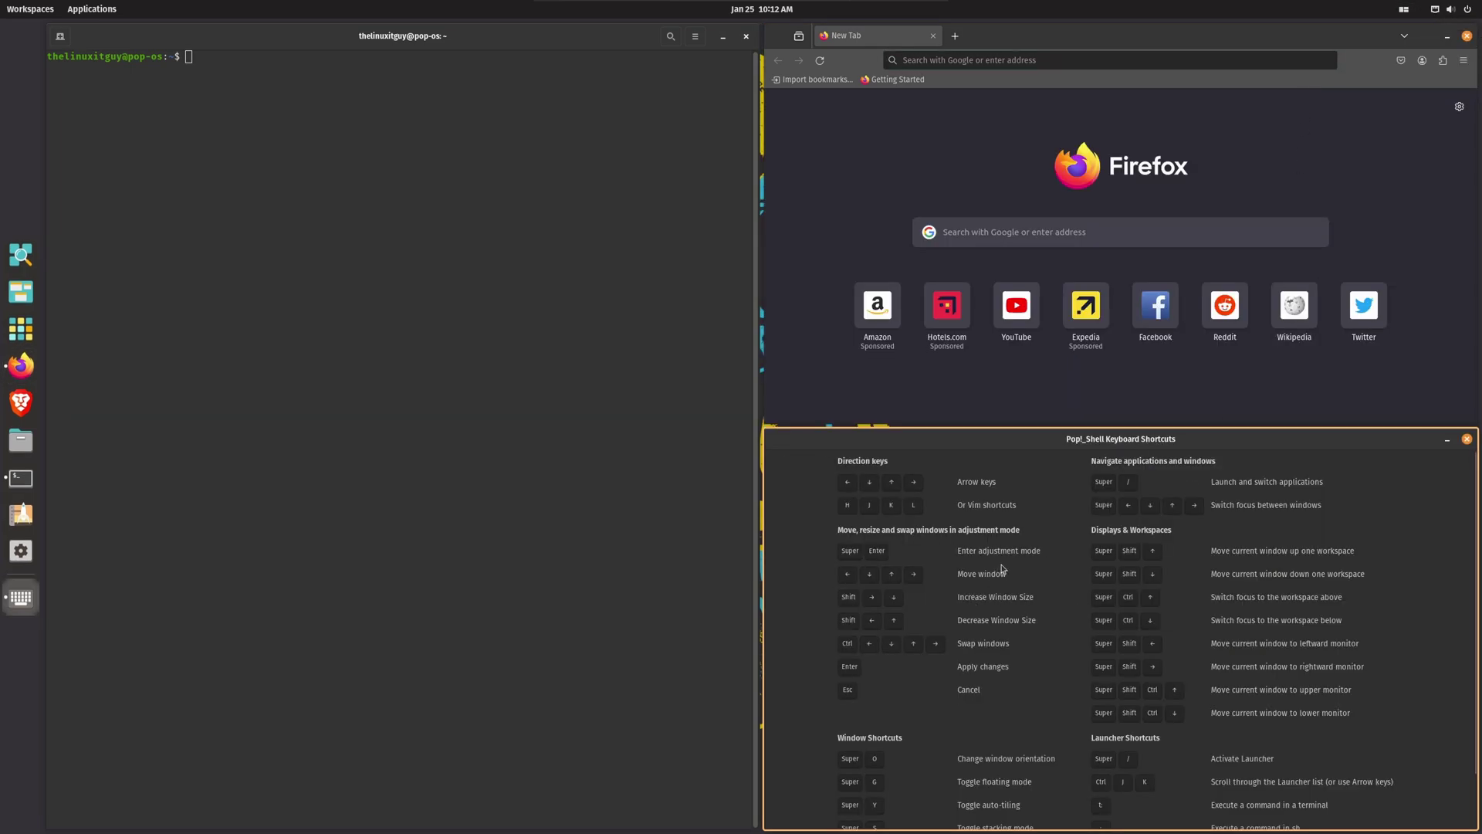
pyautogui.scroll(-1, 1077, 613)
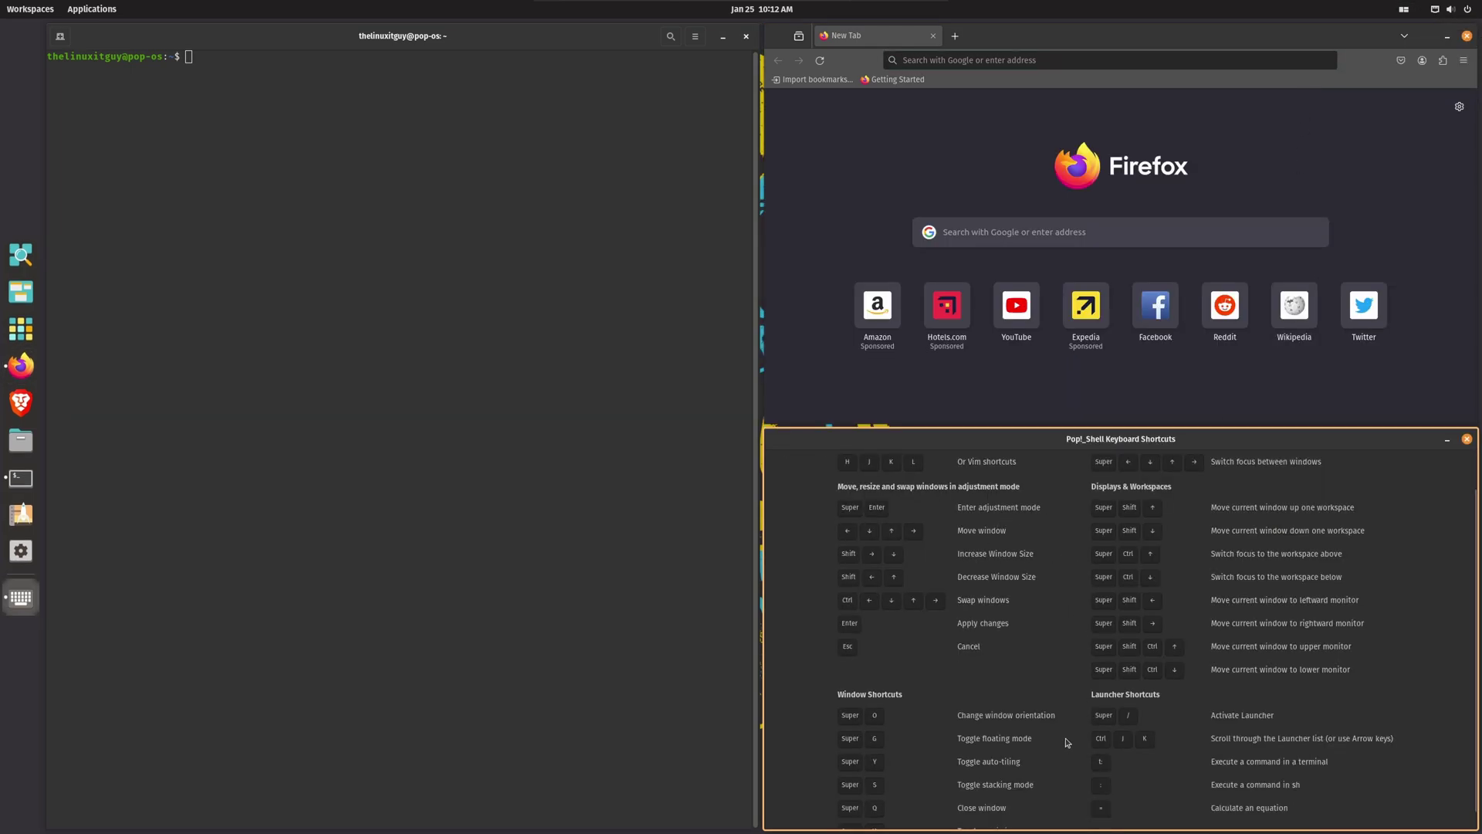
pyautogui.scroll(1, 1066, 742)
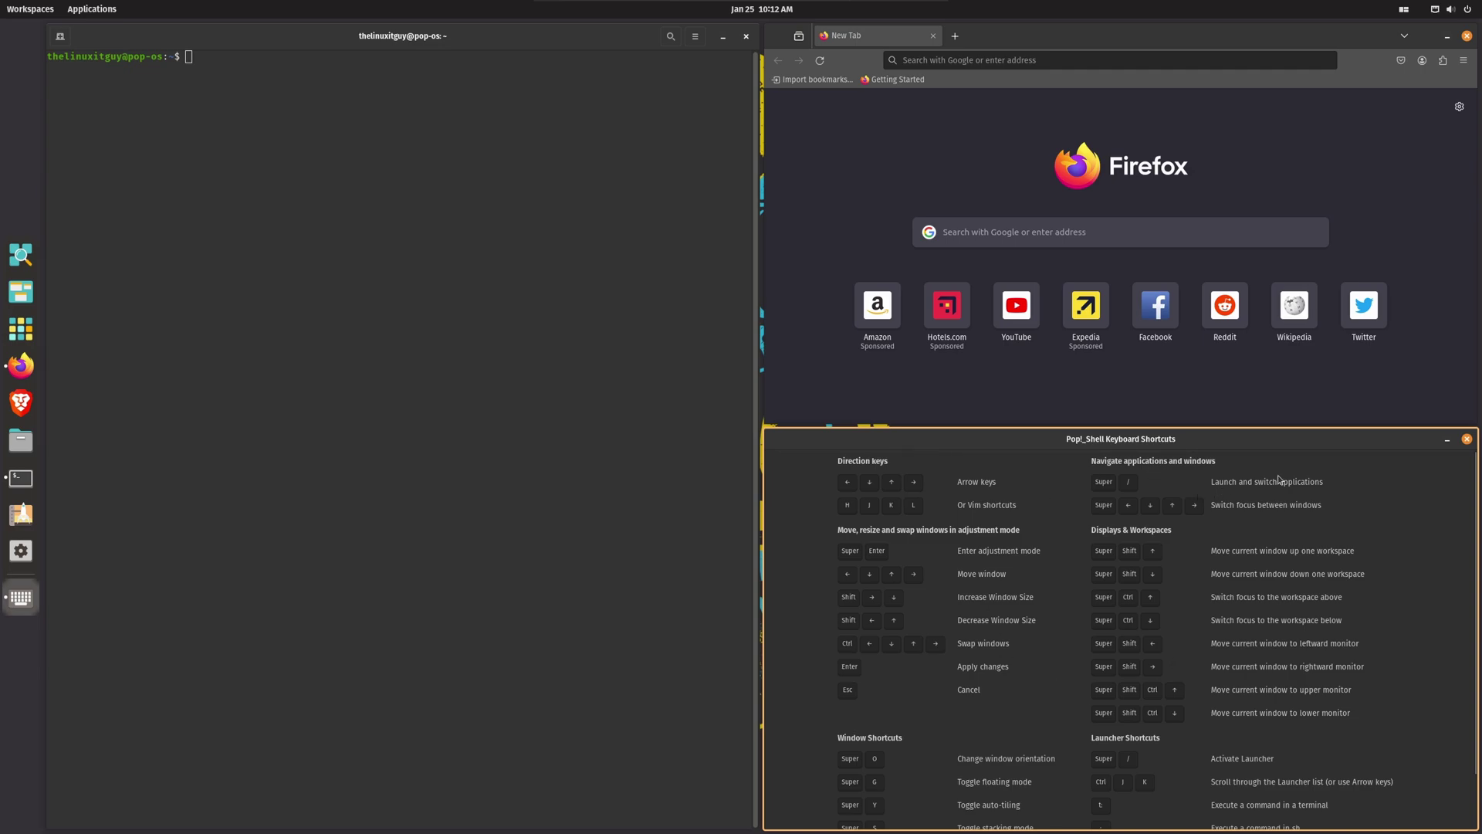